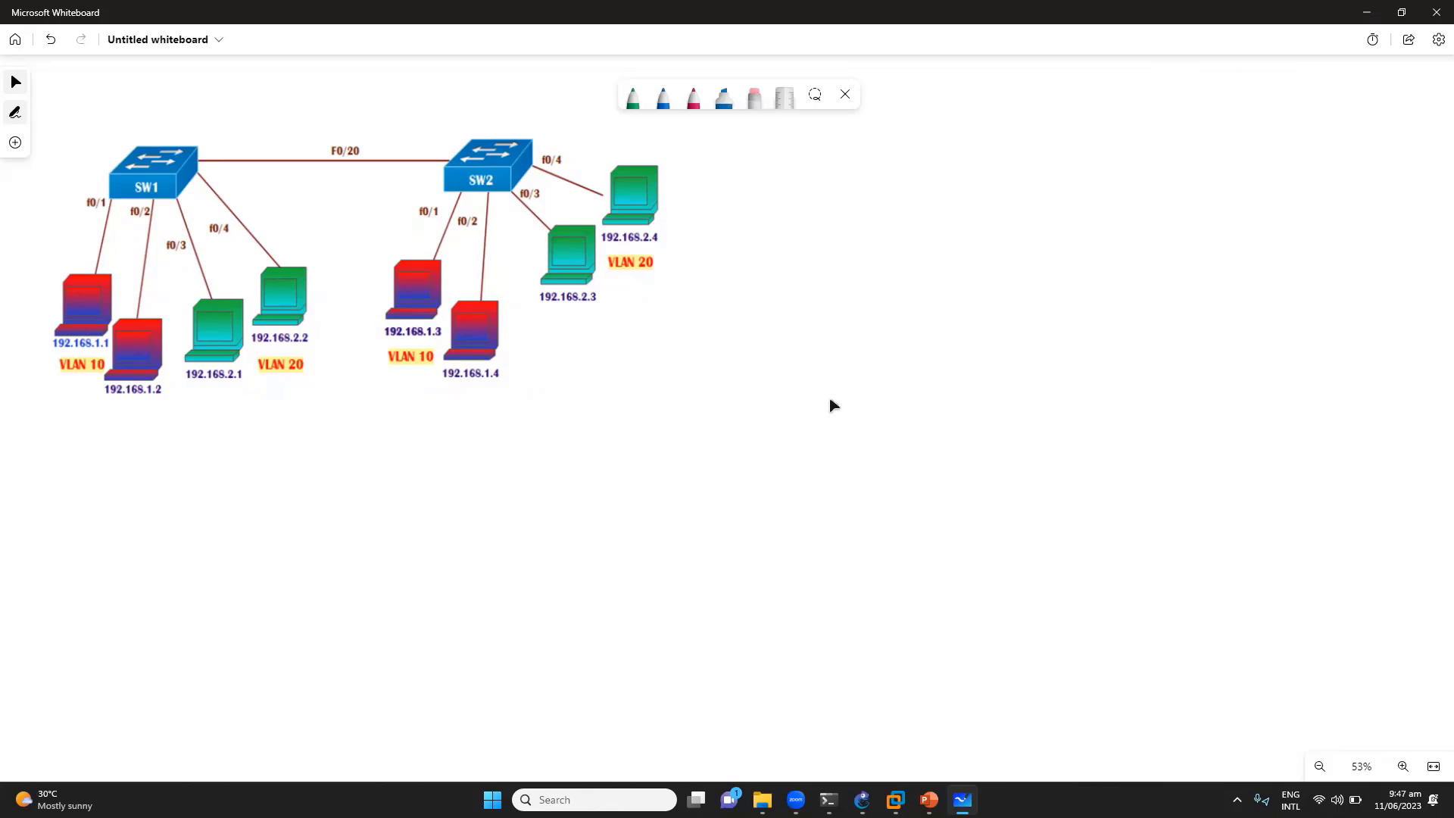
# Step: Circle SW1's port pairs f0/1–f0/2 and f0/3–f0/4 in red ink and label them vlan10 and vlan20
pyautogui.click(701, 102)
pyautogui.moveTo(148, 187); pyautogui.dragTo(155, 189)
pyautogui.moveTo(47, 170); pyautogui.dragTo(68, 168)
pyautogui.moveTo(75, 157)
pyautogui.mouseDown()
pyautogui.moveTo(73, 180)
pyautogui.moveTo(106, 168)
pyautogui.mouseUp()
pyautogui.moveTo(218, 201)
pyautogui.mouseDown()
pyautogui.moveTo(162, 222)
pyautogui.moveTo(227, 199)
pyautogui.moveTo(203, 184)
pyautogui.mouseUp()
pyautogui.moveTo(224, 175); pyautogui.dragTo(229, 182)
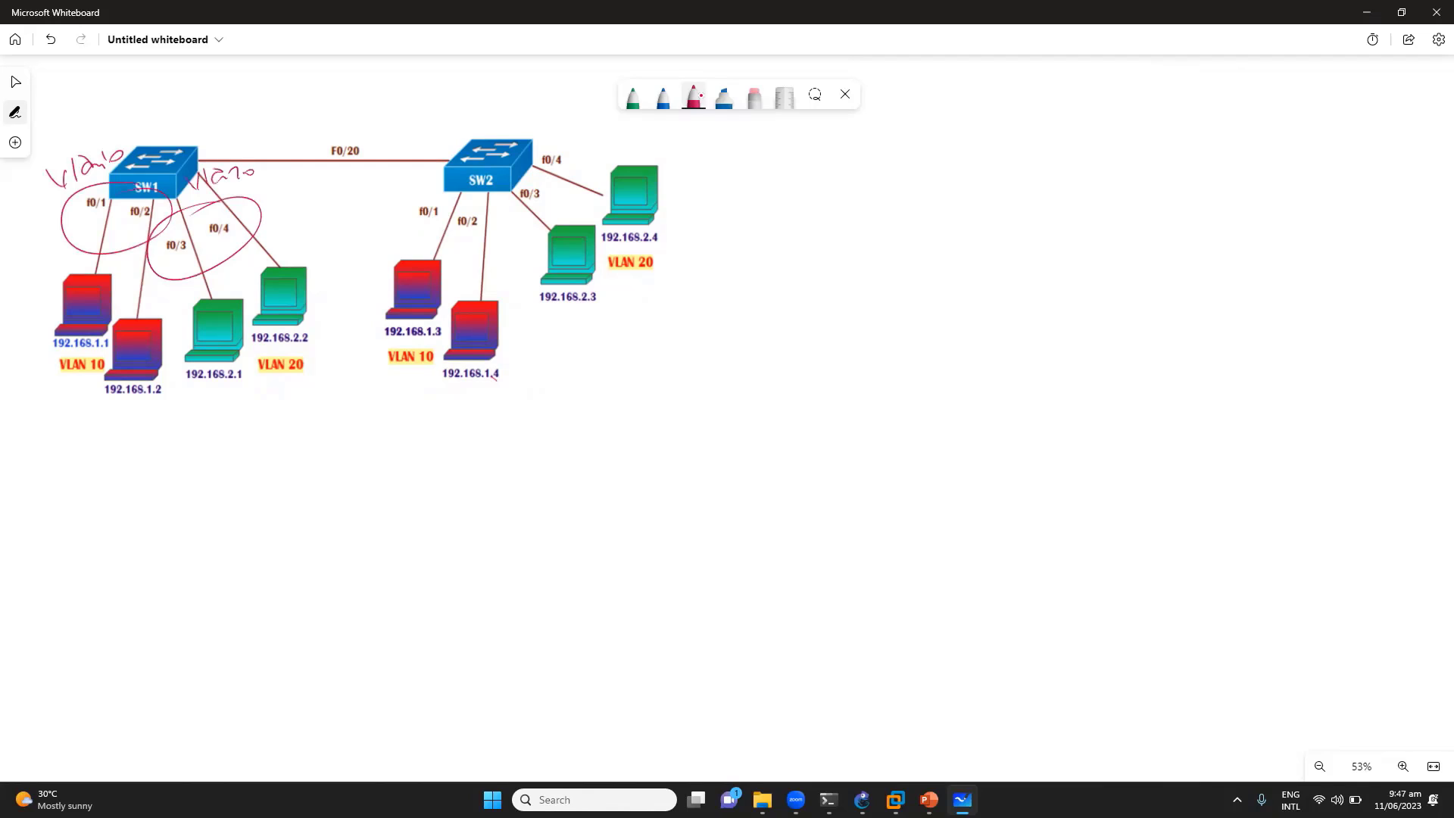
# Step: Underline SW1's two PC groups in red and write the networks 192.168.1.0 and 2.0 beneath them
pyautogui.moveTo(63, 386); pyautogui.dragTo(150, 389)
pyautogui.moveTo(242, 383); pyautogui.dragTo(305, 357)
pyautogui.moveTo(114, 412); pyautogui.dragTo(113, 431)
pyautogui.moveTo(126, 411); pyautogui.dragTo(134, 429)
pyautogui.moveTo(153, 415); pyautogui.dragTo(159, 414)
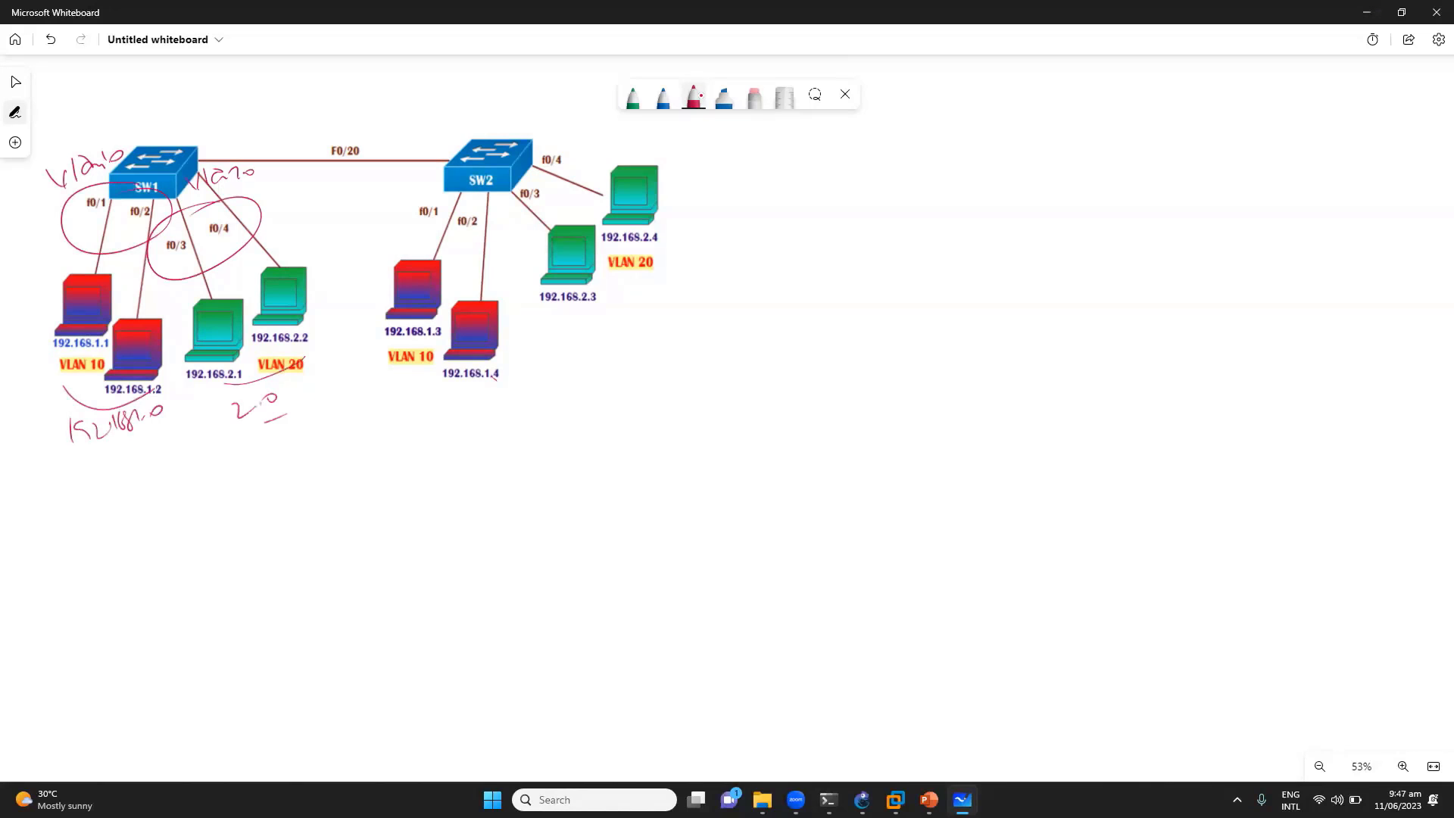
# Step: Undo all the red handwritten annotations around SW1 and its PCs
pyautogui.hotkey('ctrl', 'z')
pyautogui.hotkey('ctrl', 'z')
pyautogui.hotkey('ctrl', 'z')
pyautogui.hotkey('ctrl', 'z')
pyautogui.hotkey('ctrl', 'z')
pyautogui.hotkey('ctrl', 'z')
pyautogui.hotkey('ctrl', 'z')
pyautogui.hotkey('ctrl', 'z')
pyautogui.hotkey('ctrl', 'z')
pyautogui.hotkey('ctrl', 'z')
pyautogui.hotkey('ctrl', 'z')
pyautogui.hotkey('ctrl', 'z')
pyautogui.hotkey('ctrl', 'z')
pyautogui.hotkey('ctrl', 'z')
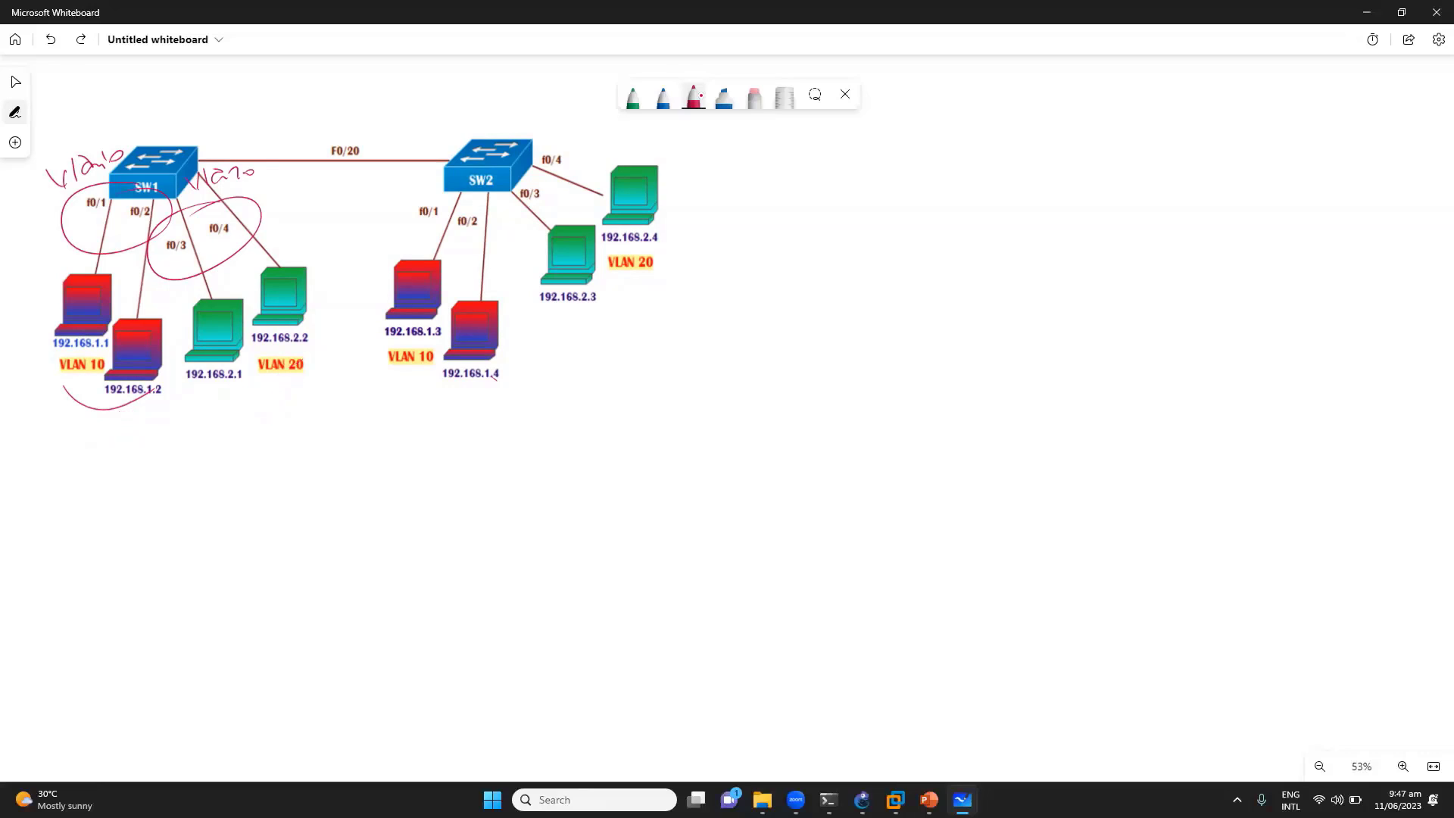
pyautogui.hotkey('ctrl', 'z')
pyautogui.hotkey('ctrl', 'z')
pyautogui.hotkey('ctrl', 'z')
pyautogui.hotkey('ctrl', 'z')
pyautogui.hotkey('ctrl', 'z')
pyautogui.hotkey('ctrl', 'z')
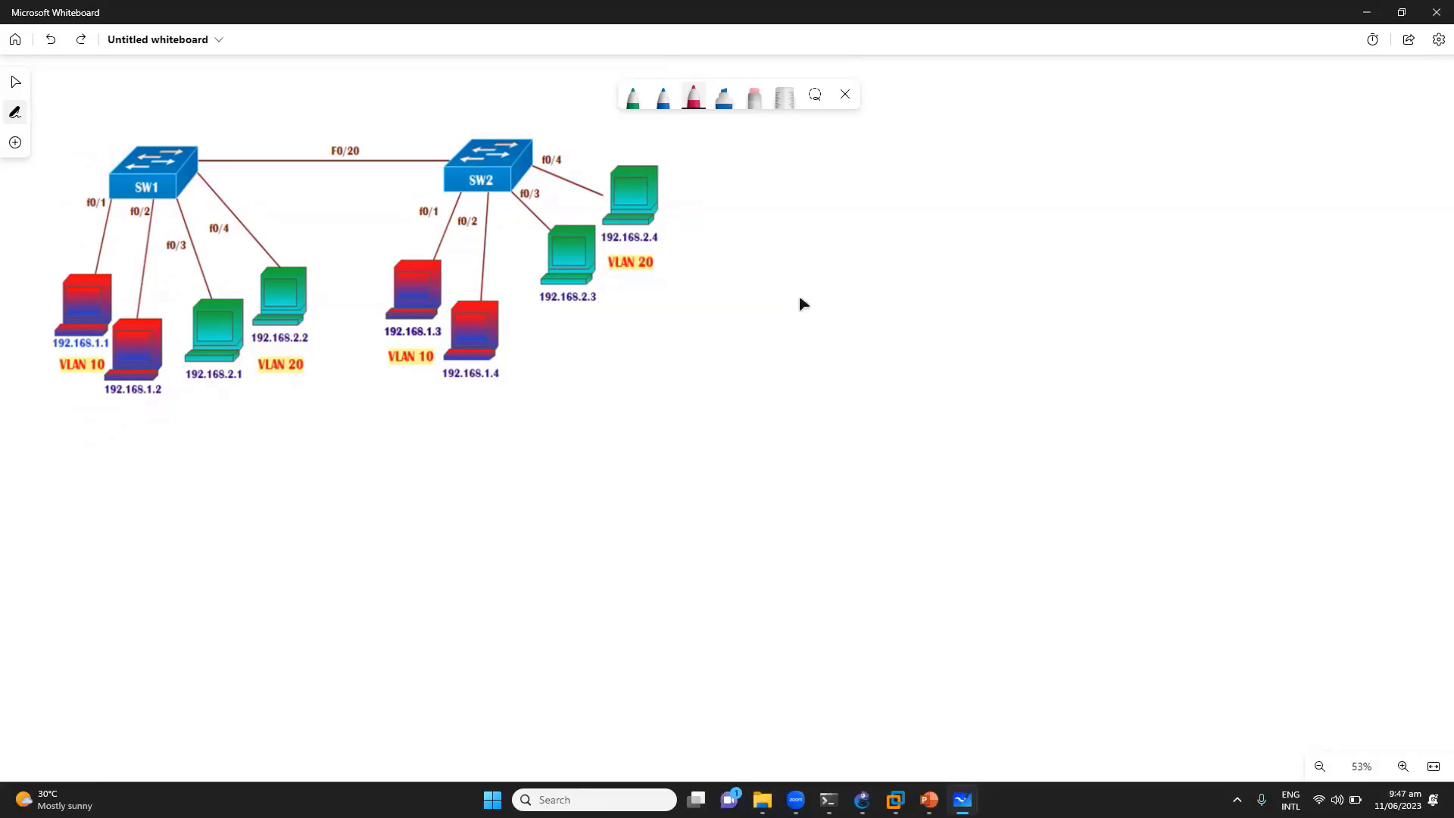
# Step: Switch to the GNS3 project and launch Epic Pen over it
pyautogui.click(862, 799)
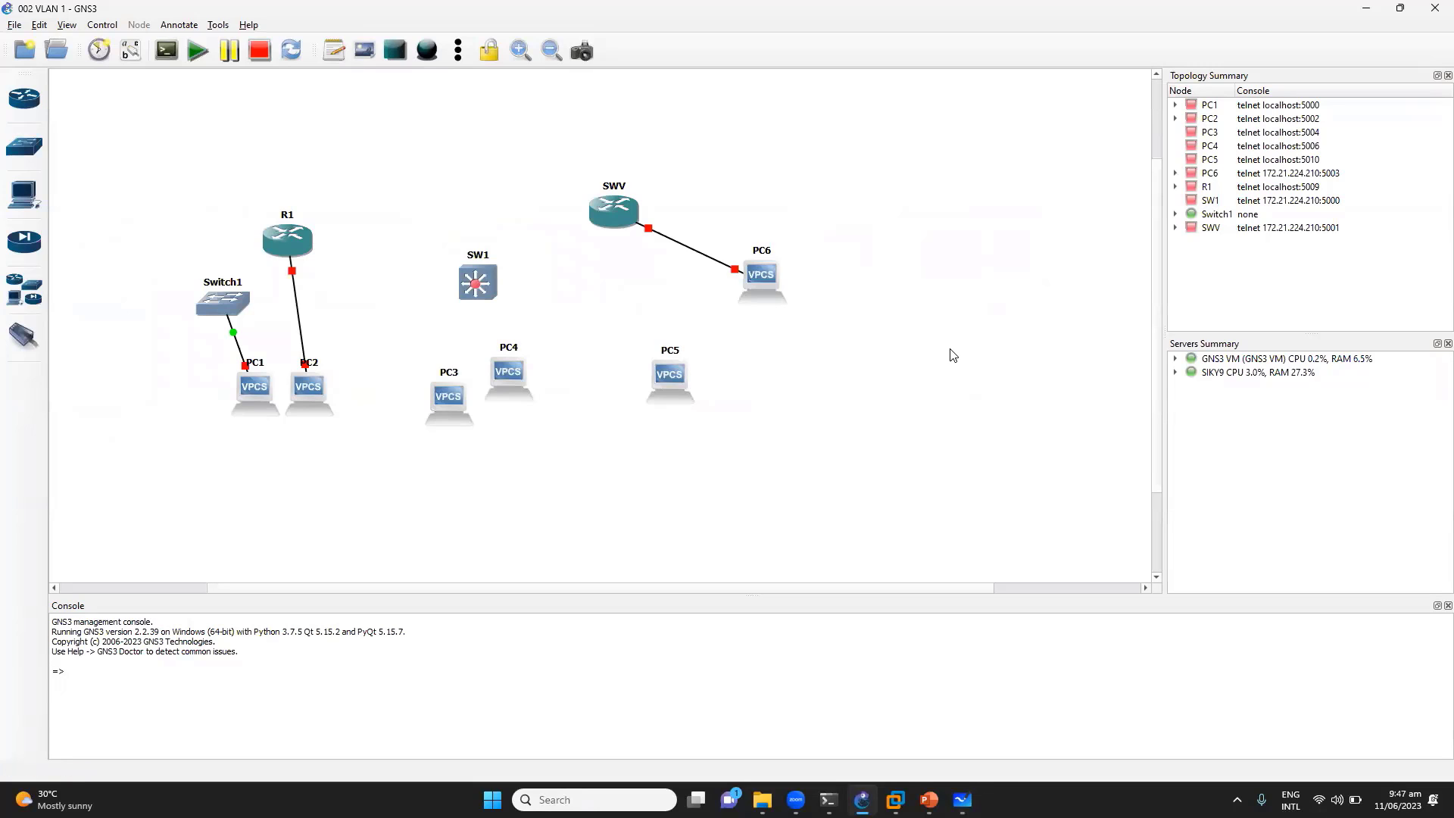
pyautogui.press('super')
pyautogui.write('pen')
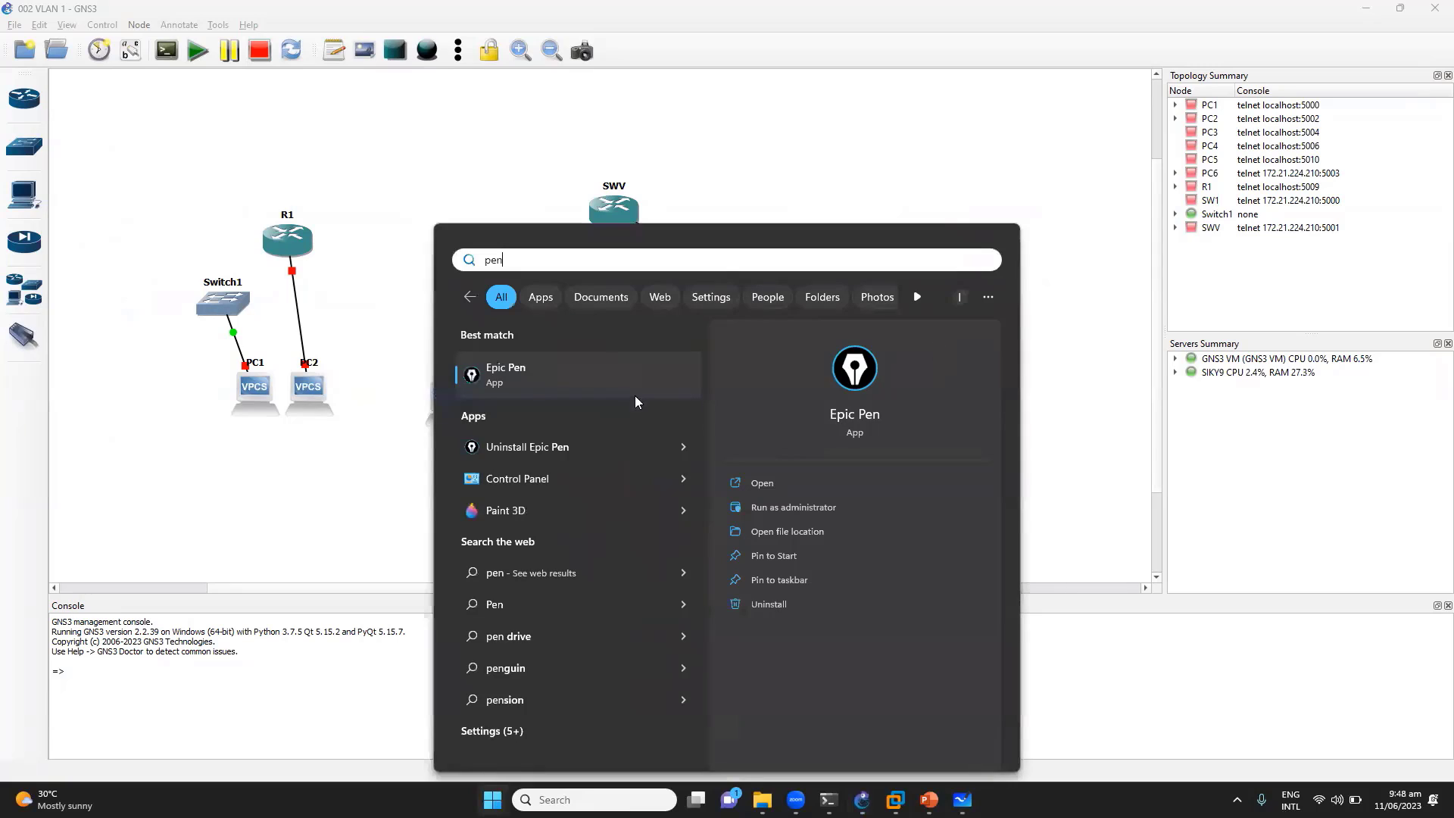
pyautogui.press('Return')
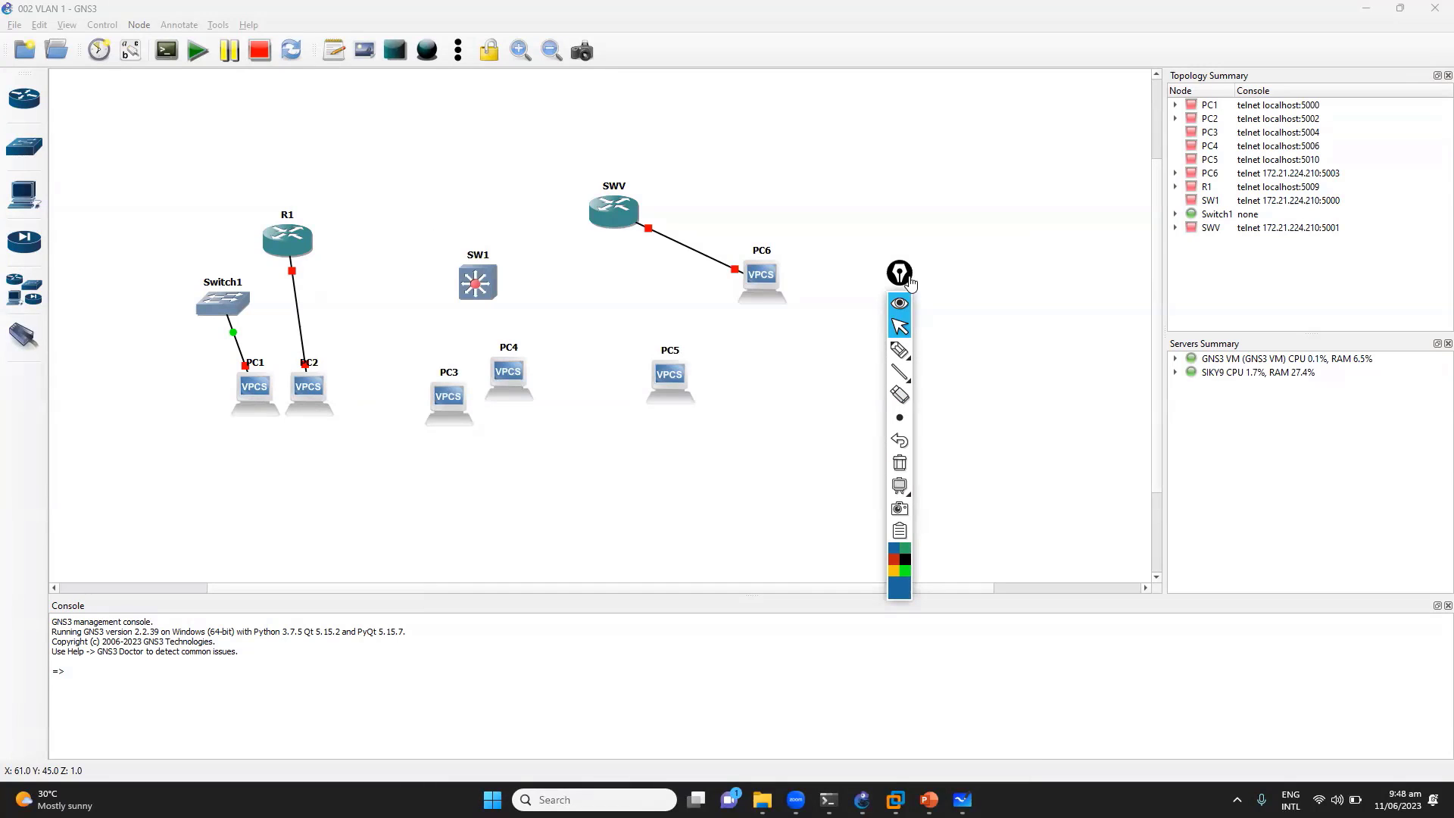
pyautogui.click(938, 364)
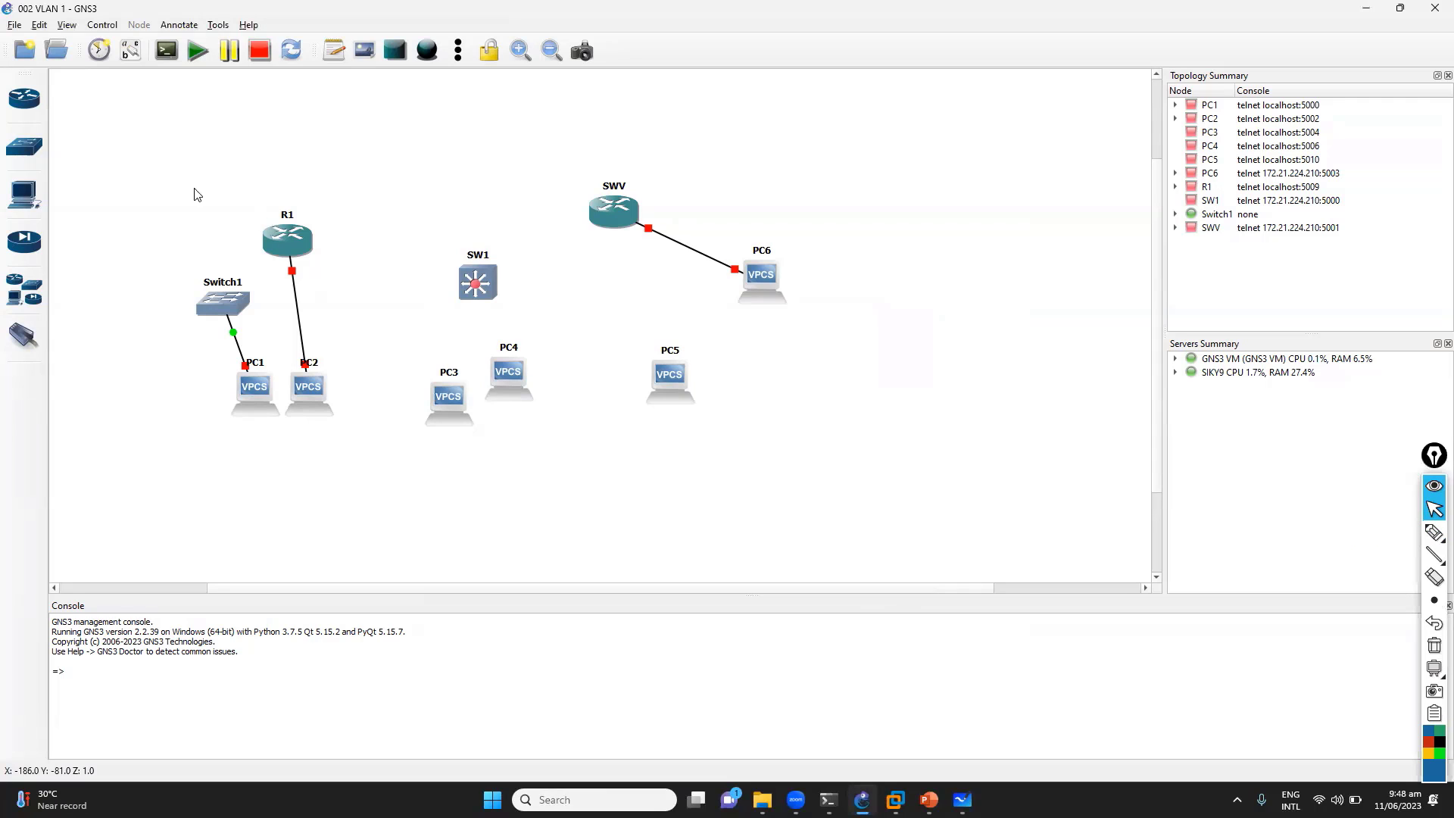
# Step: Start a new IOS router template in the preferences and set it to run on the local computer
pyautogui.click(42, 106)
pyautogui.click(39, 25)
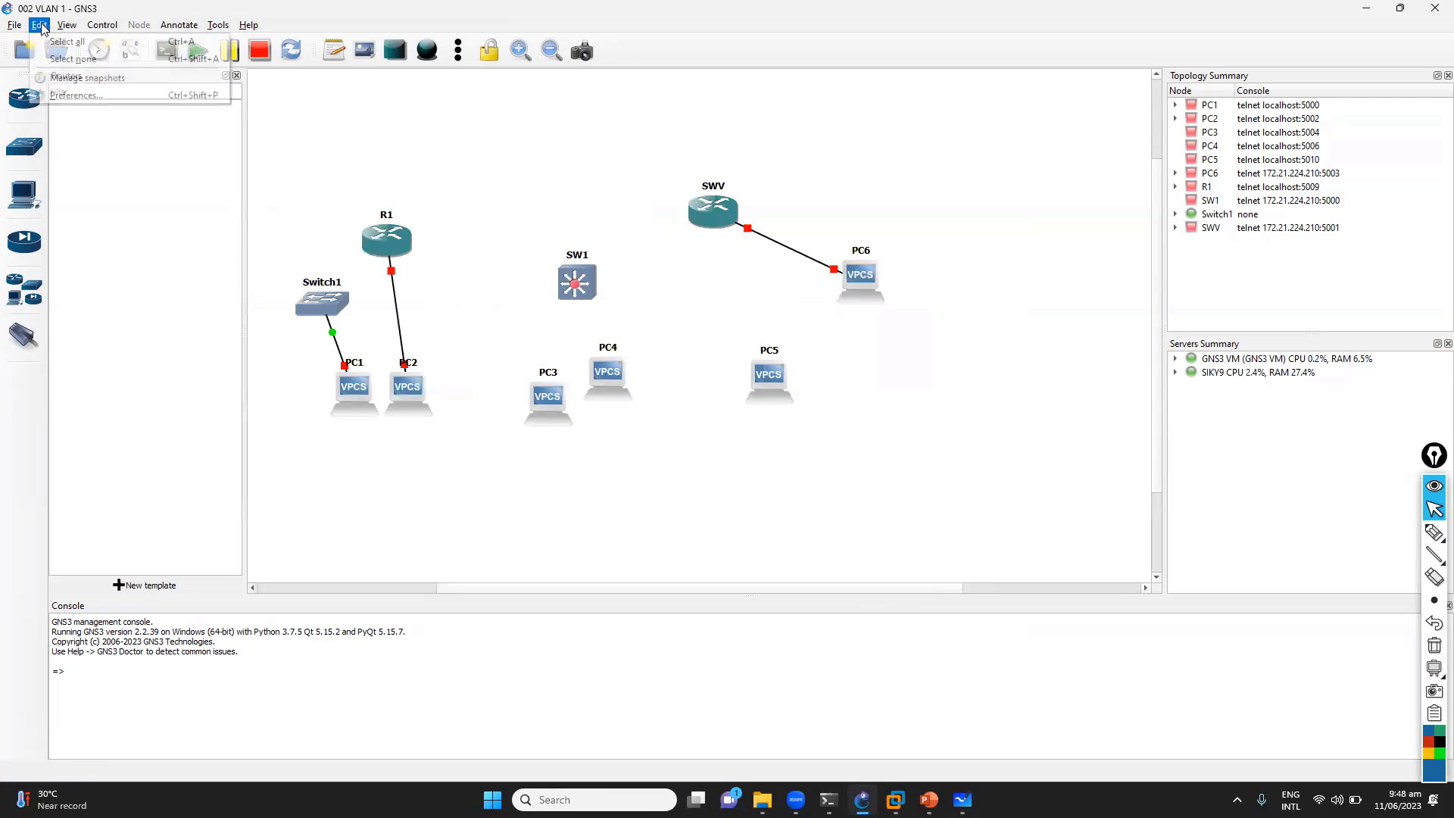
pyautogui.click(72, 95)
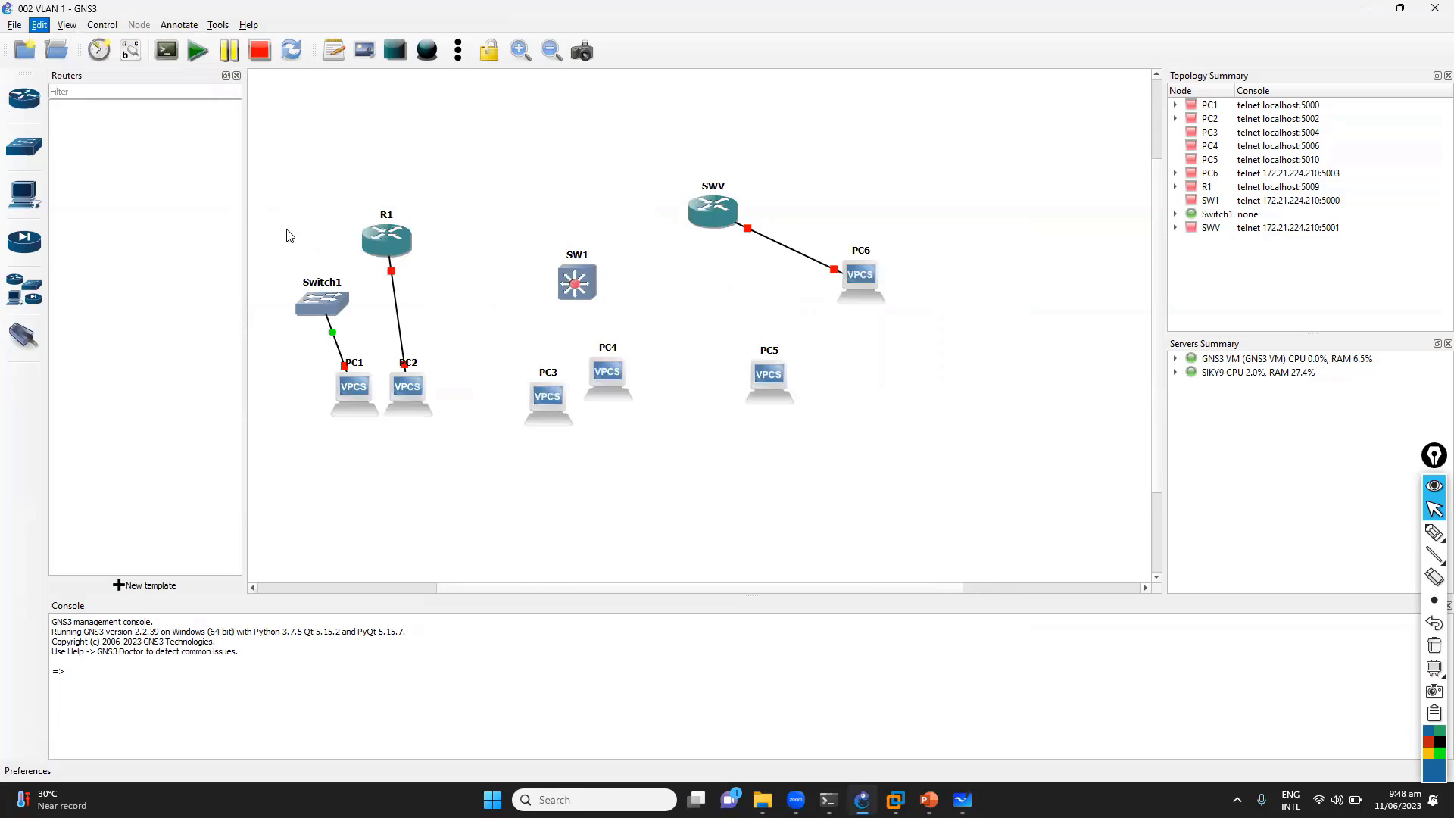
pyautogui.click(415, 325)
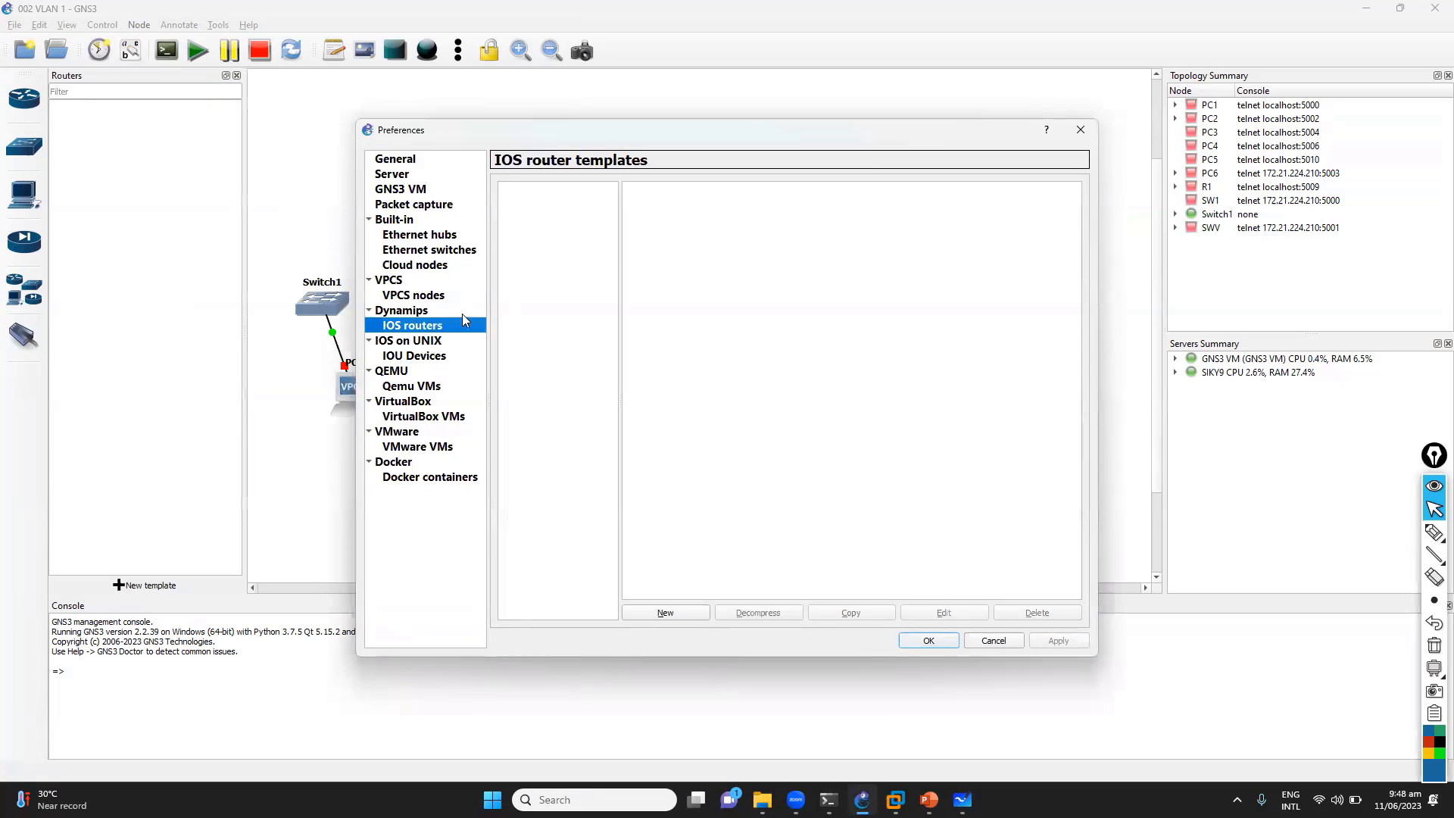
pyautogui.click(667, 611)
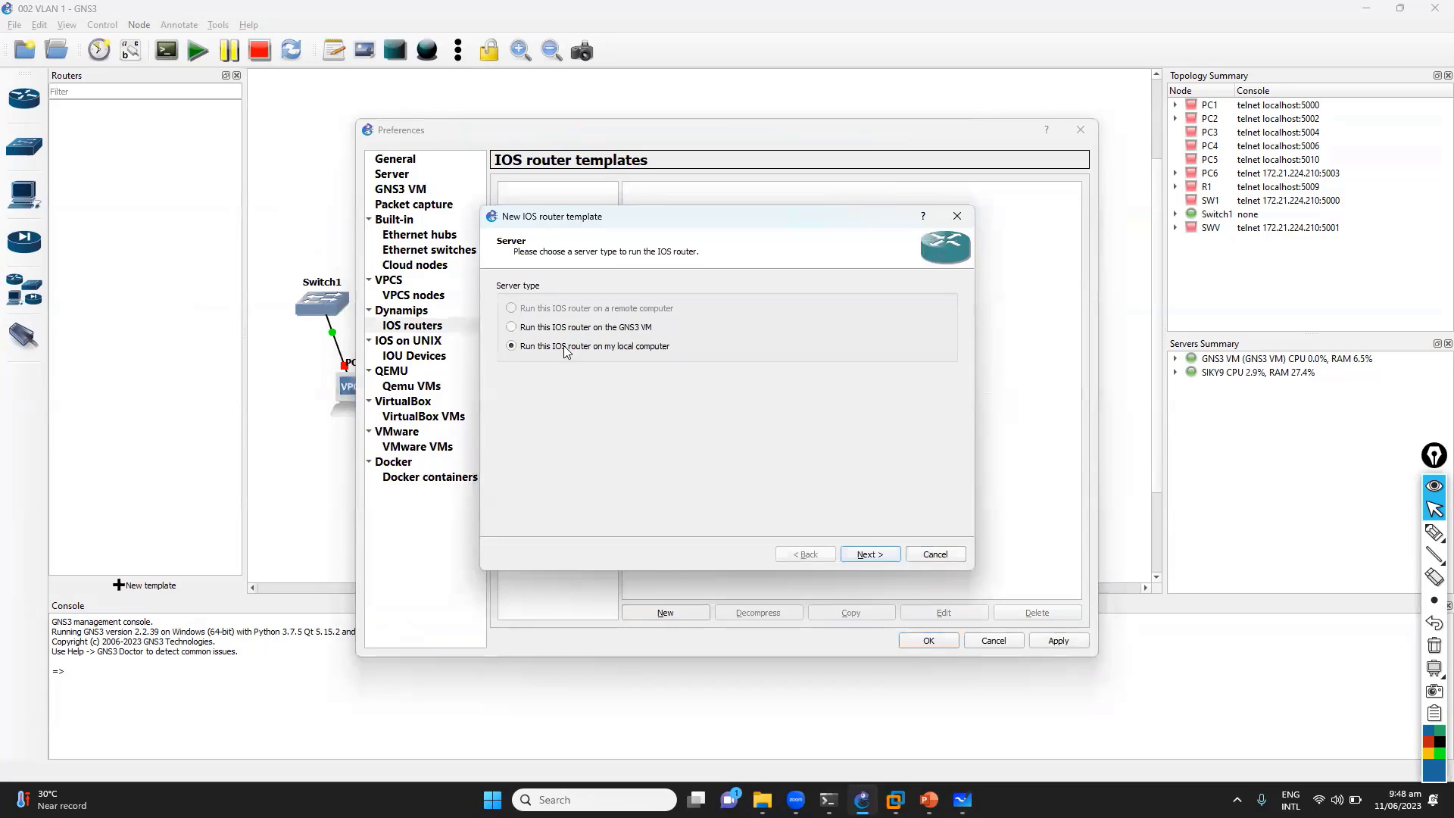
pyautogui.click(870, 553)
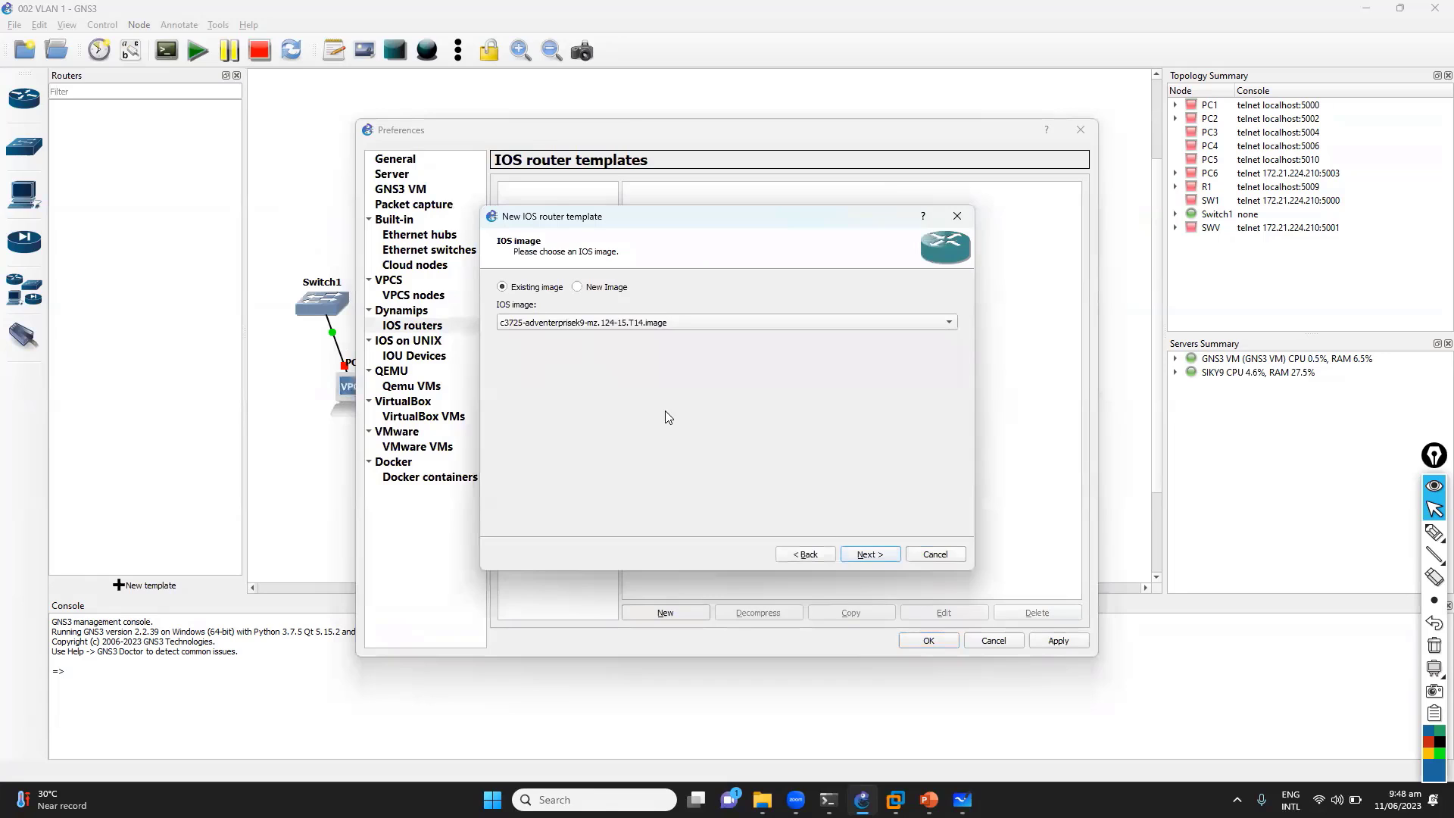
# Step: Use the existing image c3725-adventerprisek9-mz.124-15.T14.image for the template, keeping c3725 as name and platform and the default memory
pyautogui.click(617, 326)
pyautogui.click(615, 333)
pyautogui.click(867, 554)
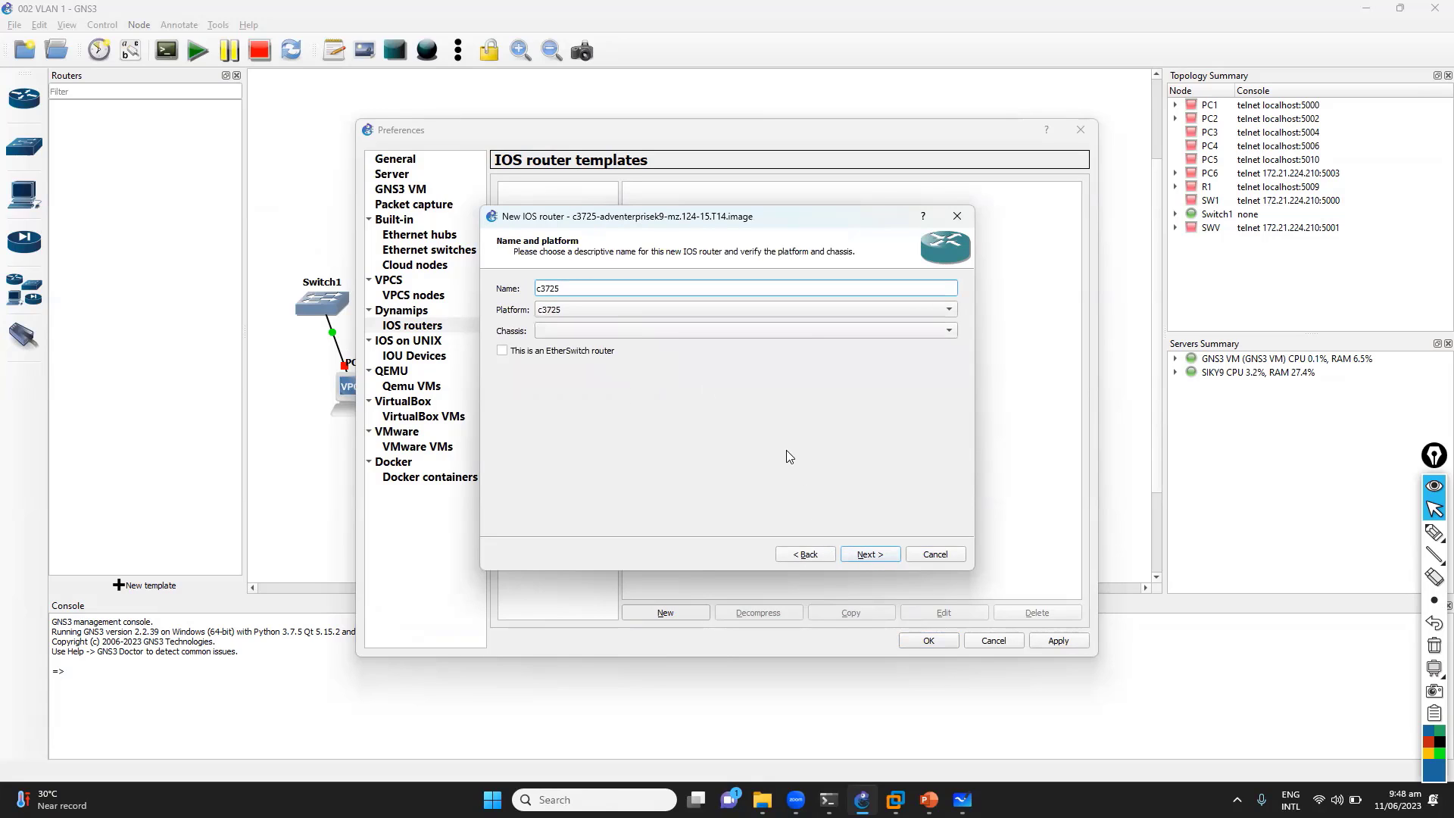
pyautogui.click(881, 554)
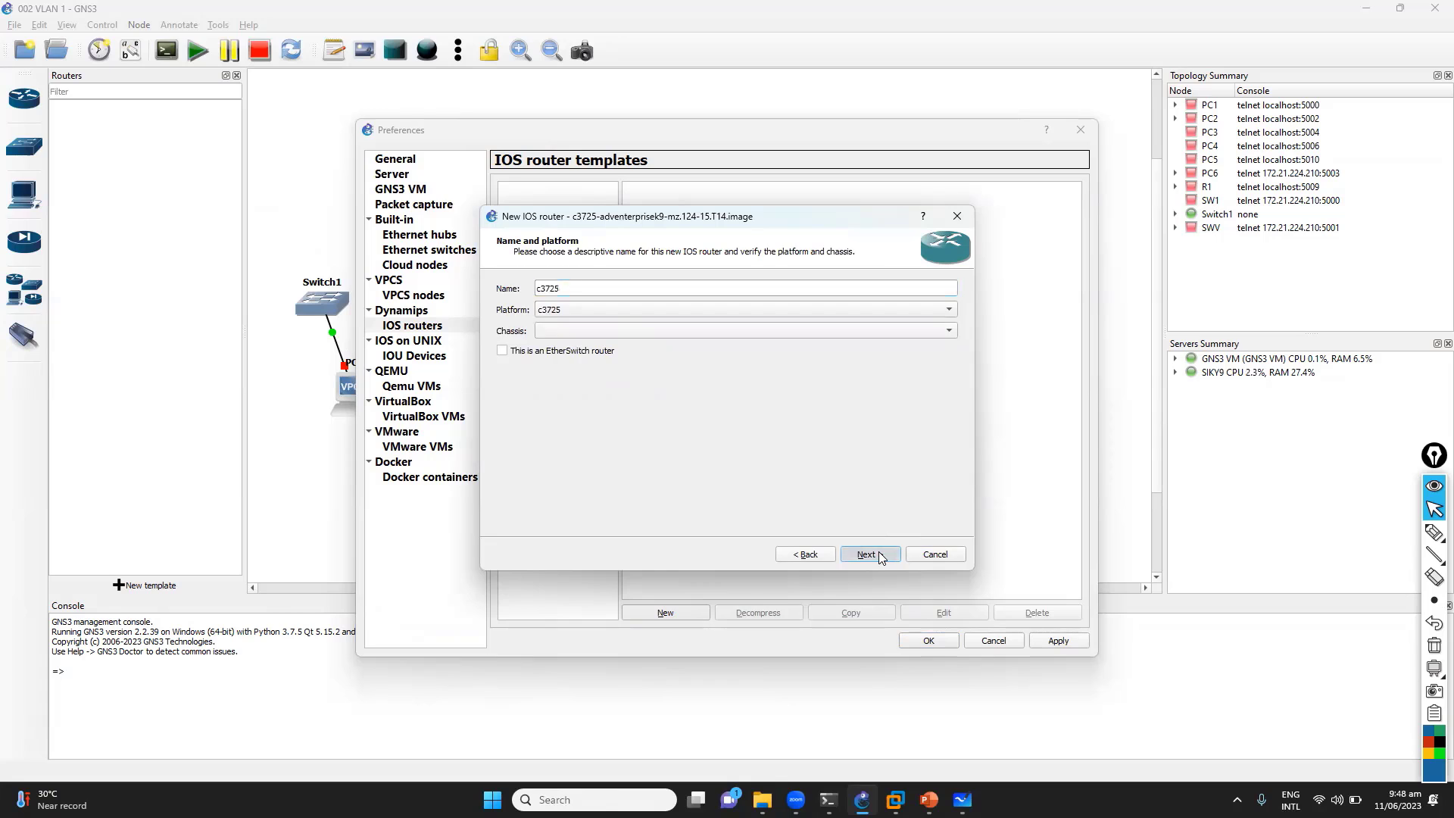
pyautogui.click(883, 555)
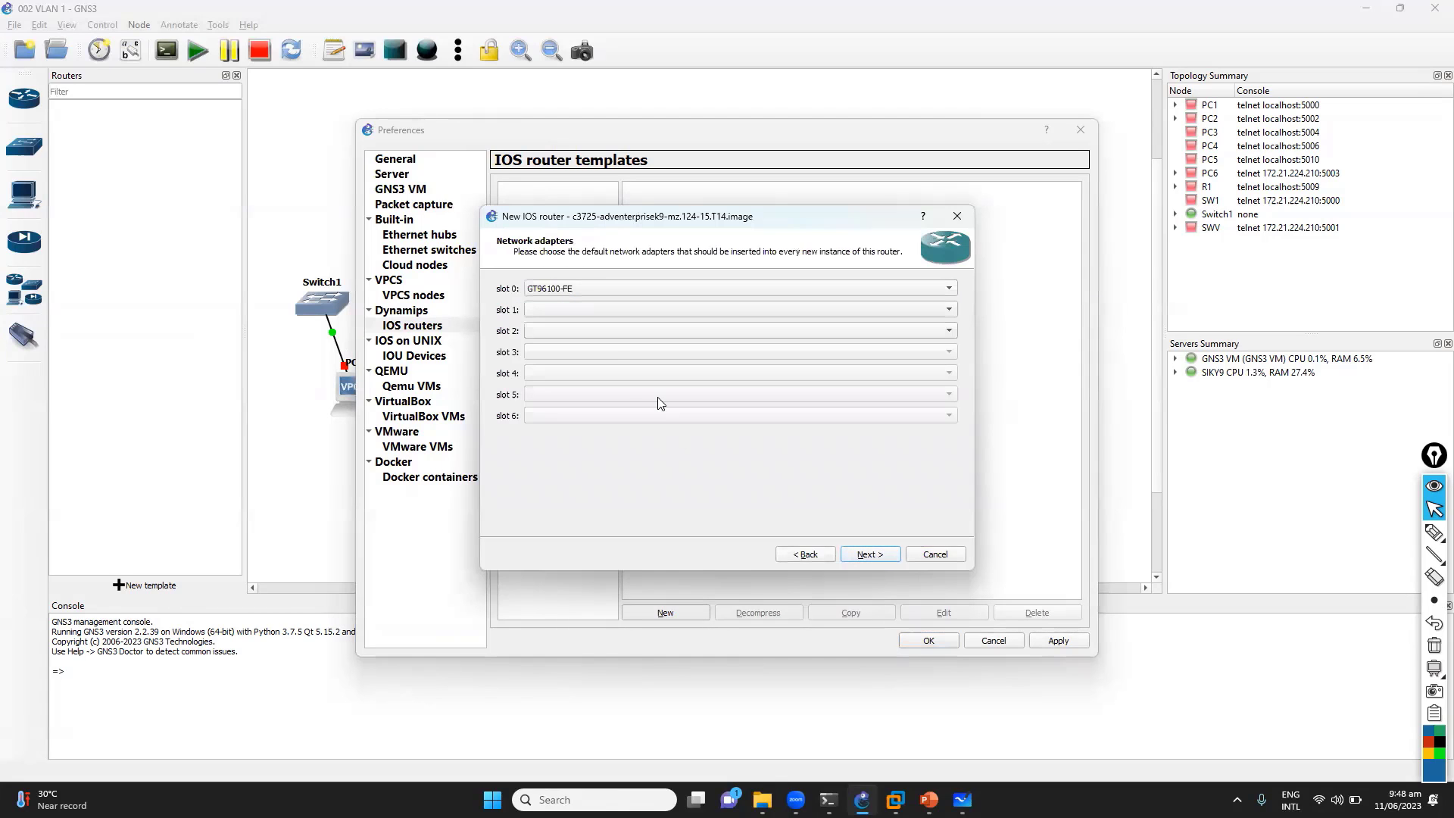
# Step: Assign the NM-16ESW network adapter to slot 1 of the router template
pyautogui.click(599, 310)
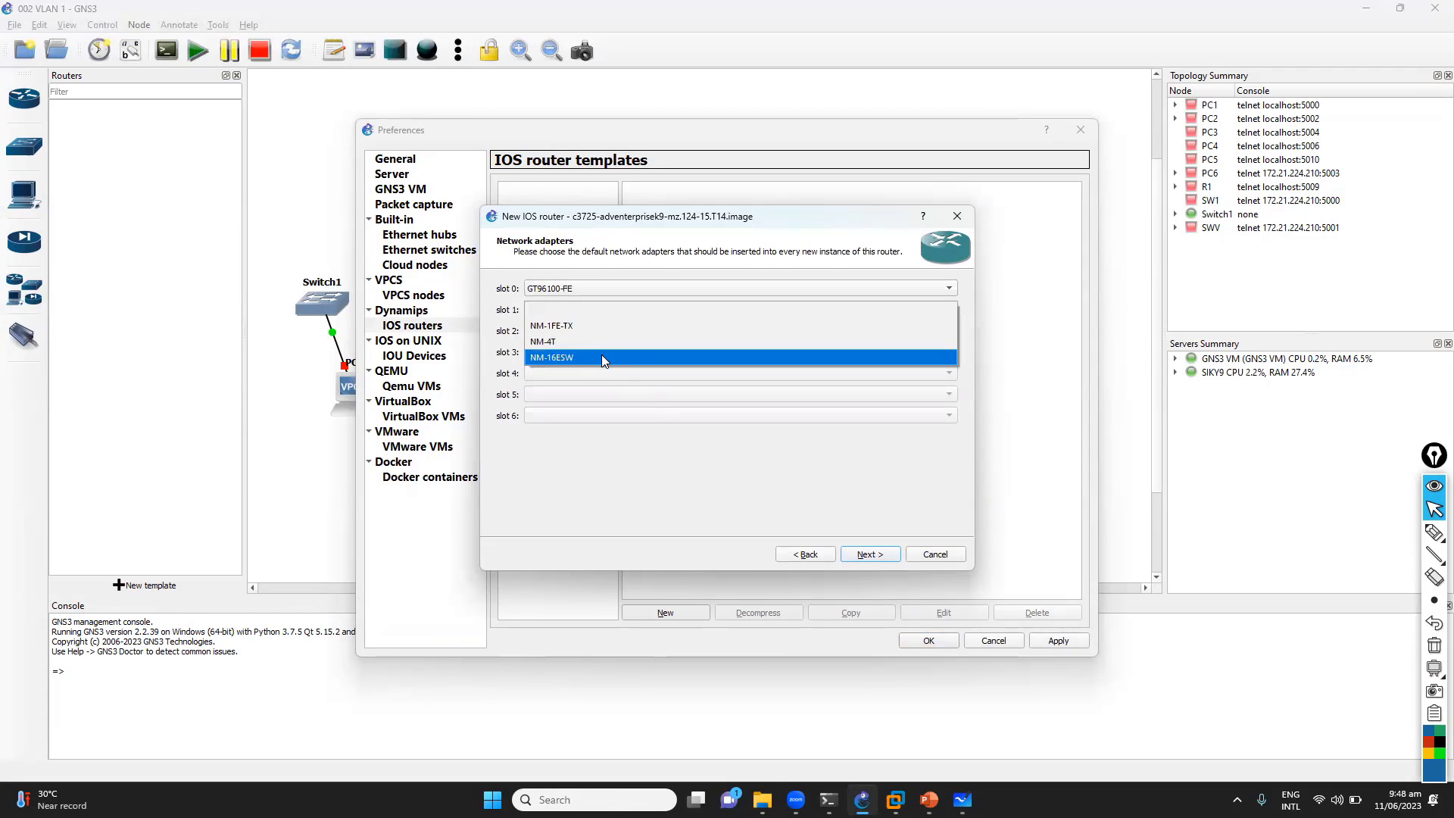
pyautogui.click(601, 356)
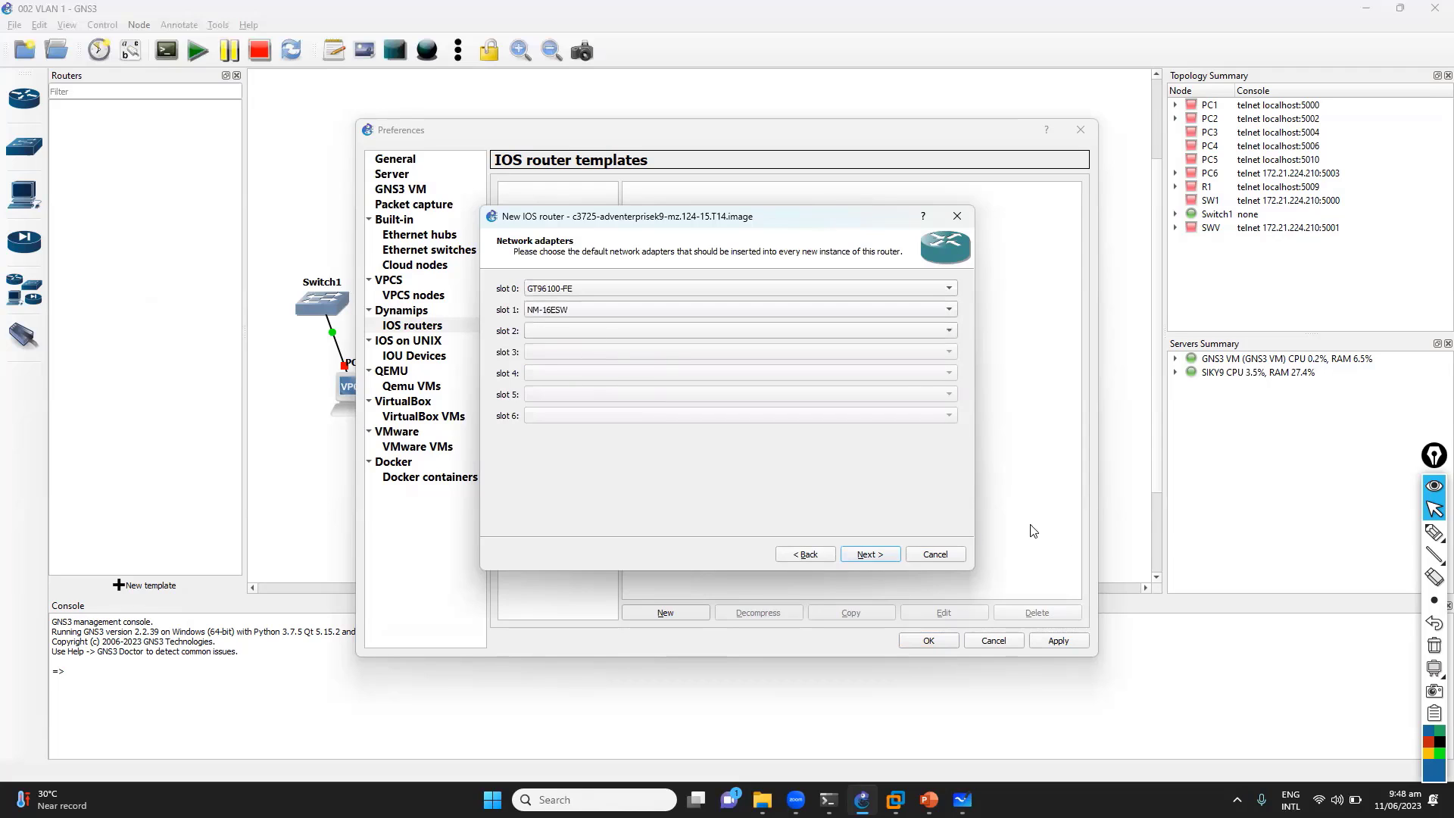
pyautogui.click(575, 316)
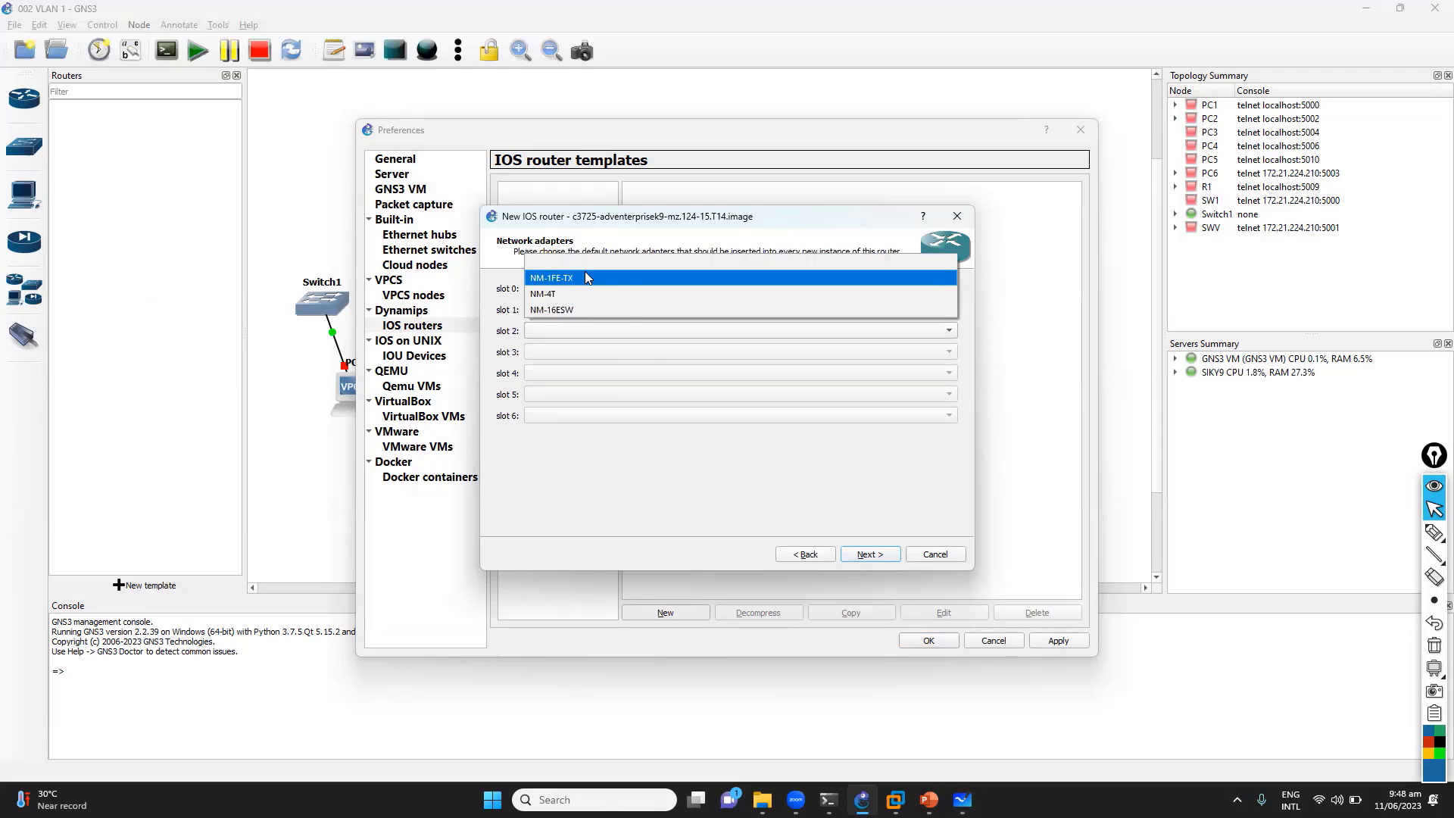
pyautogui.click(596, 310)
pyautogui.click(865, 552)
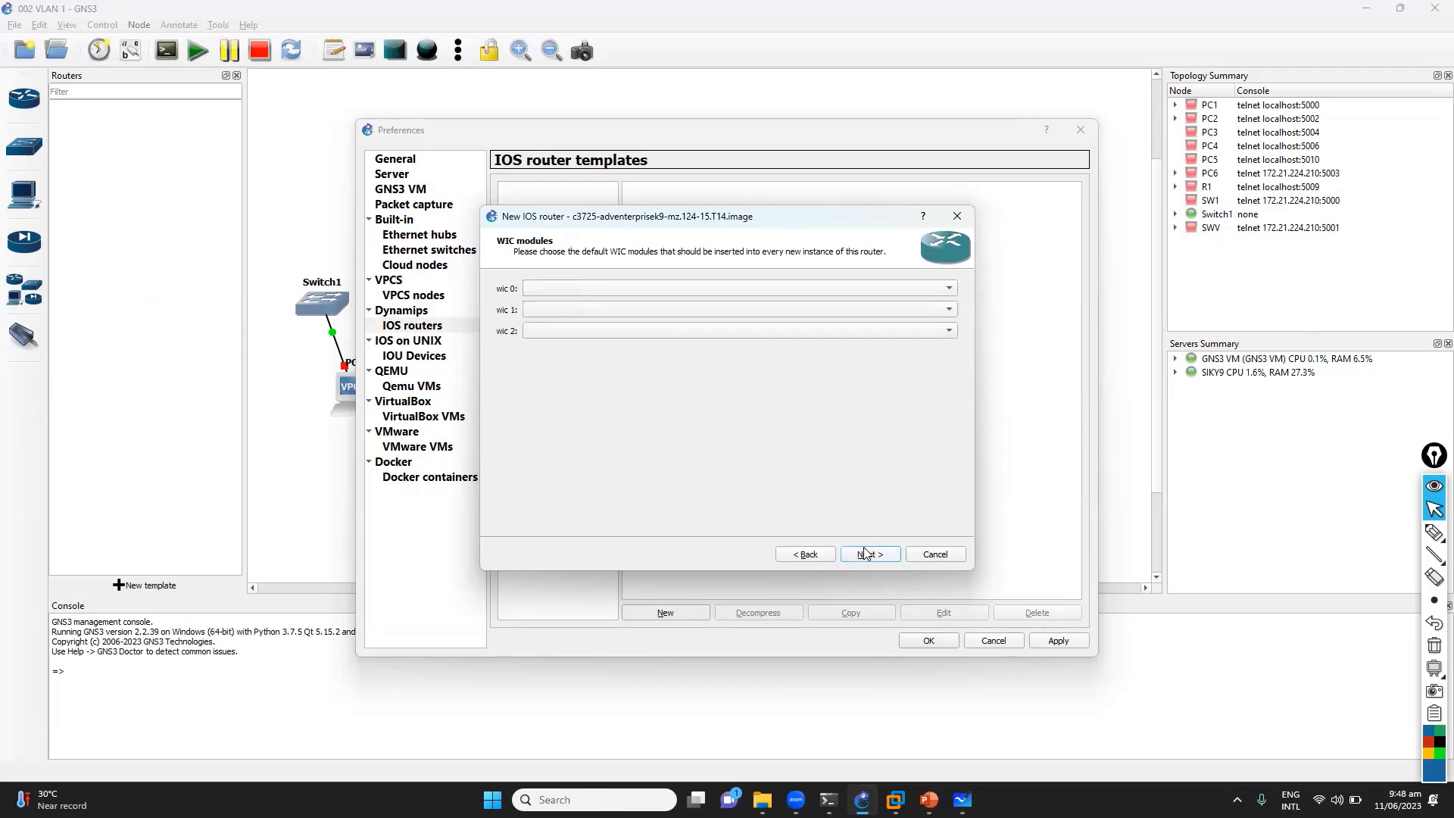
# Step: Finish the c3725 template without WIC modules, keeping the preset Idle-PC value, and apply the preferences
pyautogui.click(612, 288)
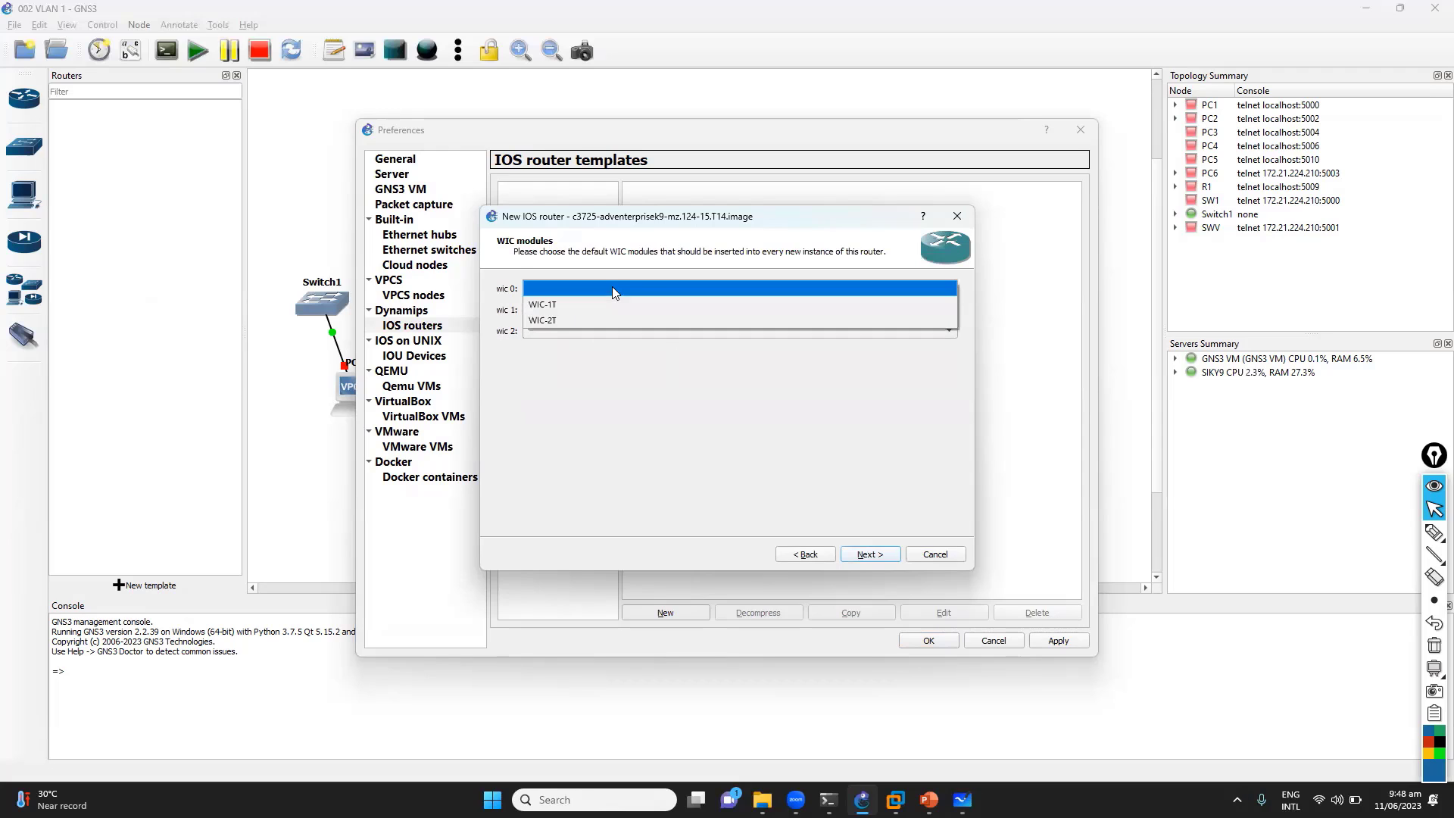
pyautogui.click(679, 446)
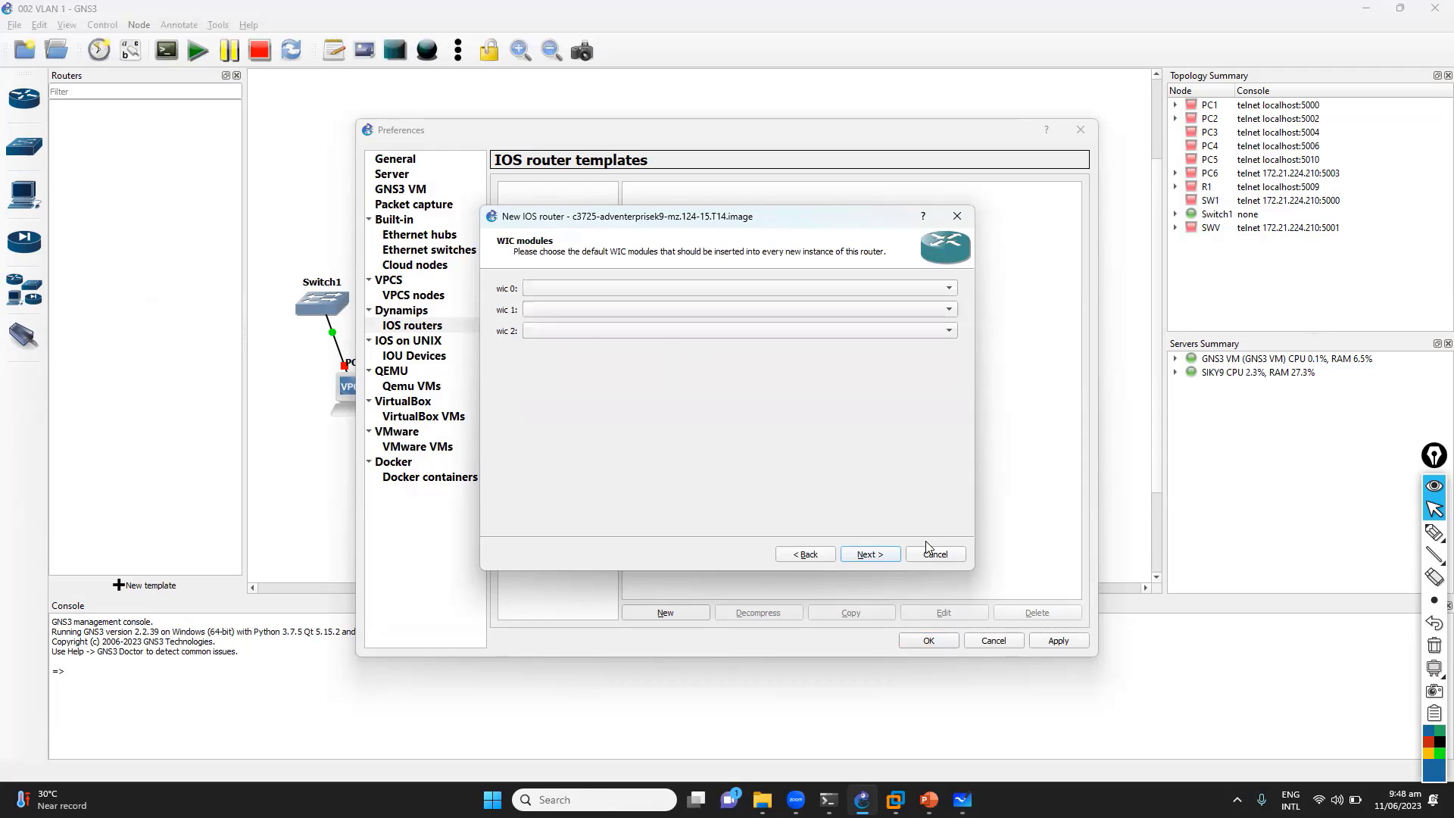
pyautogui.click(867, 555)
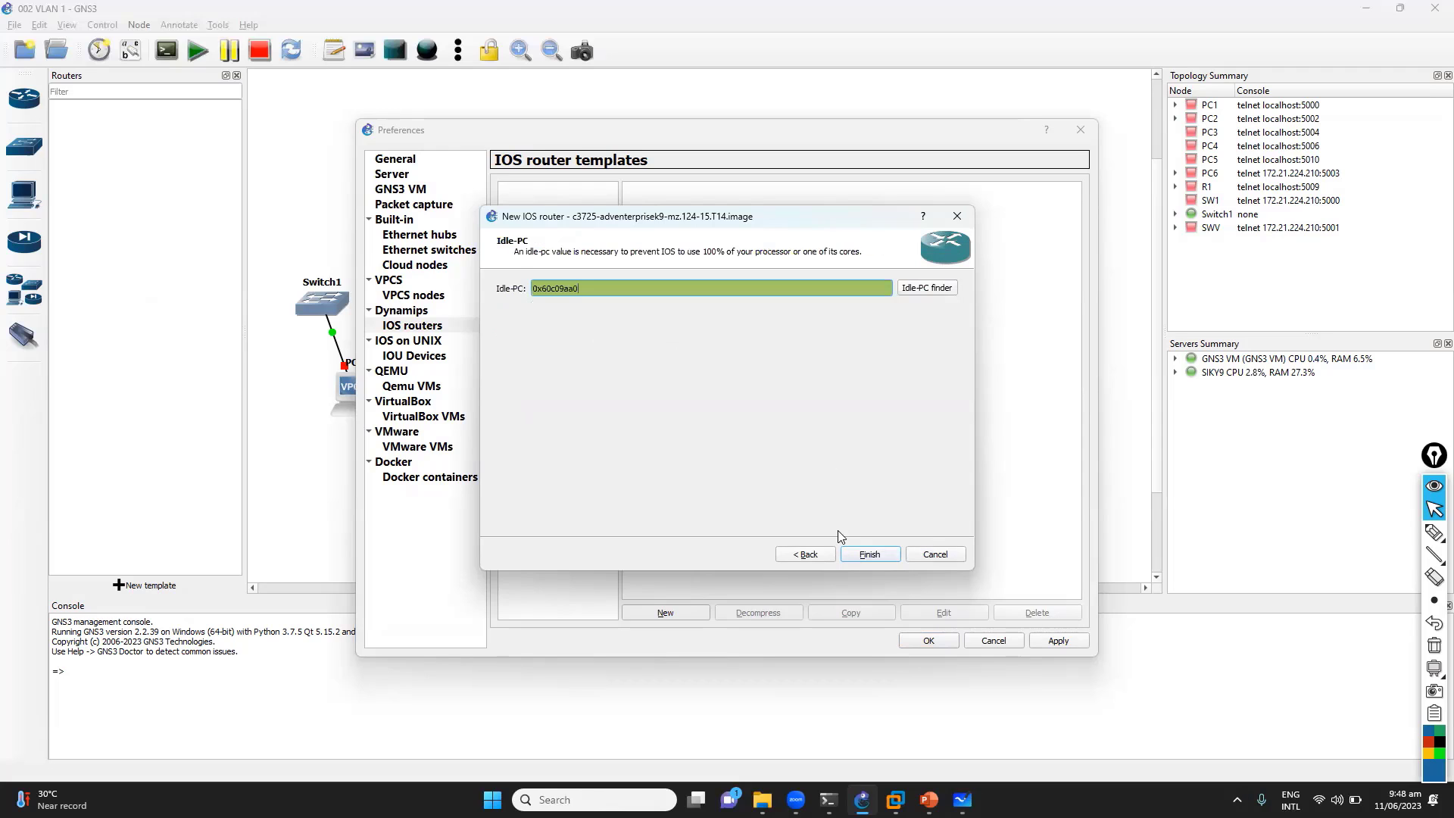
pyautogui.click(870, 556)
pyautogui.click(1048, 642)
pyautogui.click(928, 640)
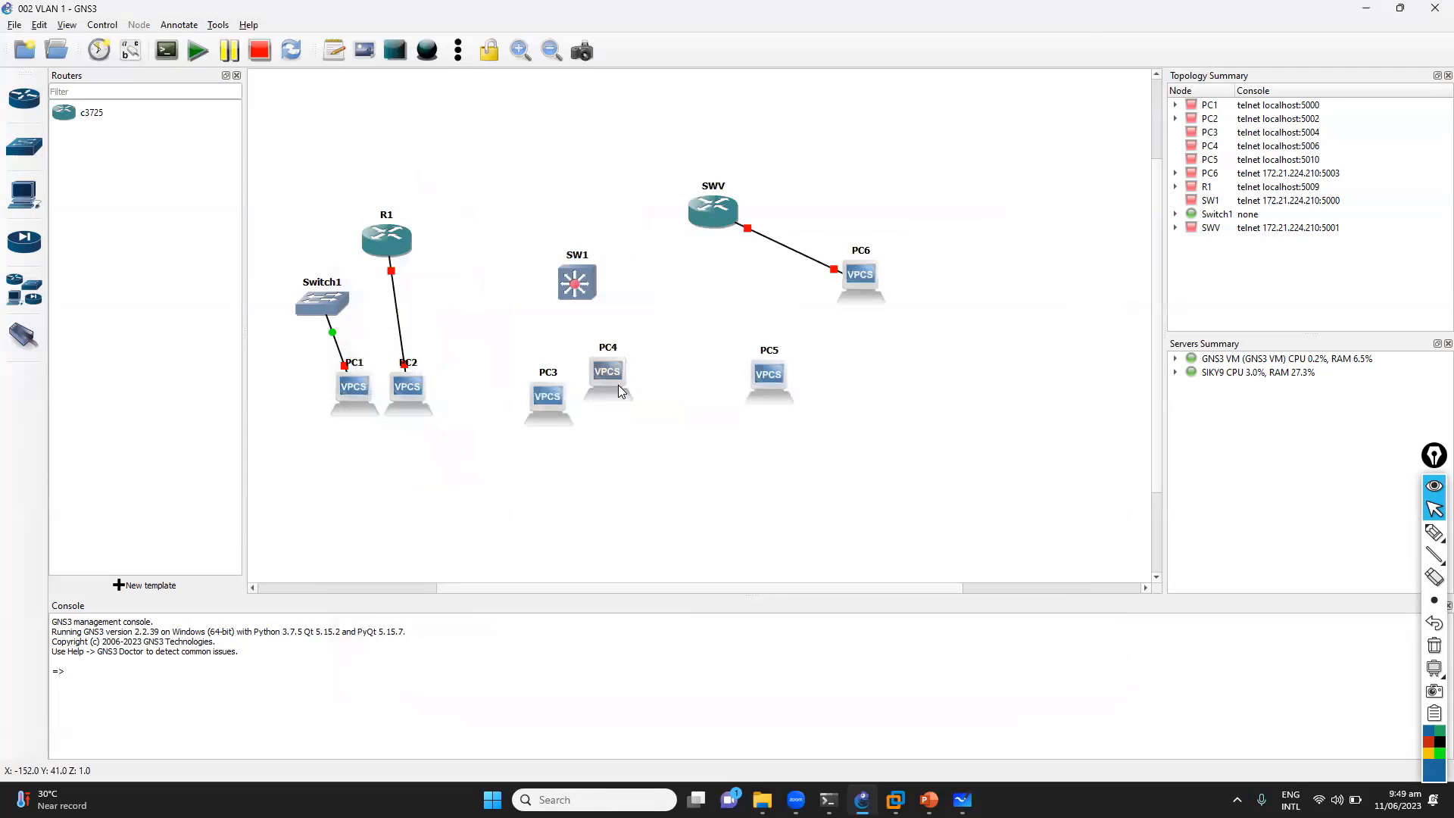
# Step: Add a c3725 router to the right of PC6 and move PC3, PC4 and PC5 into a row below it
pyautogui.moveTo(125, 114); pyautogui.dragTo(998, 184)
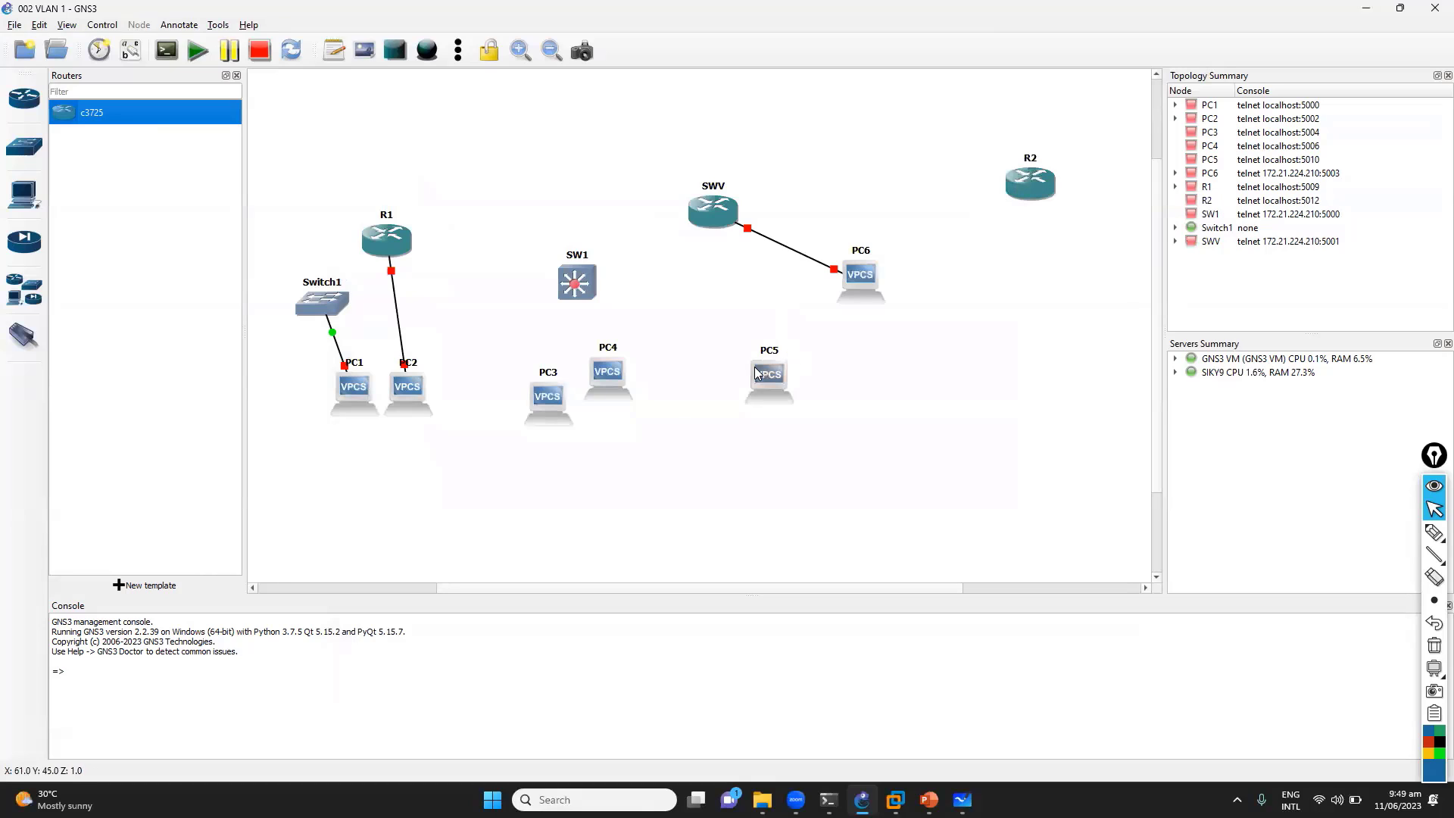
pyautogui.moveTo(785, 359); pyautogui.dragTo(953, 346)
pyautogui.moveTo(607, 371); pyautogui.dragTo(1054, 348)
pyautogui.moveTo(554, 397); pyautogui.dragTo(993, 340)
pyautogui.click(914, 369)
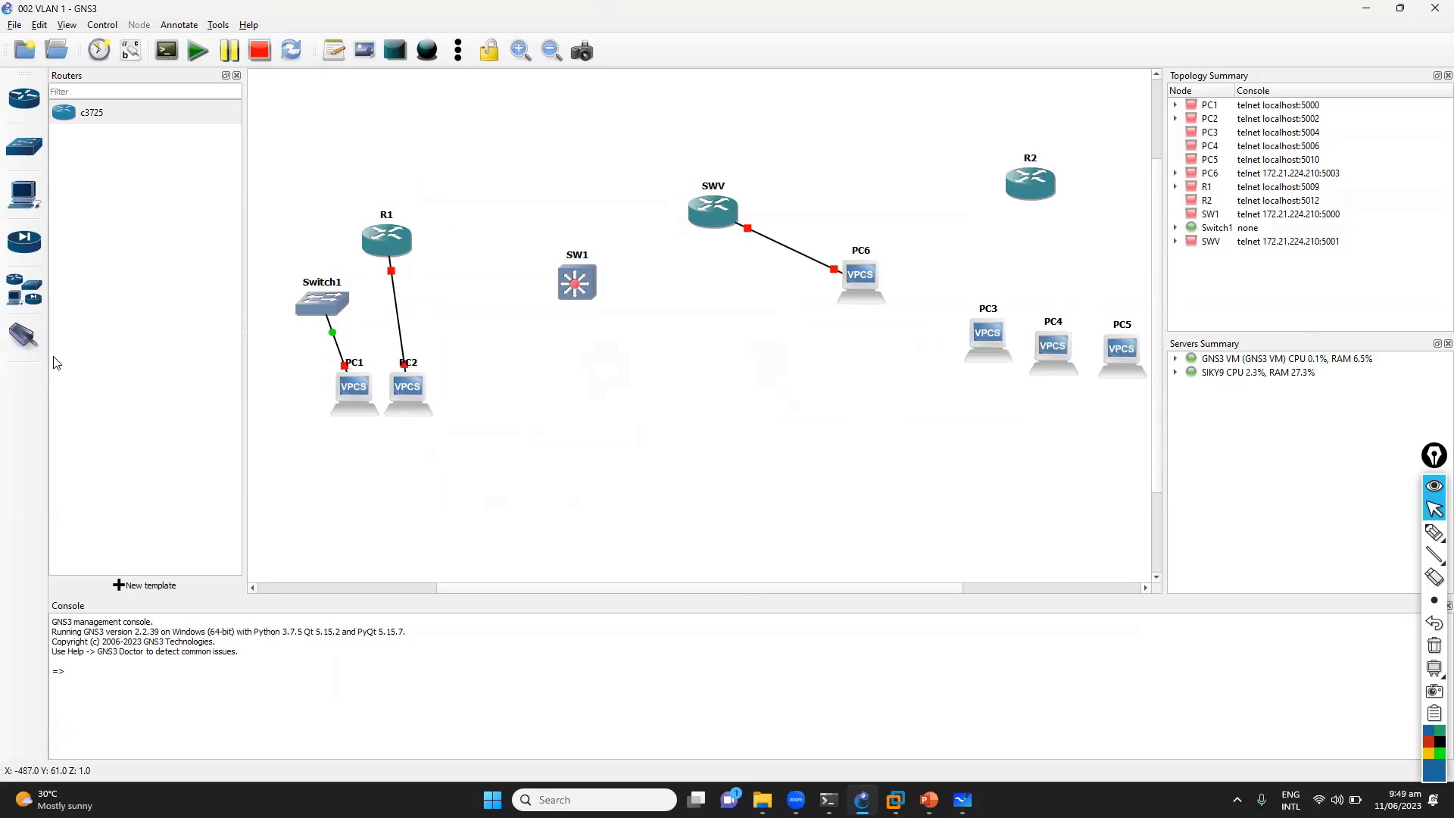
# Step: Link R2's FastEthernet1/0 to PC3
pyautogui.click(23, 336)
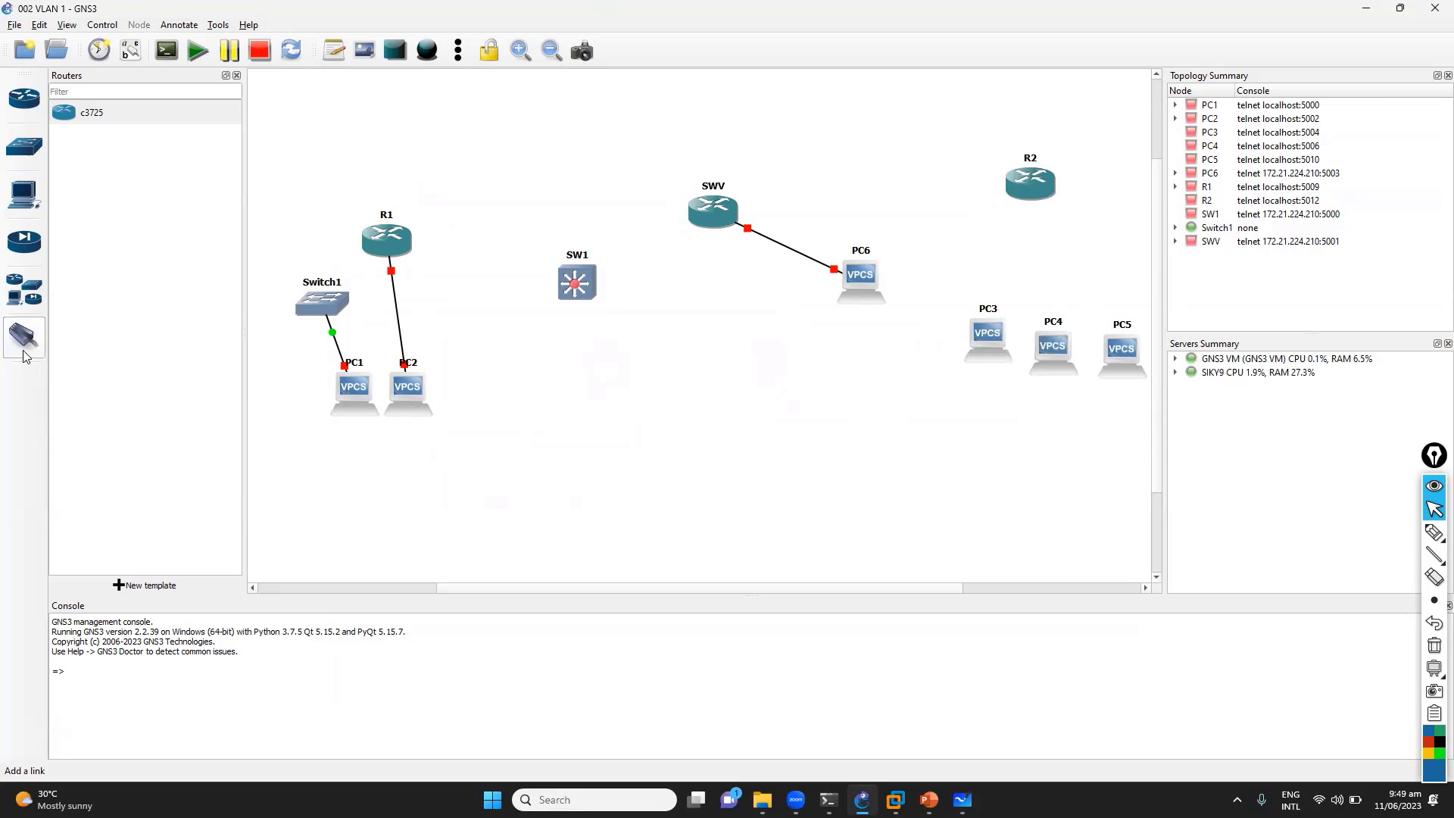
pyautogui.click(1030, 191)
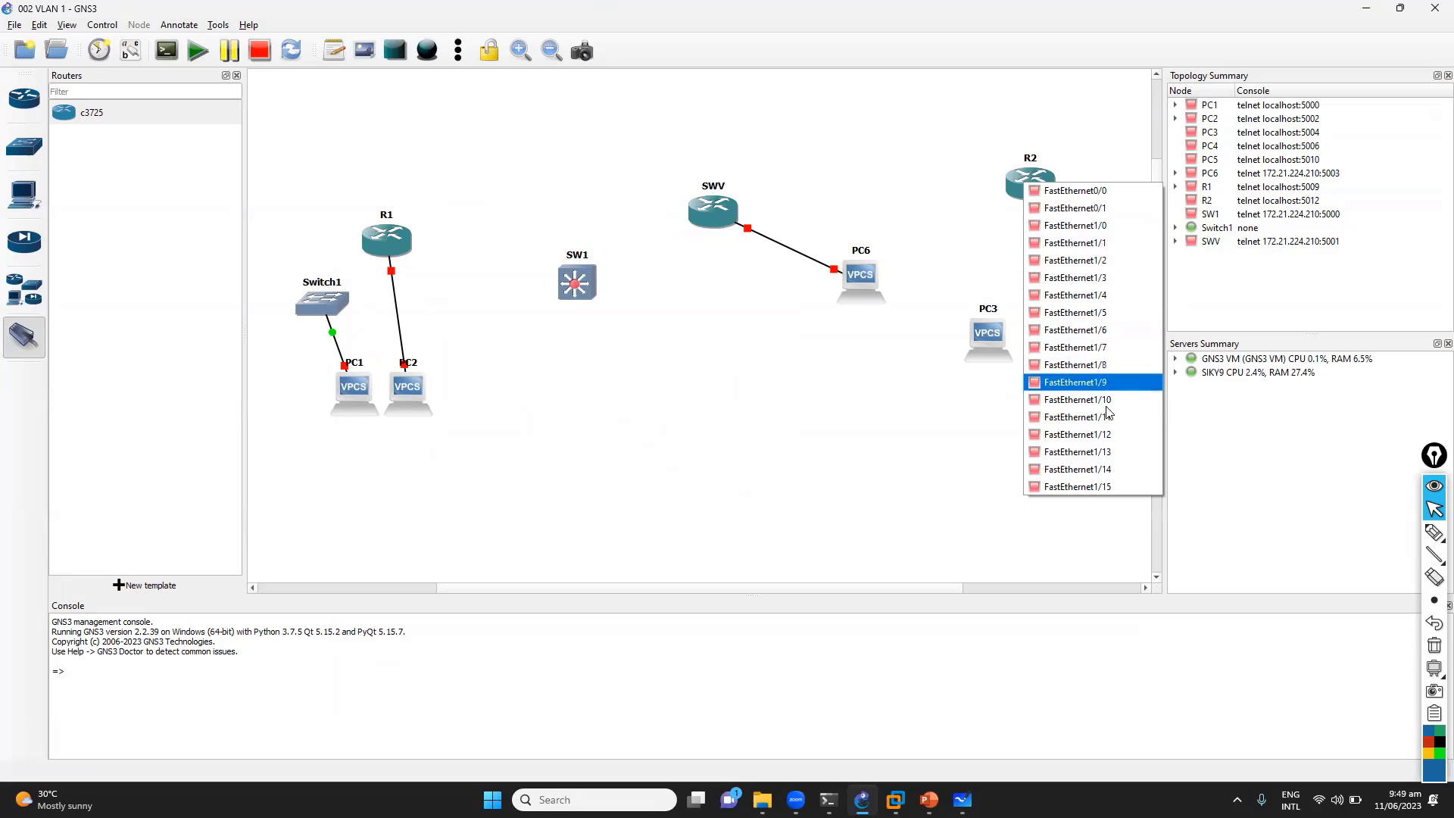
pyautogui.click(1091, 231)
pyautogui.click(988, 334)
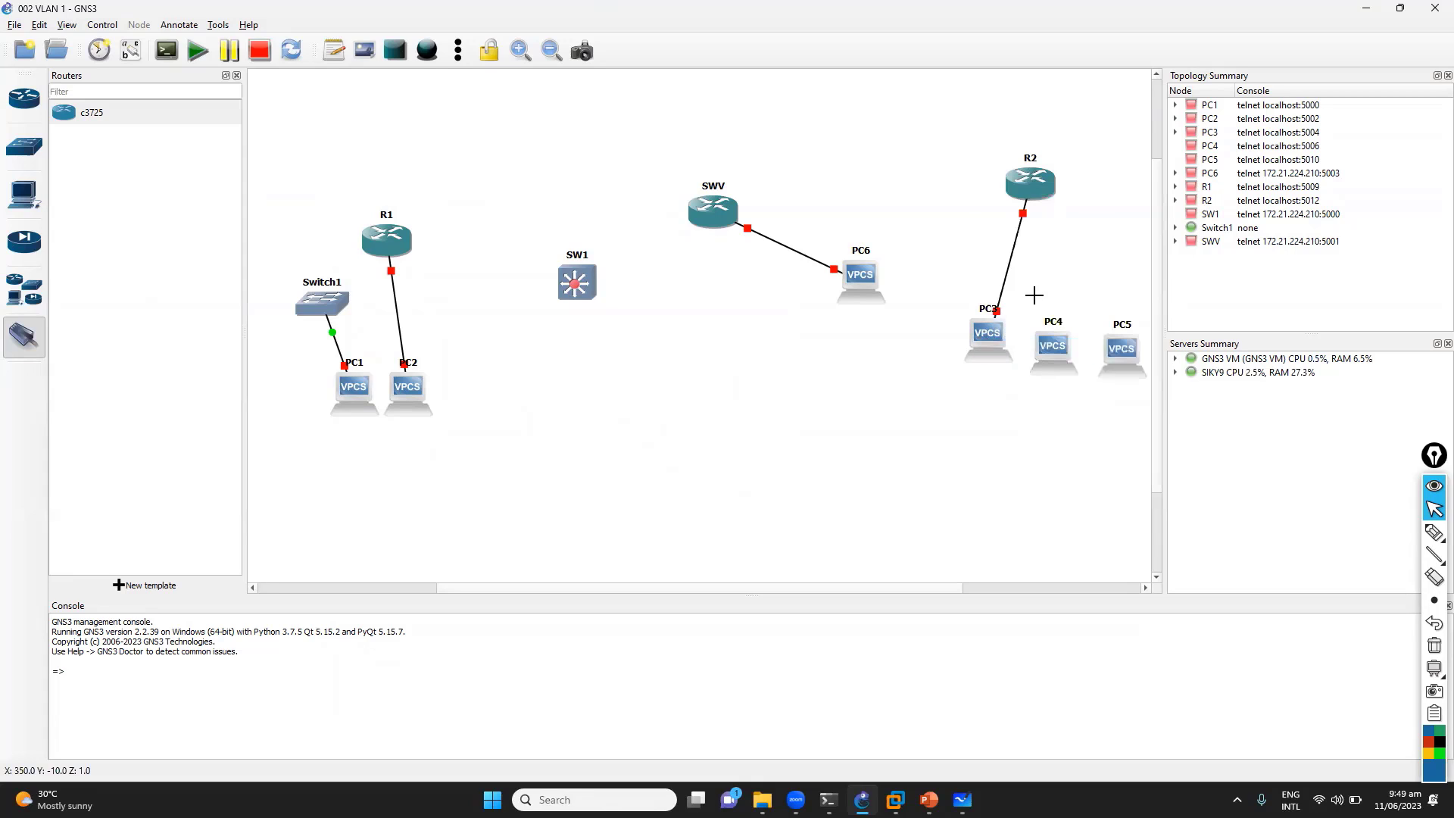
# Step: Link R2's FastEthernet1/1 to PC4
pyautogui.click(1028, 187)
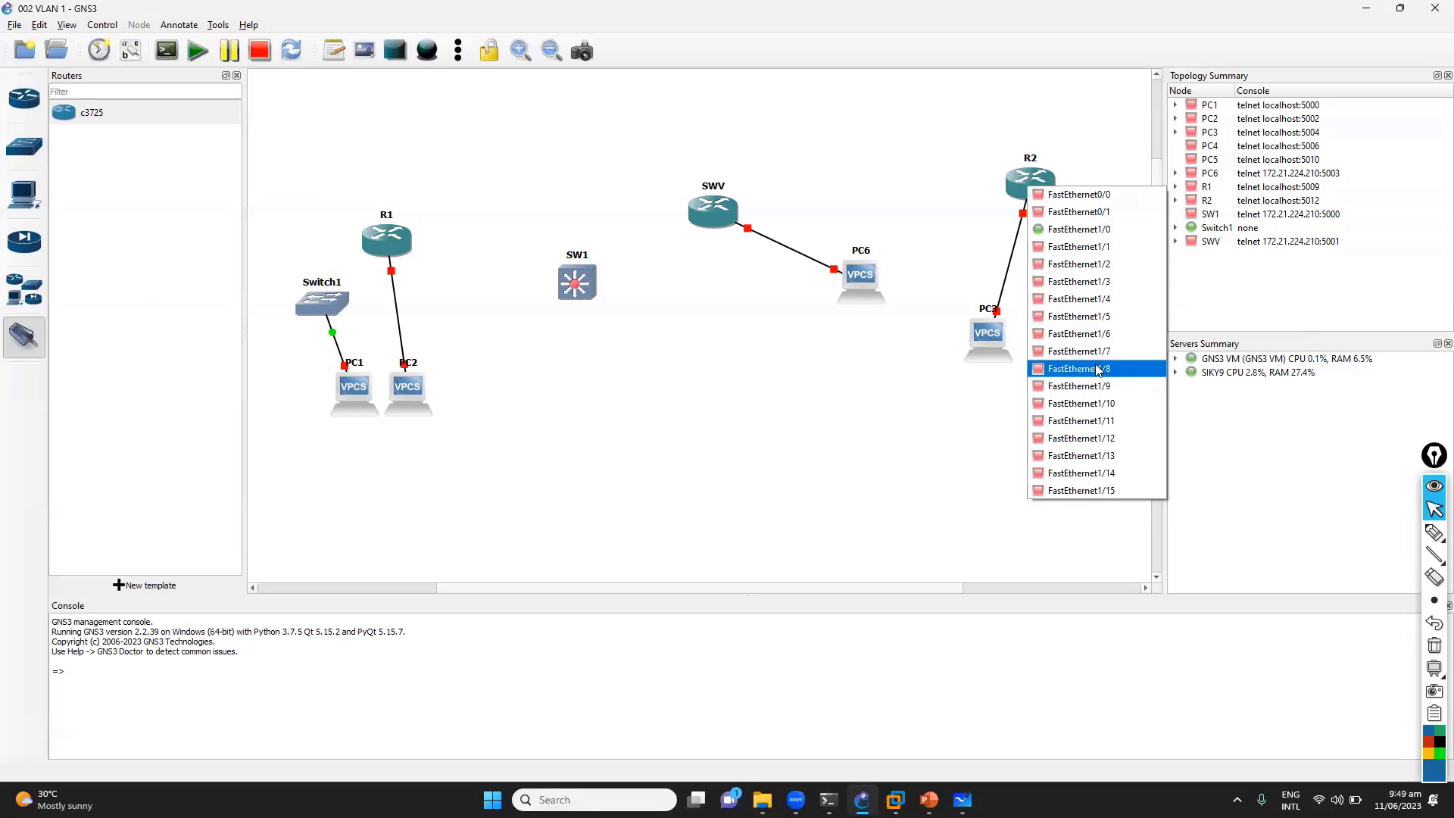
pyautogui.click(1102, 265)
pyautogui.click(1053, 342)
pyautogui.click(1064, 351)
# Step: Link R2's FastEthernet1/2 to PC5 and leave link mode
pyautogui.click(1031, 193)
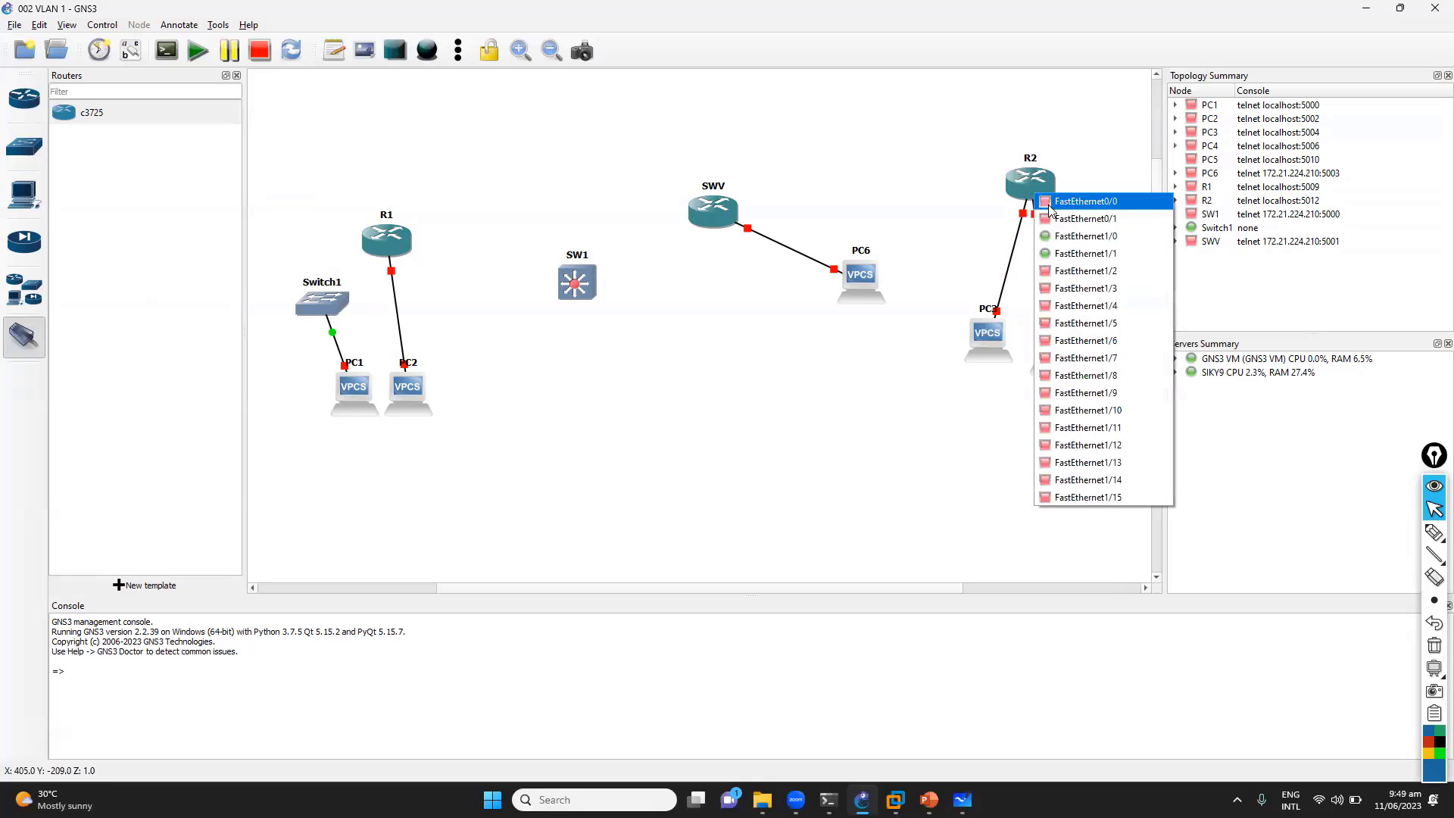
pyautogui.click(1068, 271)
pyautogui.click(1120, 340)
pyautogui.click(1120, 341)
pyautogui.click(1139, 350)
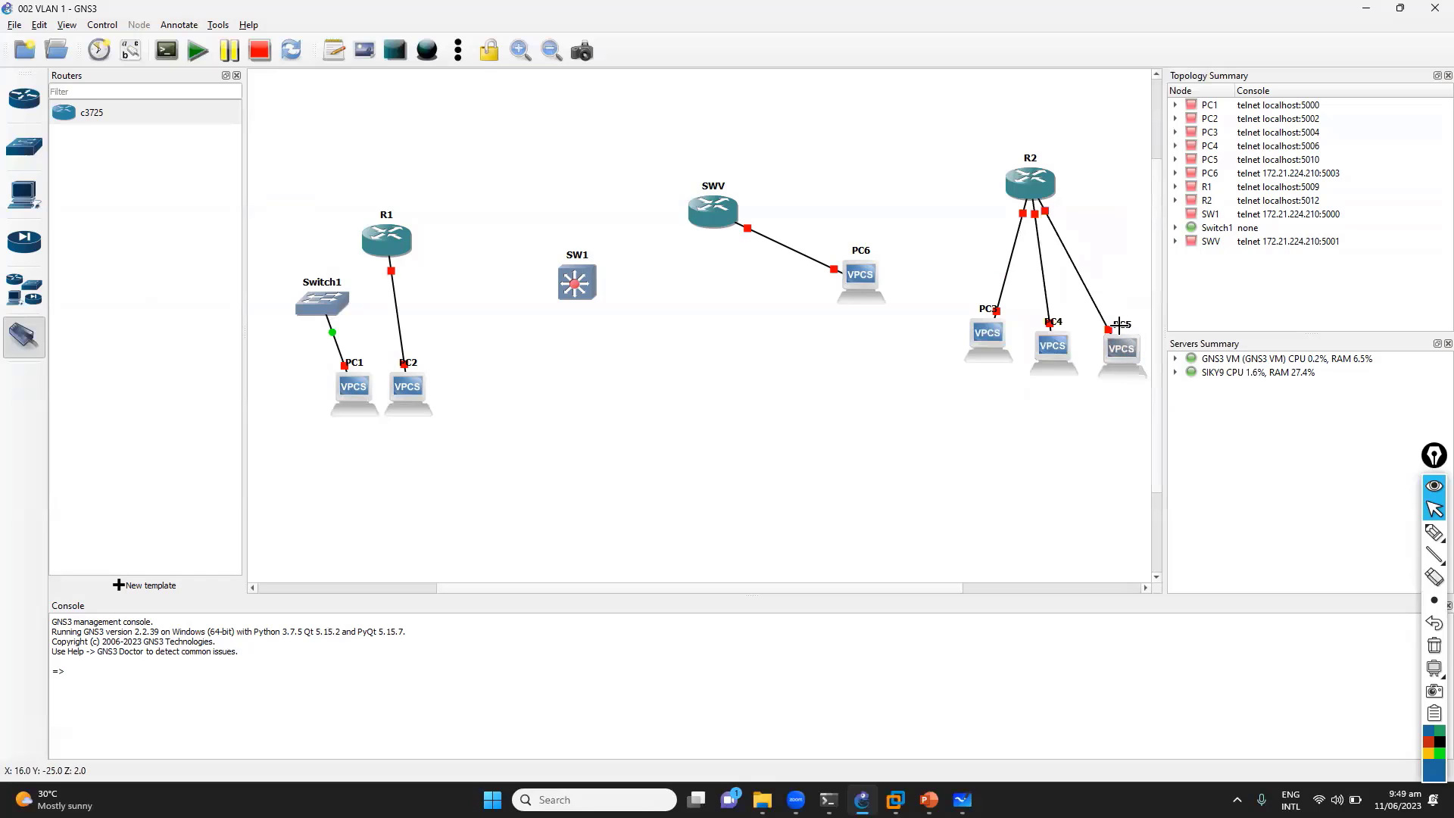
pyautogui.press('Escape')
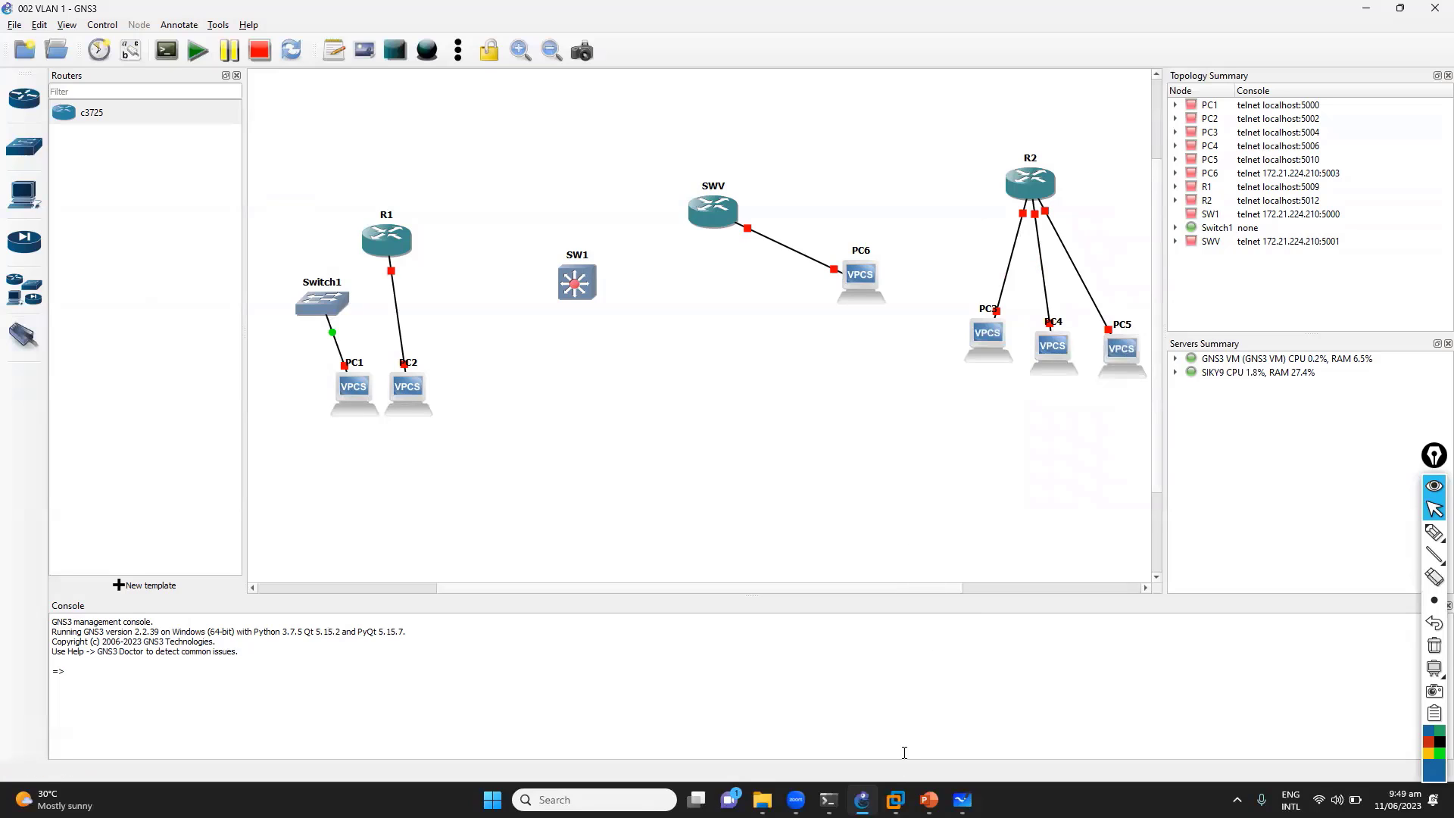
# Step: Switch to Microsoft Whiteboard and write "IOS" followed by an arrow in blue beside the network diagram
pyautogui.click(961, 800)
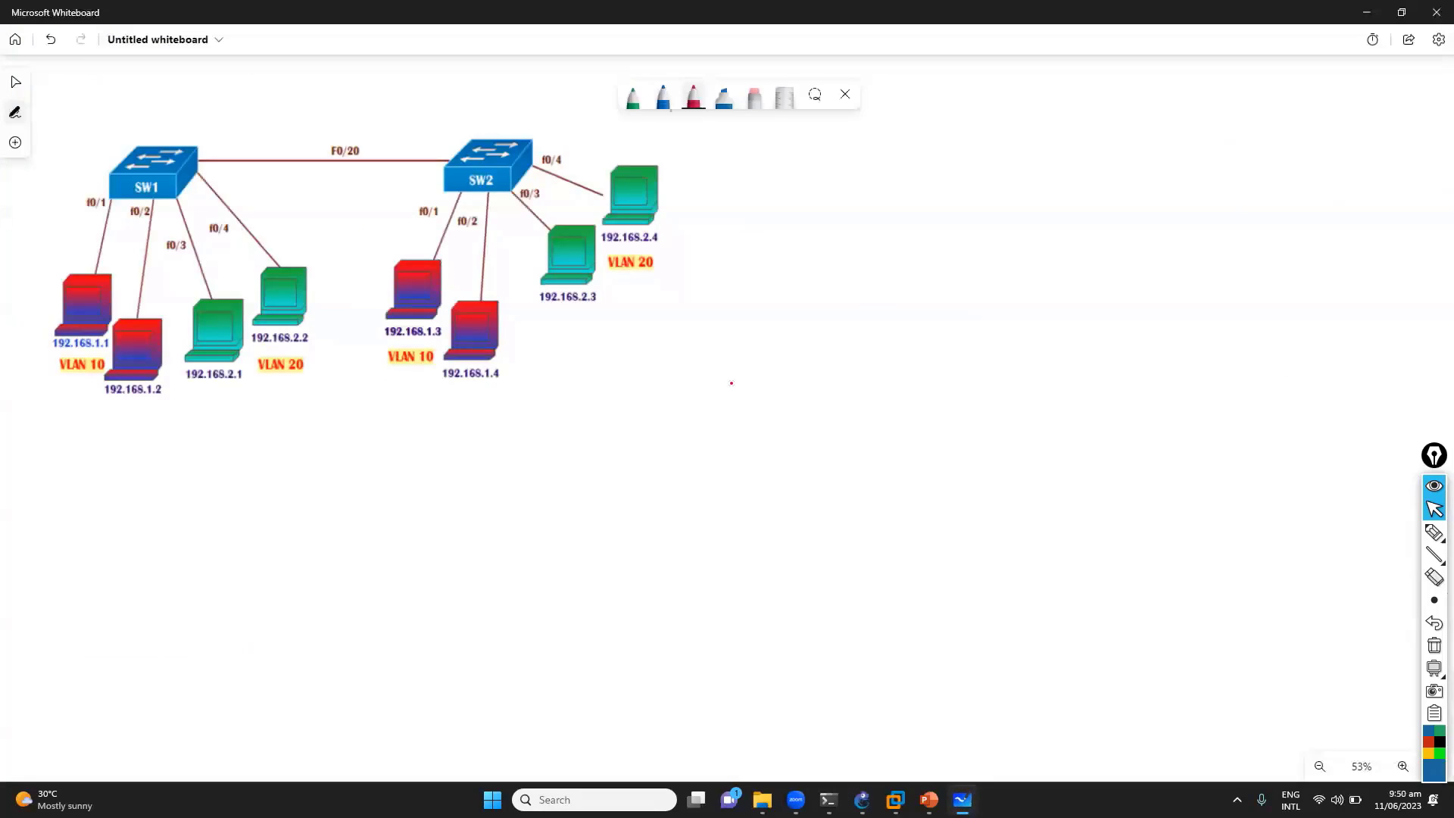
pyautogui.click(663, 96)
pyautogui.moveTo(813, 144); pyautogui.dragTo(832, 140)
pyautogui.moveTo(822, 144)
pyautogui.mouseDown()
pyautogui.moveTo(813, 179)
pyautogui.moveTo(836, 178)
pyautogui.mouseUp()
pyautogui.moveTo(859, 155)
pyautogui.mouseDown()
pyautogui.moveTo(845, 178)
pyautogui.moveTo(900, 162)
pyautogui.mouseUp()
pyautogui.moveTo(879, 174); pyautogui.dragTo(901, 168)
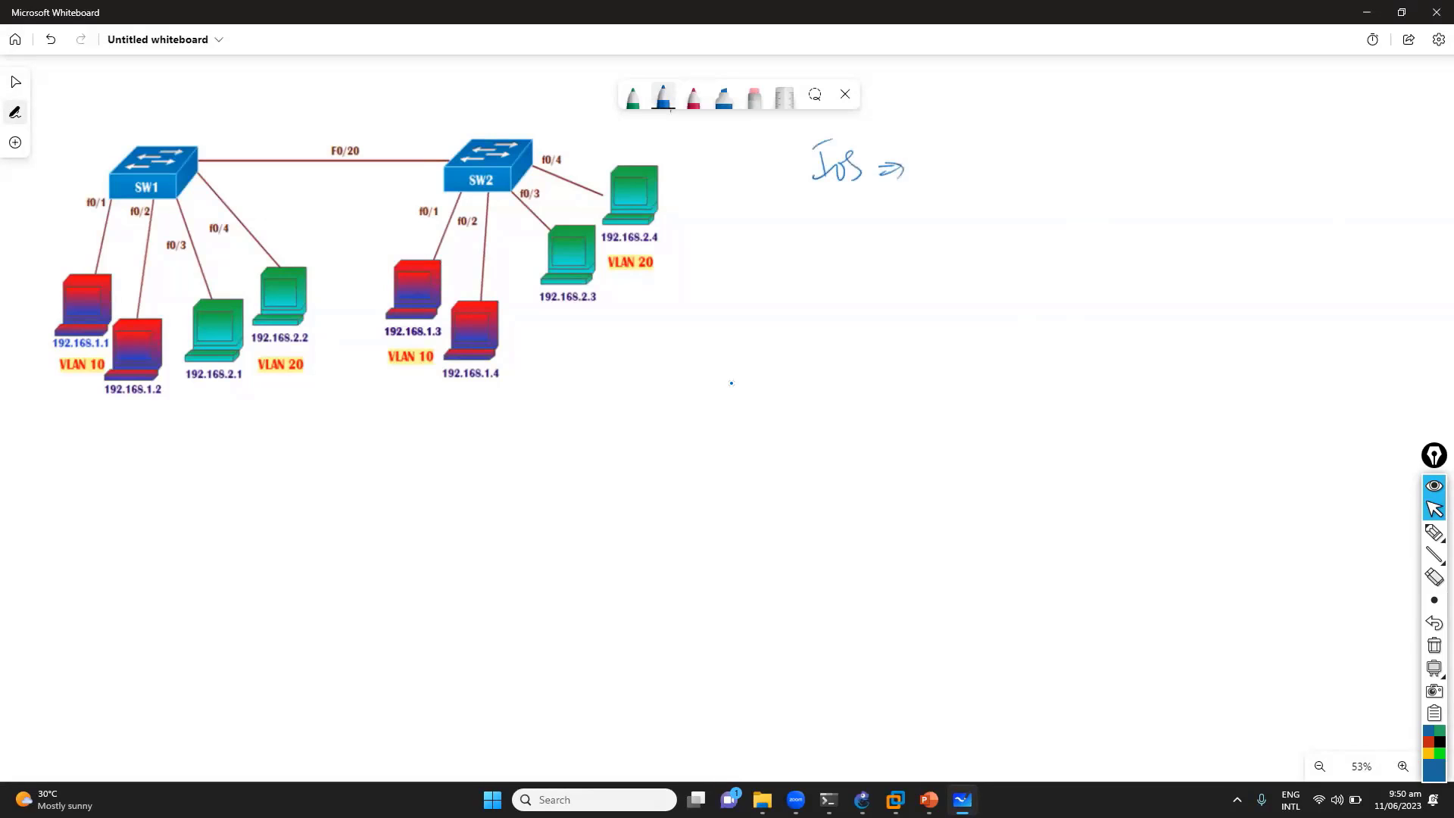
# Step: Point out the GNS3 VM entry in GNS3's server summary and return to Microsoft Whiteboard
pyautogui.hotkey('alt', 'Tab')
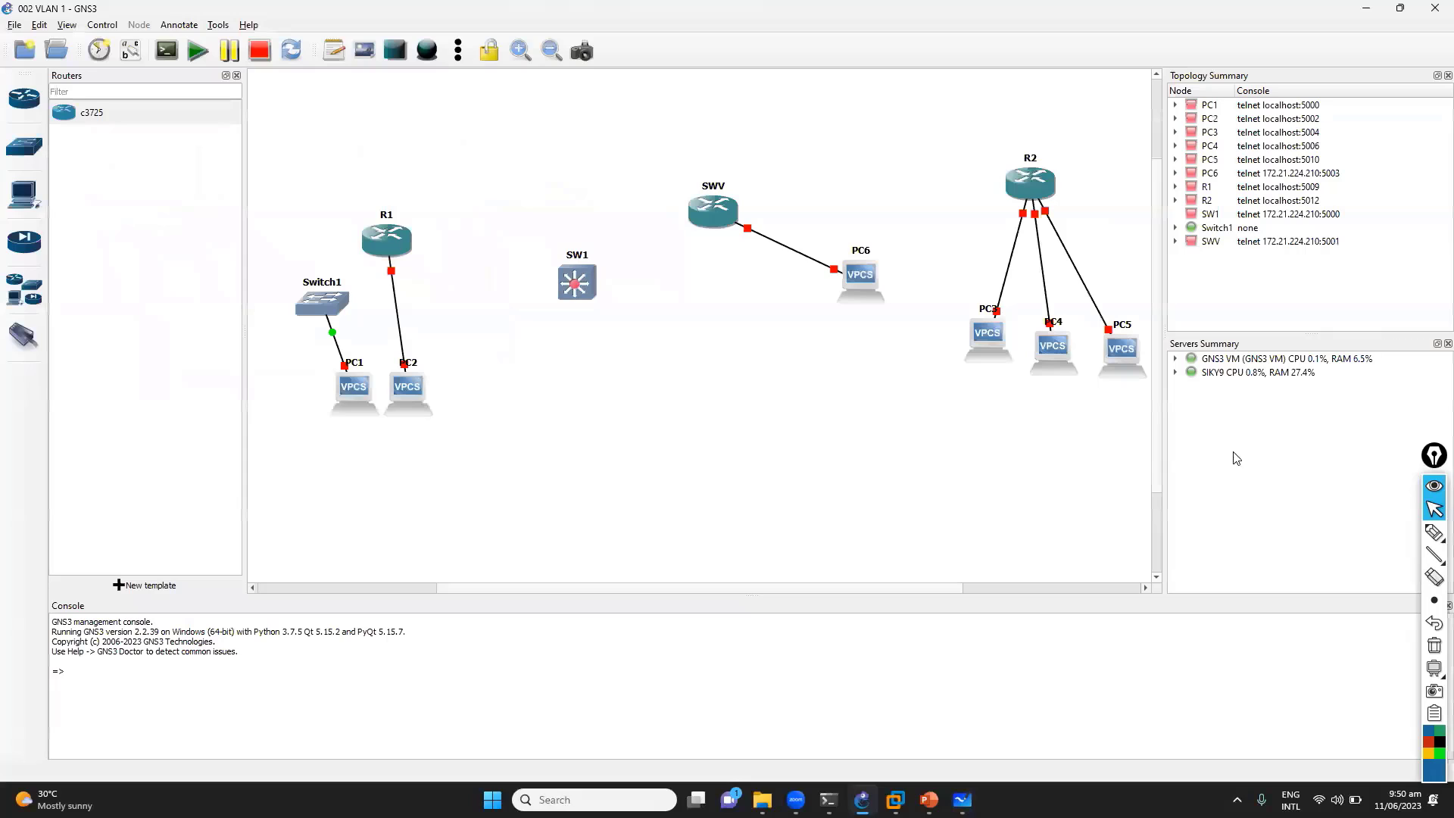
pyautogui.click(1433, 532)
pyautogui.moveTo(1176, 359); pyautogui.dragTo(1385, 355)
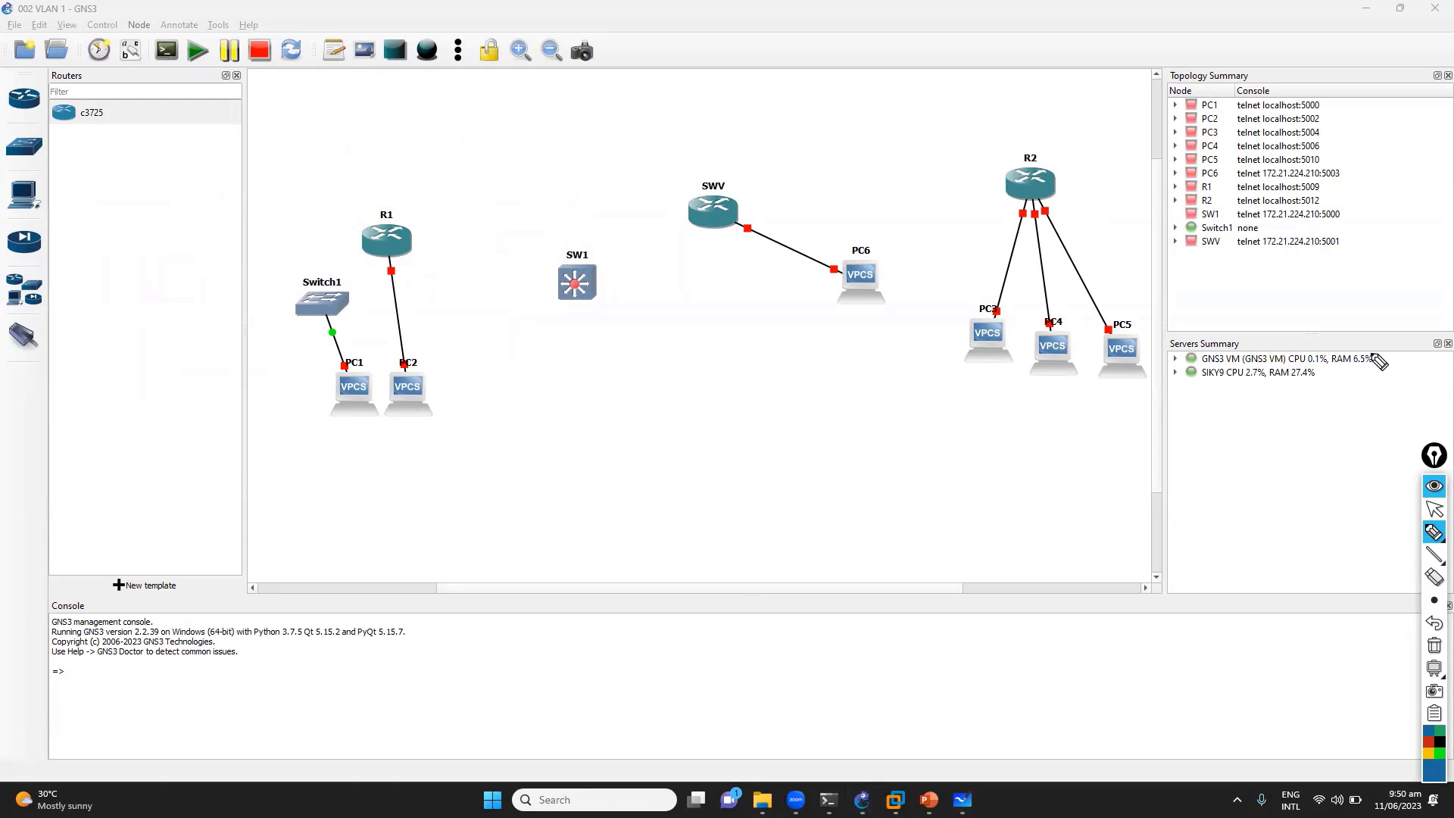
pyautogui.hotkey('alt', 'Tab')
pyautogui.press('Tab')
pyautogui.press('Tab')
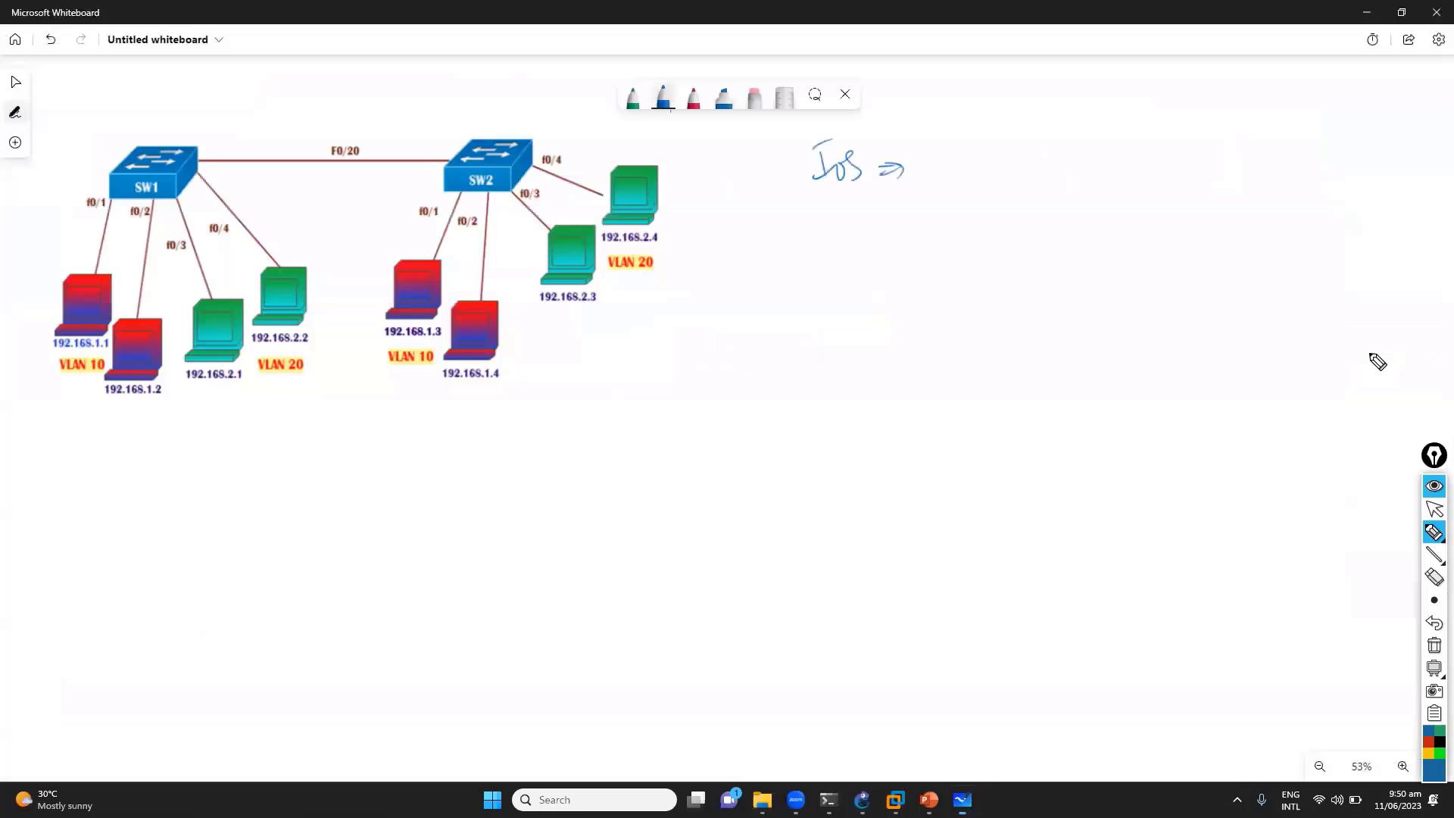
pyautogui.hotkey('ctrl', 'F1')
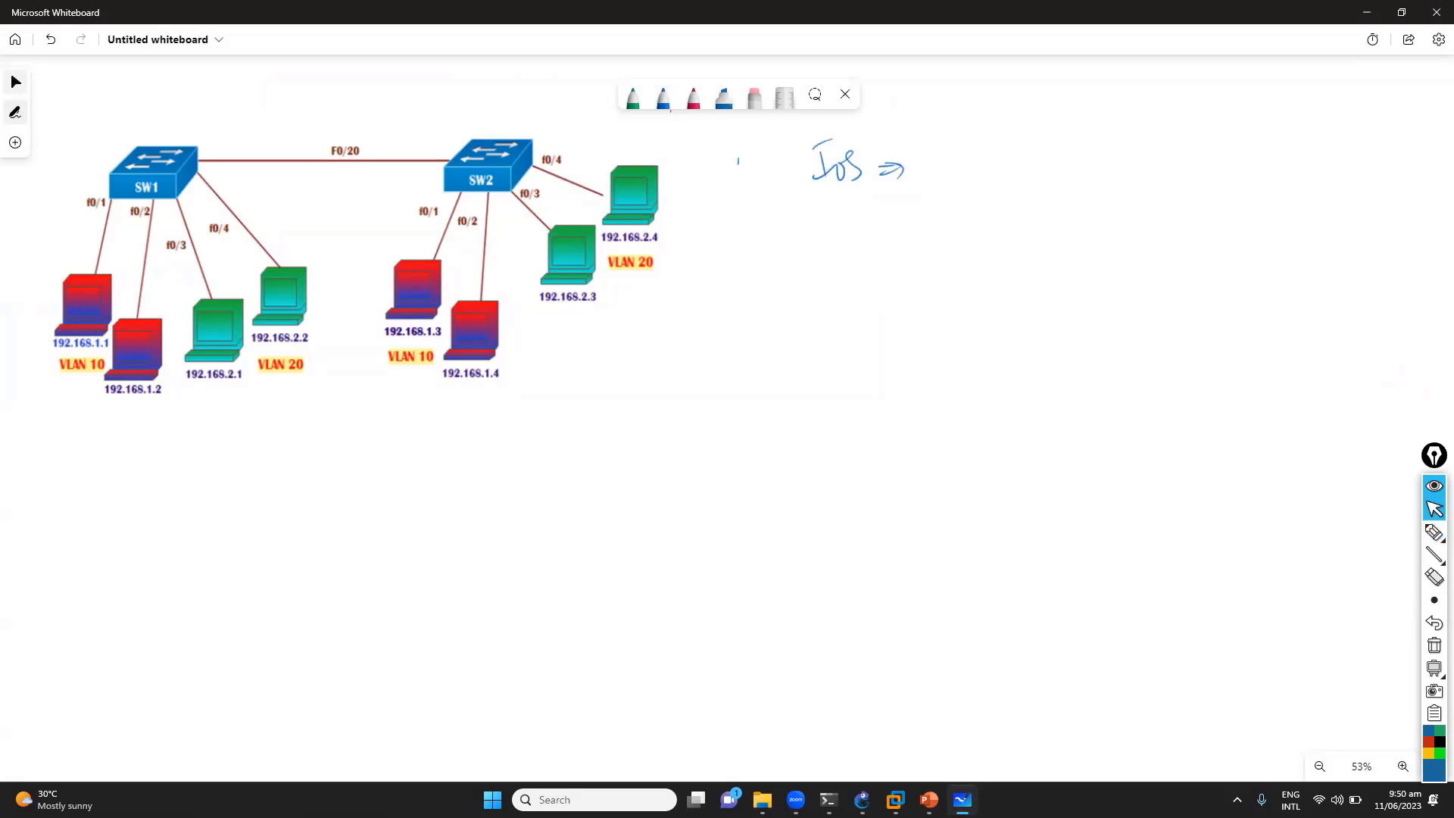
# Step: Handwrite "Basic / VLAN / Trunking" with a trailing arrow after the IOS arrow
pyautogui.moveTo(937, 163); pyautogui.dragTo(992, 175)
pyautogui.moveTo(1024, 156)
pyautogui.mouseDown()
pyautogui.moveTo(1029, 174)
pyautogui.moveTo(1038, 153)
pyautogui.mouseUp()
pyautogui.moveTo(1047, 156)
pyautogui.mouseDown()
pyautogui.moveTo(1056, 174)
pyautogui.moveTo(1090, 160)
pyautogui.moveTo(1098, 181)
pyautogui.mouseUp()
pyautogui.moveTo(1116, 148)
pyautogui.mouseDown()
pyautogui.moveTo(1116, 170)
pyautogui.moveTo(1160, 170)
pyautogui.mouseUp()
pyautogui.moveTo(1178, 153)
pyautogui.mouseDown()
pyautogui.moveTo(1166, 168)
pyautogui.moveTo(1197, 183)
pyautogui.moveTo(1217, 169)
pyautogui.mouseUp()
pyautogui.moveTo(1219, 156); pyautogui.dragTo(1223, 171)
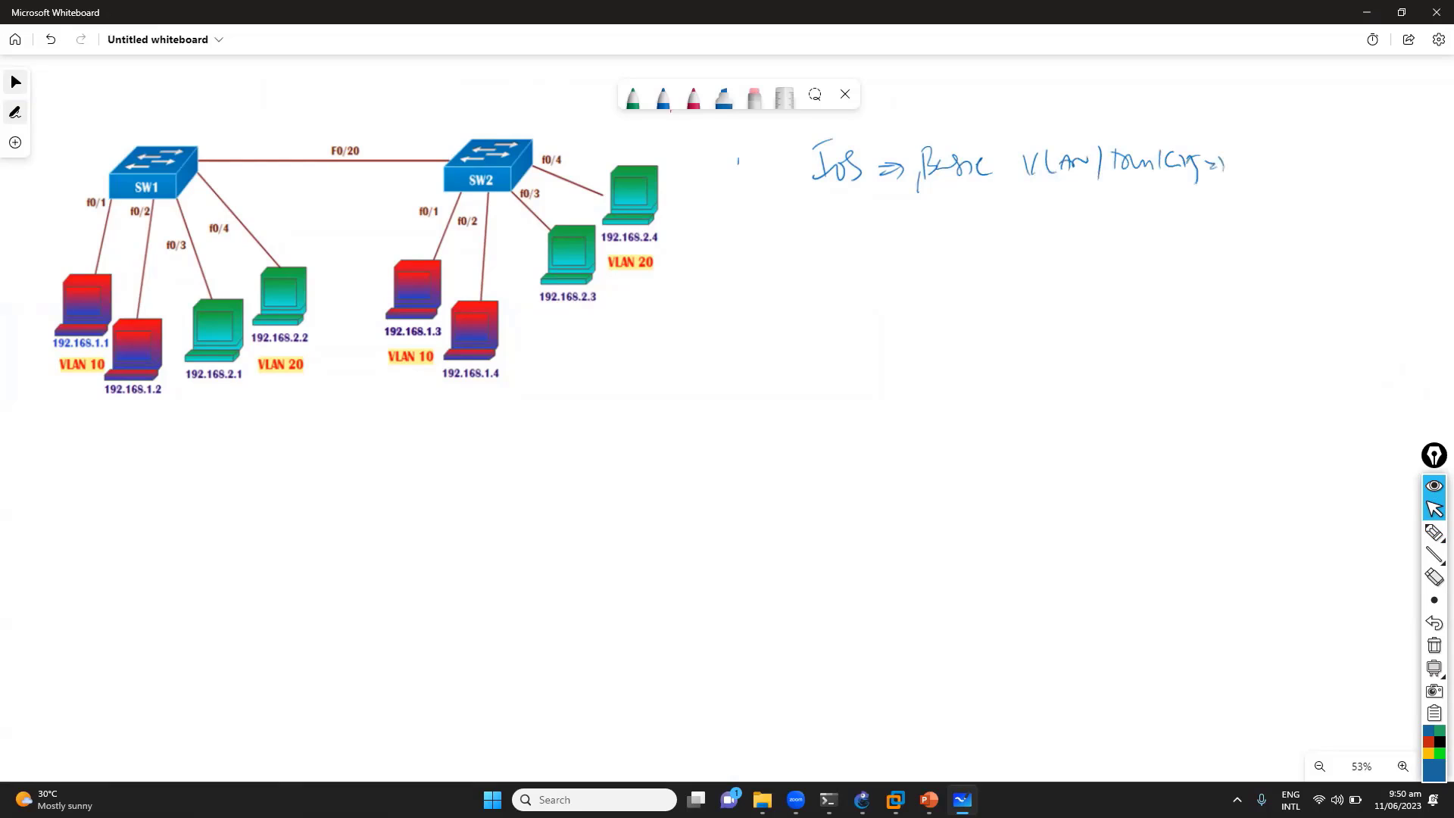
pyautogui.moveTo(1020, 140); pyautogui.dragTo(1006, 187)
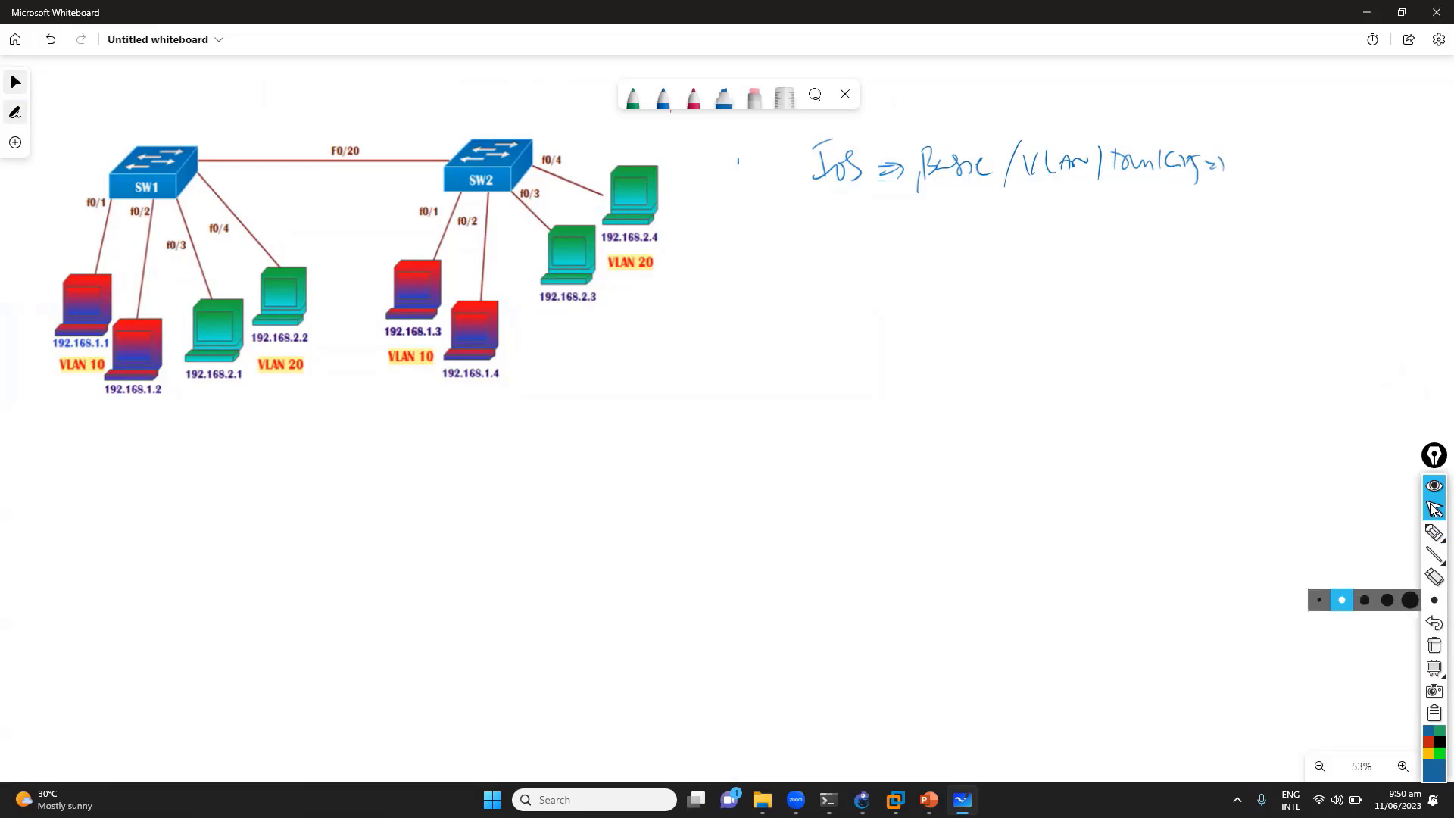
# Step: Underline the "Basic / VLAN / Trunking" note and add a slash and the letter C after it
pyautogui.moveTo(1434, 532)
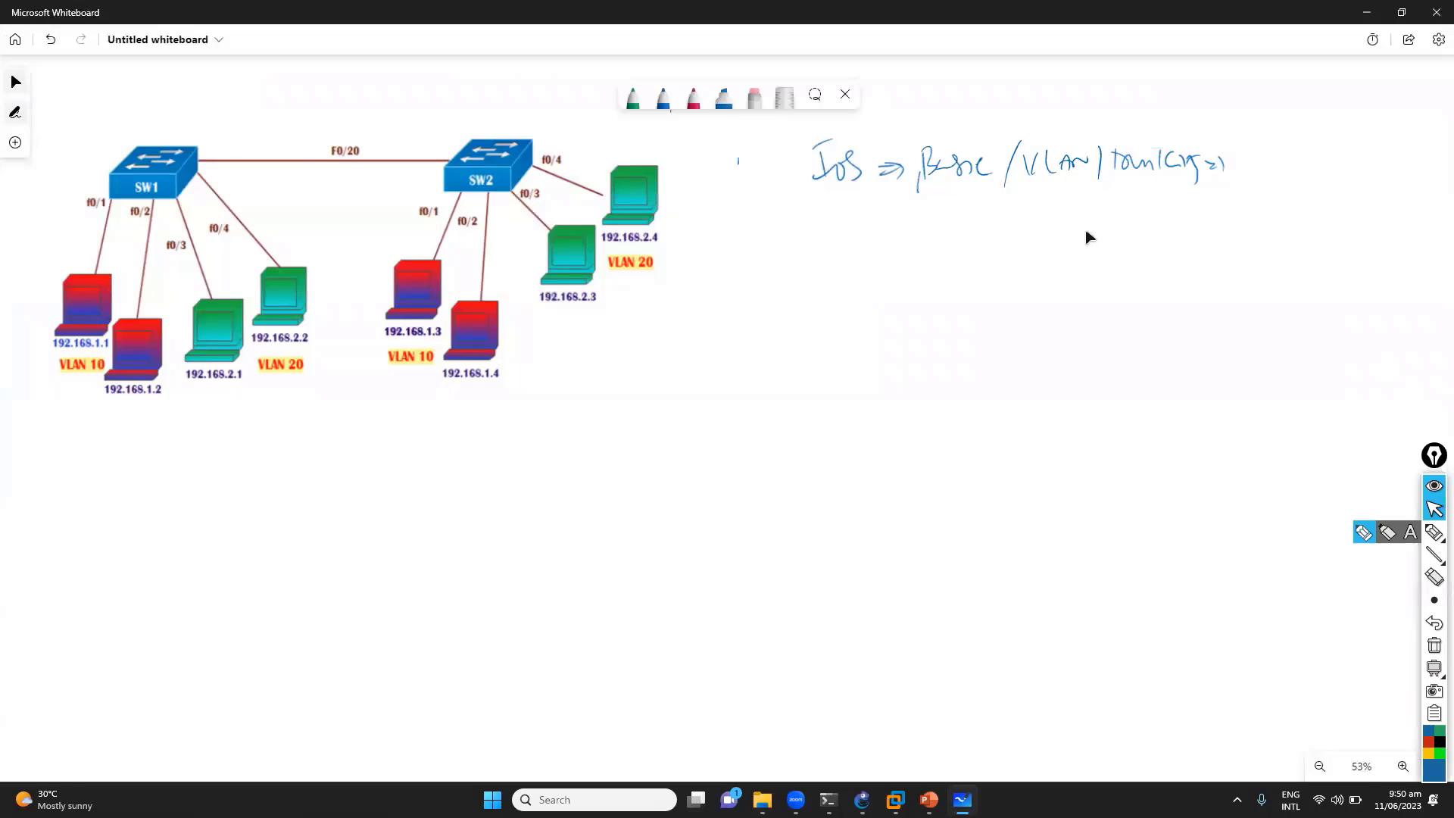
pyautogui.moveTo(959, 188); pyautogui.dragTo(1199, 194)
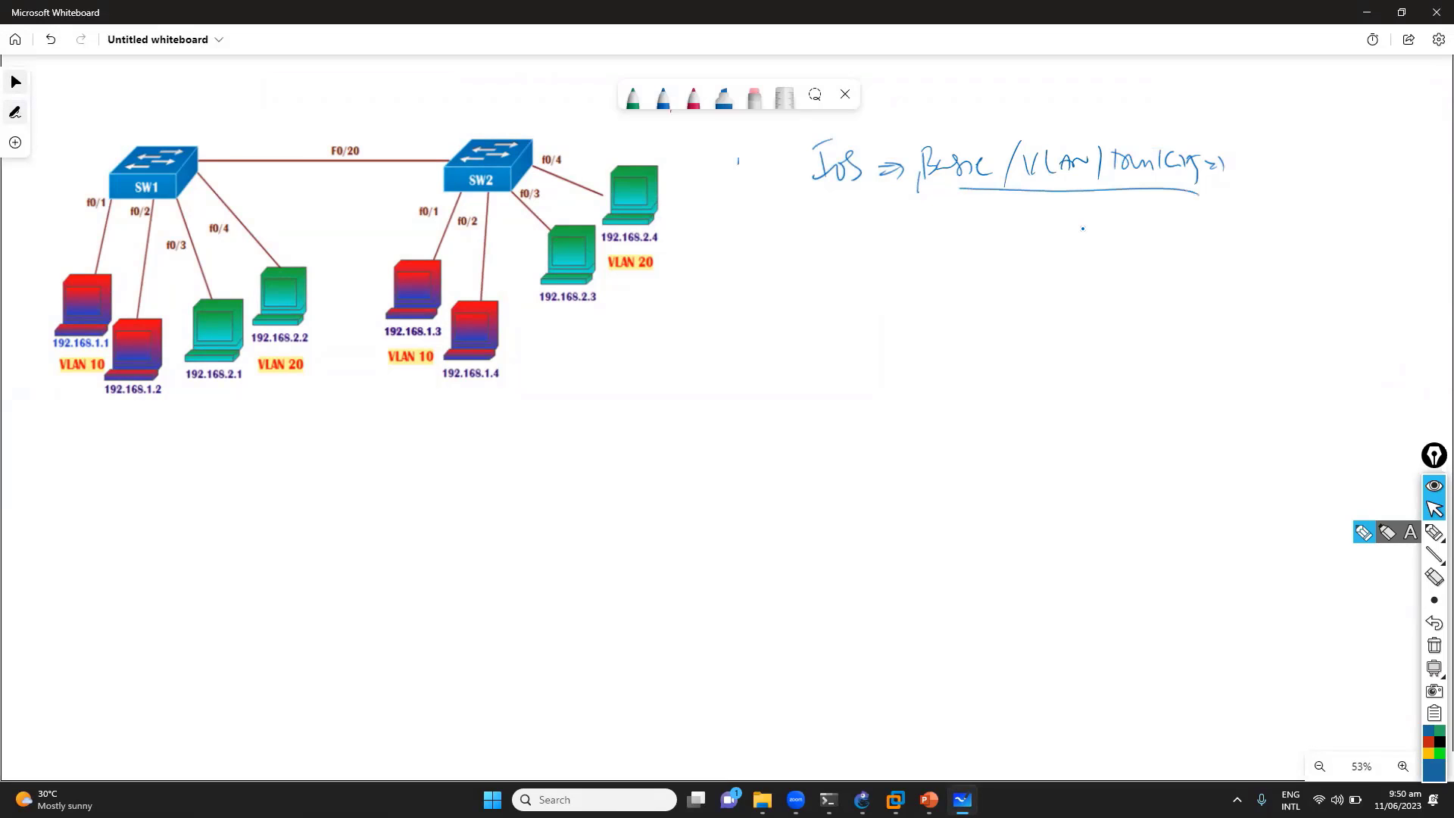
pyautogui.moveTo(1231, 141); pyautogui.dragTo(1224, 190)
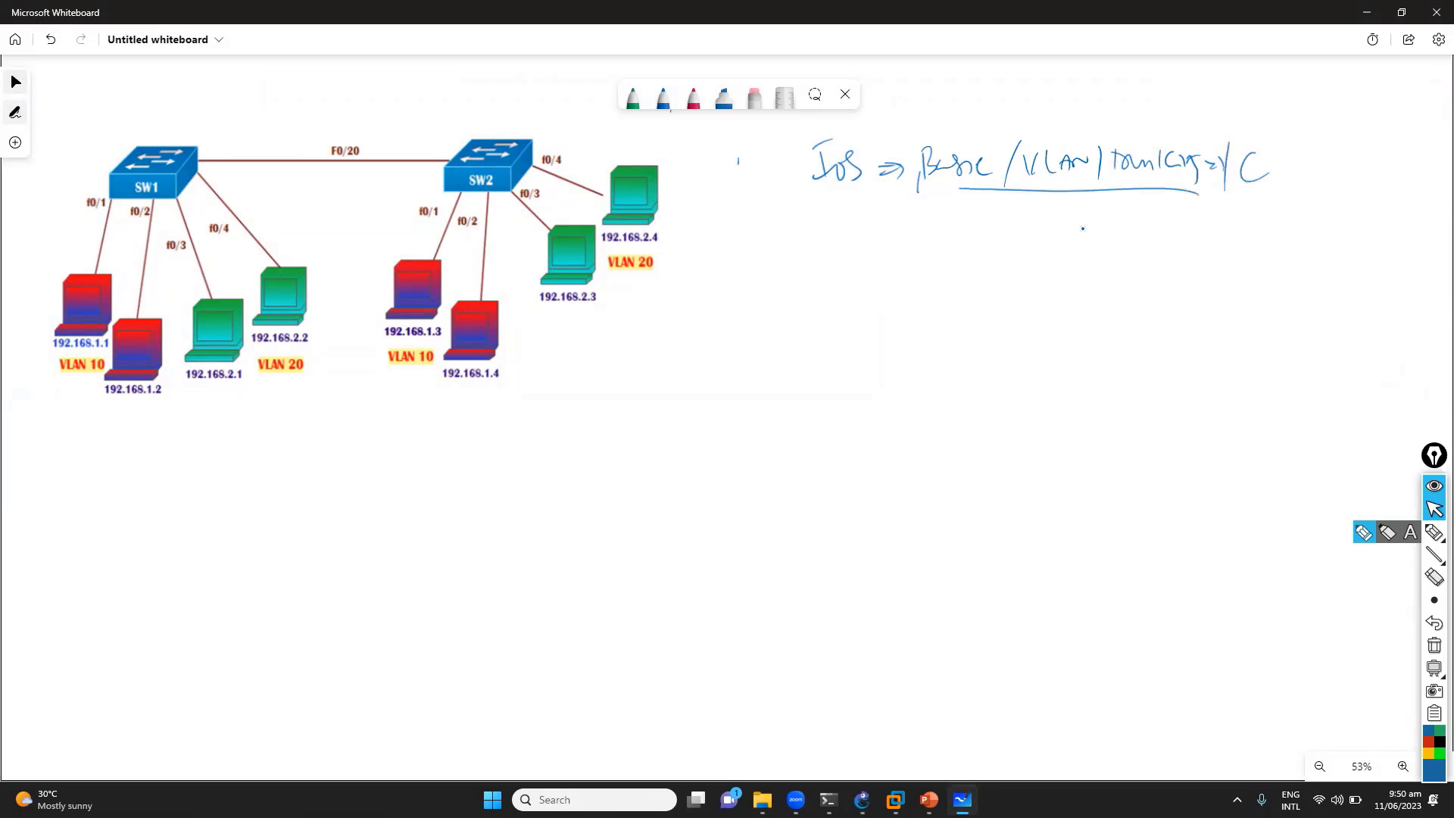
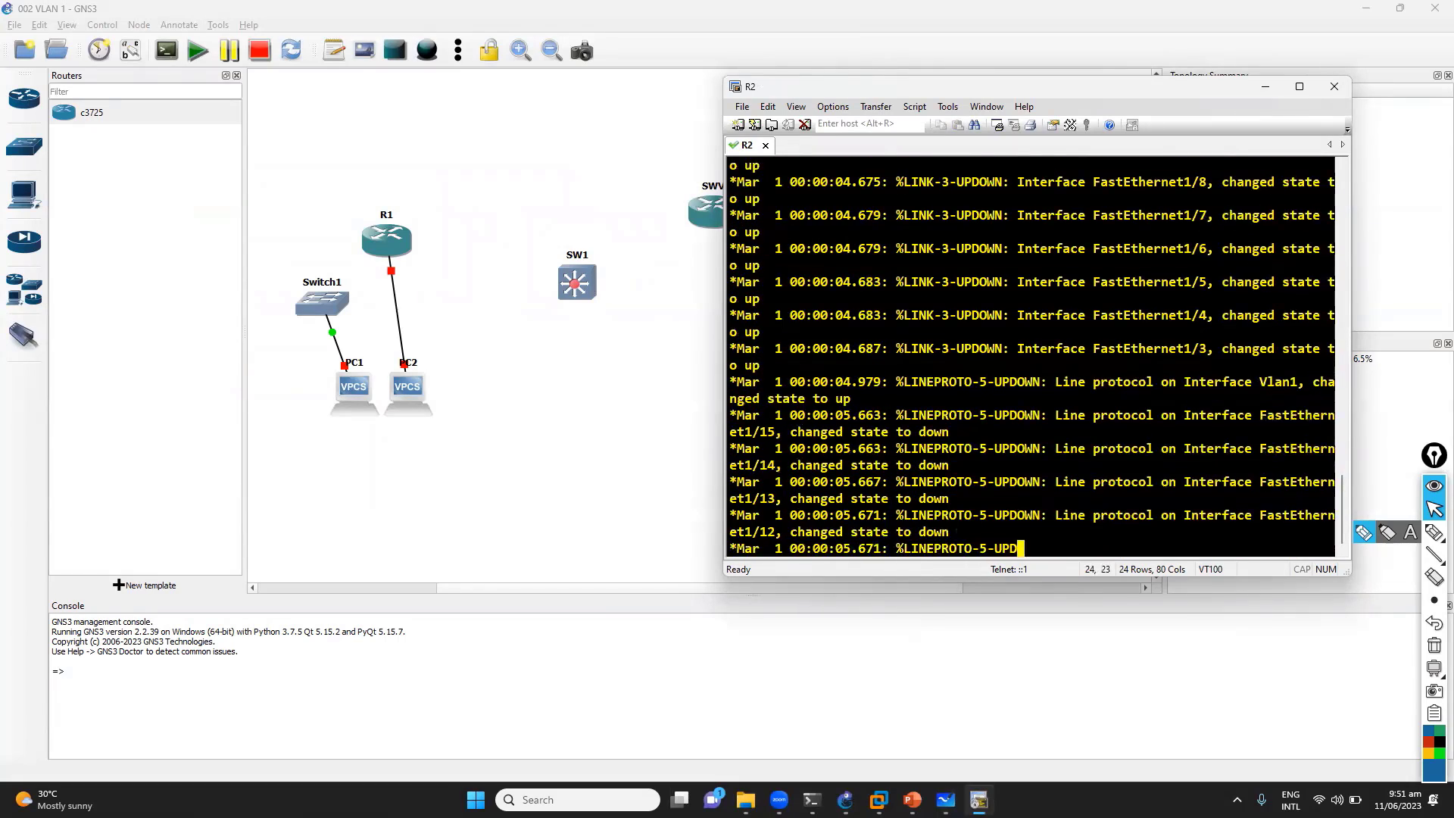
# Step: Enter global configuration mode in R2's console and set the hostname to SW1
pyautogui.write('en')
pyautogui.press('BackSpace')
pyautogui.press('BackSpace')
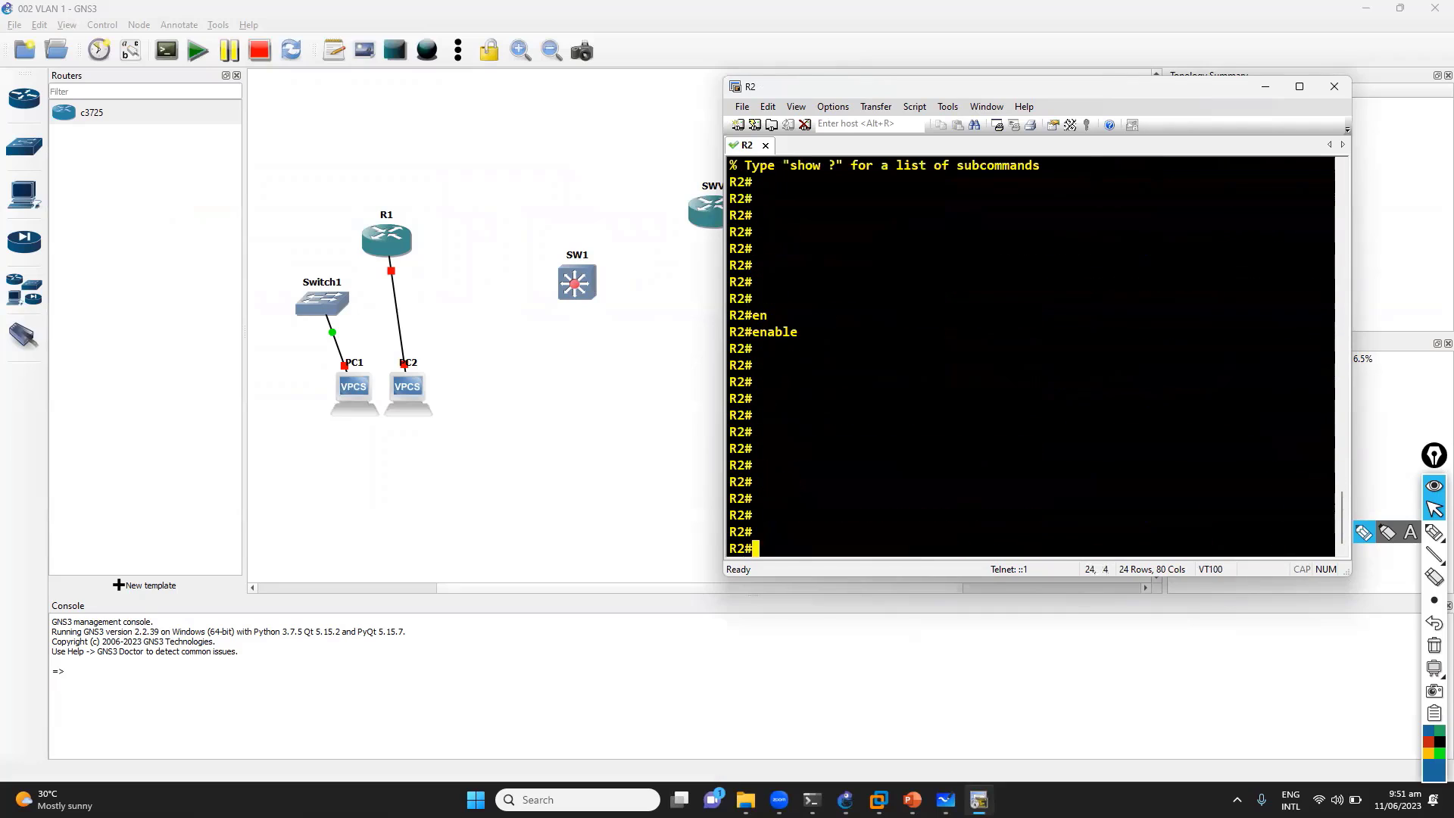
pyautogui.write('conf t')
pyautogui.press('Return')
pyautogui.write('ho')
pyautogui.press('Tab')
pyautogui.write('SW1')
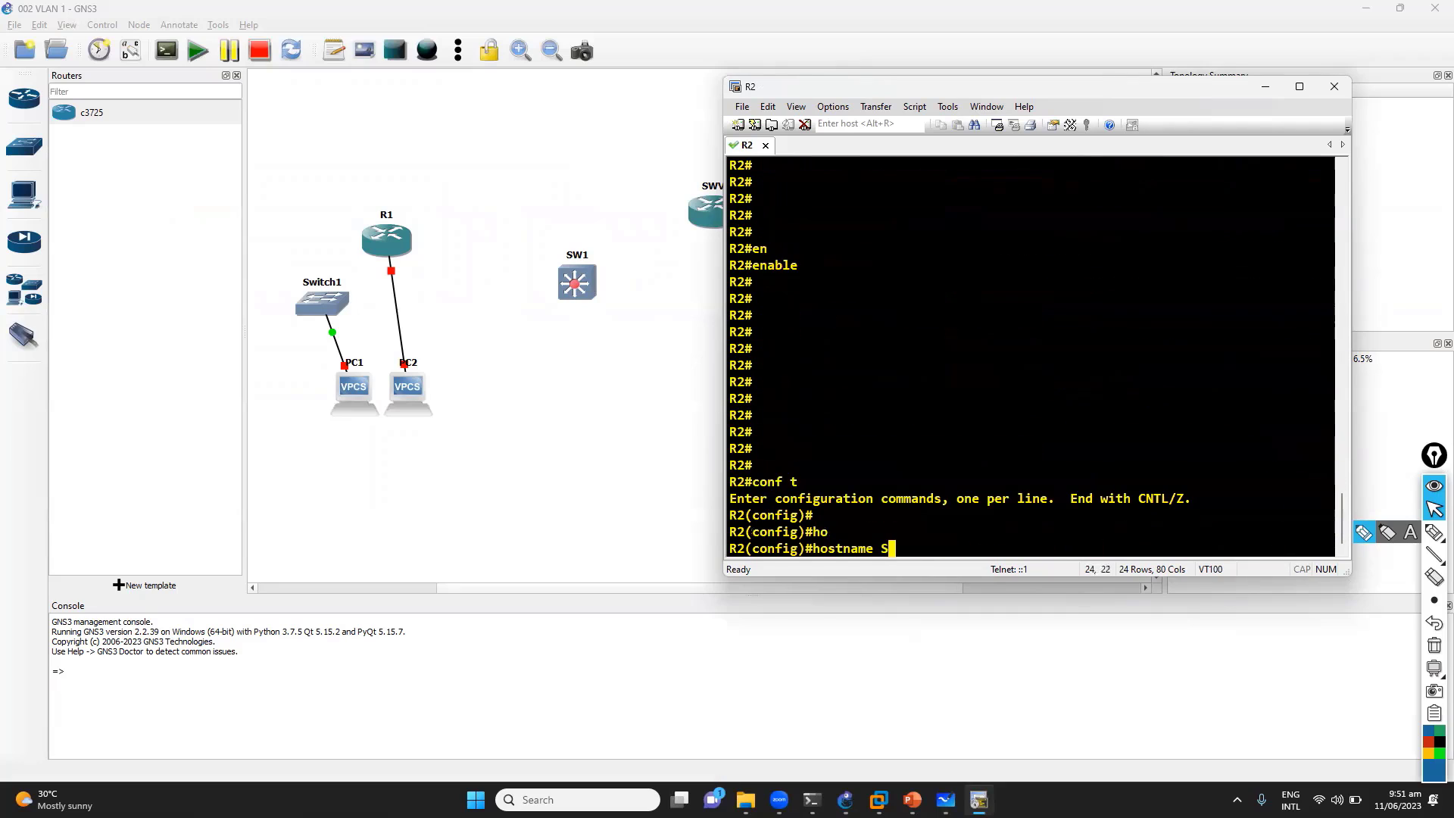
pyautogui.press('Return')
pyautogui.press('Return')
pyautogui.press('Return')
pyautogui.press('Return')
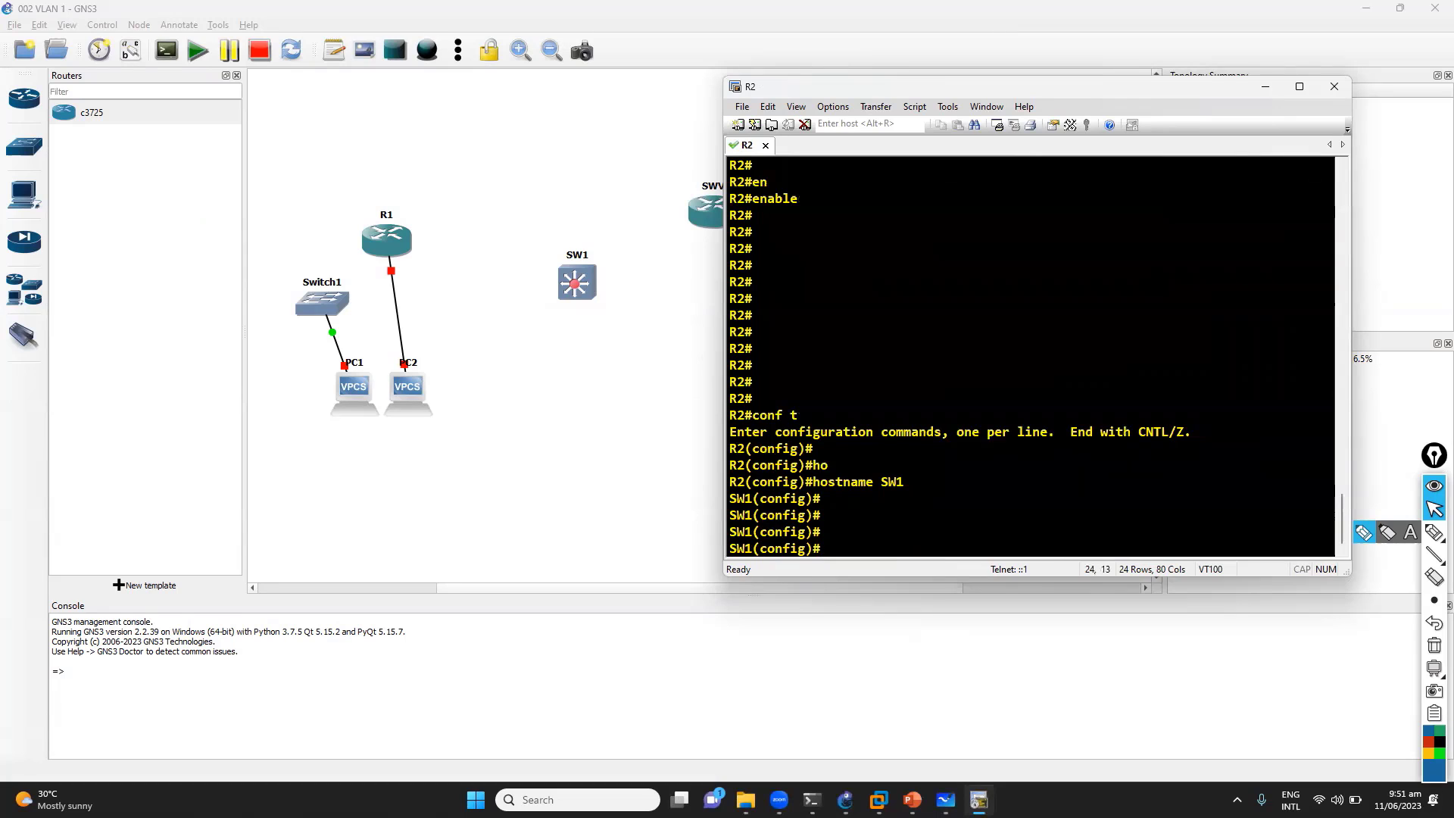
# Step: Show the brief IP interface status from configuration mode, widen the console window and review ports FastEthernet1/0 to 1/15
pyautogui.write('do sh ip int br')
pyautogui.press('Return')
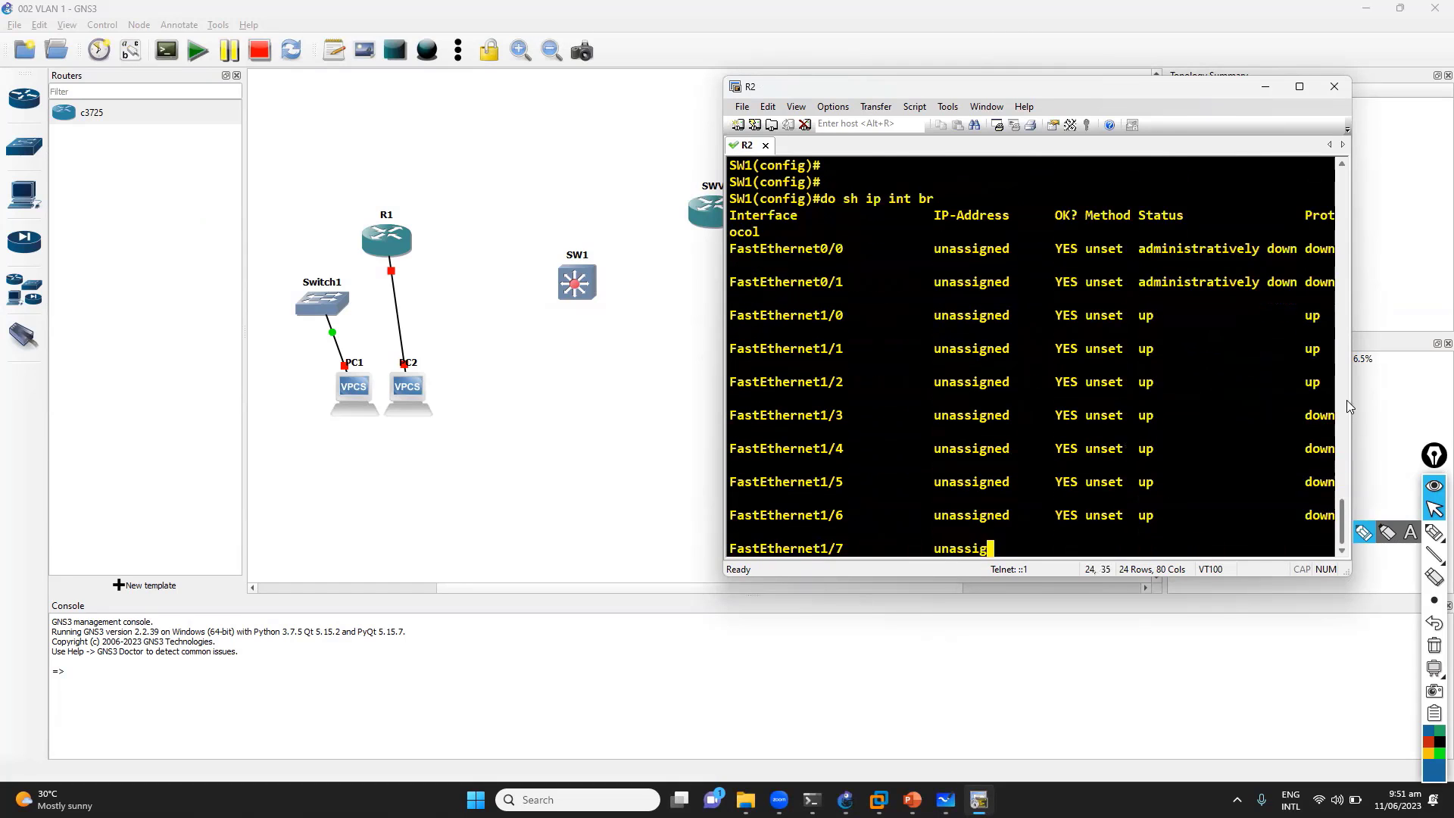
pyautogui.moveTo(1354, 400); pyautogui.dragTo(1447, 400)
pyautogui.press('space')
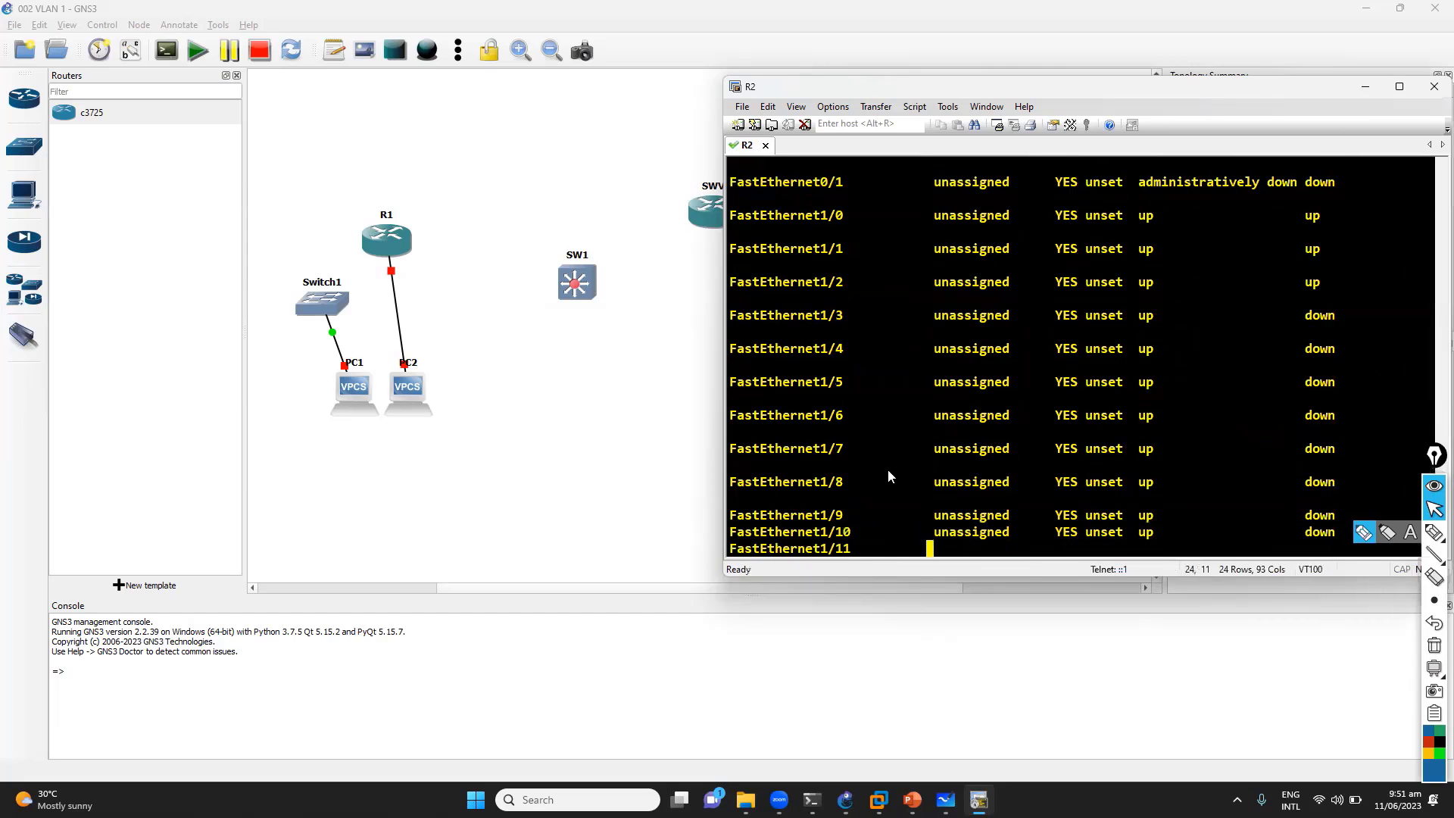
pyautogui.scroll(2, 839, 387)
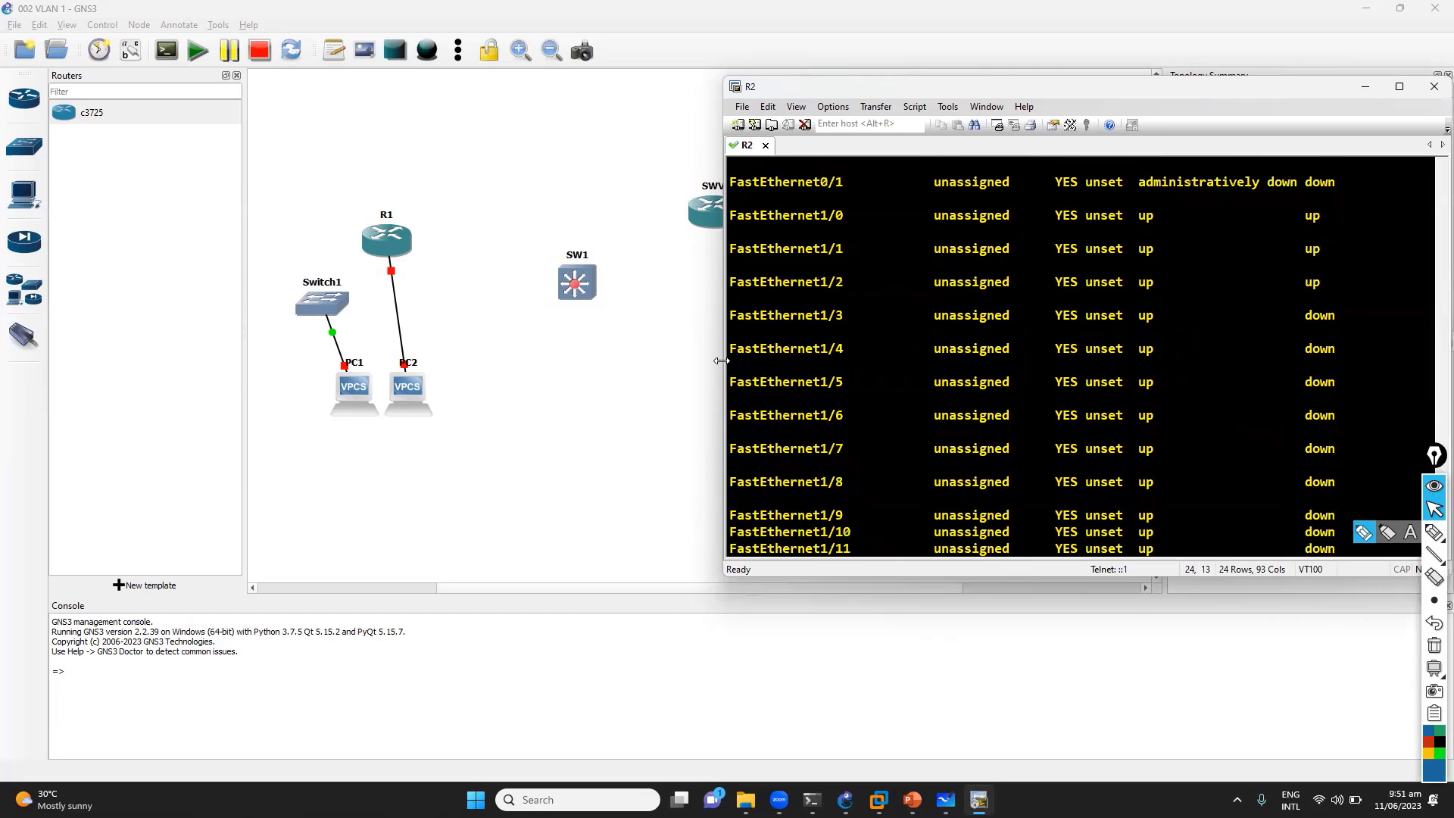
pyautogui.moveTo(724, 365); pyautogui.dragTo(653, 365)
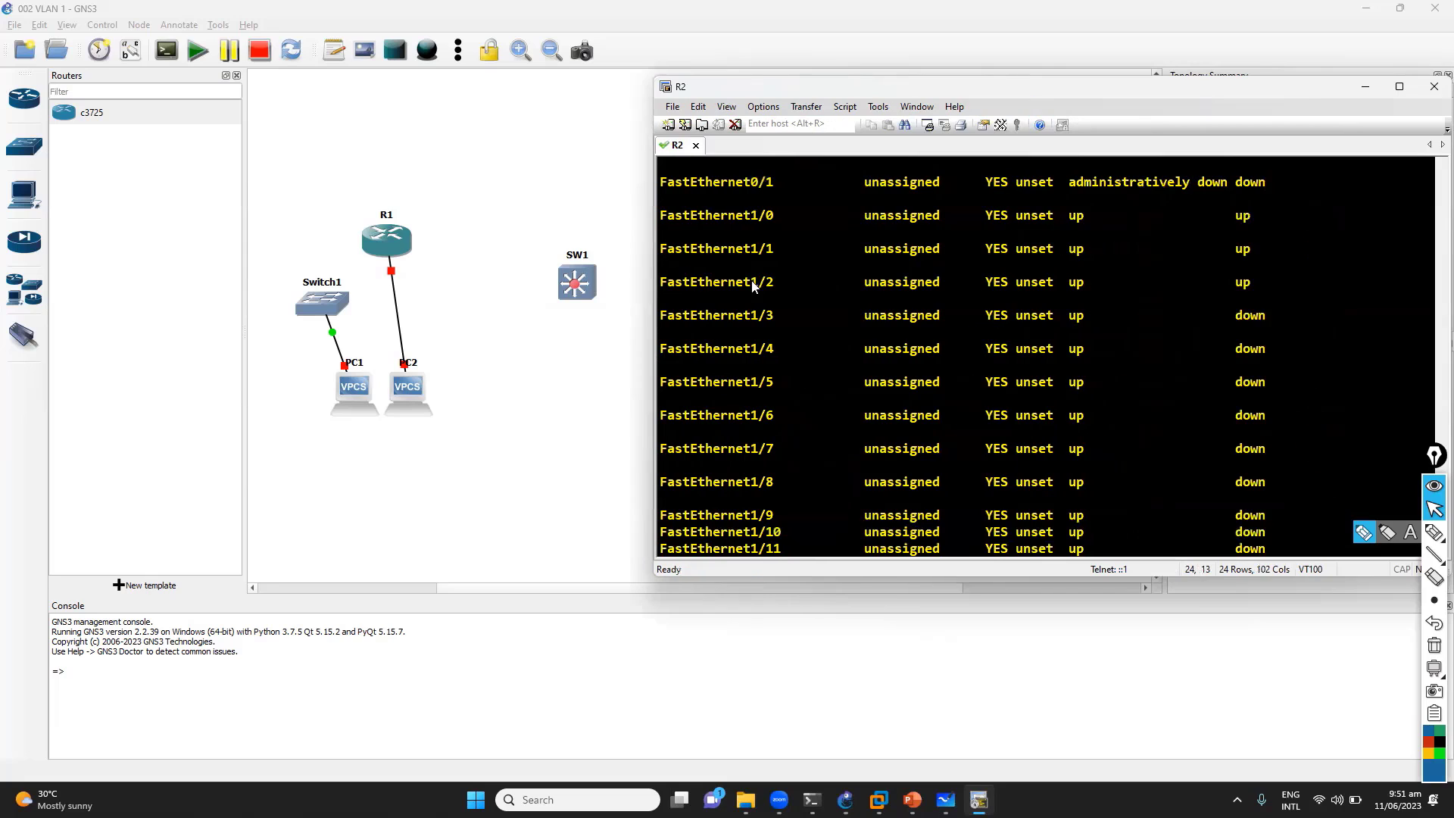
pyautogui.moveTo(729, 248); pyautogui.dragTo(828, 274)
pyautogui.moveTo(660, 215); pyautogui.dragTo(1291, 514)
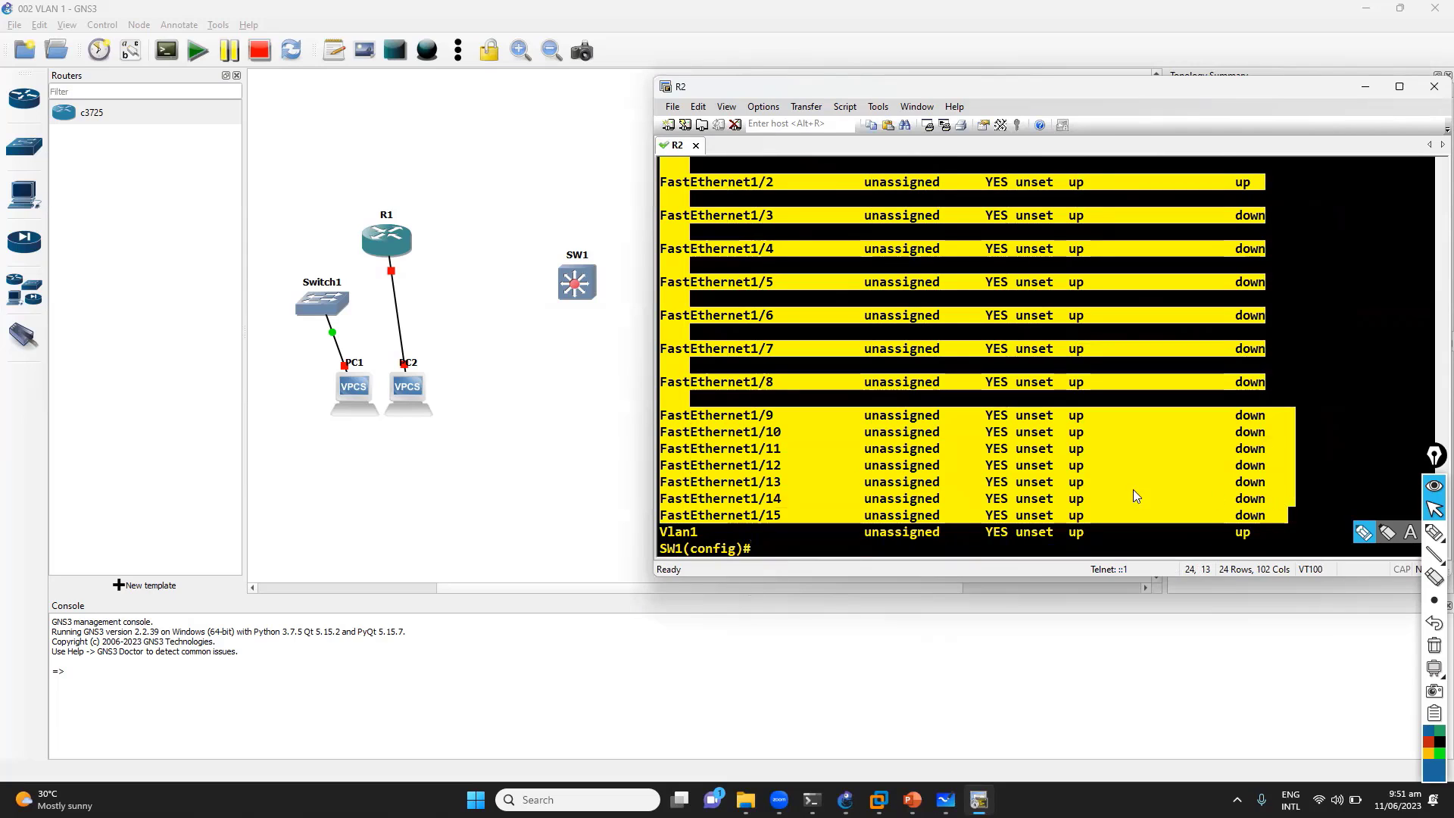
pyautogui.click(884, 419)
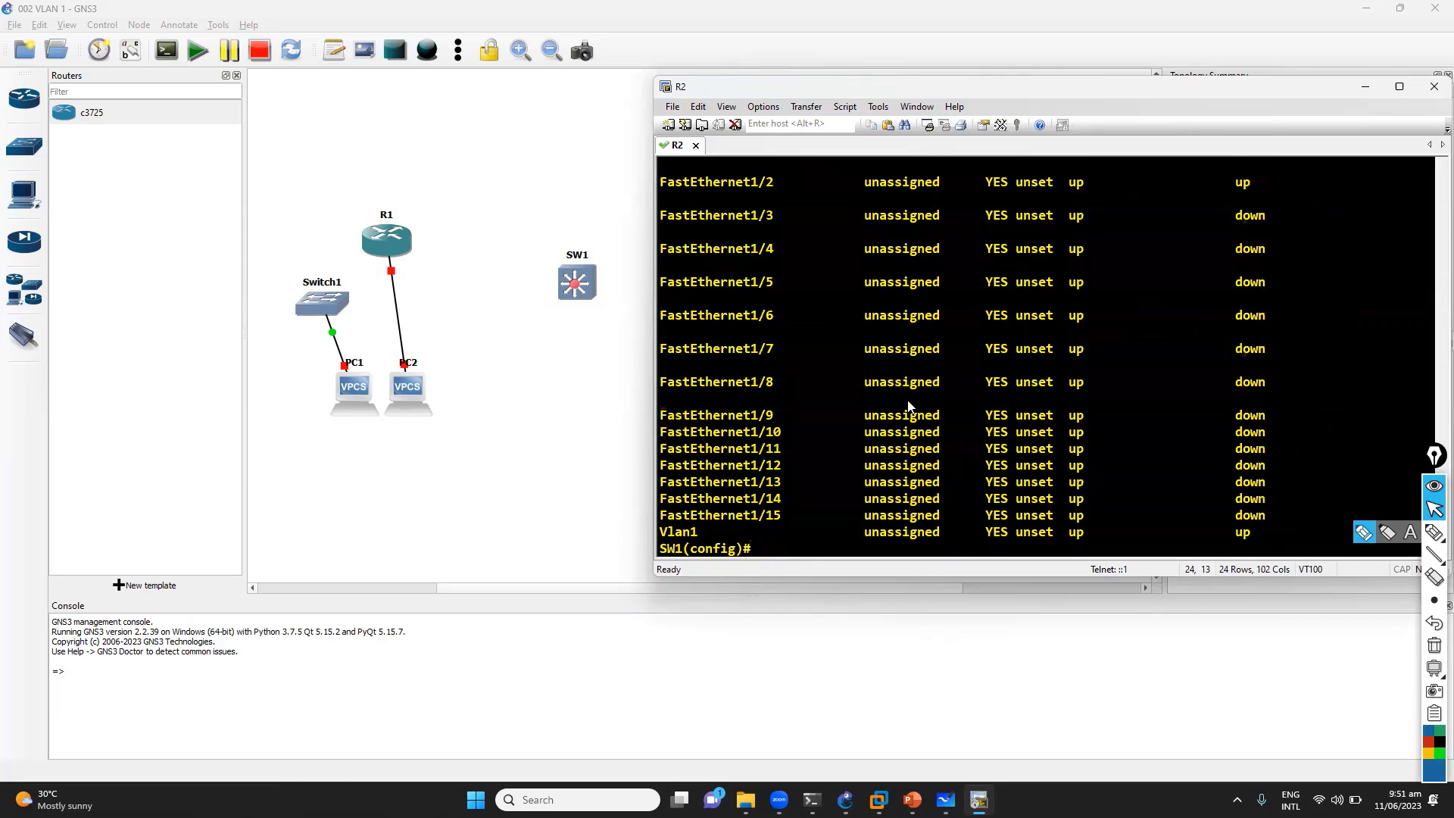
# Step: Try to create VLAN 10 named sales from global configuration mode and review the console response
pyautogui.write('vlan')
pyautogui.press('BackSpace')
pyautogui.press('BackSpace')
pyautogui.press('BackSpace')
pyautogui.press('BackSpace')
pyautogui.write('vlan 10')
pyautogui.press('Return')
pyautogui.write('name sales')
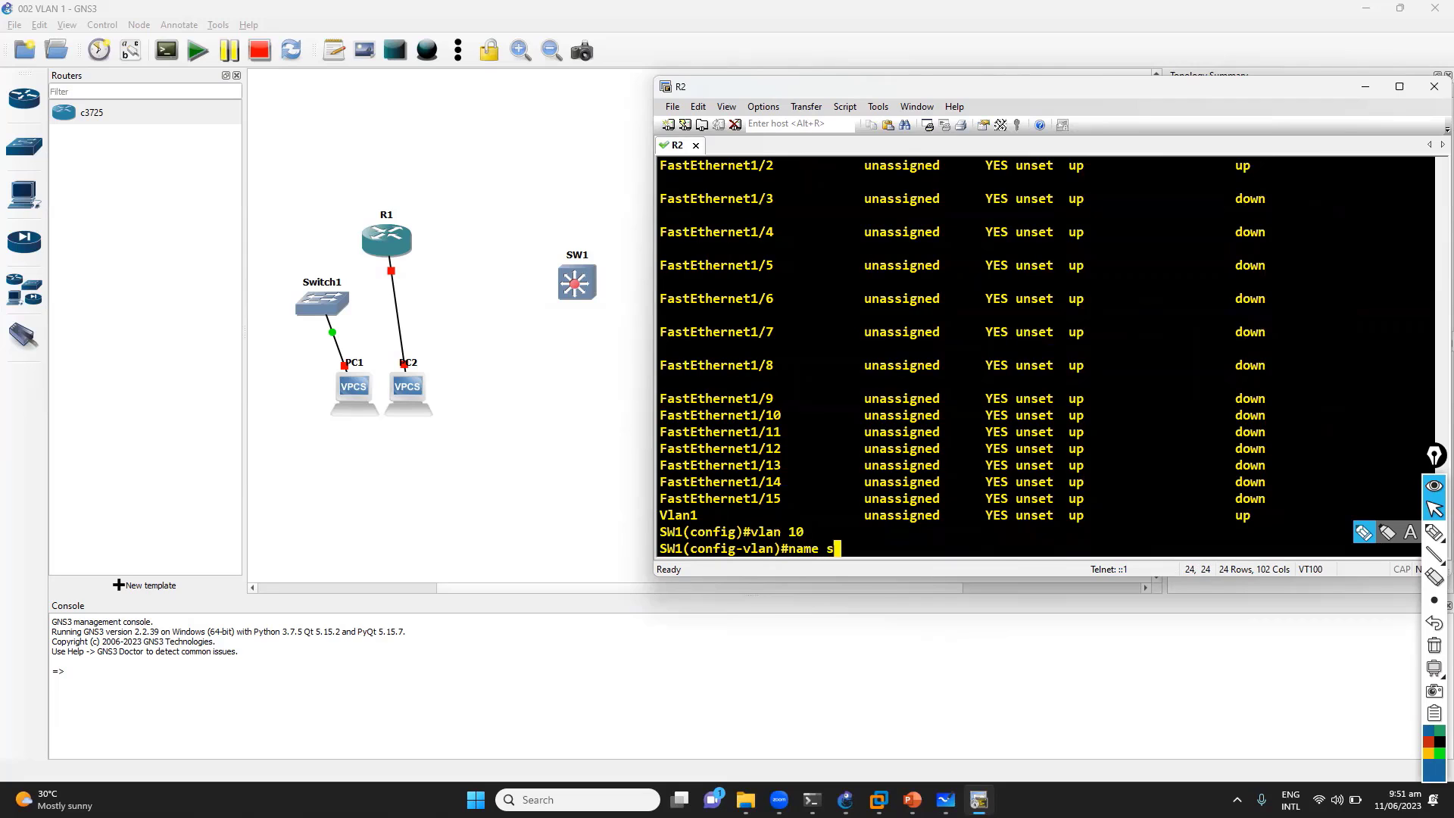
pyautogui.press('Return')
pyautogui.write('exit')
pyautogui.press('Return')
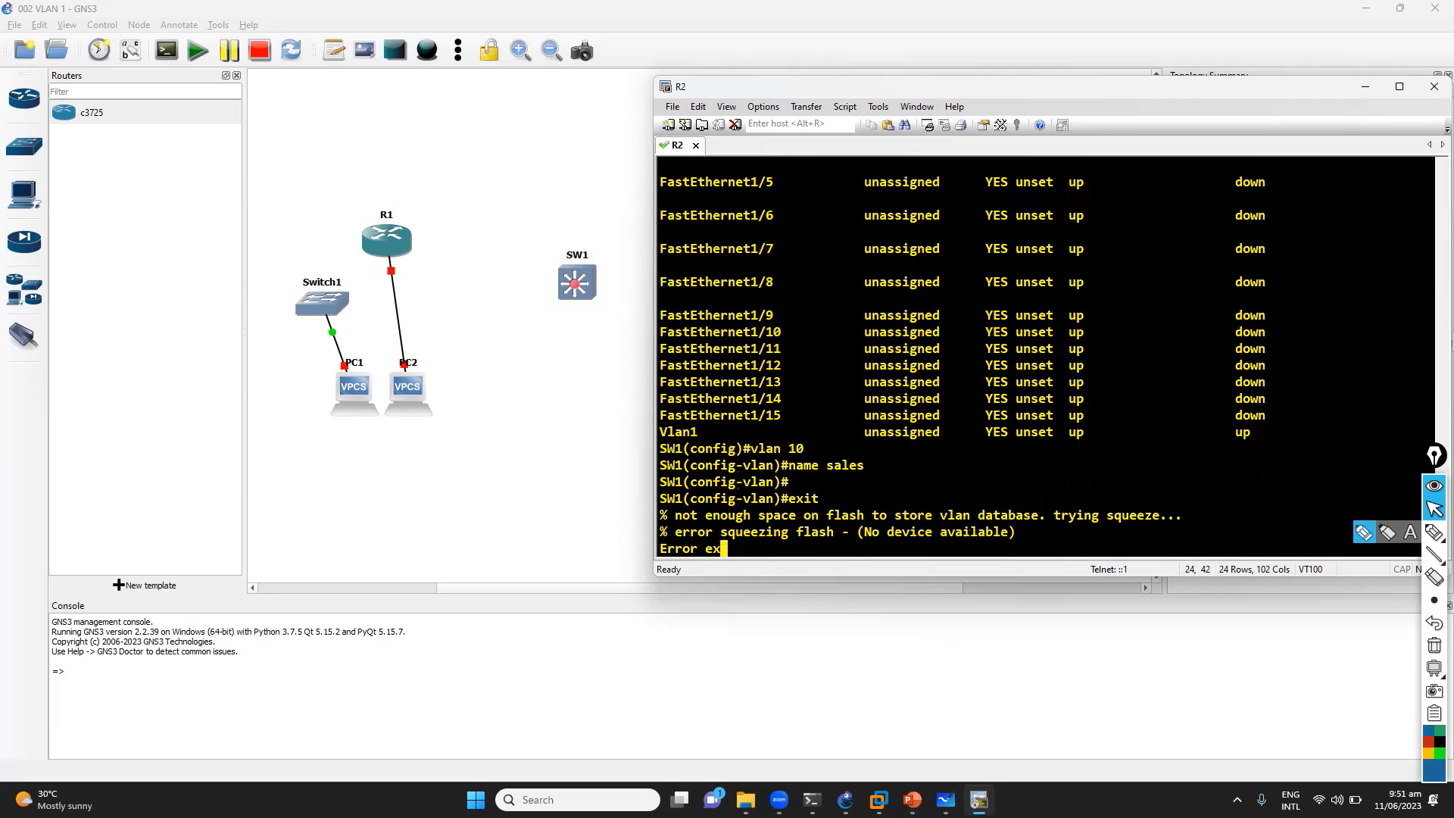
pyautogui.press('Return')
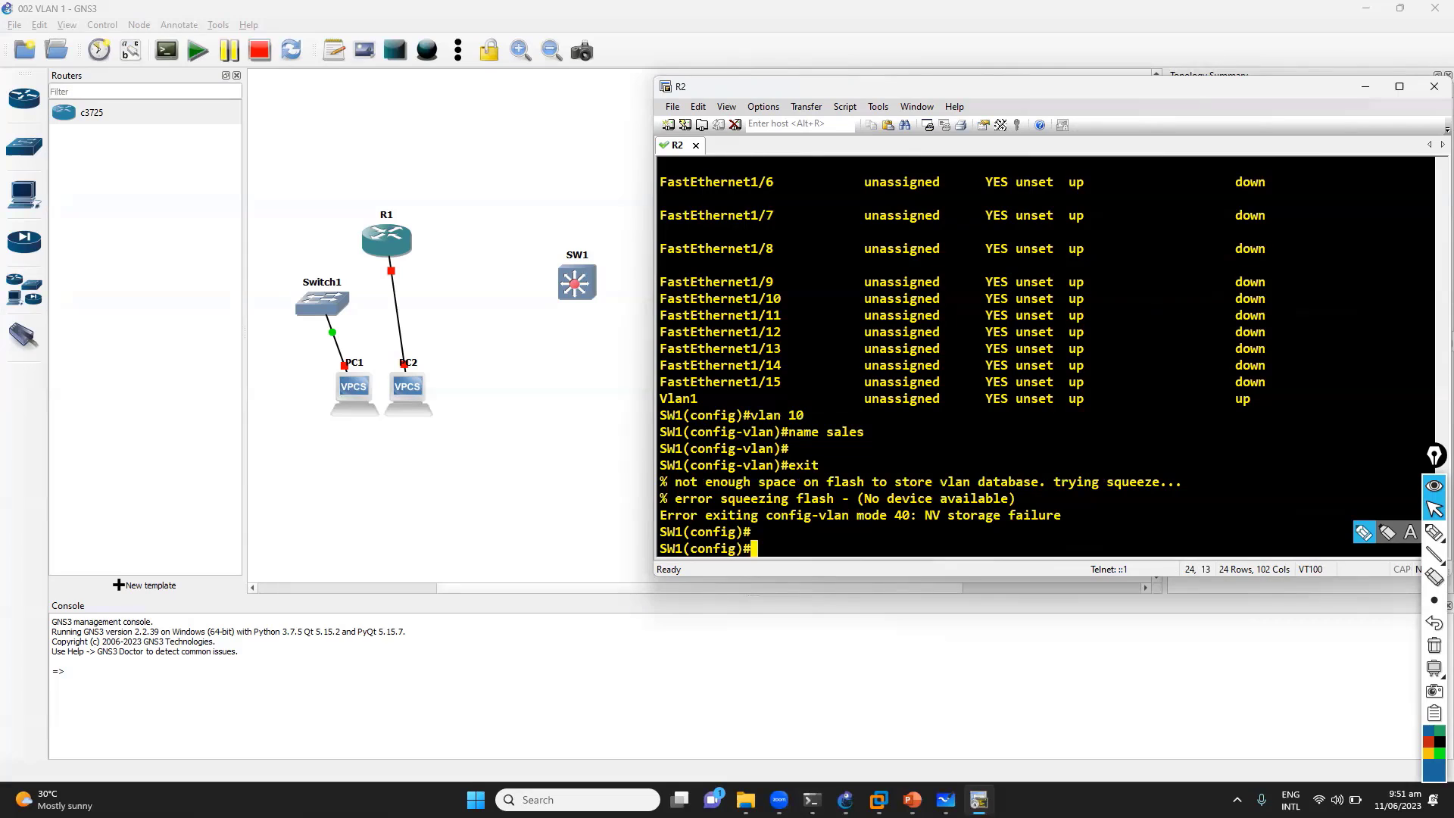
pyautogui.moveTo(802, 507); pyautogui.dragTo(946, 521)
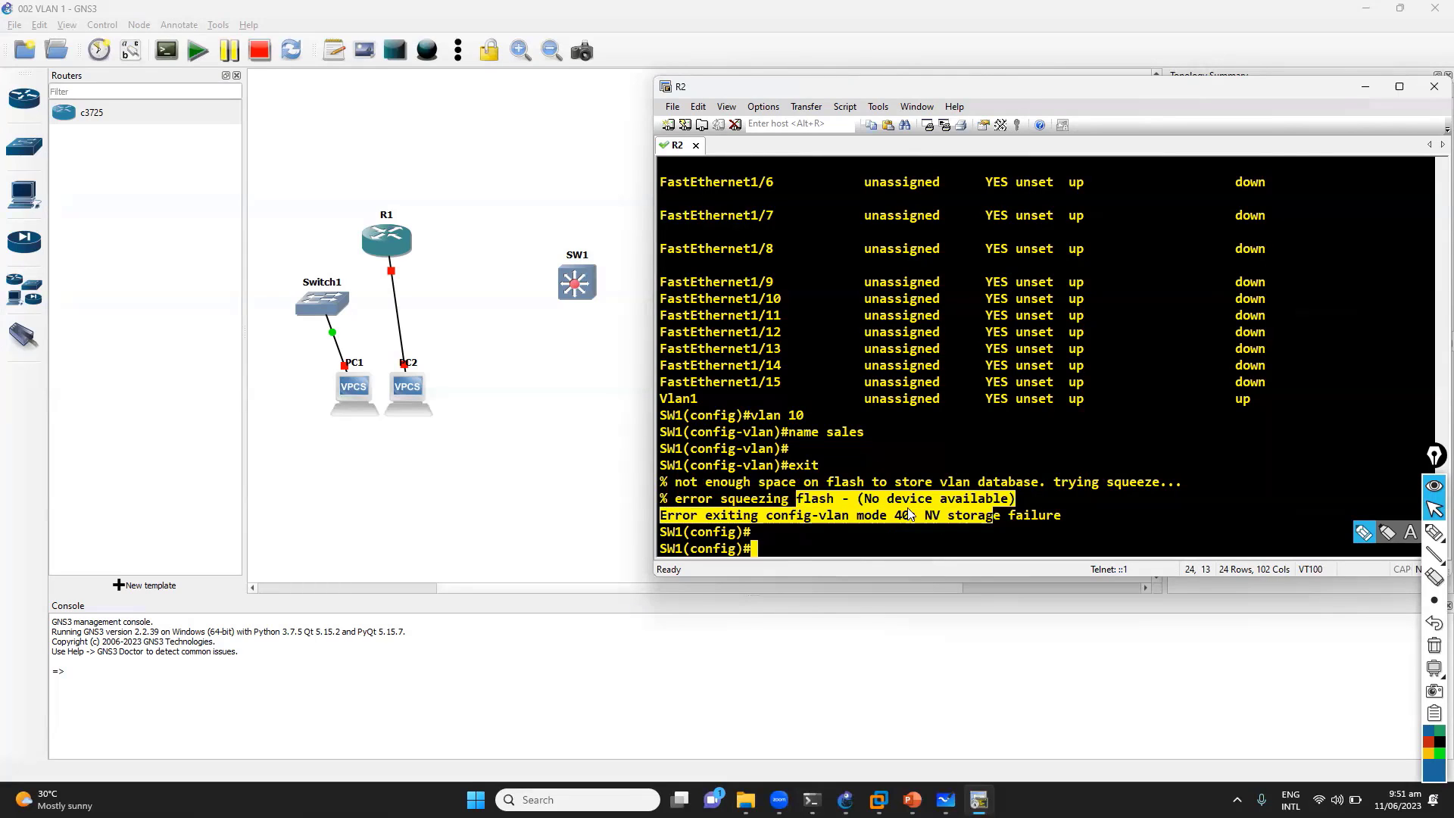
pyautogui.moveTo(736, 401); pyautogui.dragTo(848, 433)
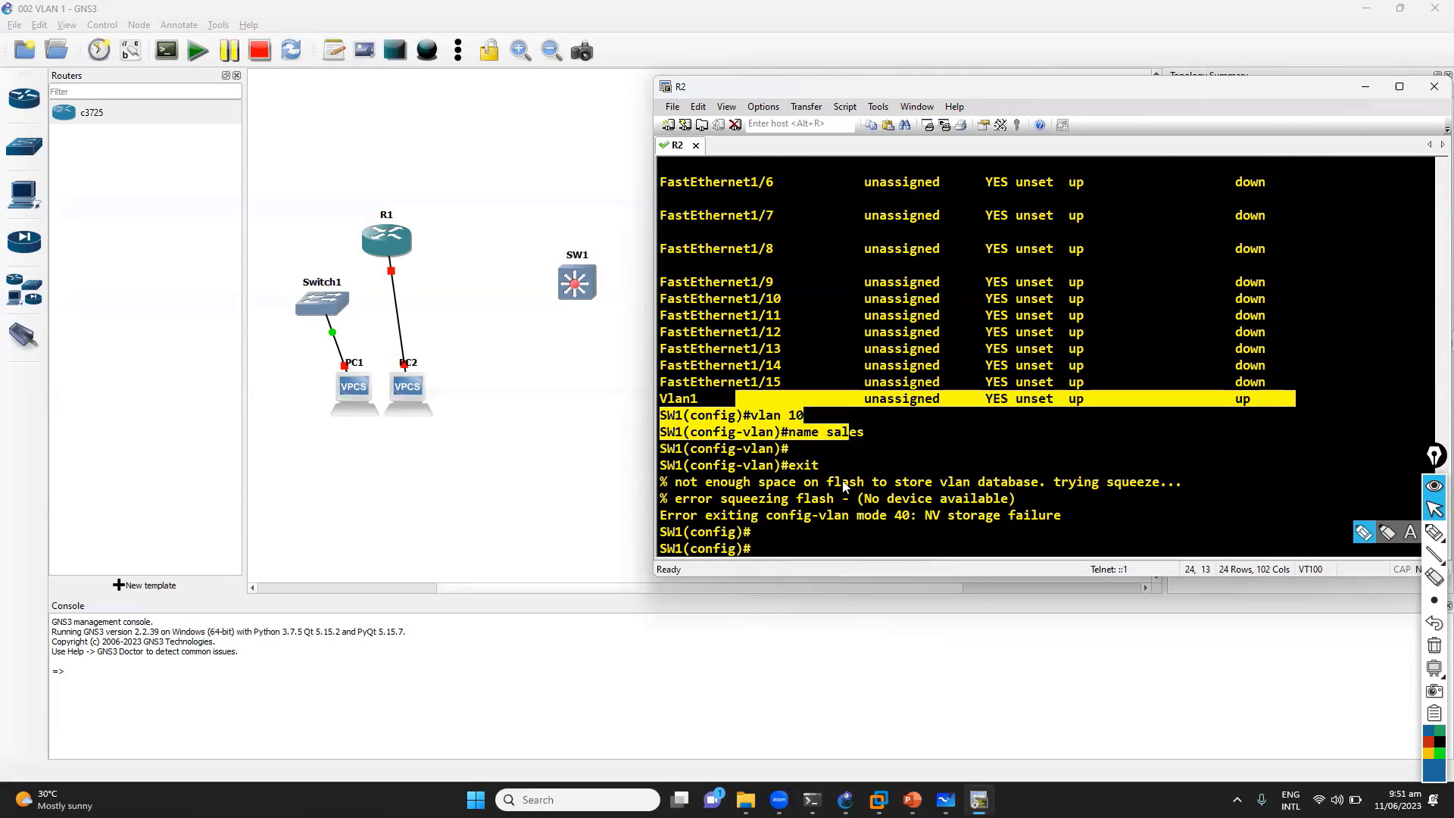
# Step: Leave global configuration mode and add VLAN 10 in VLAN database mode
pyautogui.write('exit')
pyautogui.press('Return')
pyautogui.write('vlan da')
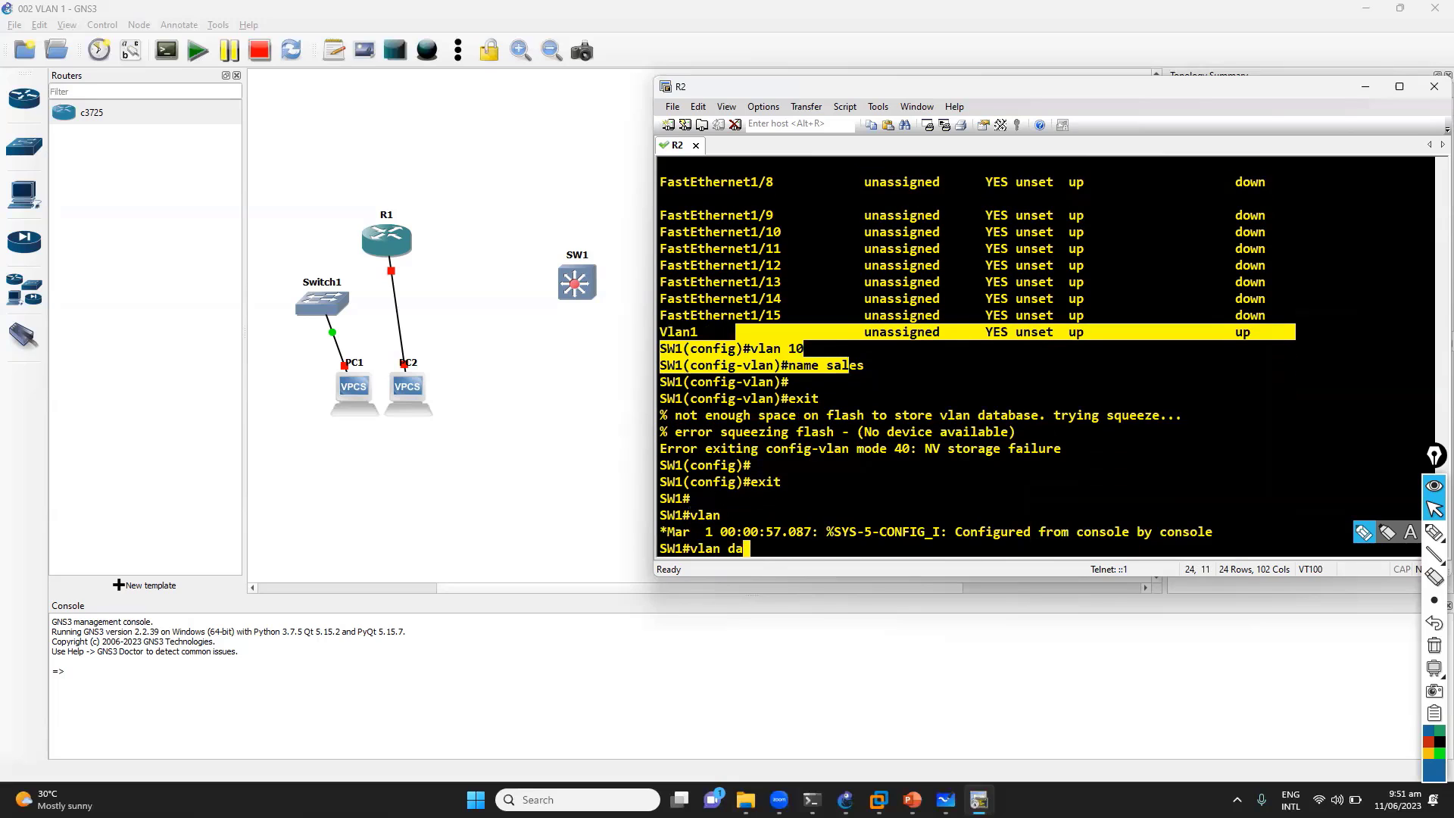
pyautogui.press('Tab')
pyautogui.press('Return')
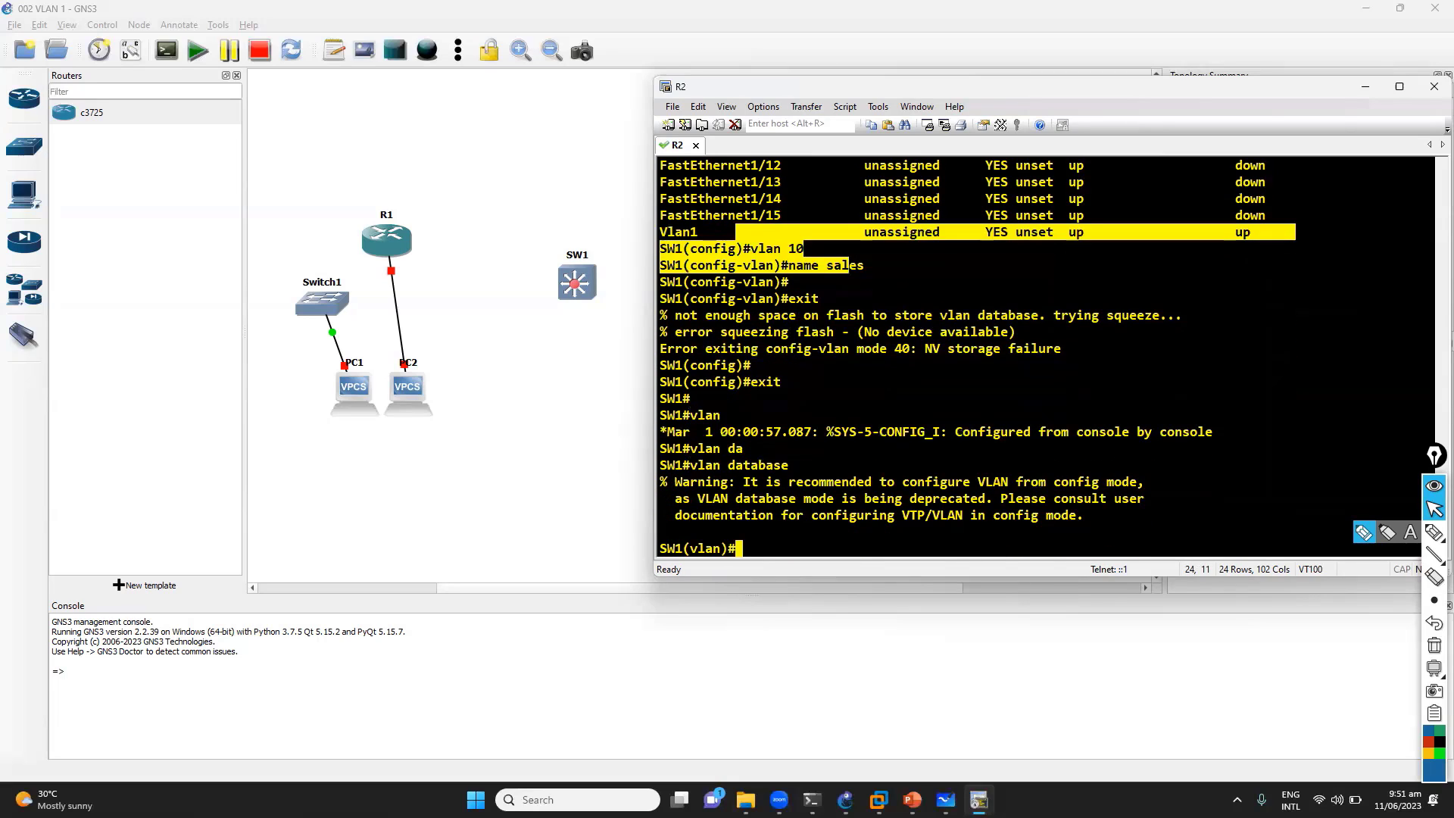
pyautogui.write('vlan 10')
pyautogui.press('Return')
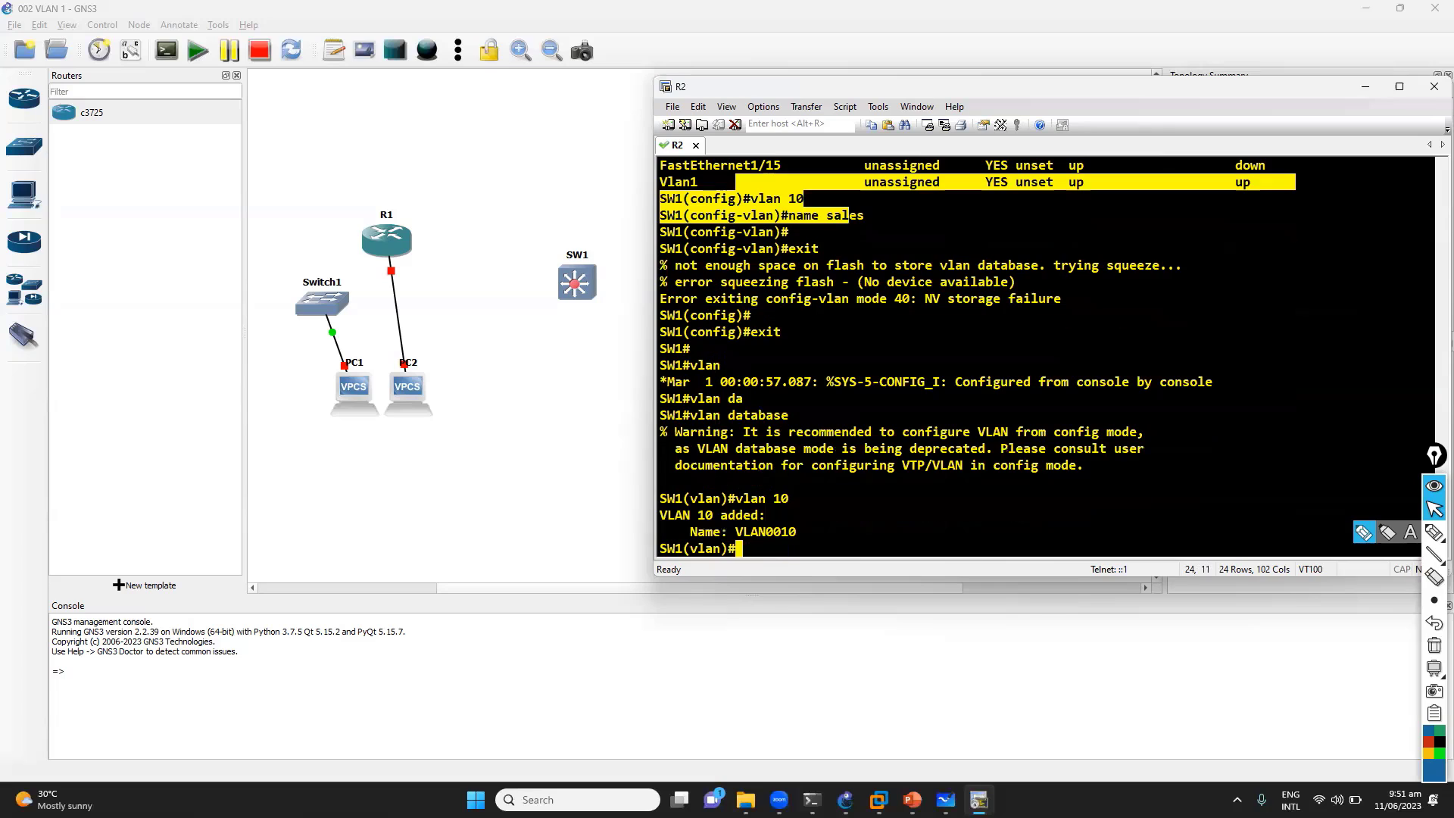
# Step: List the parameters available for VLAN 10 and name it SALES
pyautogui.write('name')
pyautogui.press('BackSpace')
pyautogui.press('BackSpace')
pyautogui.press('BackSpace')
pyautogui.press('BackSpace')
pyautogui.press('BackSpace')
pyautogui.write('vlan 10 ?')
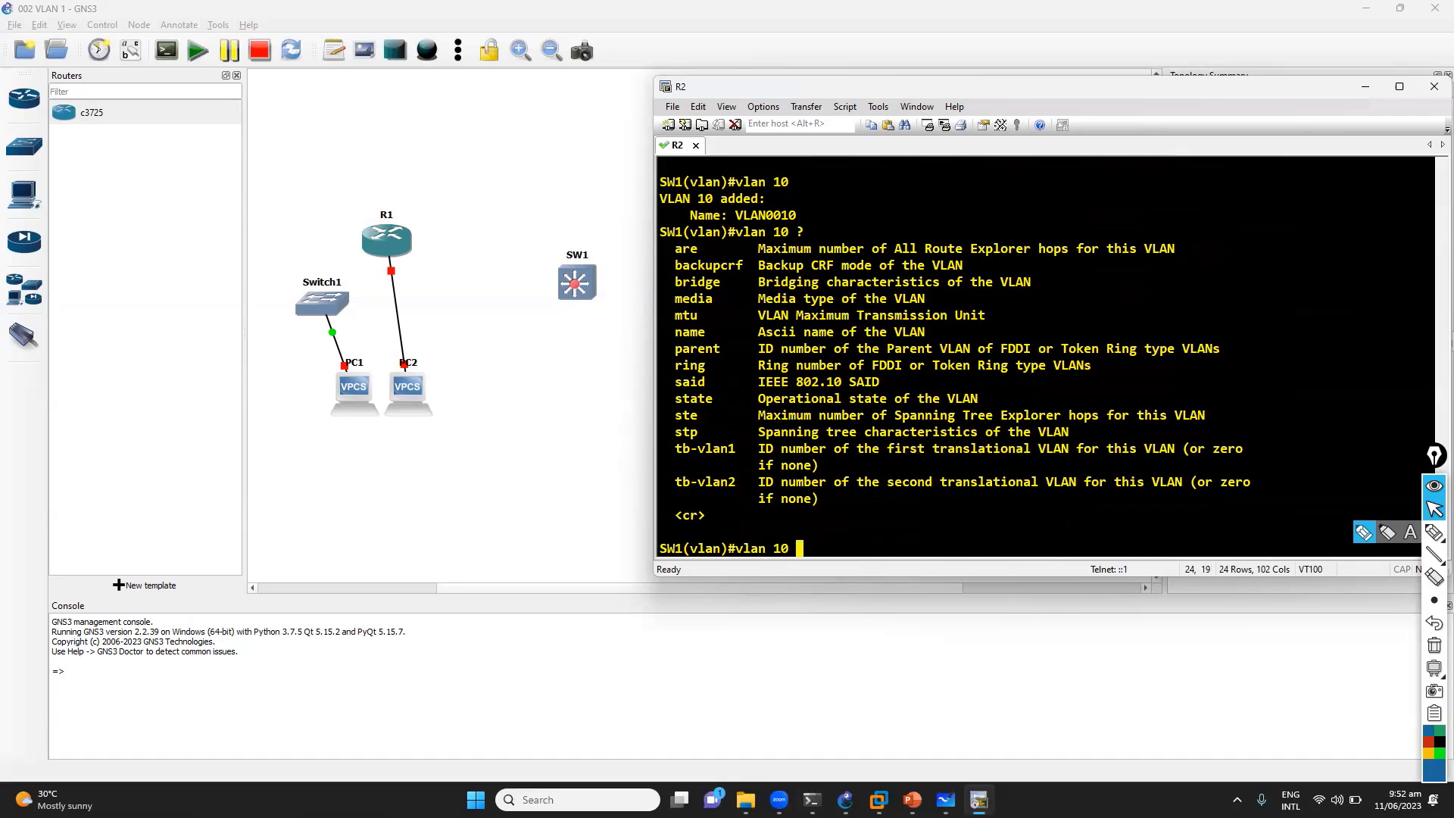
pyautogui.write('na')
pyautogui.press('Tab')
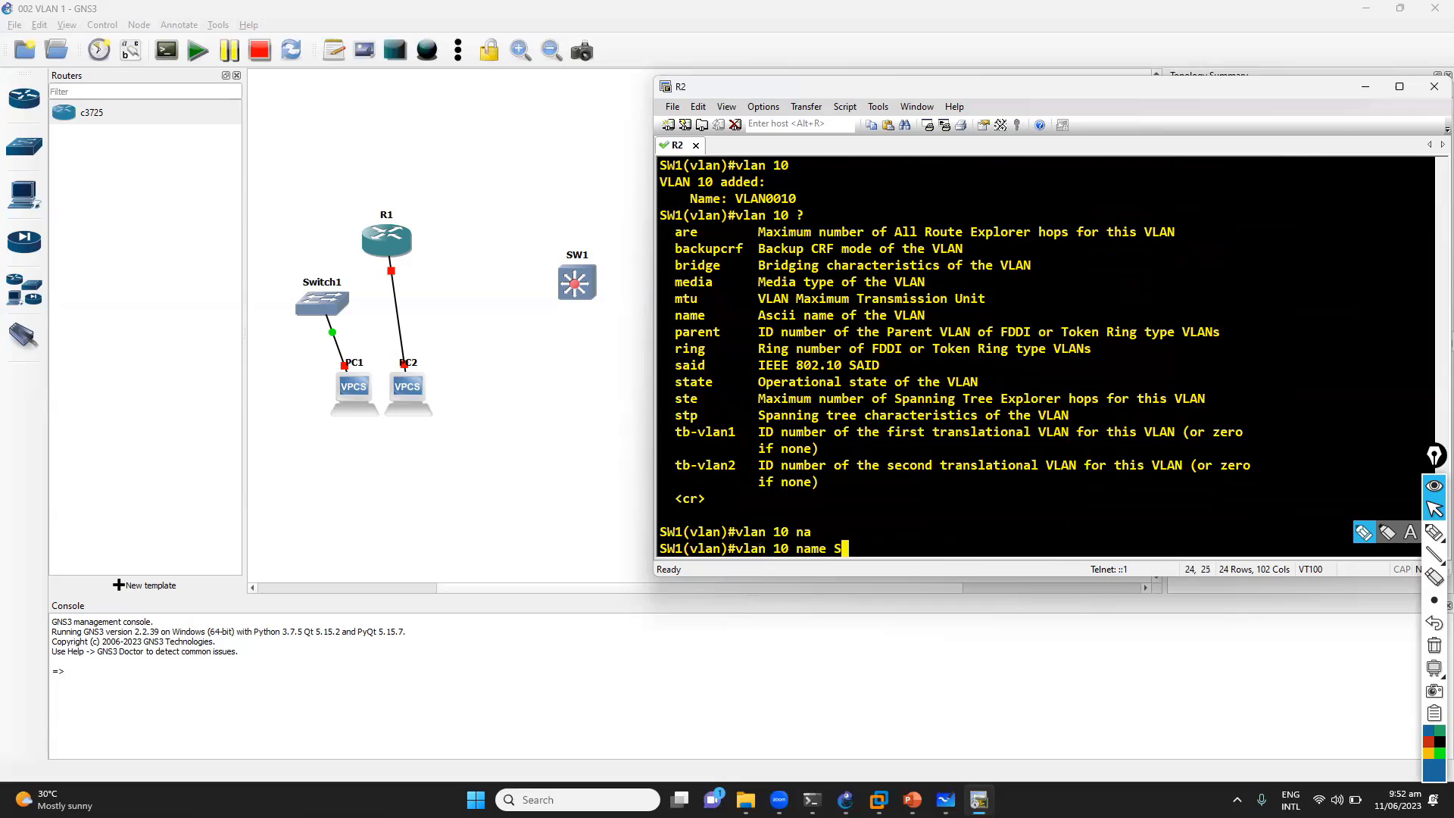
pyautogui.write('SALES')
pyautogui.press('Return')
pyautogui.press('Return')
# Step: Try to leave VLAN database mode with the end and exit commands
pyautogui.write('end')
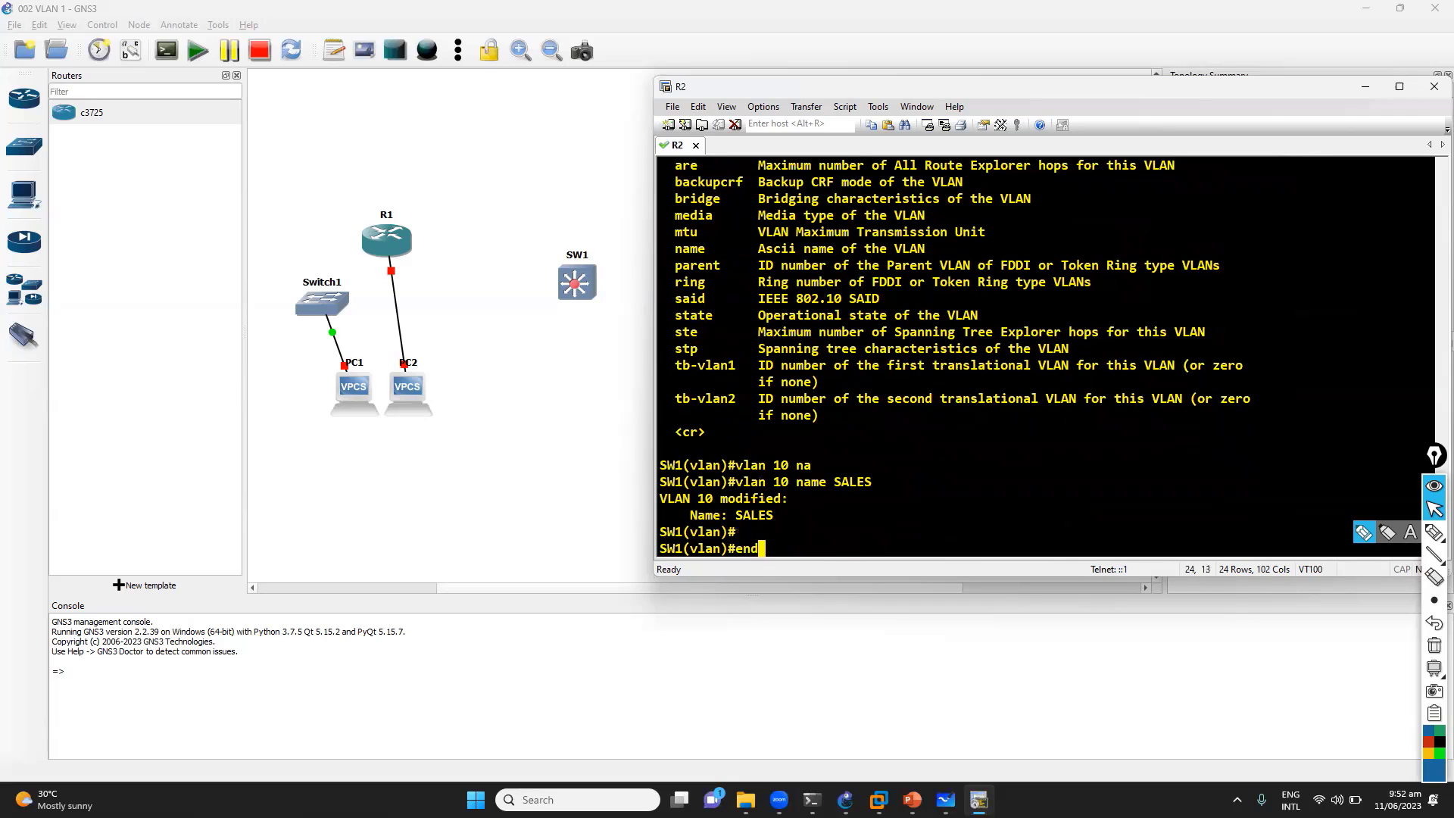
pyautogui.press('Return')
pyautogui.write('exit')
pyautogui.press('BackSpace')
pyautogui.press('BackSpace')
pyautogui.press('BackSpace')
pyautogui.press('BackSpace')
pyautogui.write('exit')
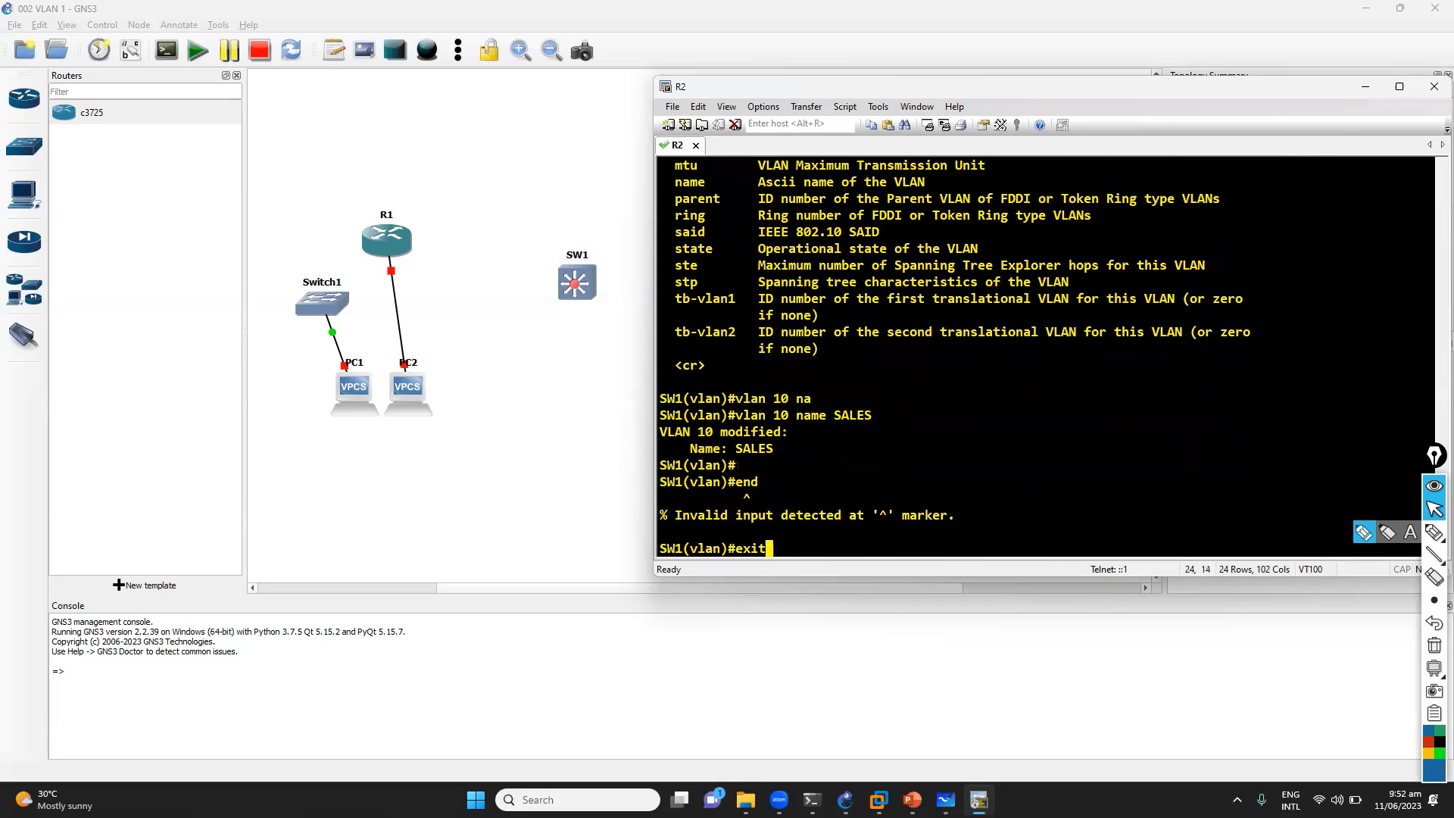
pyautogui.press('Return')
pyautogui.press('Return')
# Step: Try the exit command once more to apply the VLAN database and leave its mode
pyautogui.write('show')
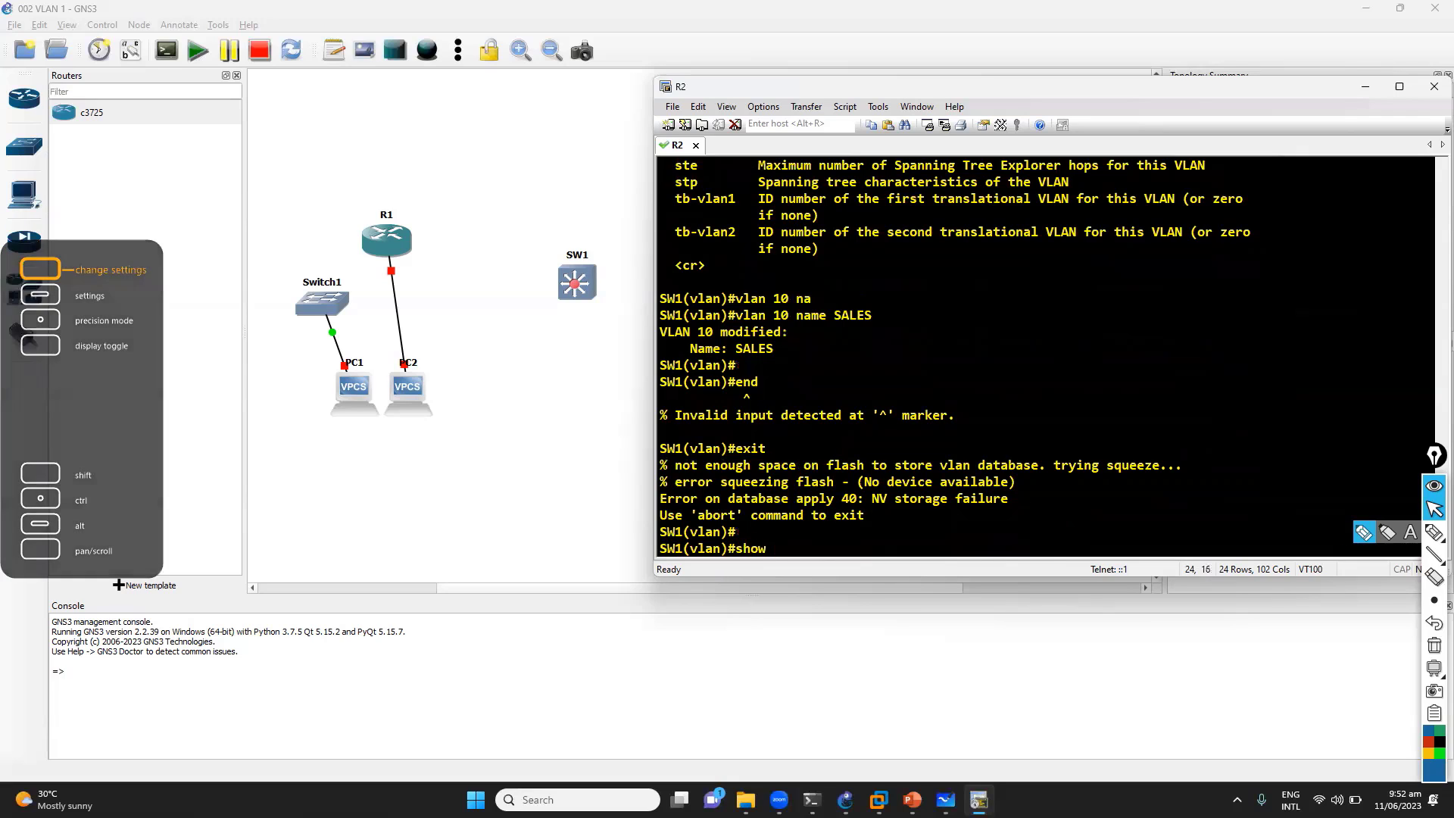
pyautogui.press('BackSpace')
pyautogui.press('BackSpace')
pyautogui.press('BackSpace')
pyautogui.press('BackSpace')
pyautogui.press('BackSpace')
pyautogui.write('exit')
pyautogui.press('Return')
pyautogui.press('Return')
pyautogui.press('Return')
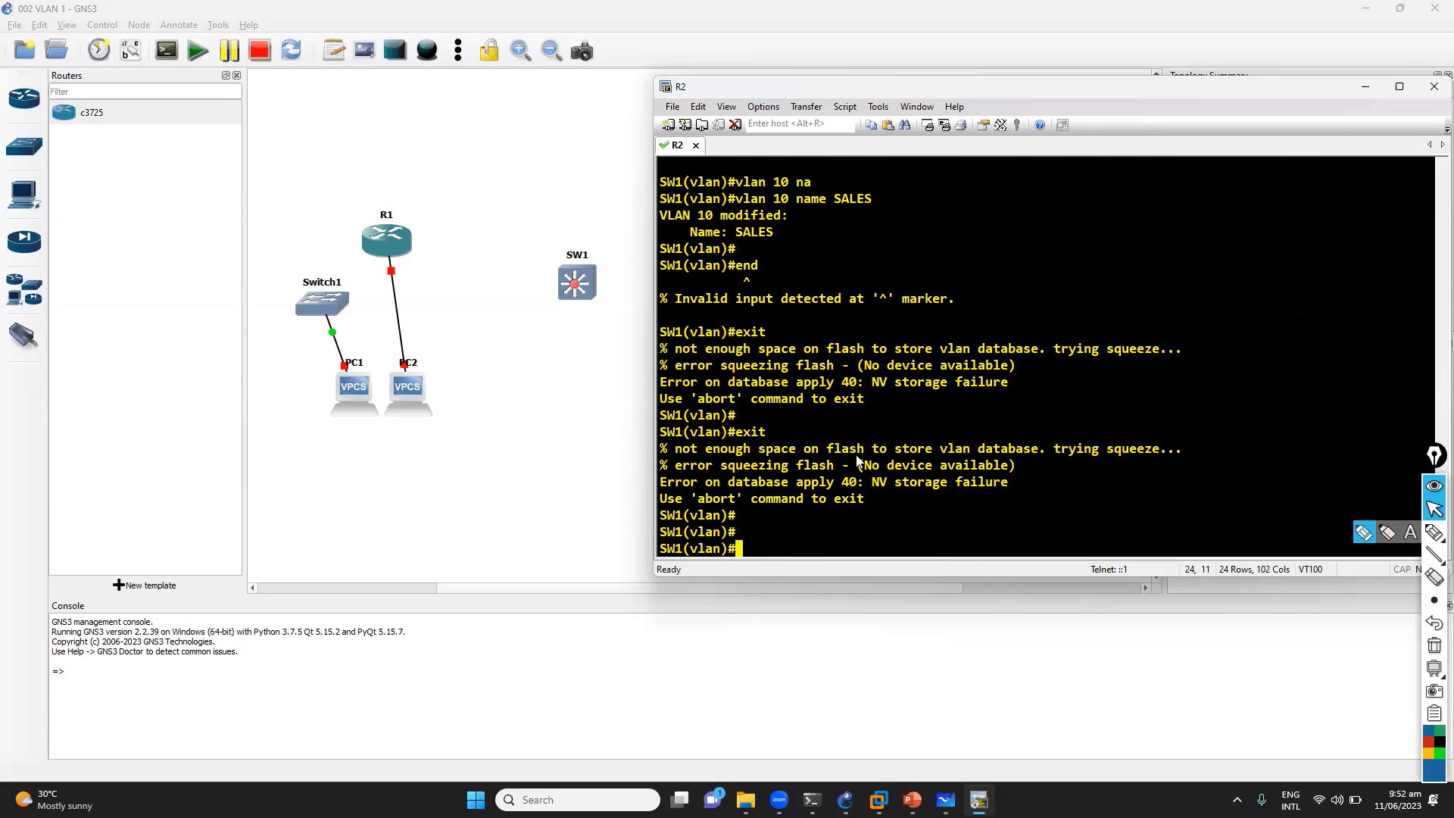
# Step: Examine the flash storage and database apply error lines returned by the exit commands in the SW1 console
pyautogui.moveTo(782, 450); pyautogui.dragTo(1012, 454)
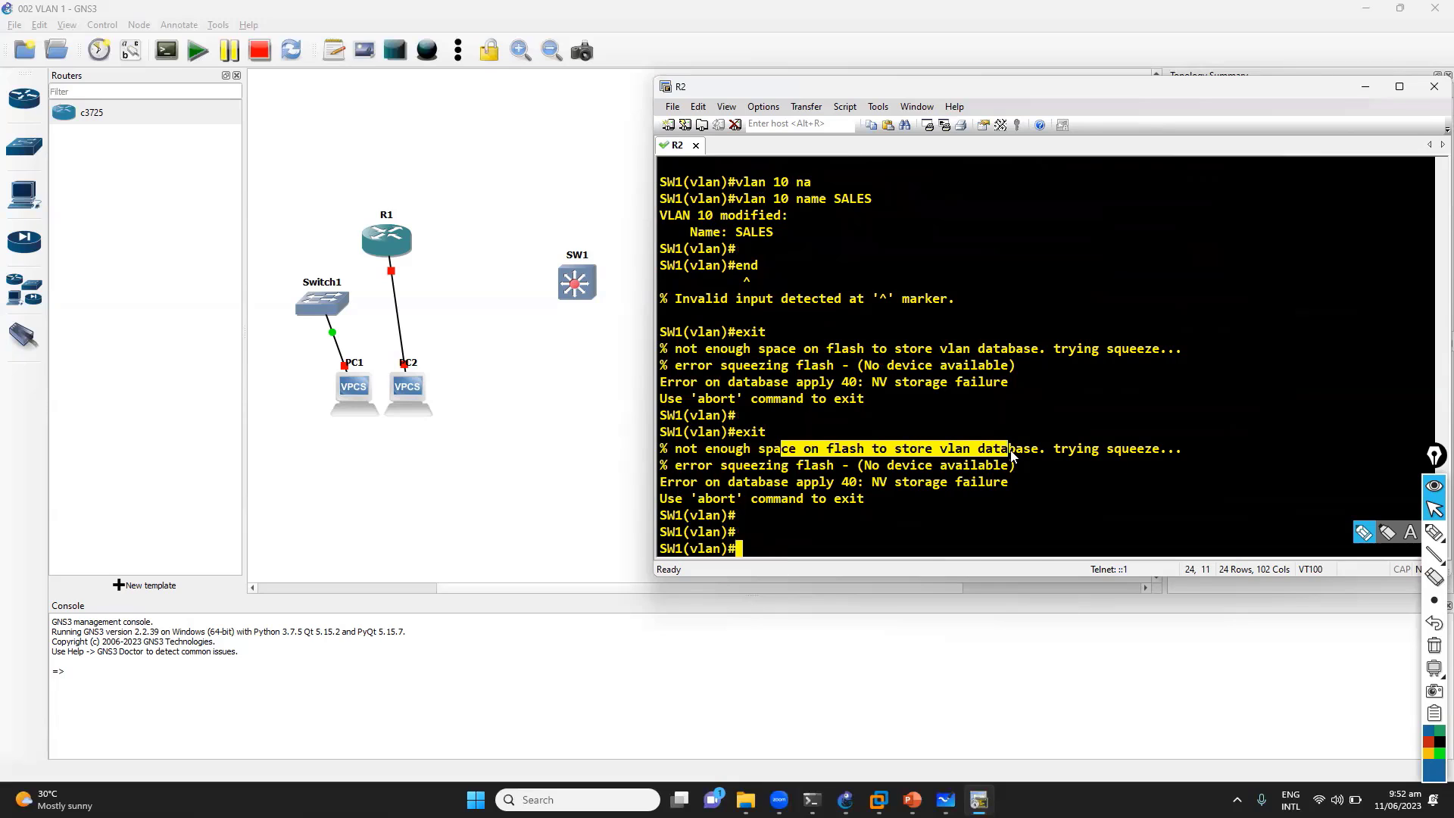
pyautogui.click(925, 409)
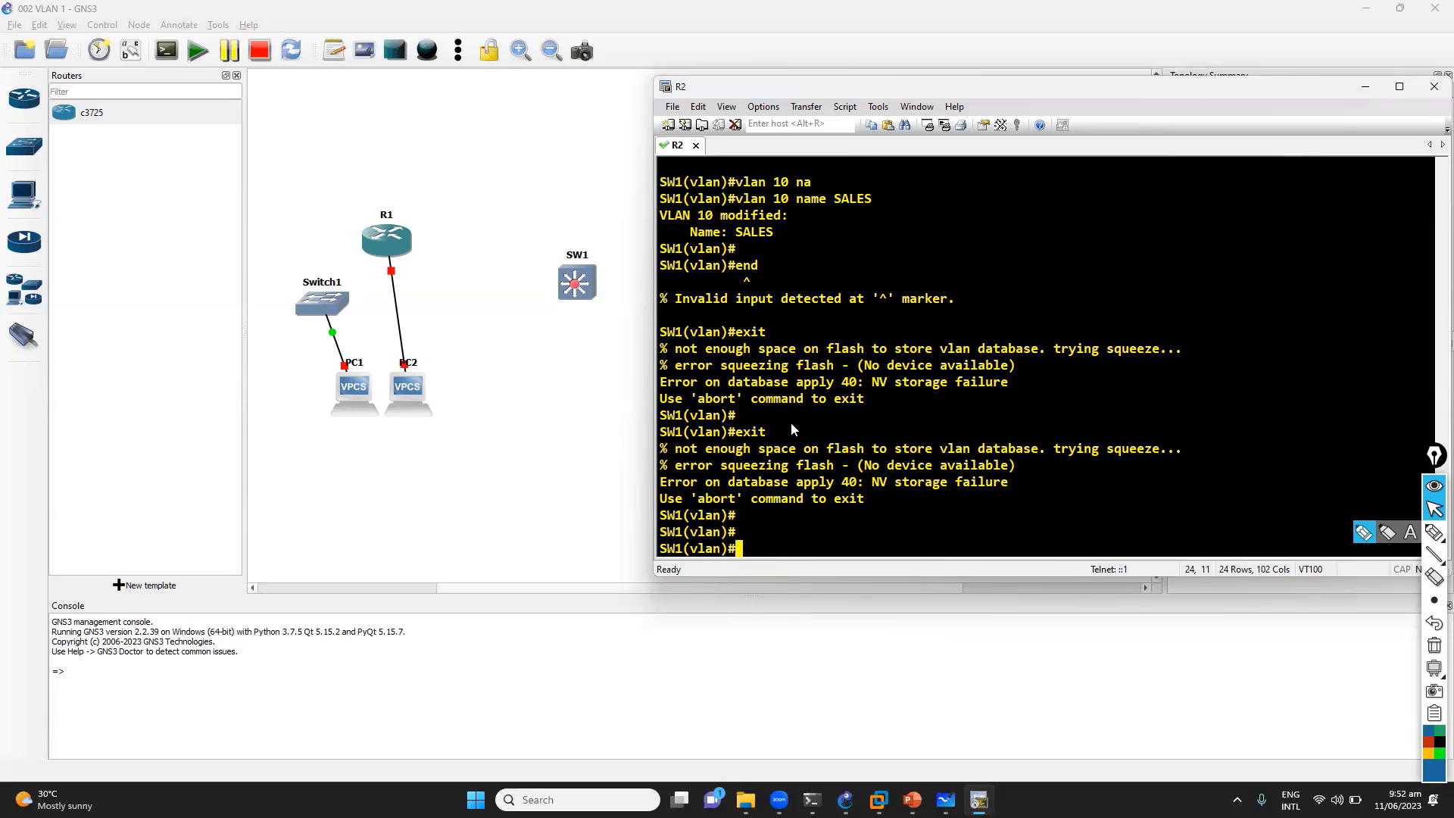
pyautogui.moveTo(741, 353); pyautogui.dragTo(870, 386)
pyautogui.click(869, 386)
pyautogui.moveTo(728, 353); pyautogui.dragTo(854, 385)
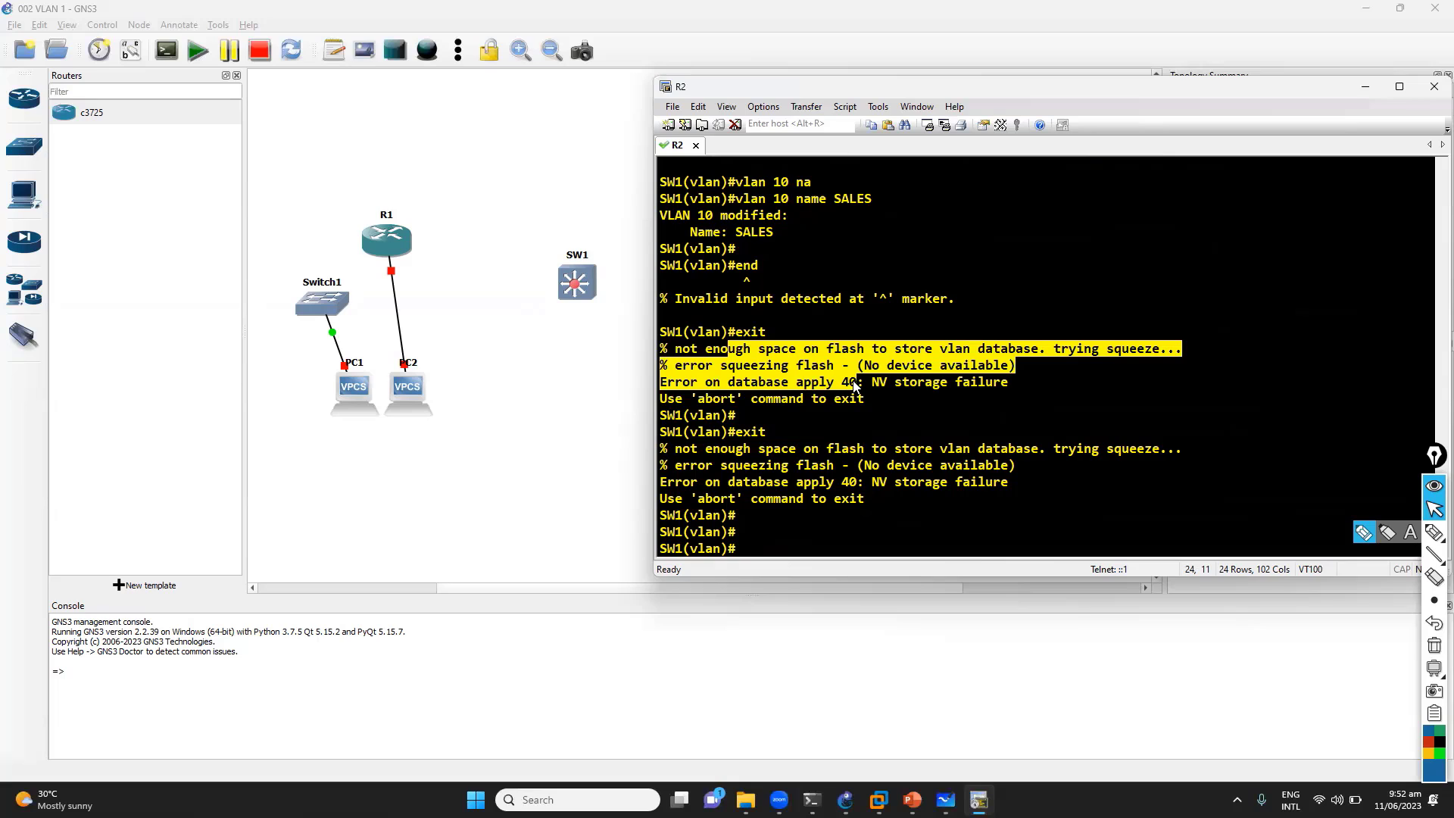
# Step: Switch to the whiteboard, circle the word IOS and draw a small mark with an arrow leading to it
pyautogui.click(952, 796)
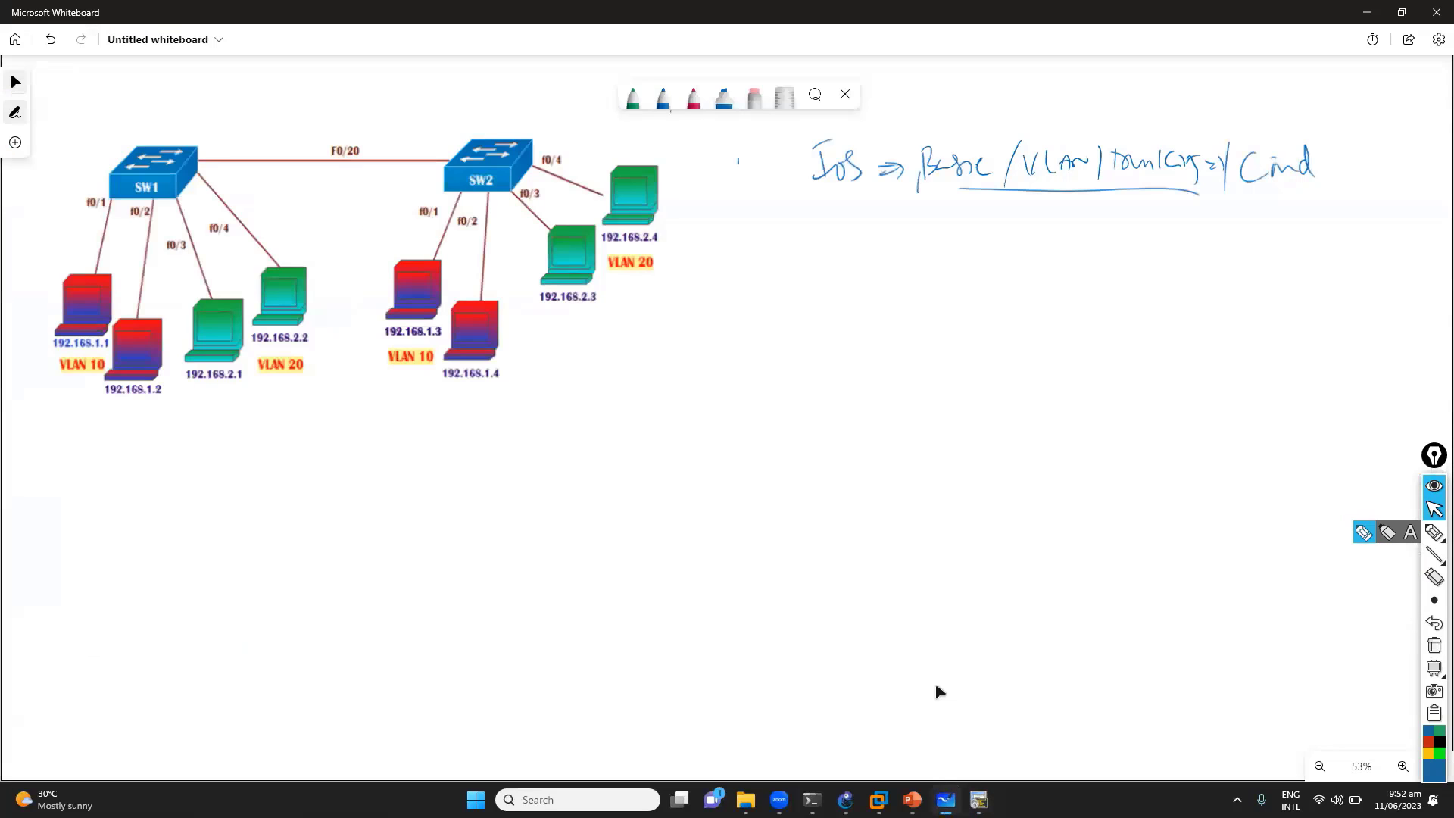
pyautogui.moveTo(846, 127)
pyautogui.mouseDown()
pyautogui.moveTo(803, 148)
pyautogui.moveTo(821, 127)
pyautogui.moveTo(772, 179)
pyautogui.mouseUp()
pyautogui.moveTo(733, 161)
pyautogui.mouseDown()
pyautogui.moveTo(748, 179)
pyautogui.moveTo(736, 181)
pyautogui.mouseUp()
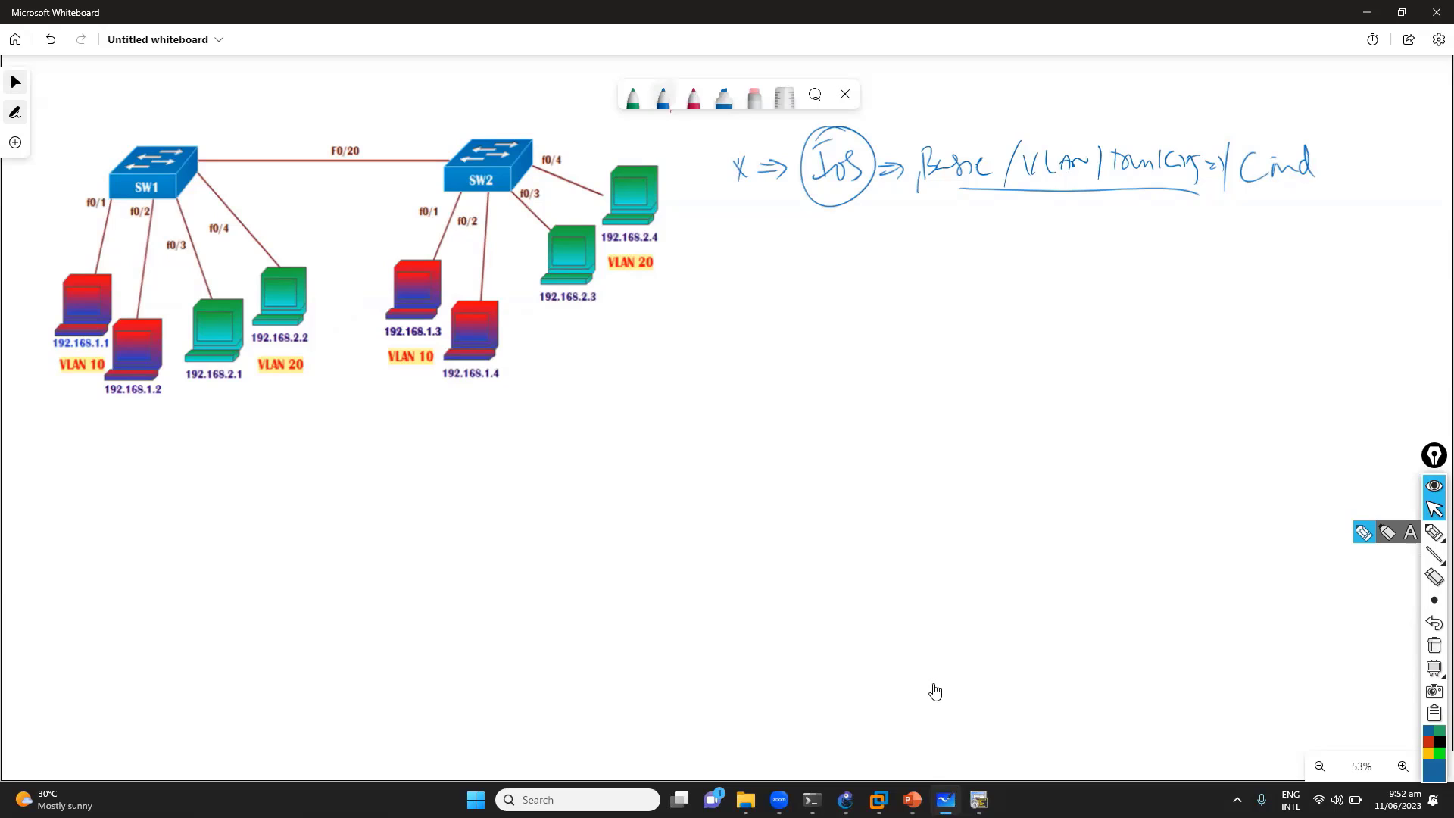
# Step: Write "Packet tracer" with an arrow in blue above the IOS line and underline it
pyautogui.click(662, 95)
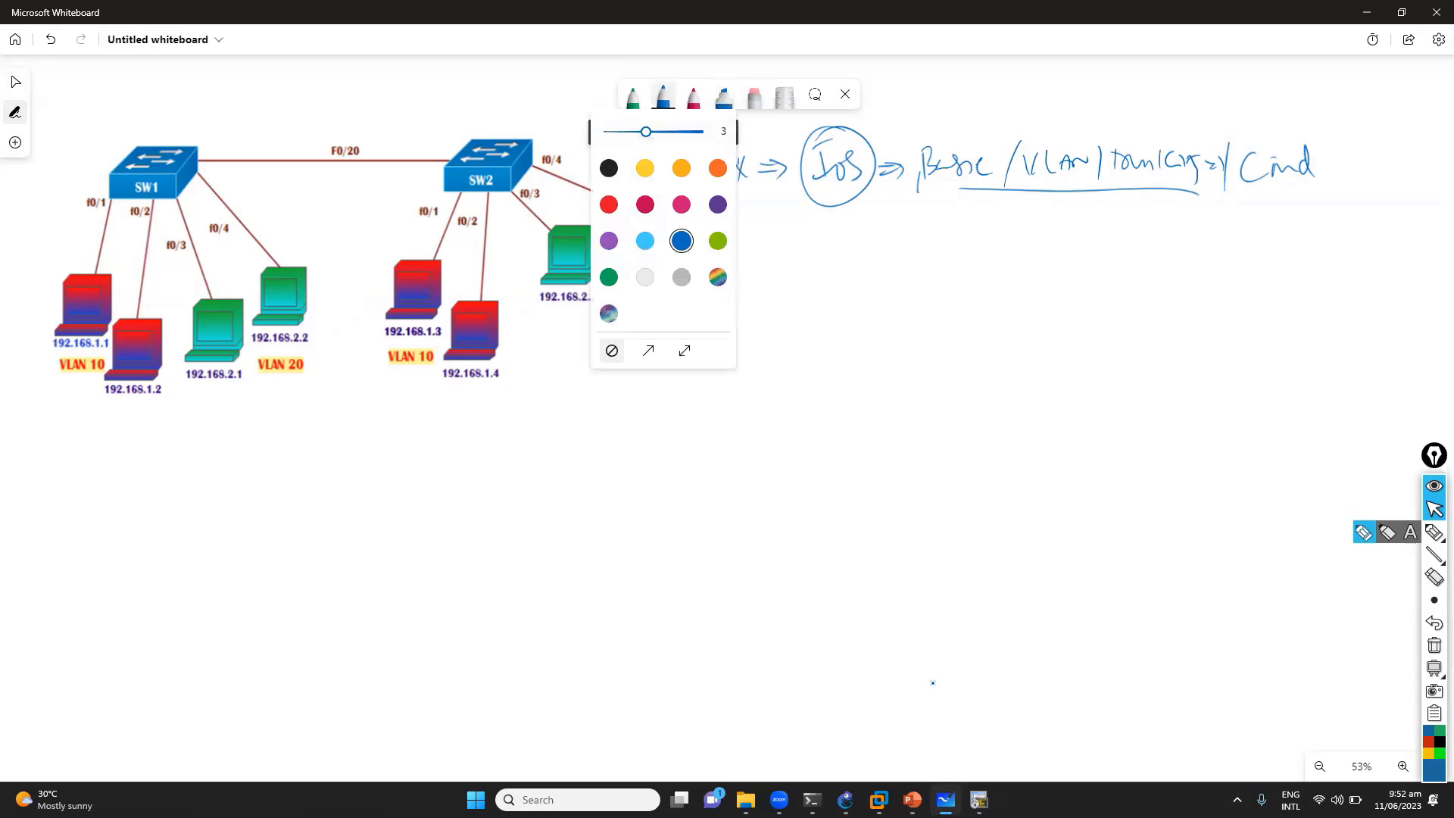
pyautogui.moveTo(955, 82)
pyautogui.mouseDown()
pyautogui.moveTo(969, 102)
pyautogui.moveTo(1150, 98)
pyautogui.mouseUp()
pyautogui.moveTo(1171, 96); pyautogui.dragTo(1191, 100)
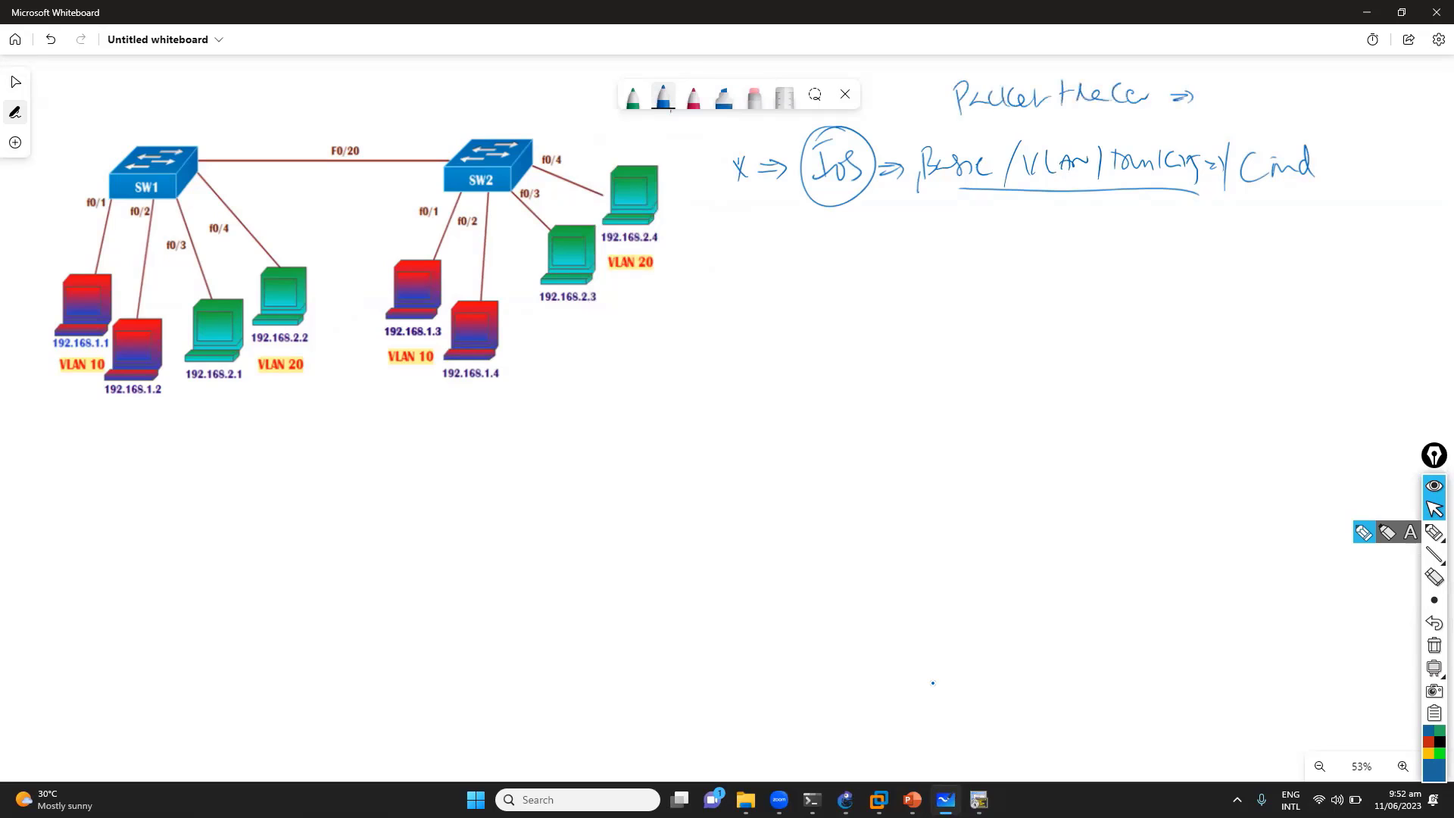
pyautogui.moveTo(1002, 124); pyautogui.dragTo(1154, 121)
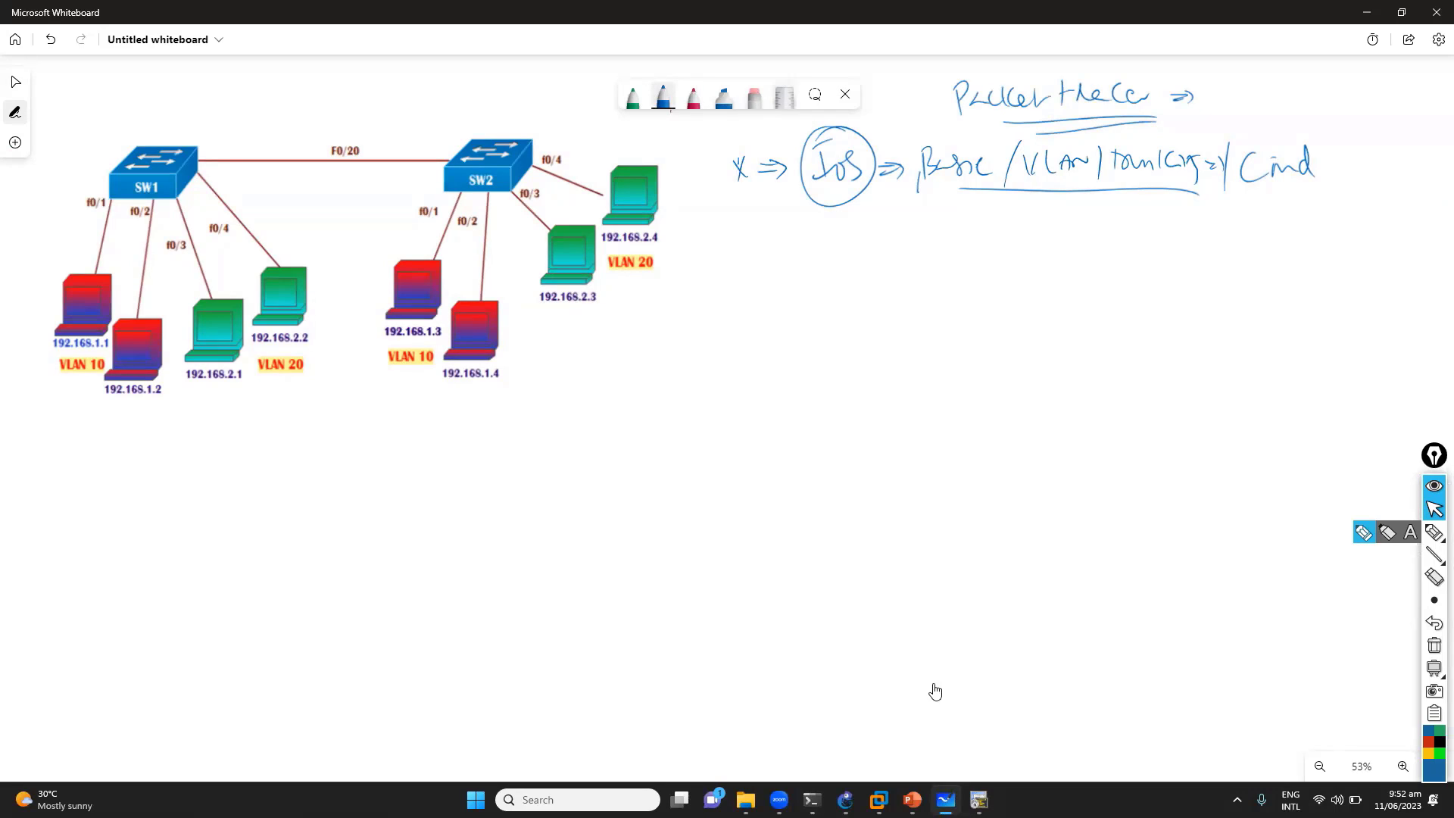
# Step: Mark the Packet tracer line in red with a circled 1, an underline and a check mark
pyautogui.click(692, 94)
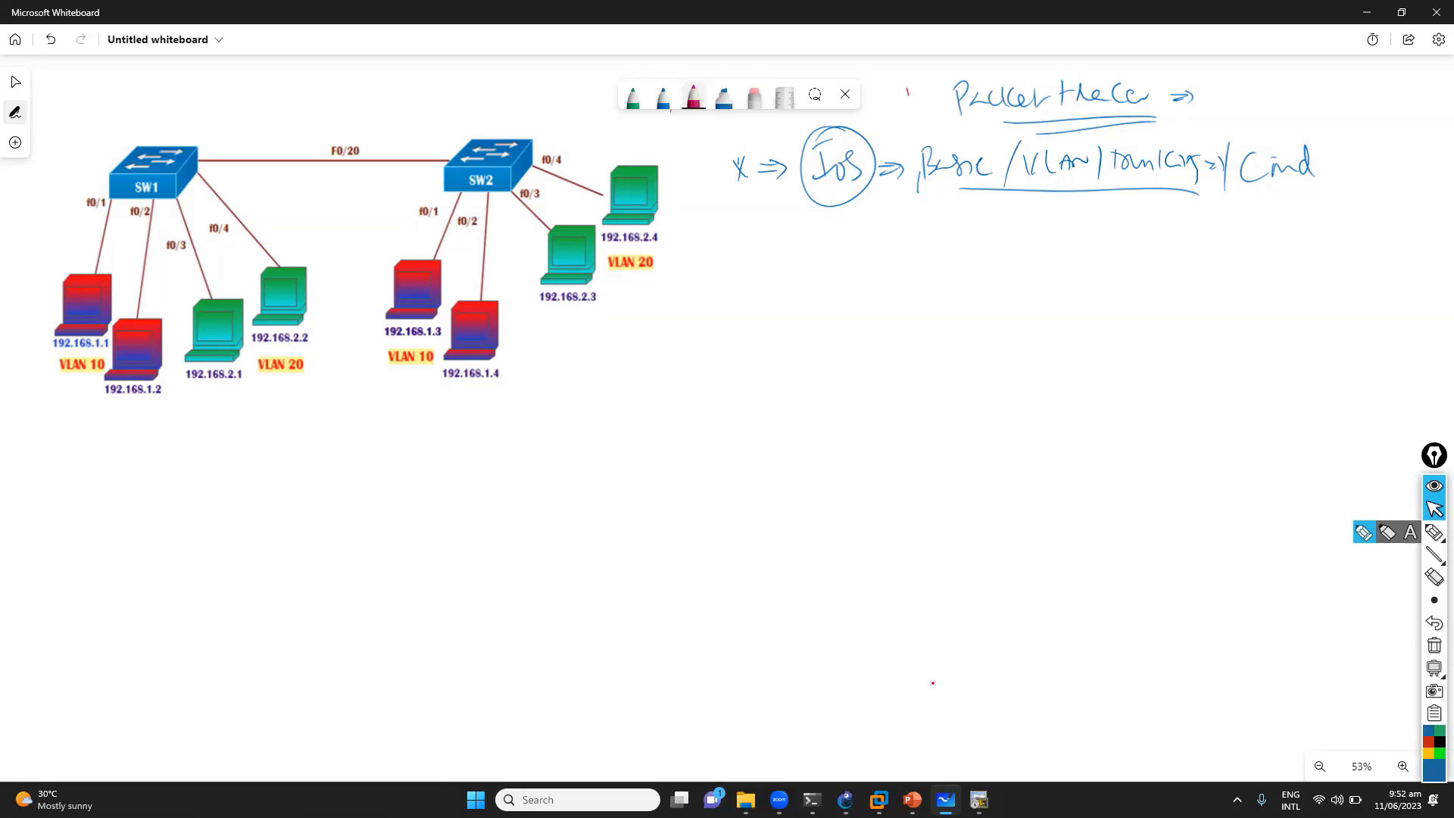
pyautogui.moveTo(907, 79)
pyautogui.mouseDown()
pyautogui.moveTo(908, 115)
pyautogui.moveTo(900, 82)
pyautogui.mouseUp()
pyautogui.moveTo(1025, 121)
pyautogui.mouseDown()
pyautogui.moveTo(1160, 115)
pyautogui.moveTo(1240, 85)
pyautogui.mouseUp()
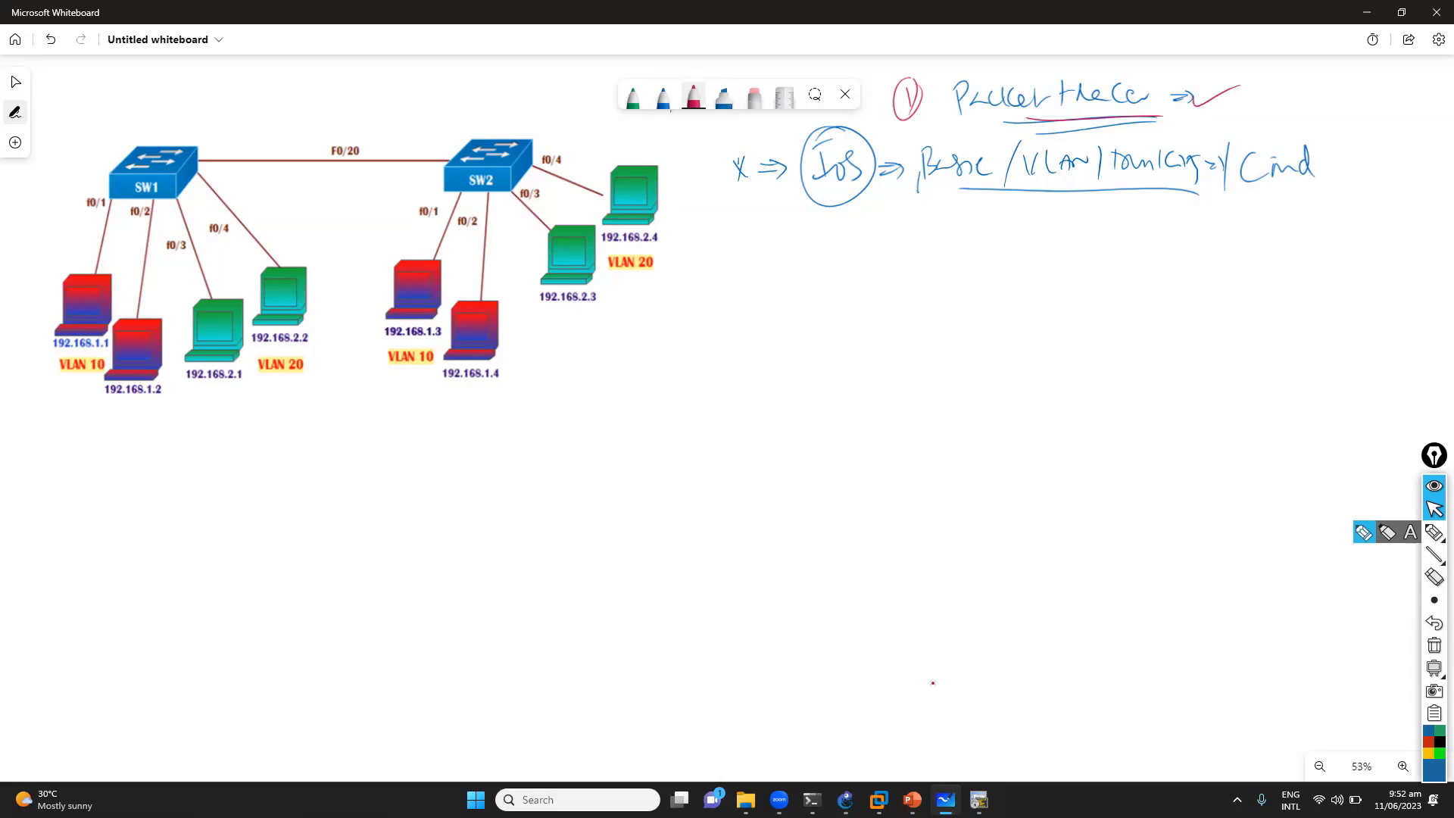
# Step: Turn the mark before IOS into a circled 2 and add a circled 3 beneath it in blue
pyautogui.click(664, 97)
pyautogui.moveTo(745, 155)
pyautogui.mouseDown()
pyautogui.moveTo(725, 185)
pyautogui.moveTo(761, 163)
pyautogui.mouseUp()
pyautogui.click(664, 97)
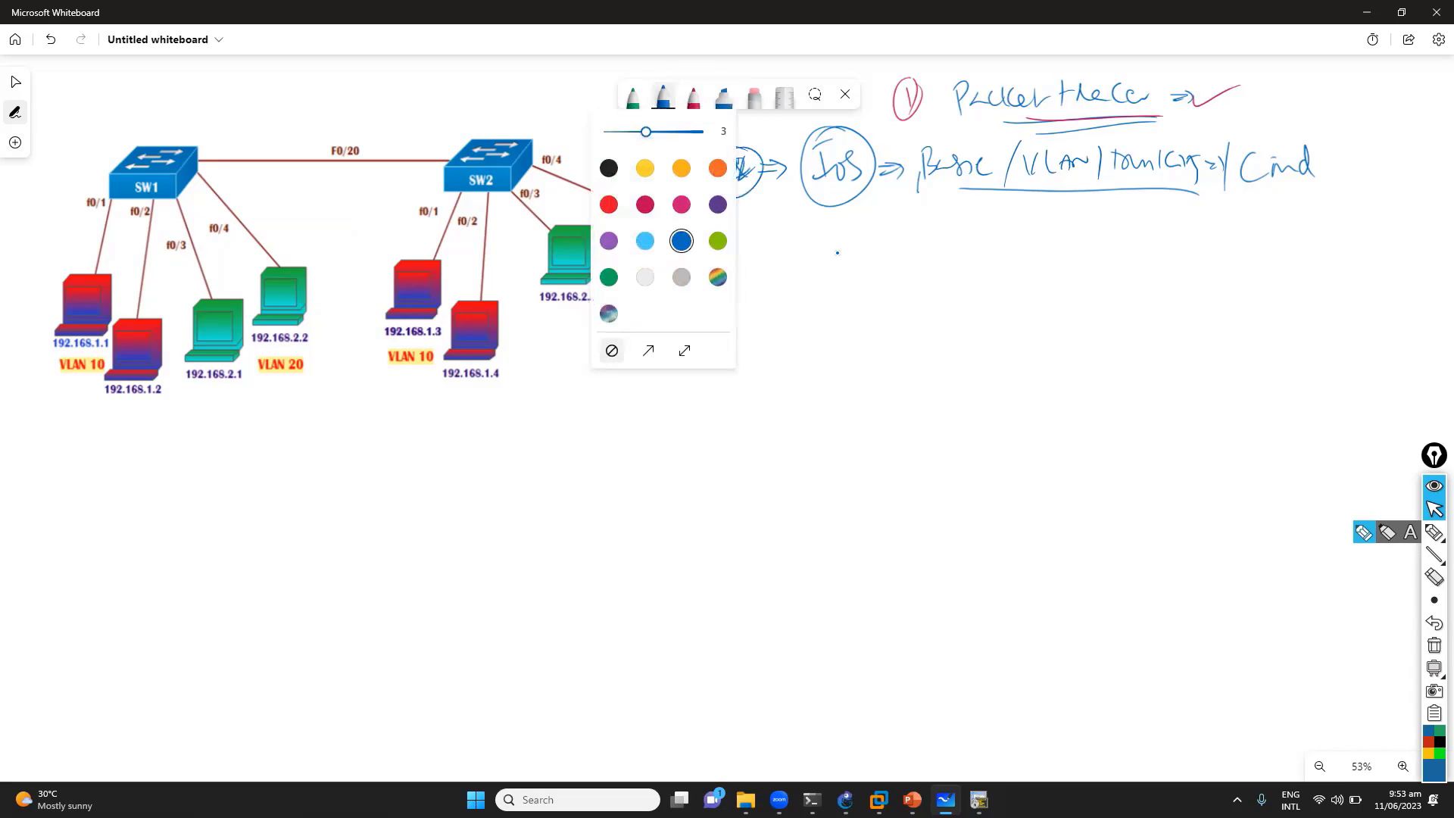
pyautogui.click(838, 254)
pyautogui.moveTo(746, 229)
pyautogui.mouseDown()
pyautogui.moveTo(749, 254)
pyautogui.moveTo(750, 221)
pyautogui.moveTo(835, 235)
pyautogui.mouseUp()
# Step: Write "IOU/IOL" in green beside the circled 3
pyautogui.click(633, 96)
pyautogui.click(827, 255)
pyautogui.moveTo(846, 247)
pyautogui.mouseDown()
pyautogui.moveTo(874, 245)
pyautogui.moveTo(875, 276)
pyautogui.moveTo(899, 239)
pyautogui.mouseUp()
pyautogui.moveTo(892, 246); pyautogui.dragTo(894, 268)
pyautogui.moveTo(907, 256); pyautogui.dragTo(950, 256)
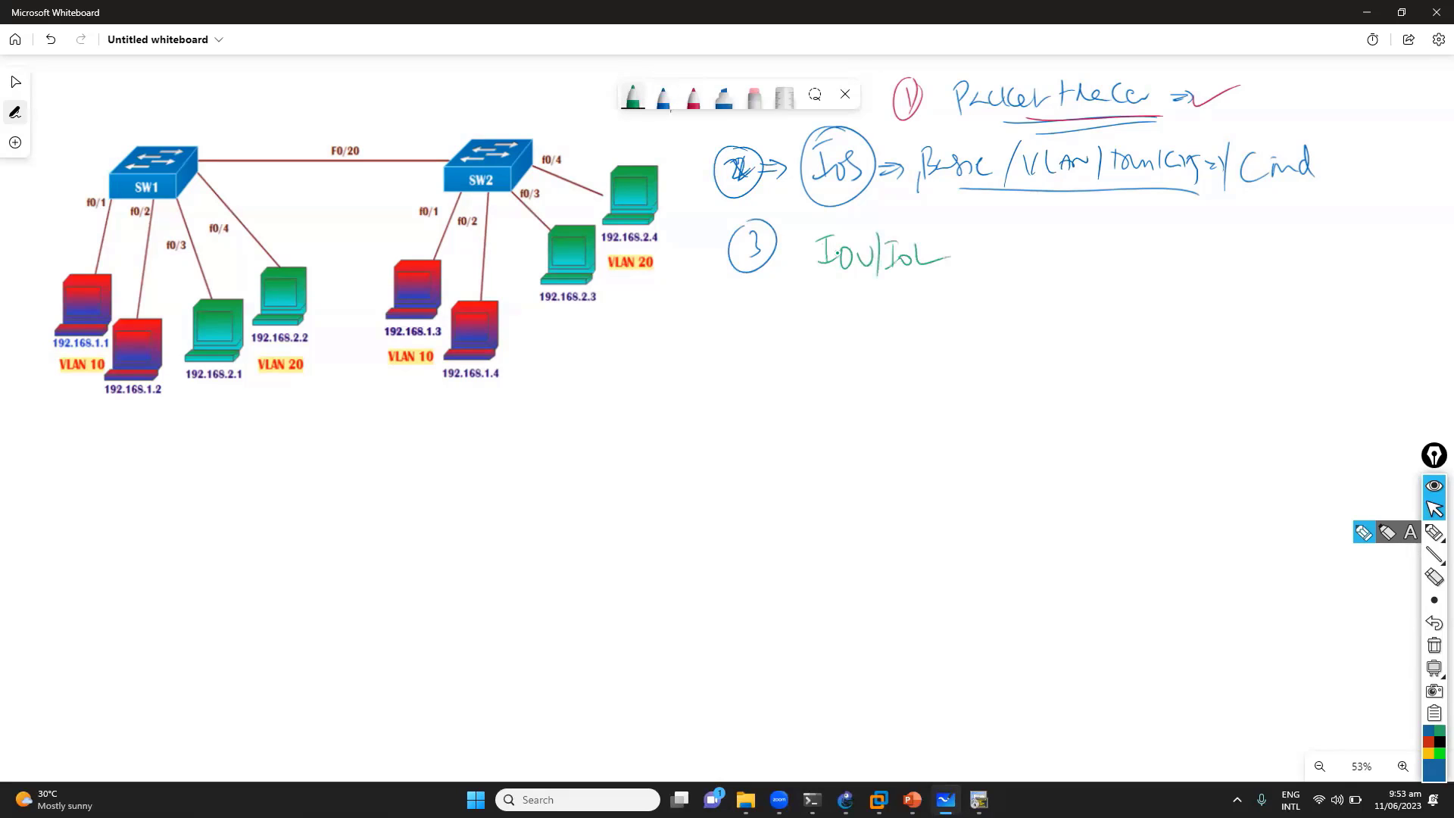
# Step: Add a circled 4 in green labelled "IOSv" in red, with red arrows after IOSv and IOU/IOL
pyautogui.moveTo(754, 315)
pyautogui.mouseDown()
pyautogui.moveTo(761, 335)
pyautogui.moveTo(746, 302)
pyautogui.moveTo(824, 325)
pyautogui.moveTo(834, 295)
pyautogui.mouseUp()
pyautogui.click(694, 96)
pyautogui.moveTo(818, 328)
pyautogui.mouseDown()
pyautogui.moveTo(826, 298)
pyautogui.moveTo(858, 326)
pyautogui.mouseUp()
pyautogui.moveTo(873, 314); pyautogui.dragTo(933, 323)
pyautogui.moveTo(922, 315); pyautogui.dragTo(923, 332)
pyautogui.moveTo(982, 244); pyautogui.dragTo(982, 258)
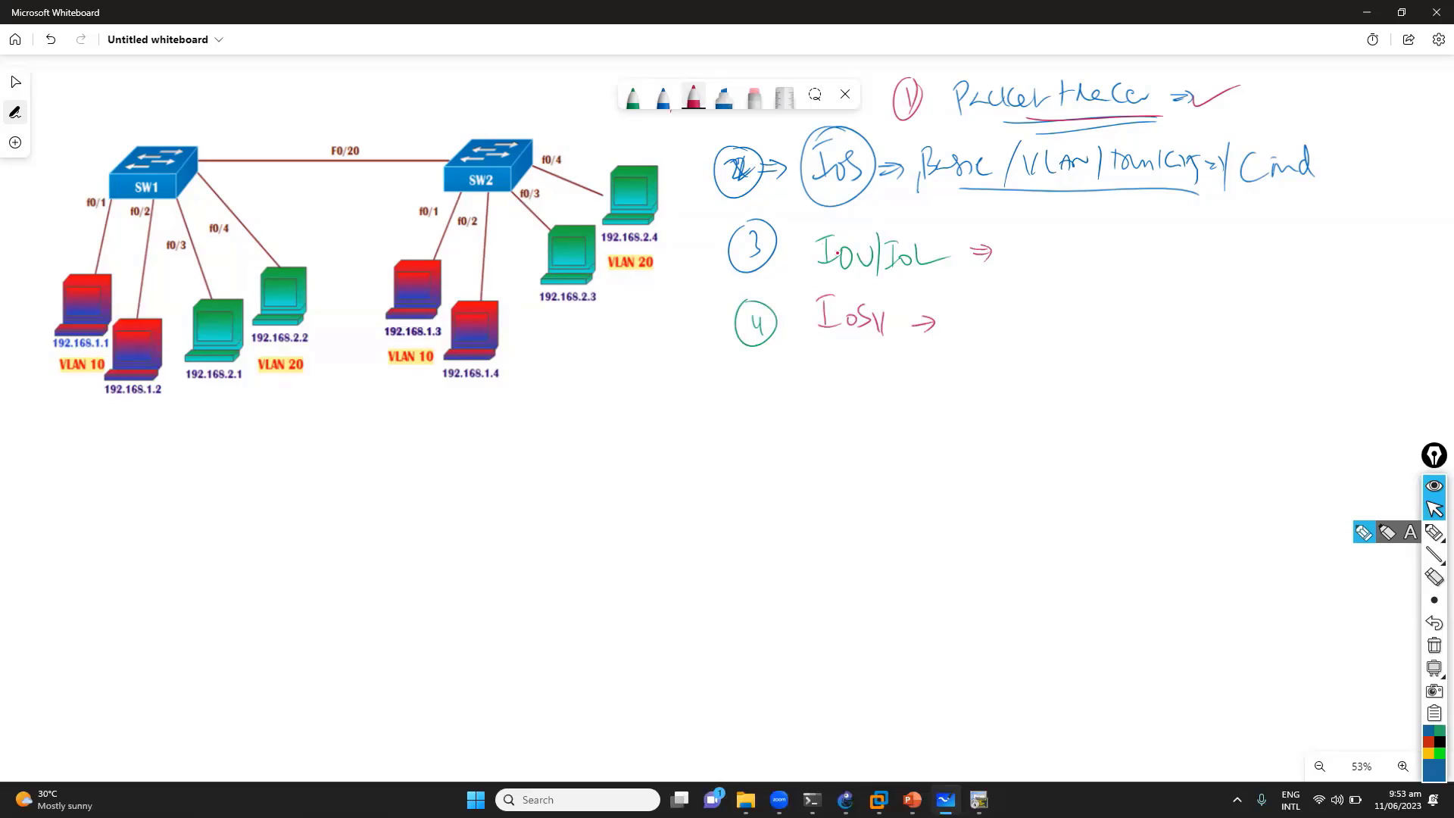
# Step: Join the IOU/IOL and IOSv lines with a red brace and write "GNS3 VM" beside each
pyautogui.moveTo(967, 228); pyautogui.dragTo(958, 333)
pyautogui.moveTo(1014, 240)
pyautogui.mouseDown()
pyautogui.moveTo(1012, 259)
pyautogui.moveTo(1044, 263)
pyautogui.mouseUp()
pyautogui.moveTo(1047, 244); pyautogui.dragTo(1085, 265)
pyautogui.moveTo(1009, 302); pyautogui.dragTo(1007, 324)
pyautogui.moveTo(1007, 313)
pyautogui.mouseDown()
pyautogui.moveTo(1017, 327)
pyautogui.moveTo(1029, 303)
pyautogui.moveTo(1022, 326)
pyautogui.mouseUp()
pyautogui.moveTo(1036, 303)
pyautogui.mouseDown()
pyautogui.moveTo(1048, 324)
pyautogui.moveTo(1090, 331)
pyautogui.mouseUp()
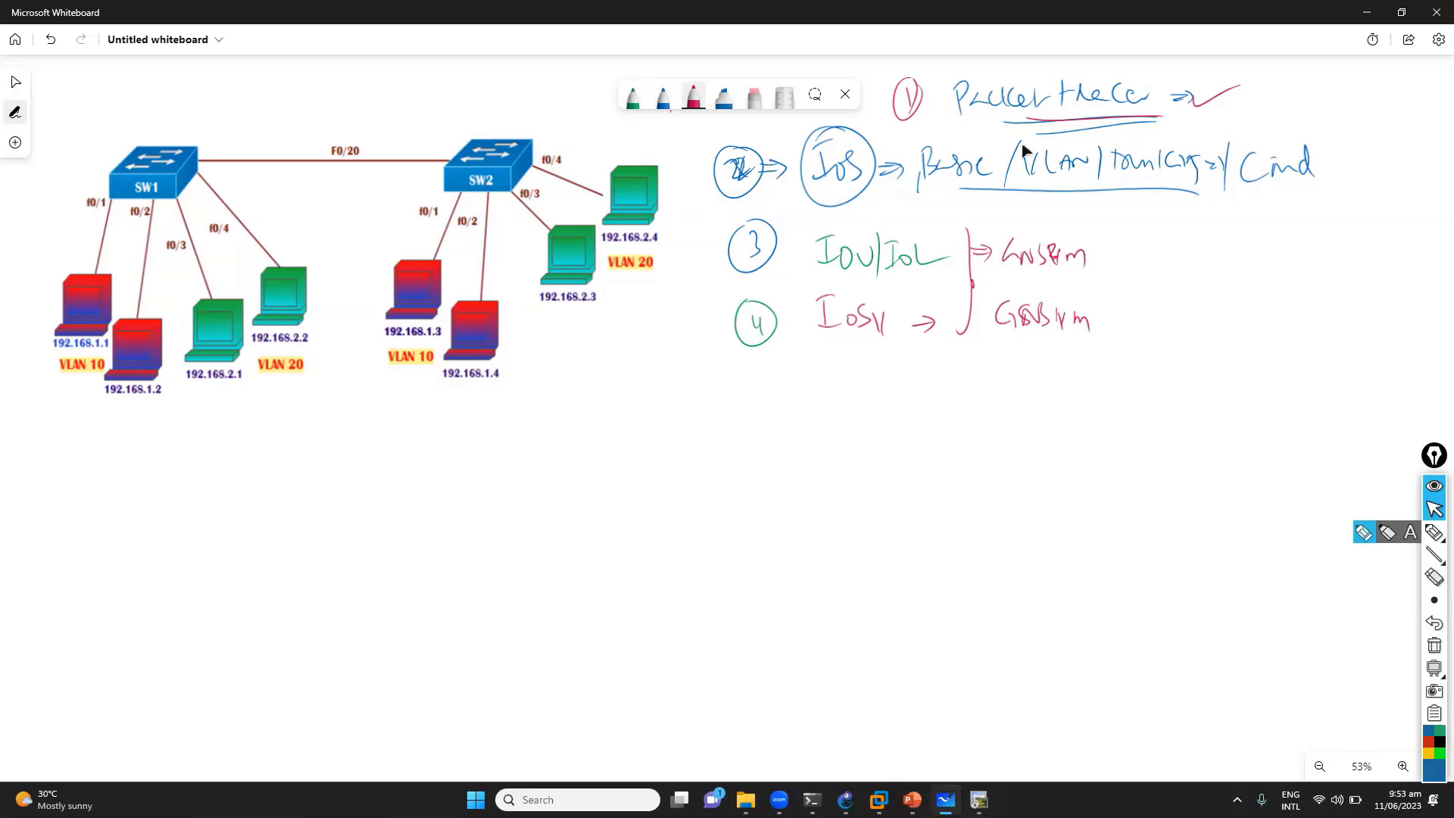
# Step: Switch to GNS3 and expand the GNS3 VM server to list the nodes it hosts
pyautogui.hotkey('alt', 'Tab')
pyautogui.hotkey('alt', 'Tab')
pyautogui.hotkey('alt', 'Tab')
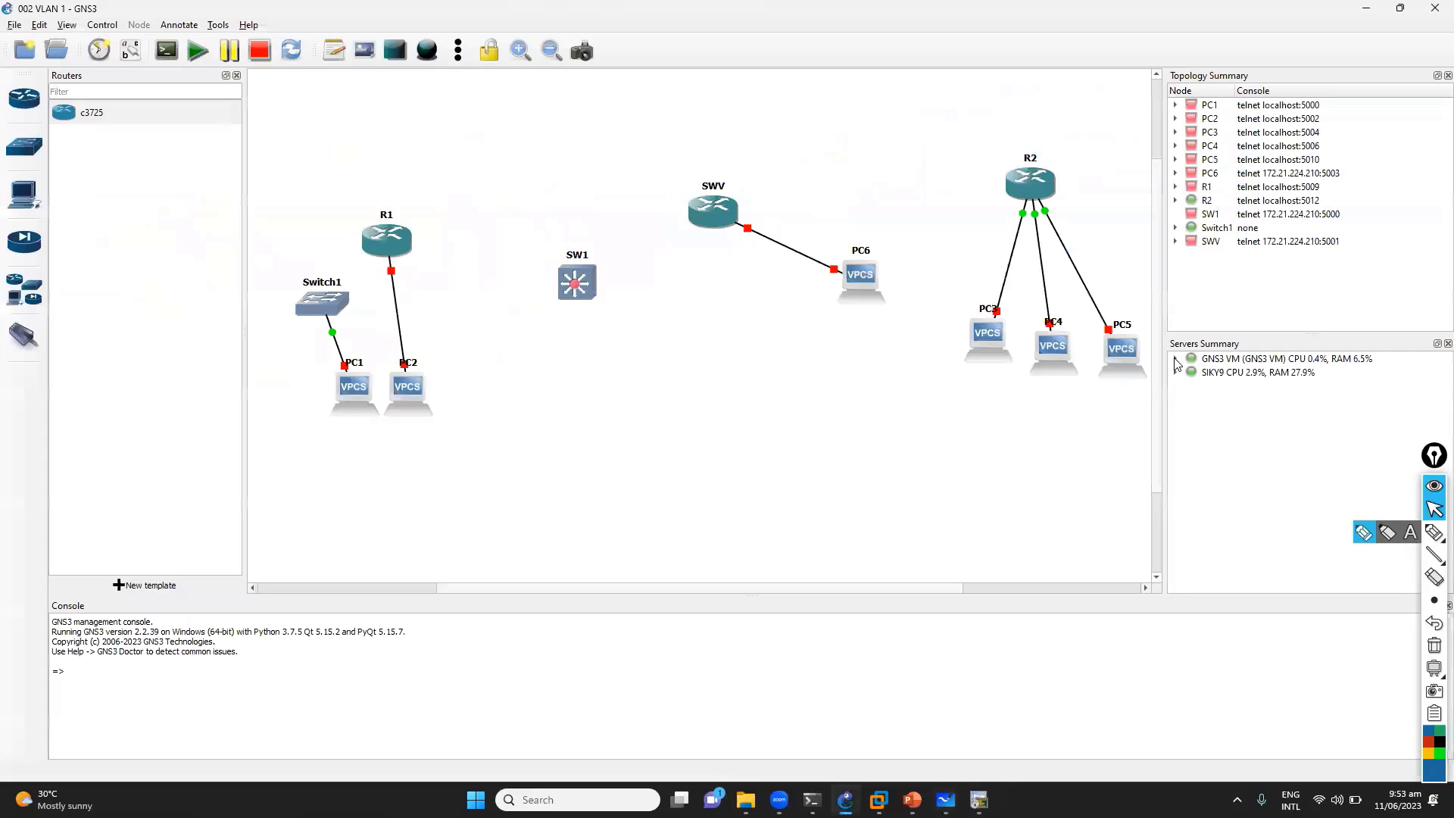
pyautogui.click(1176, 359)
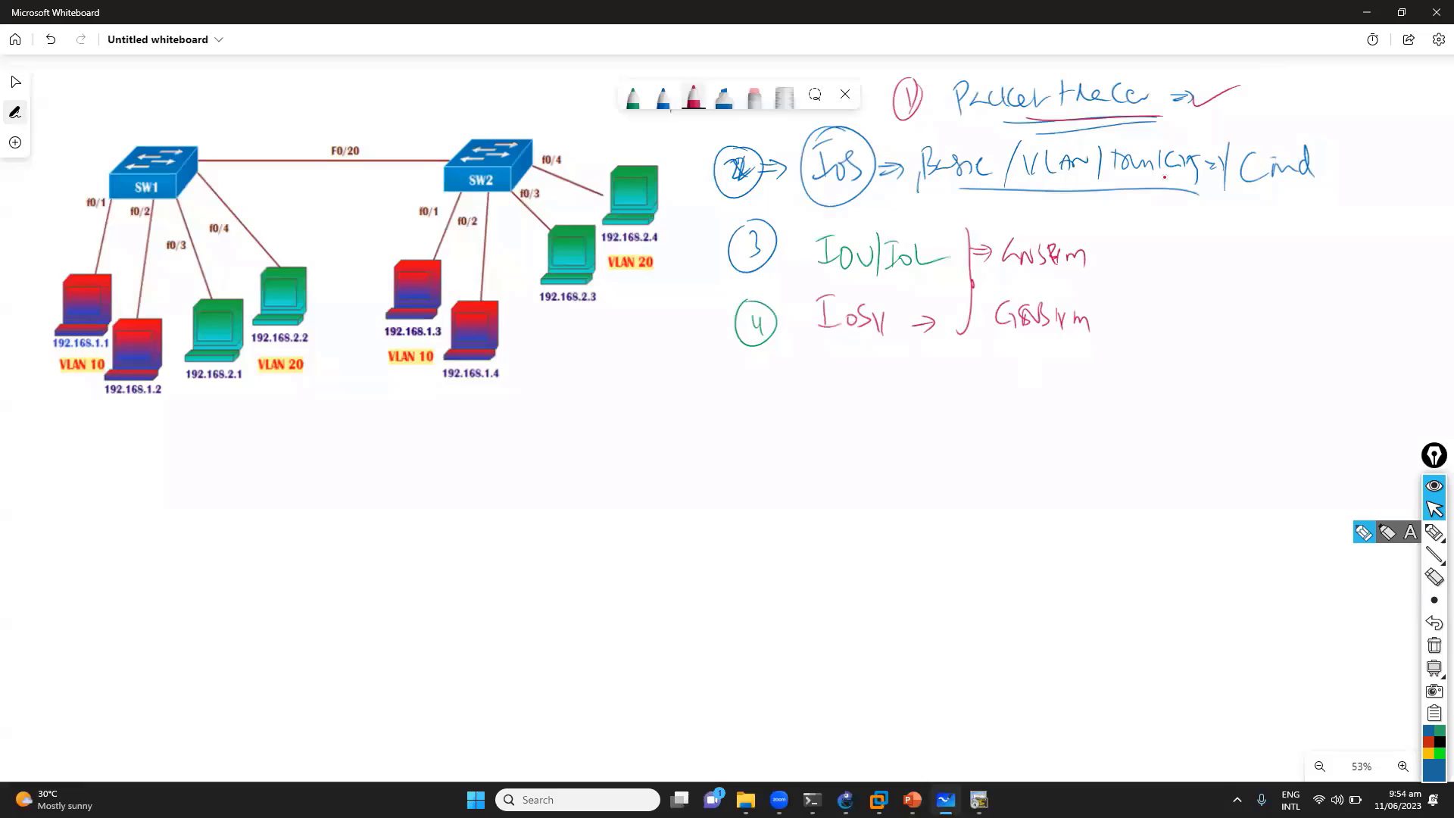
# Step: Underline both GNS3 VM notes in red on the whiteboard and draw a blue downward arrow below the lower one
pyautogui.moveTo(1005, 274); pyautogui.dragTo(1095, 261)
pyautogui.moveTo(1009, 351); pyautogui.dragTo(1088, 347)
pyautogui.click(663, 97)
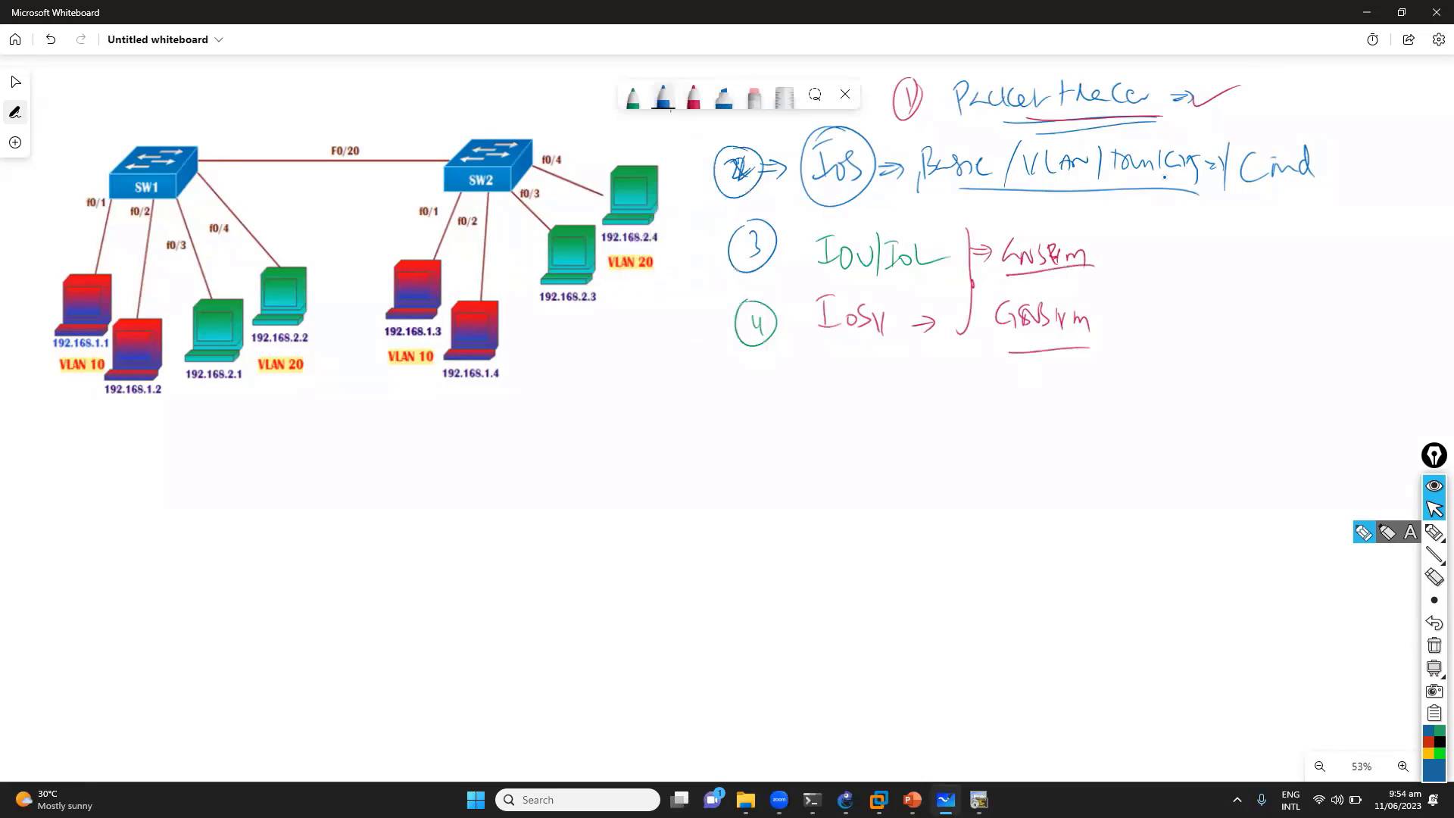
pyautogui.moveTo(1041, 345); pyautogui.dragTo(1046, 390)
# Step: Check the GNS3 VM server's nodes in GNS3 and return to the whiteboard
pyautogui.hotkey('alt', 'Tab')
pyautogui.press('Tab')
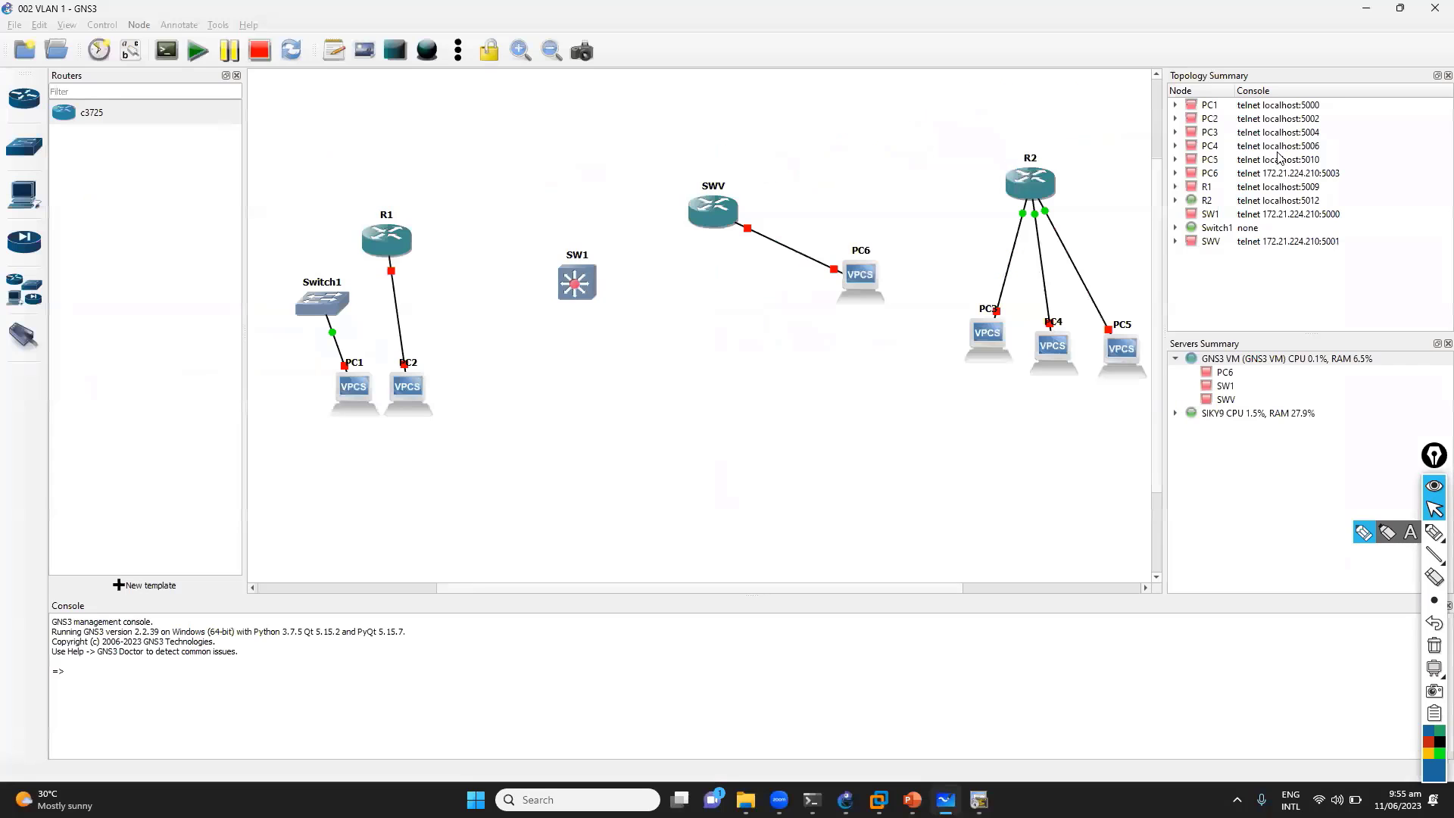
pyautogui.hotkey('alt', 'Tab')
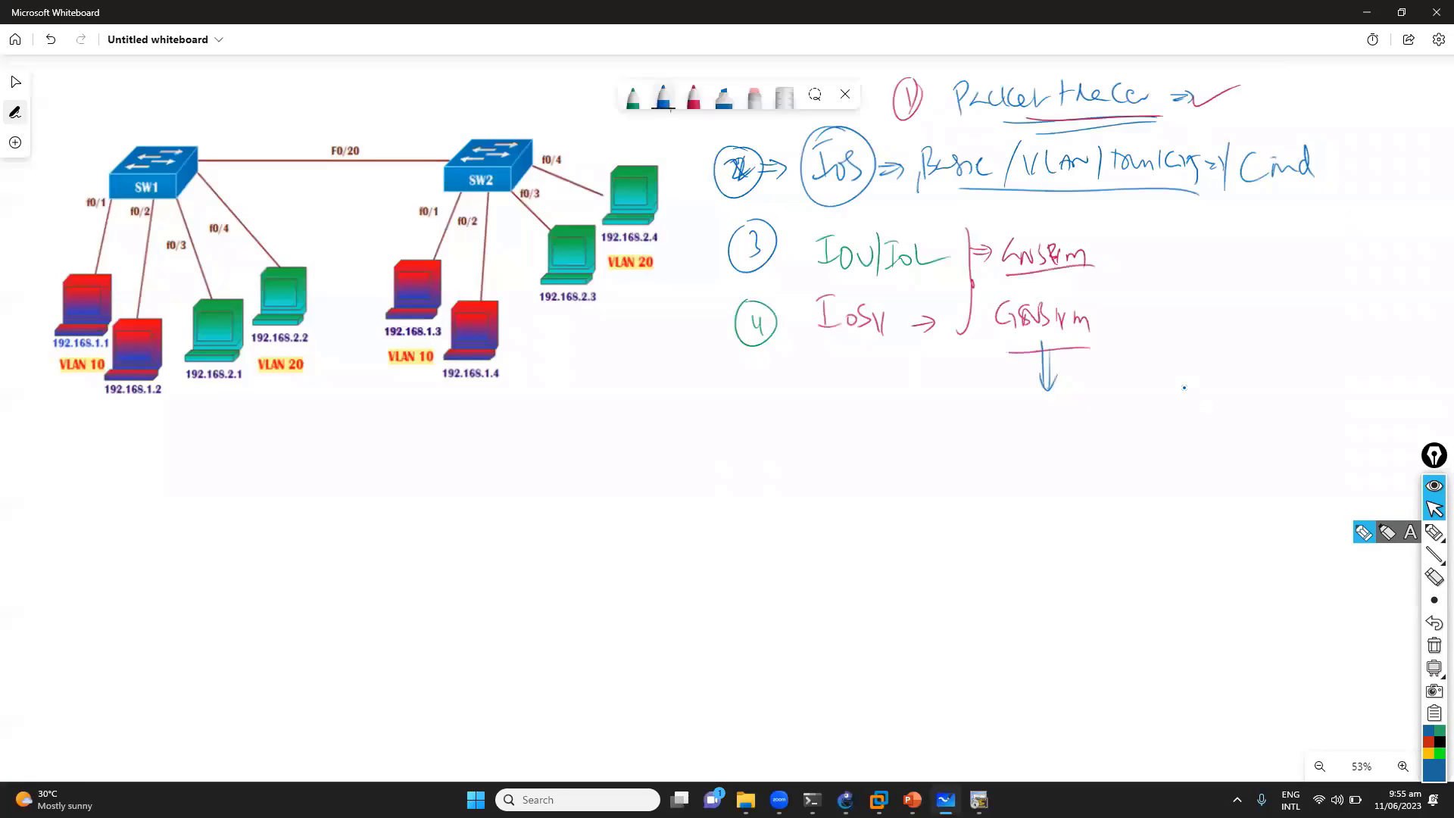
# Step: Double-underline IOSv and IOU/IOL in blue
pyautogui.moveTo(832, 344); pyautogui.dragTo(874, 343)
pyautogui.moveTo(873, 347); pyautogui.dragTo(831, 350)
pyautogui.moveTo(848, 286); pyautogui.dragTo(900, 285)
pyautogui.moveTo(898, 290); pyautogui.dragTo(832, 292)
# Step: Draw a brace around options 2 to 4 with an arrow to a parenthesised, underlined "EVE-NG" note
pyautogui.moveTo(715, 144)
pyautogui.mouseDown()
pyautogui.moveTo(706, 271)
pyautogui.moveTo(728, 345)
pyautogui.mouseUp()
pyautogui.moveTo(725, 294); pyautogui.dragTo(653, 404)
pyautogui.moveTo(675, 374)
pyautogui.mouseDown()
pyautogui.moveTo(662, 390)
pyautogui.moveTo(689, 397)
pyautogui.mouseUp()
pyautogui.moveTo(699, 378)
pyautogui.mouseDown()
pyautogui.moveTo(712, 397)
pyautogui.moveTo(750, 384)
pyautogui.mouseUp()
pyautogui.moveTo(753, 382); pyautogui.dragTo(773, 414)
pyautogui.moveTo(643, 369)
pyautogui.mouseDown()
pyautogui.moveTo(637, 411)
pyautogui.moveTo(780, 409)
pyautogui.mouseUp()
pyautogui.moveTo(792, 391); pyautogui.dragTo(805, 388)
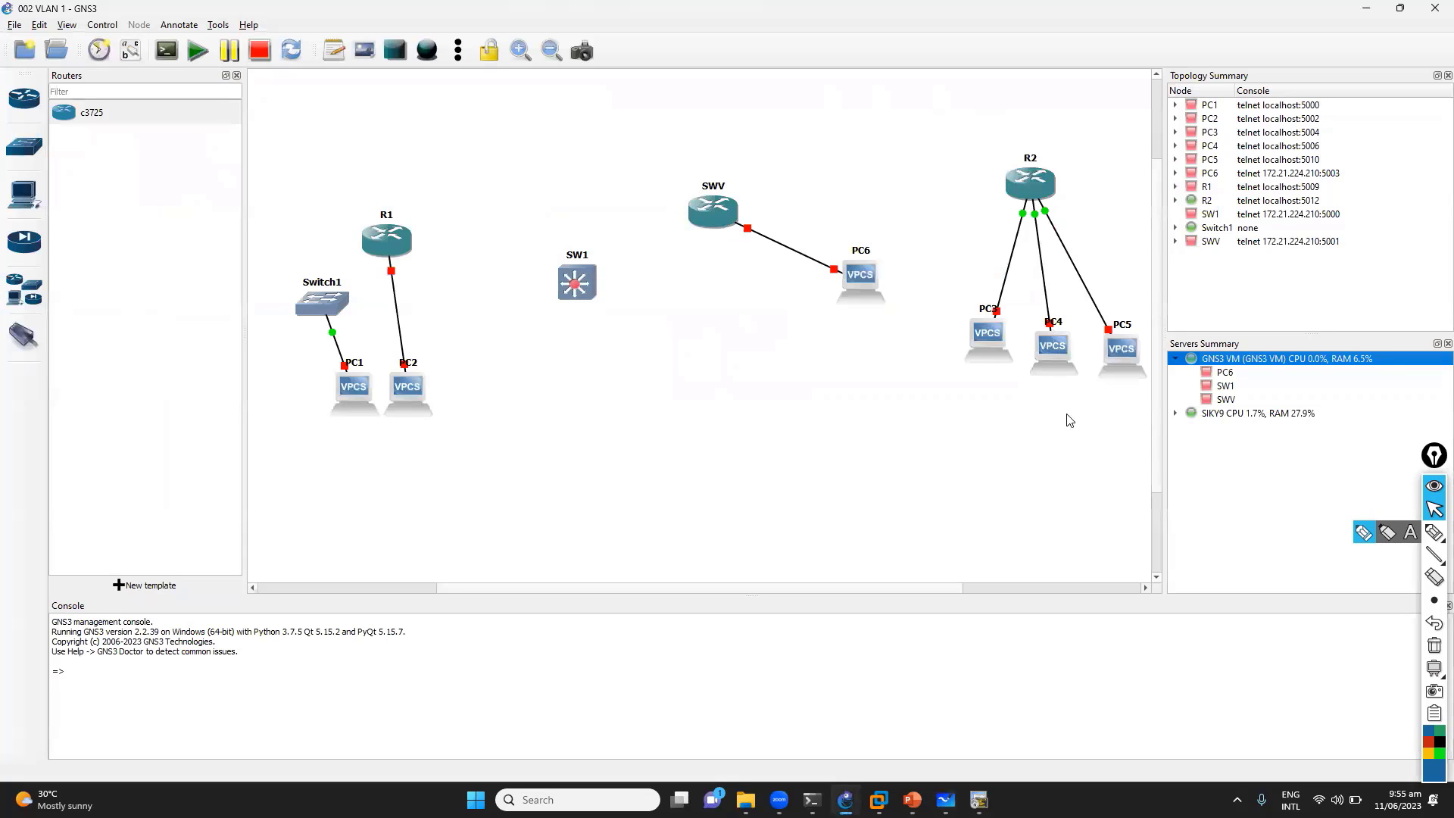
# Step: Switch to GNS3, review the image settings for a new IOU device template, and close the preferences without saving
pyautogui.hotkey('alt', 'Tab')
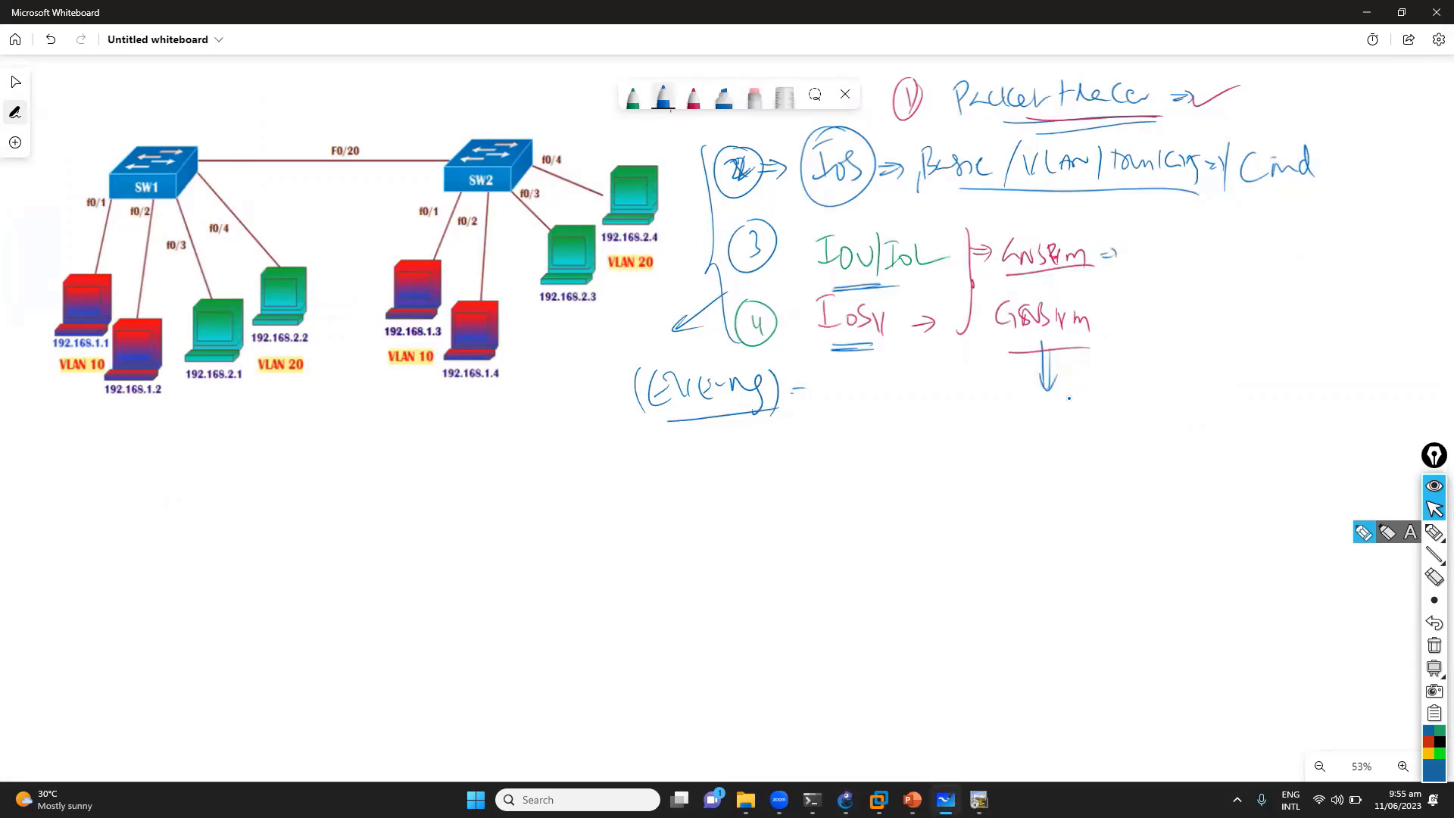
pyautogui.hotkey('alt', 'Tab')
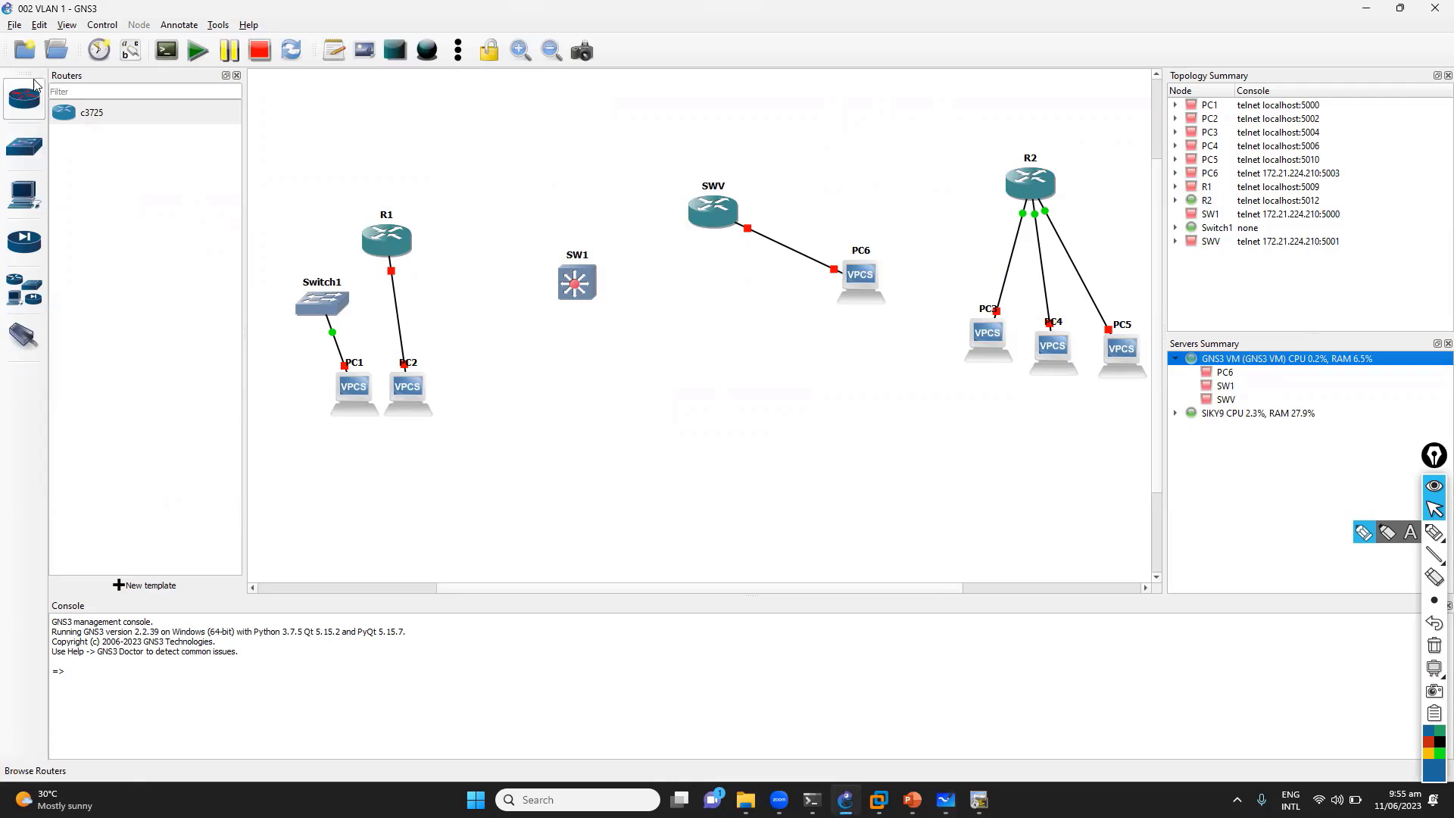
pyautogui.click(40, 24)
pyautogui.click(81, 103)
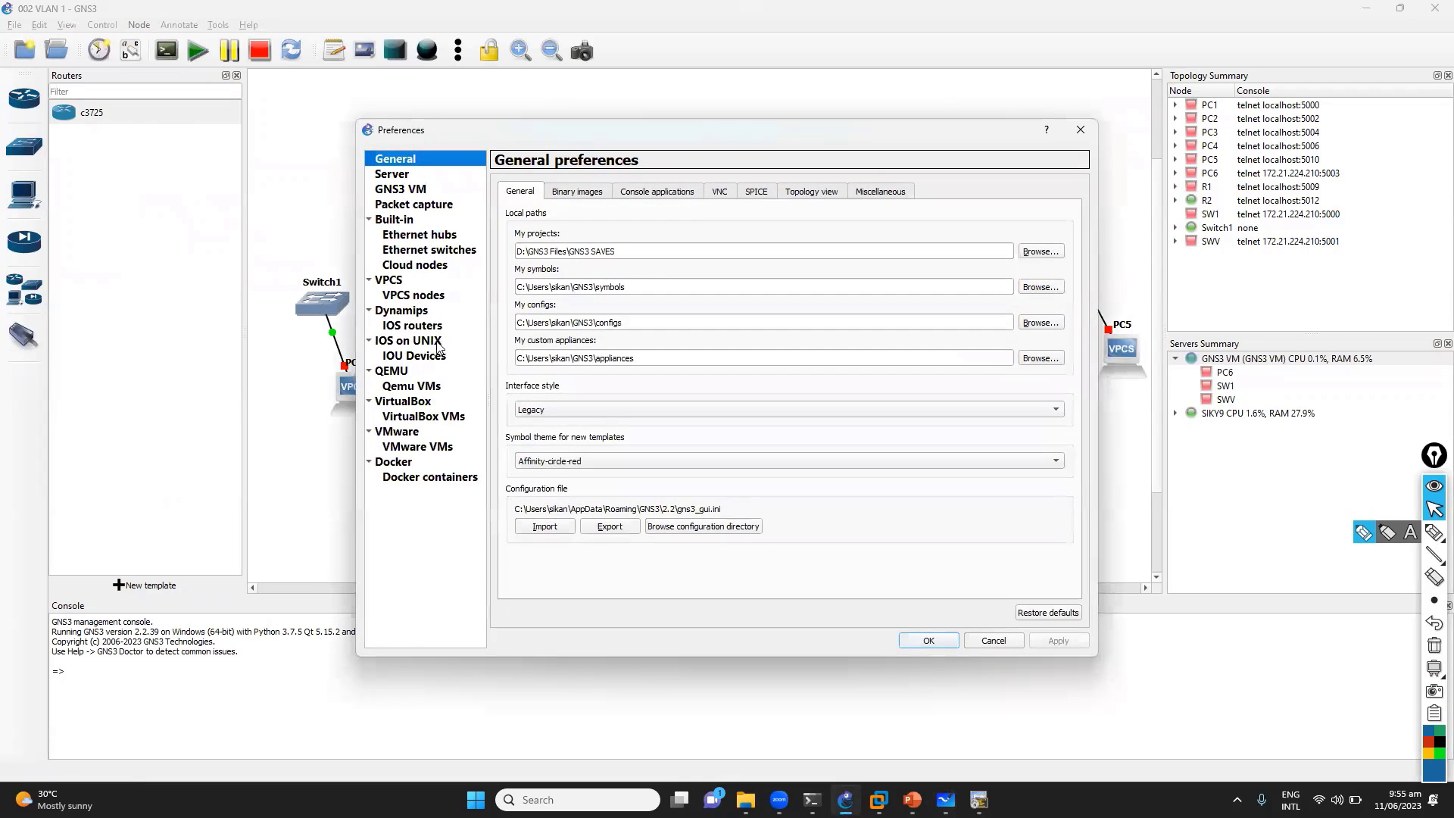
pyautogui.click(434, 355)
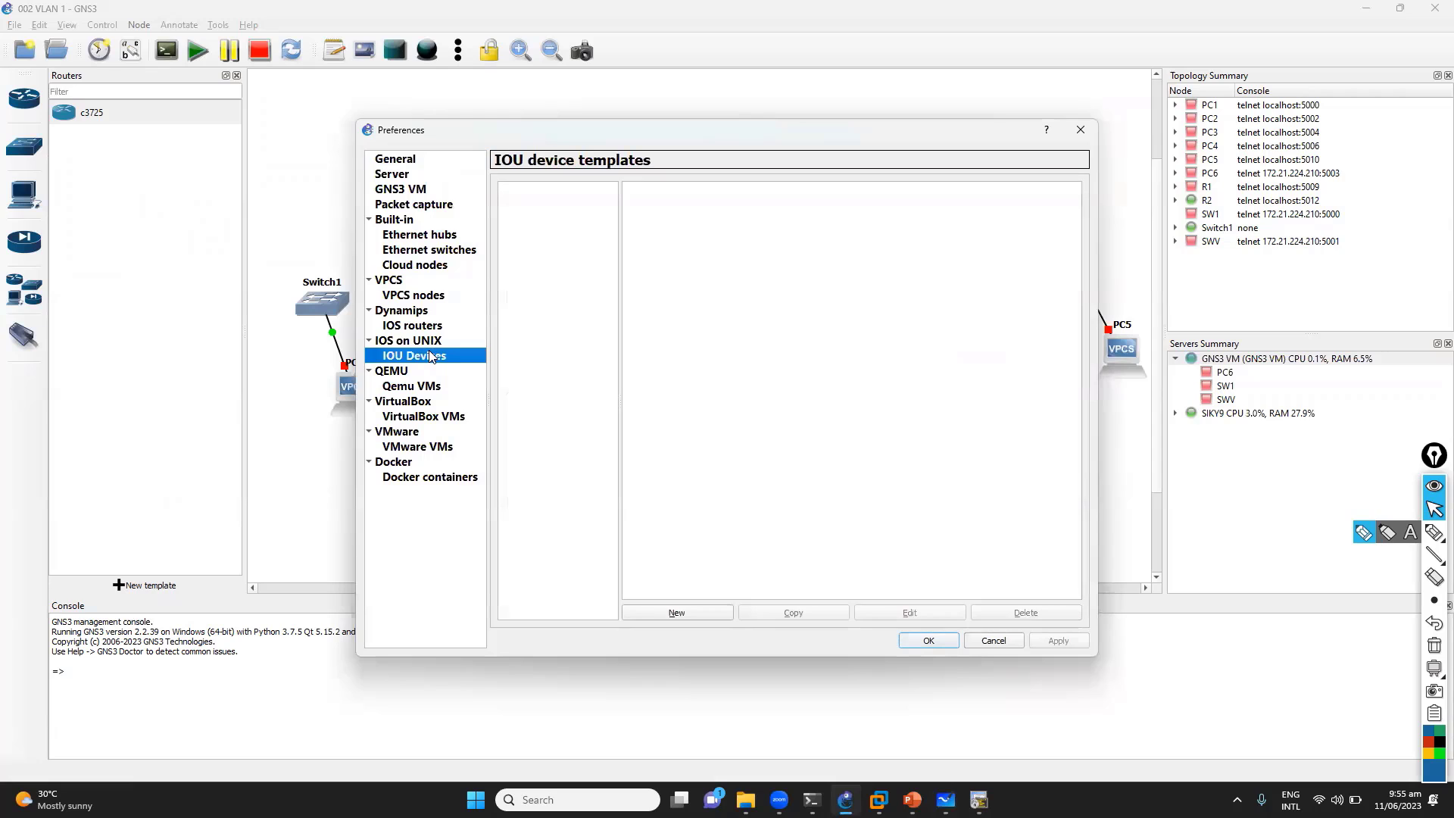
pyautogui.click(674, 610)
pyautogui.click(870, 554)
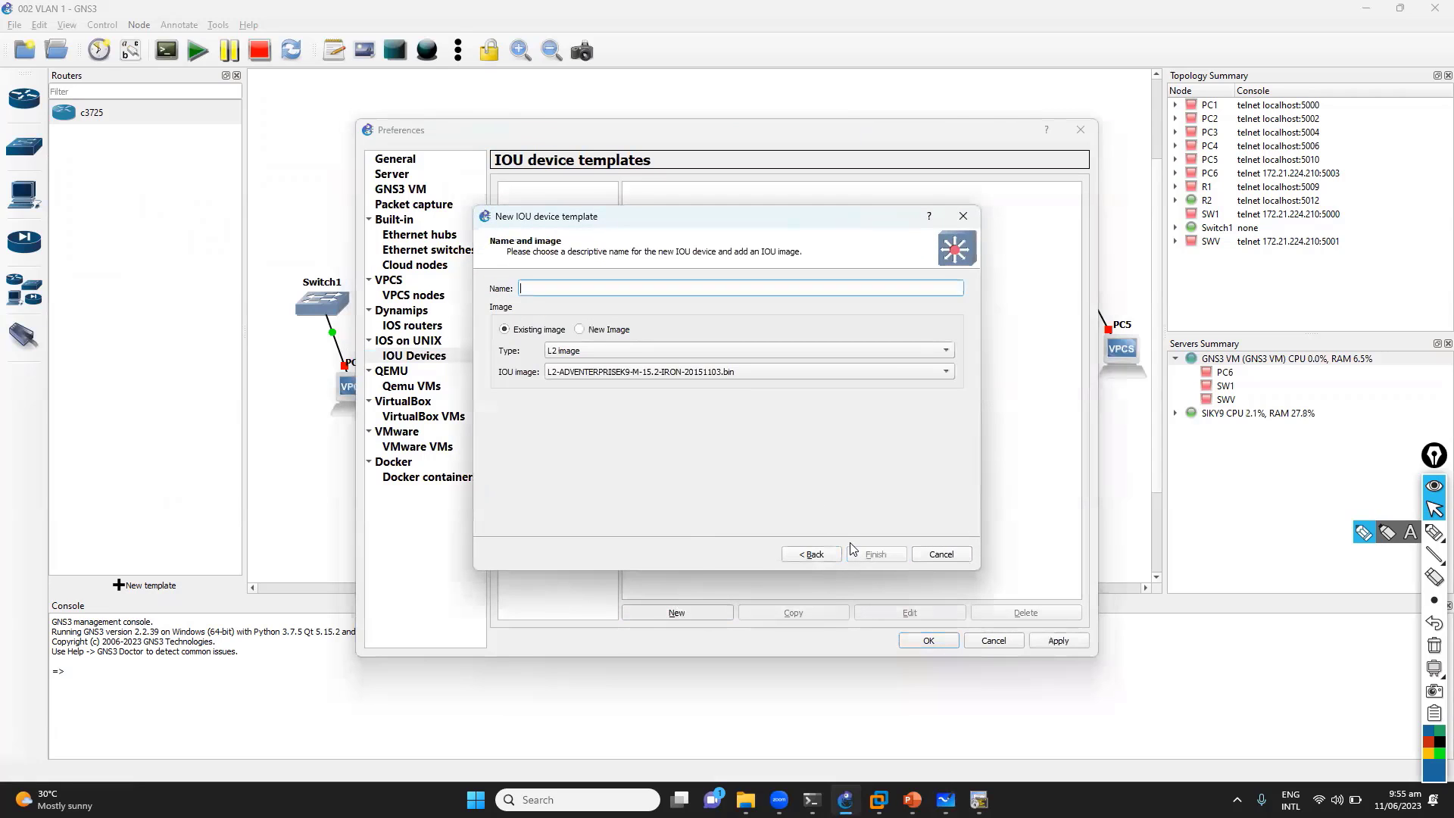
pyautogui.click(939, 556)
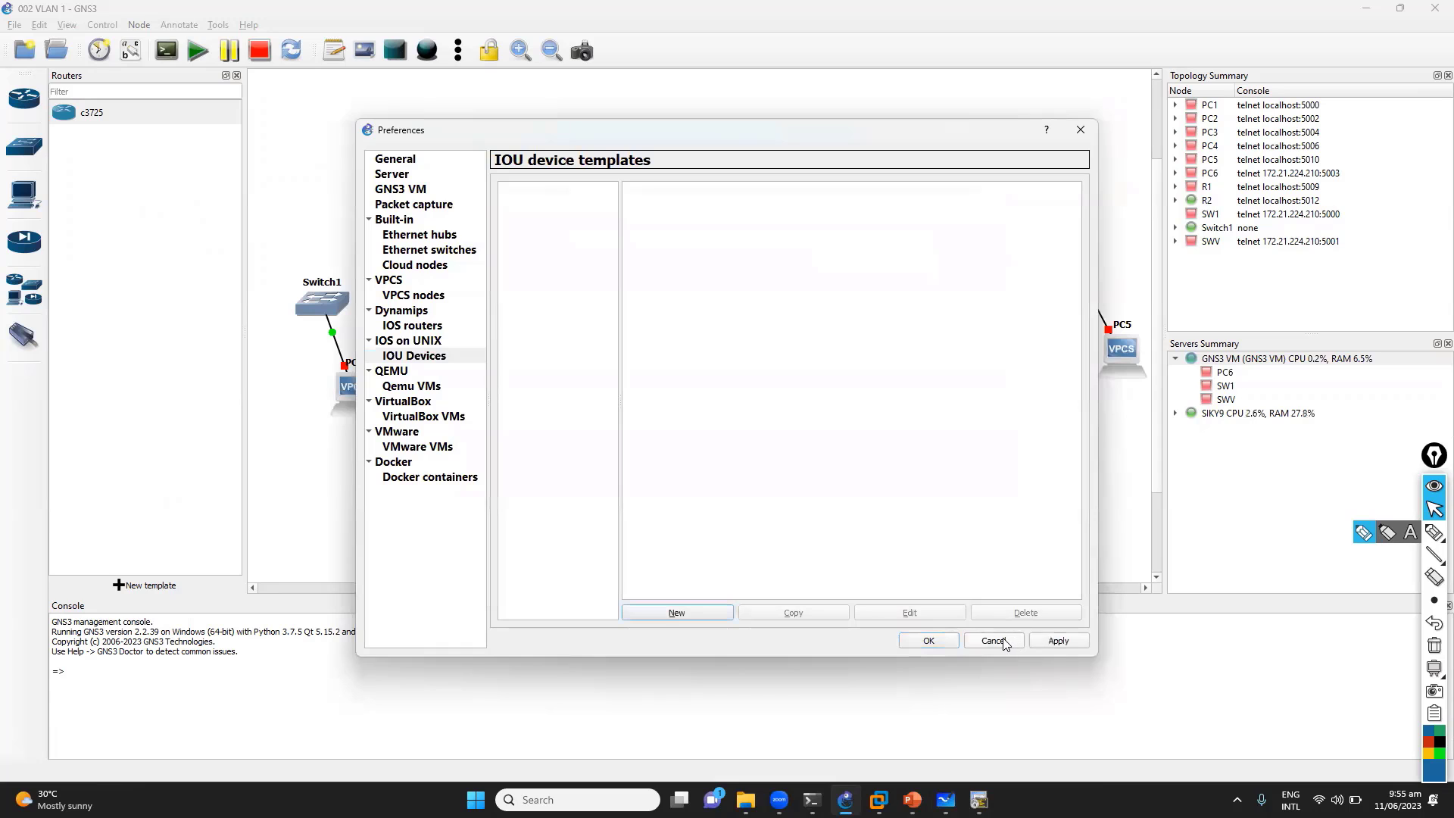
pyautogui.click(993, 640)
pyautogui.click(730, 422)
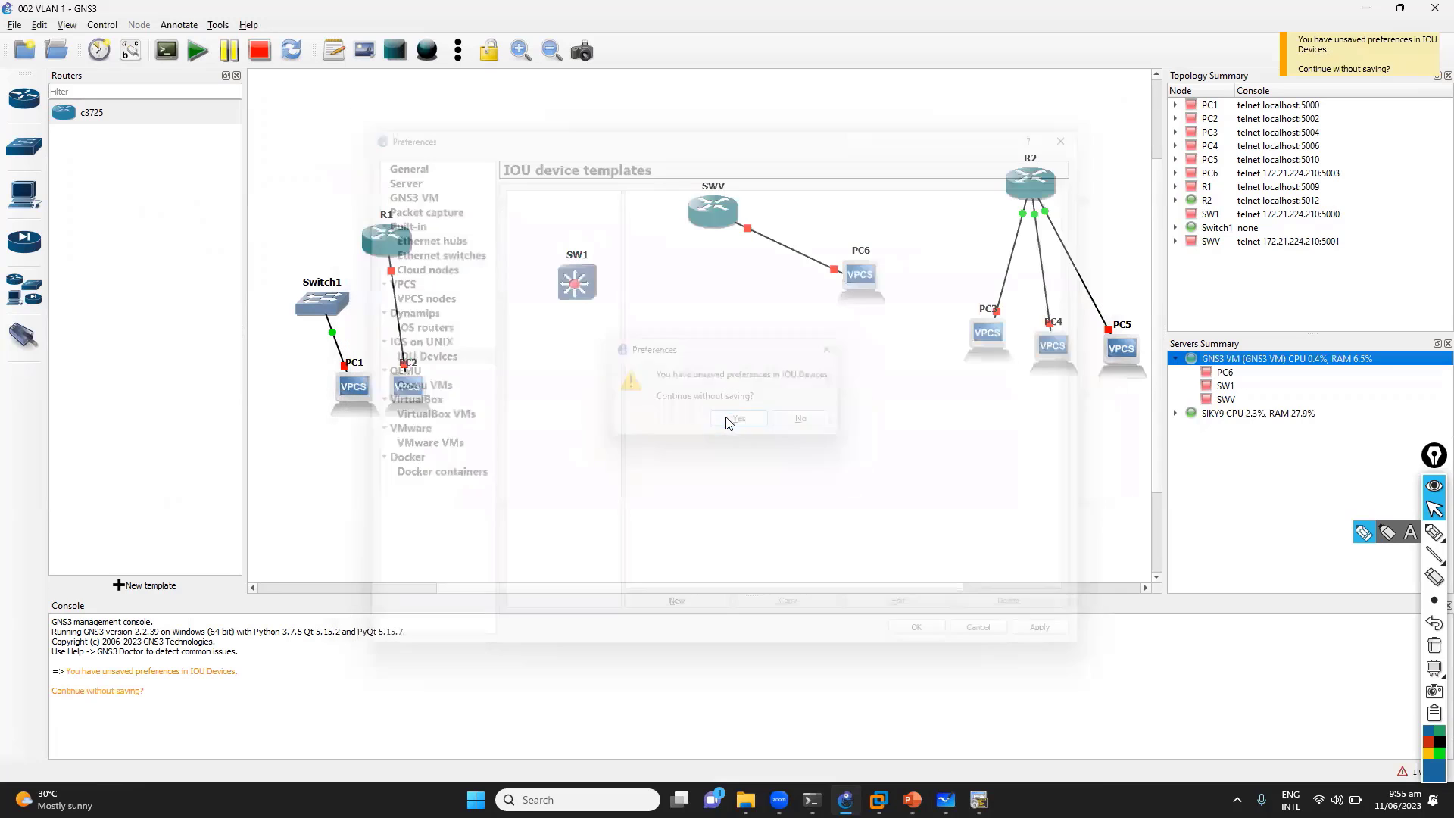
# Step: Move R1 slightly up and to the right and SW1 slightly down in the topology
pyautogui.moveTo(709, 212)
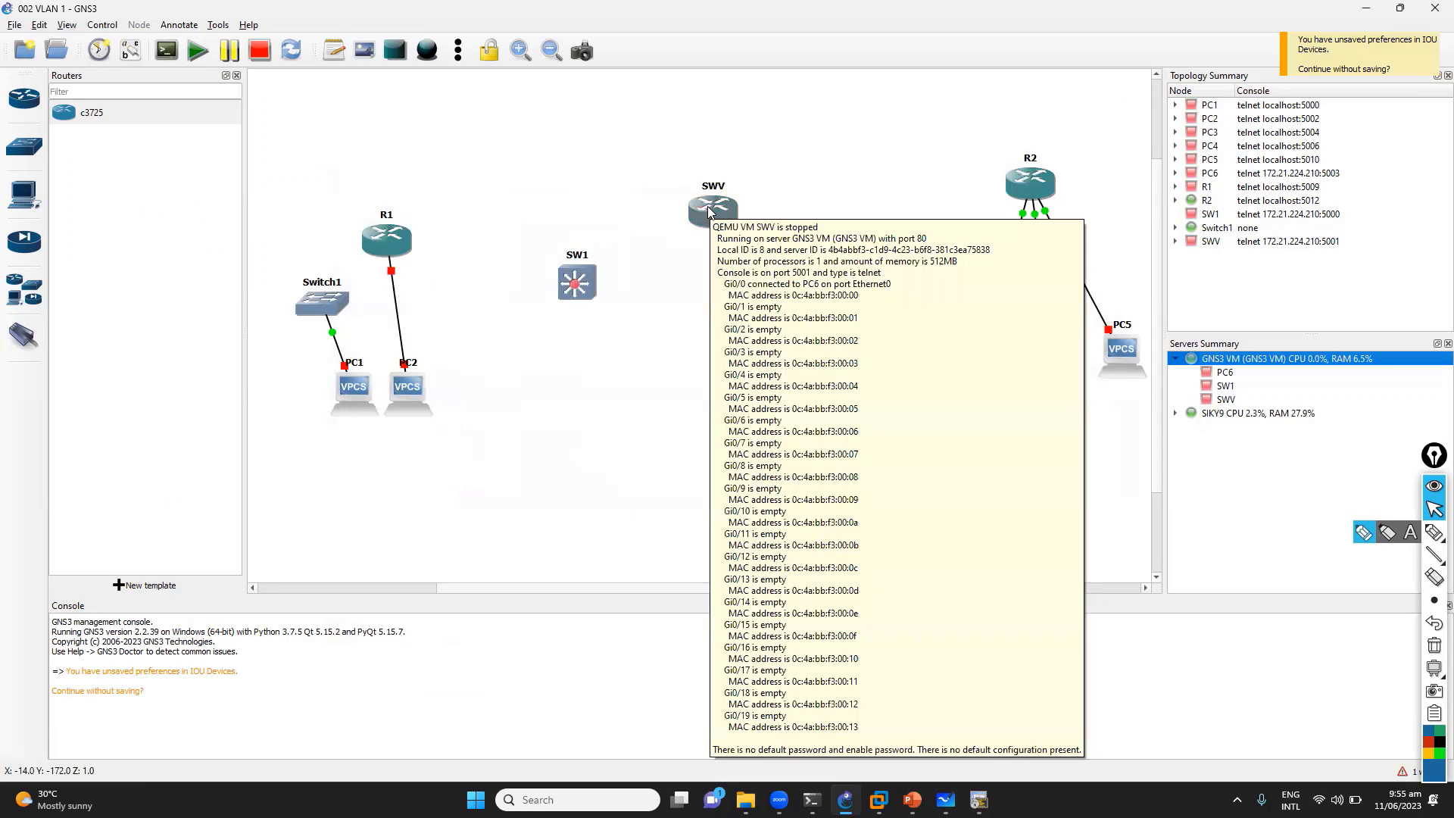
pyautogui.moveTo(396, 246)
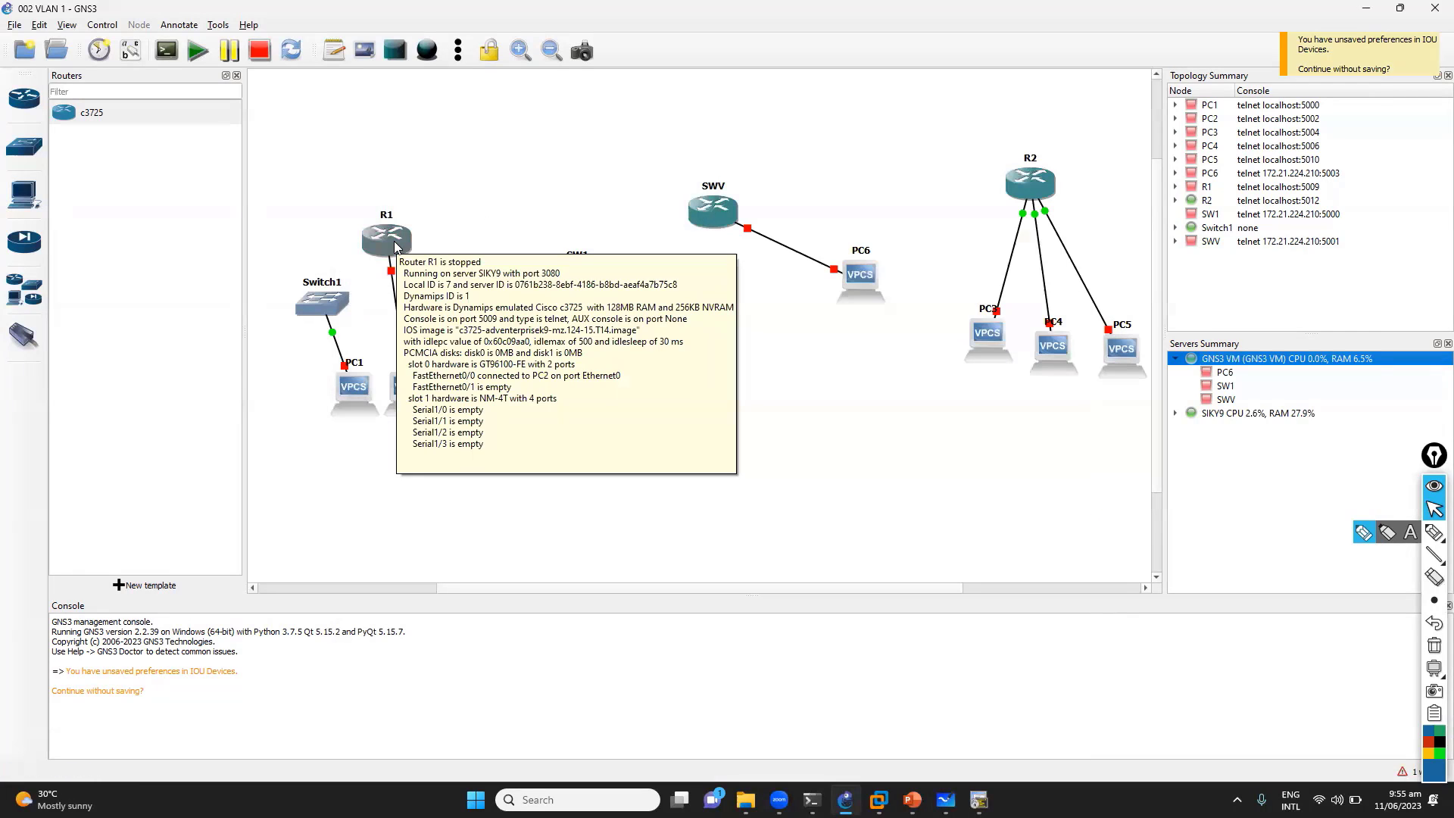
pyautogui.moveTo(394, 242); pyautogui.dragTo(431, 216)
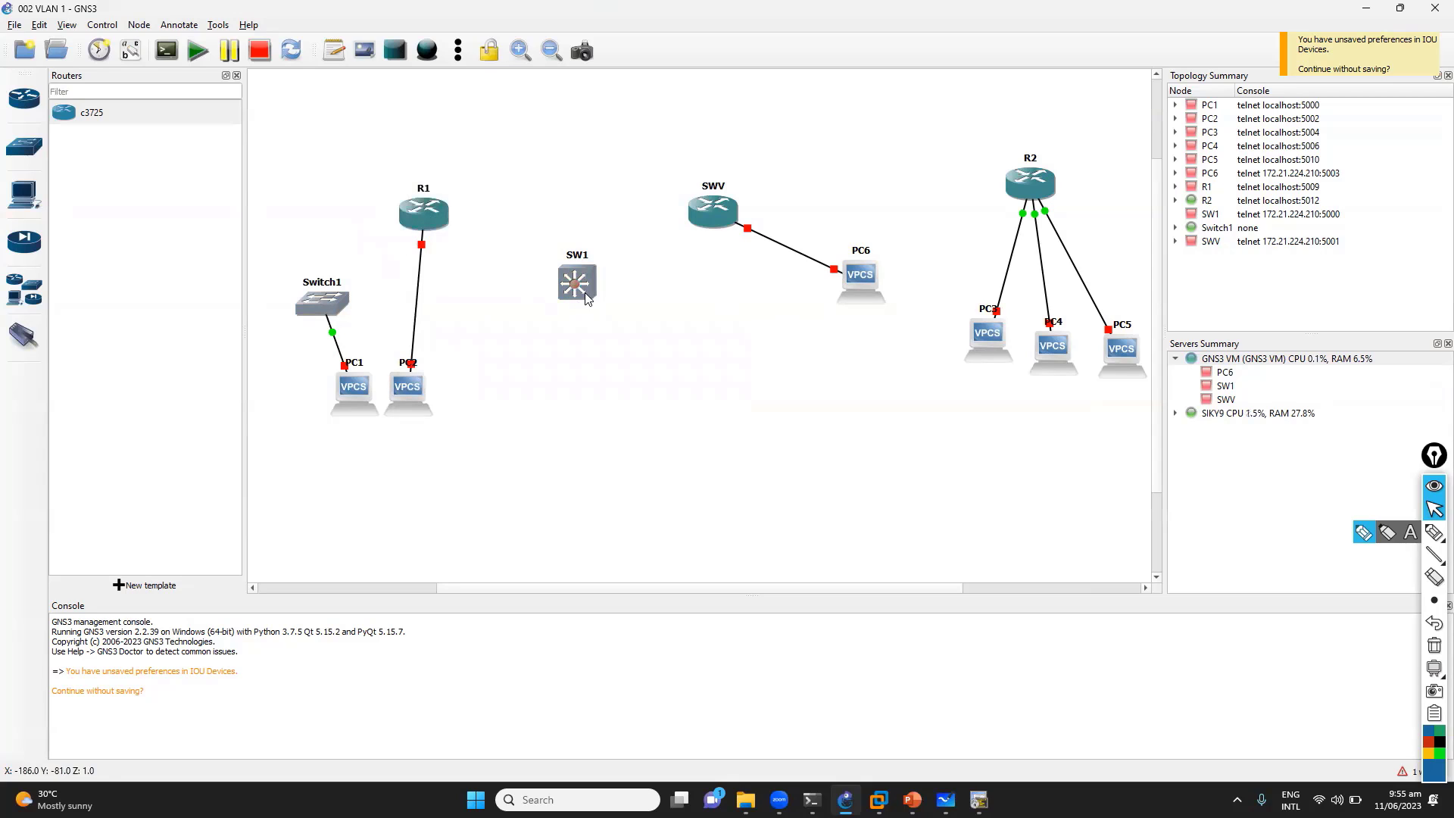
pyautogui.moveTo(586, 296); pyautogui.dragTo(578, 324)
# Step: Review SW1's IOU image path, usage notes and network adapter settings, and close its configuration without changes
pyautogui.rightClick(577, 324)
pyautogui.click(602, 327)
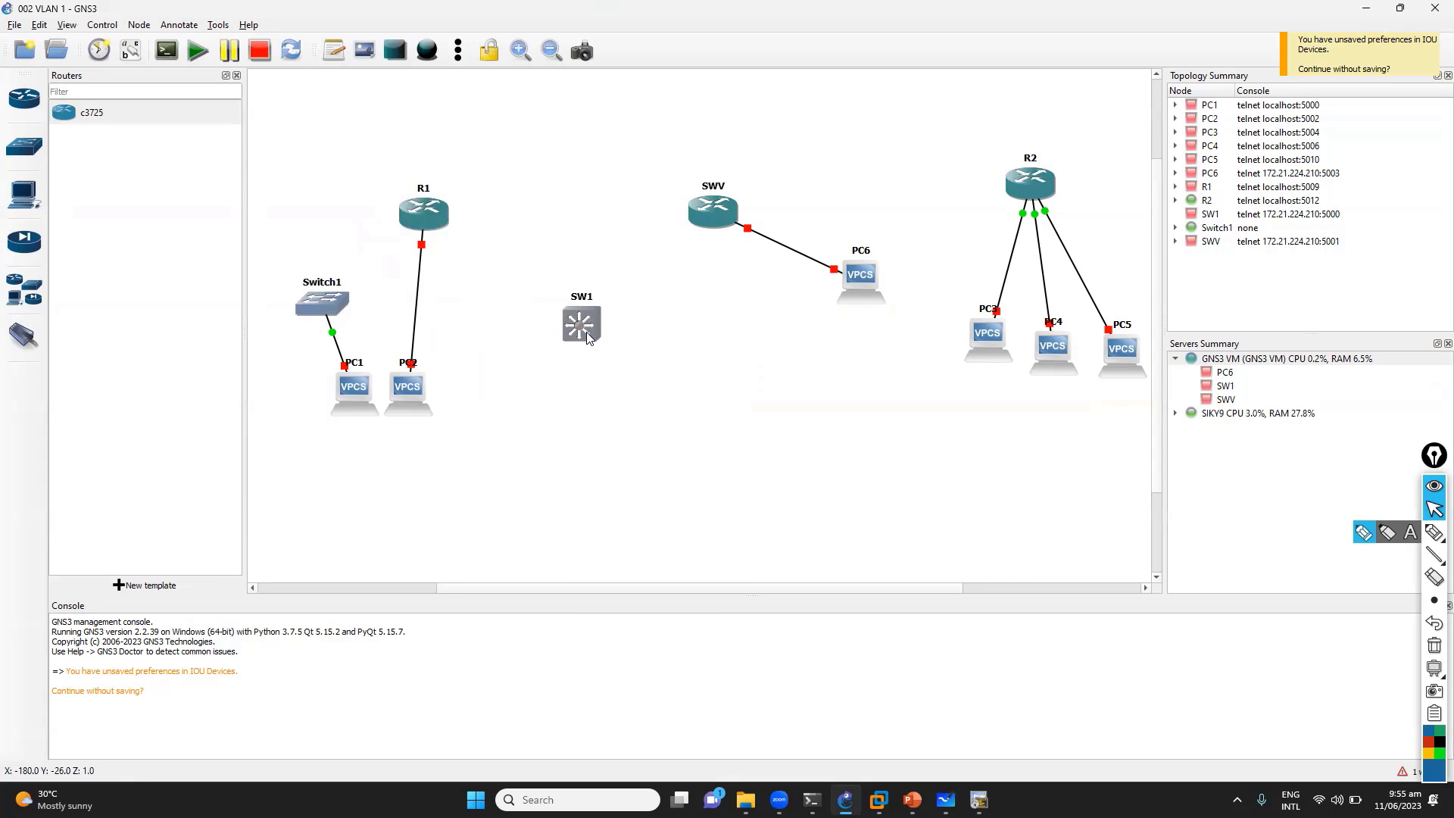
pyautogui.moveTo(766, 346); pyautogui.dragTo(557, 345)
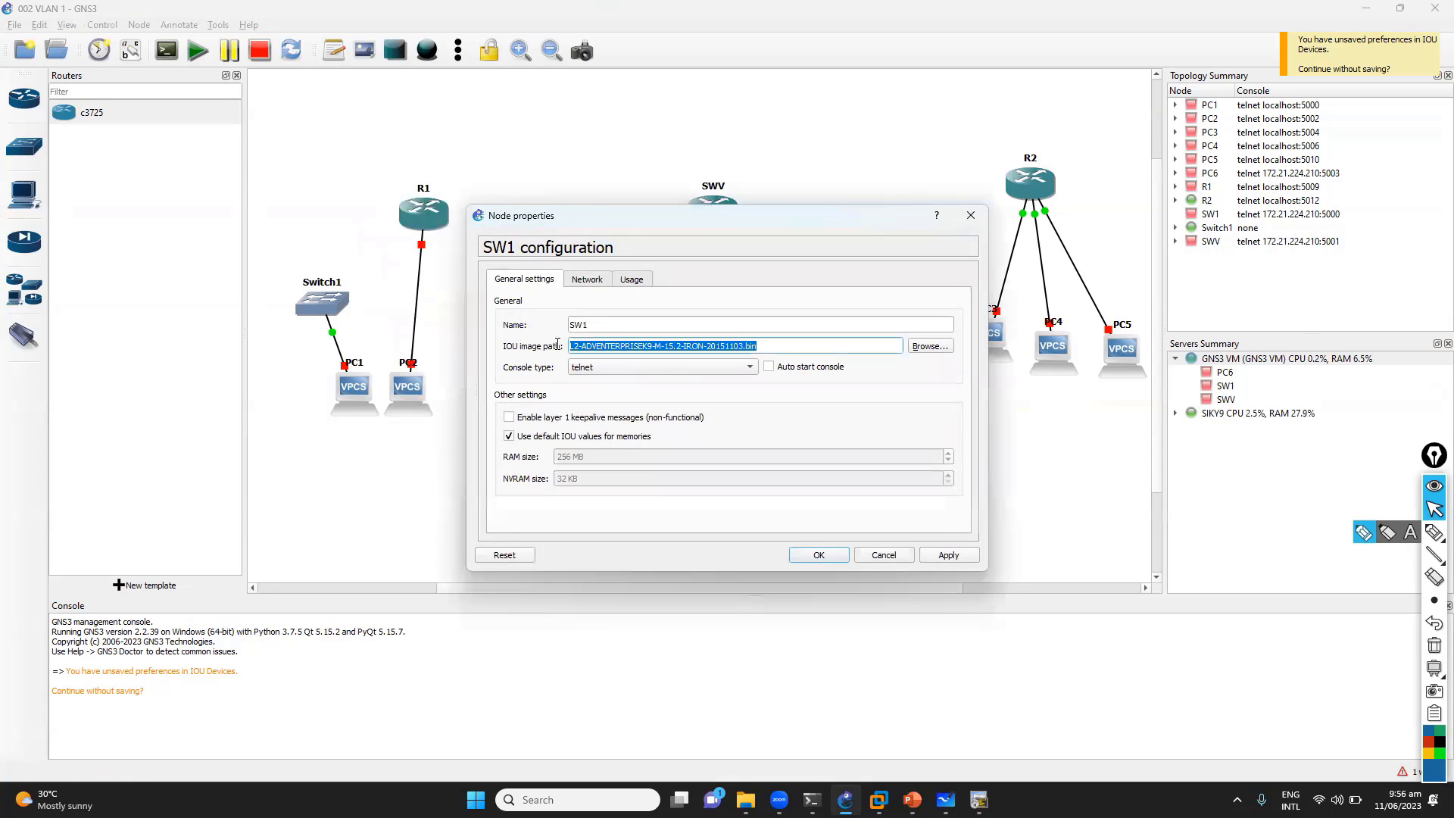
pyautogui.click(588, 281)
pyautogui.click(630, 280)
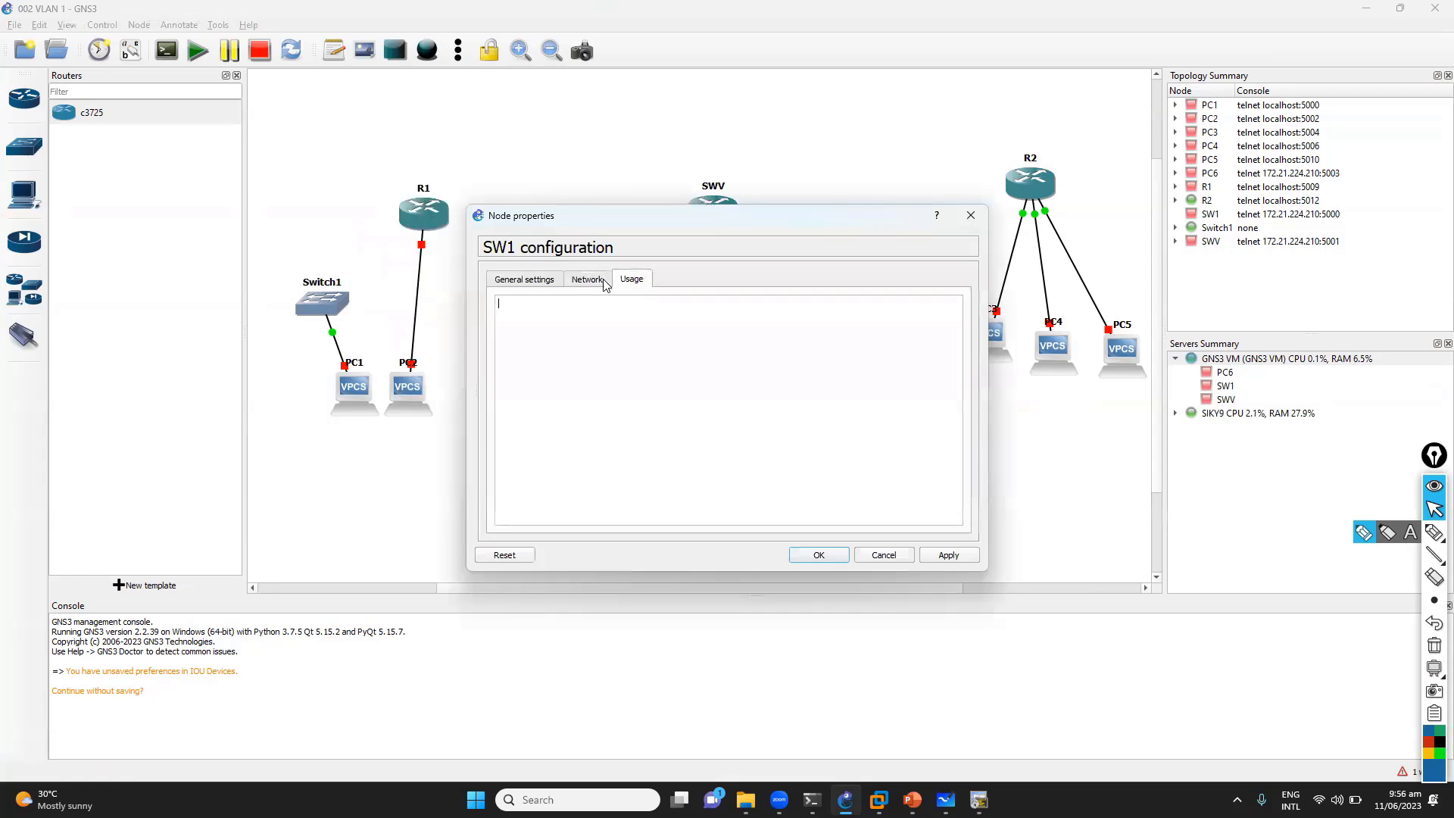
pyautogui.click(589, 280)
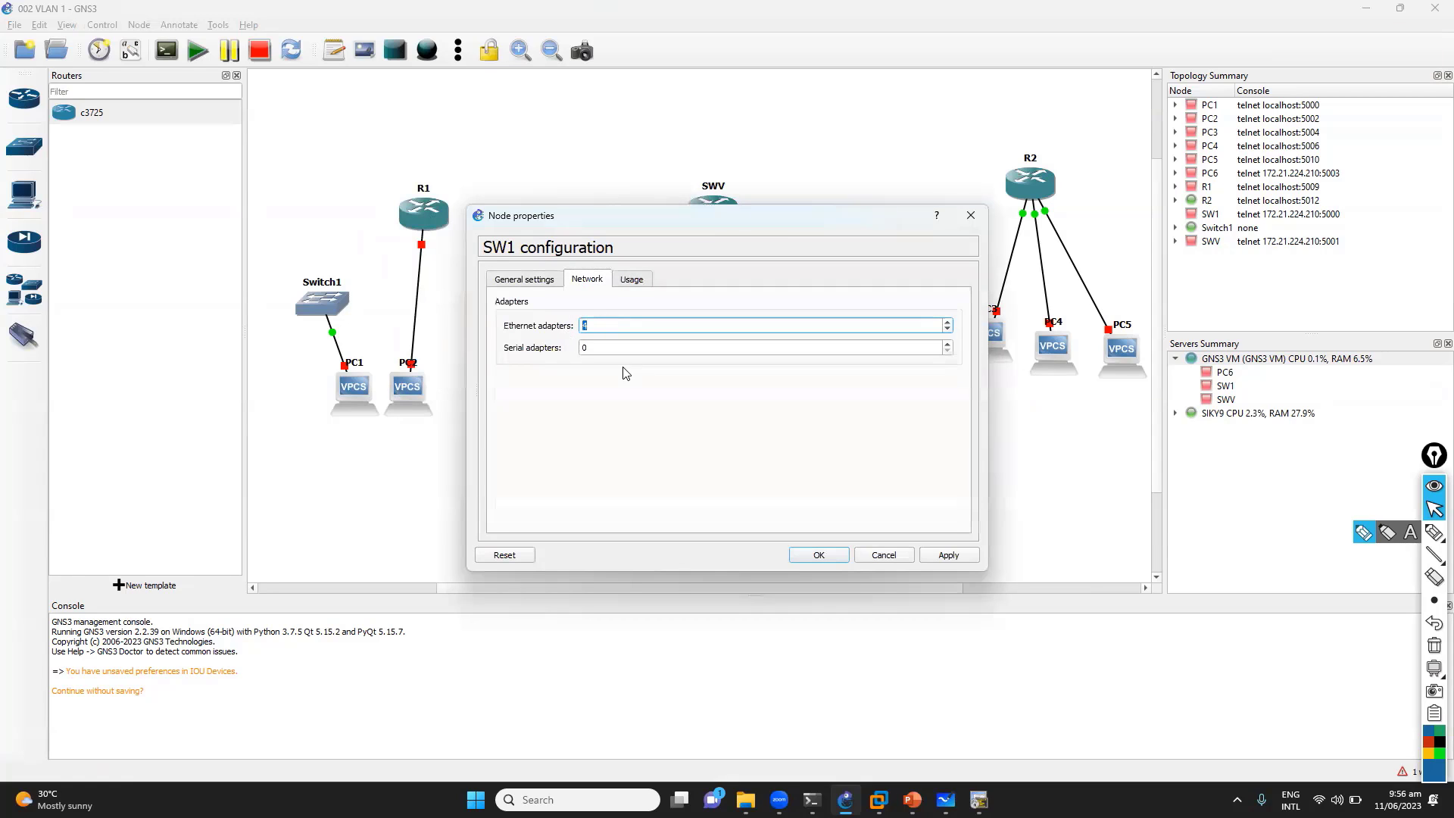
pyautogui.click(884, 555)
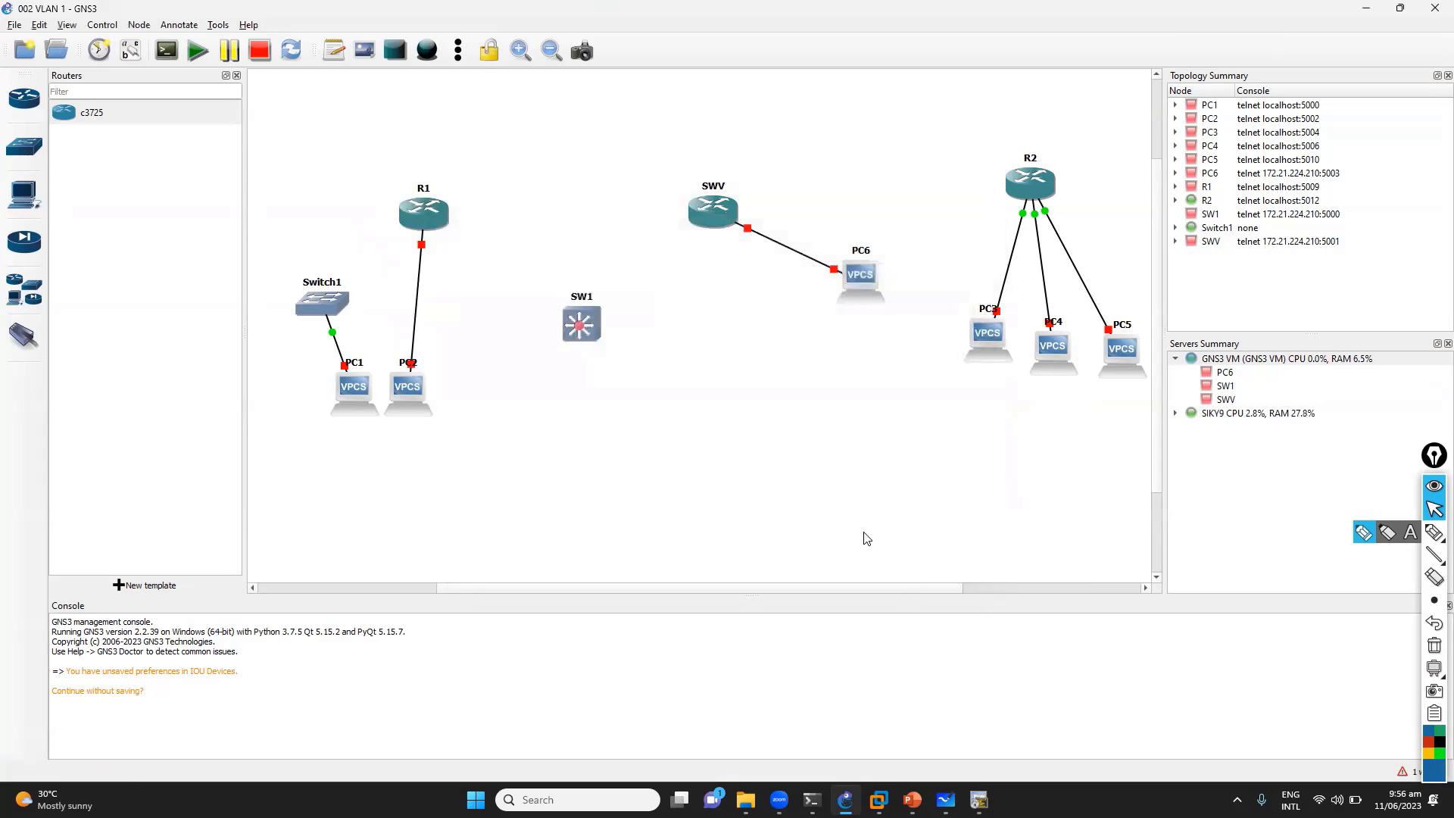
# Step: Try to add an IOU device template named SW1 on the GNS3 VM, using the existing L2 image L2-ADVENTERPRISEK9-M-15.2-IRON-20151103.bin
pyautogui.click(38, 24)
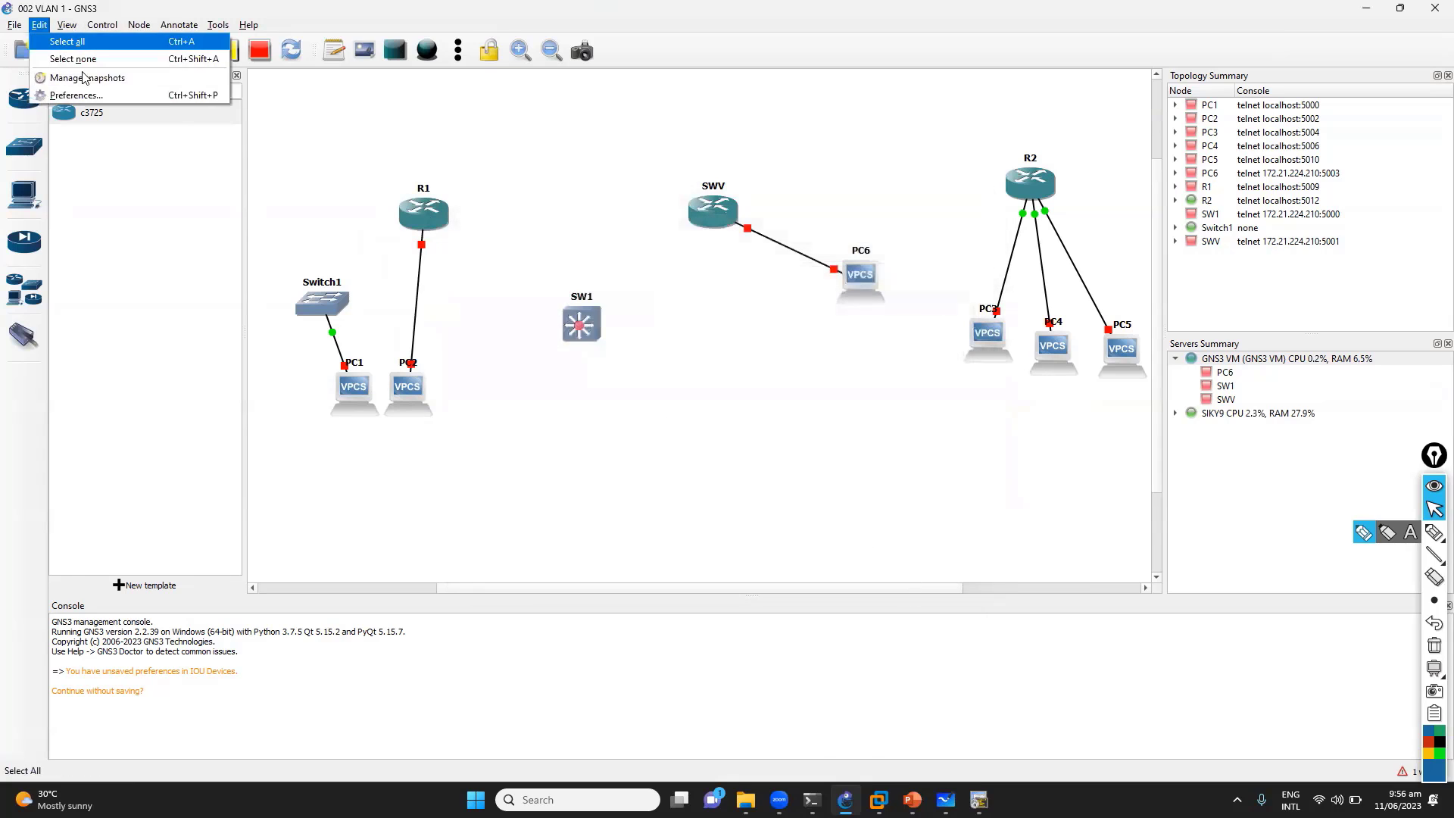
pyautogui.click(97, 101)
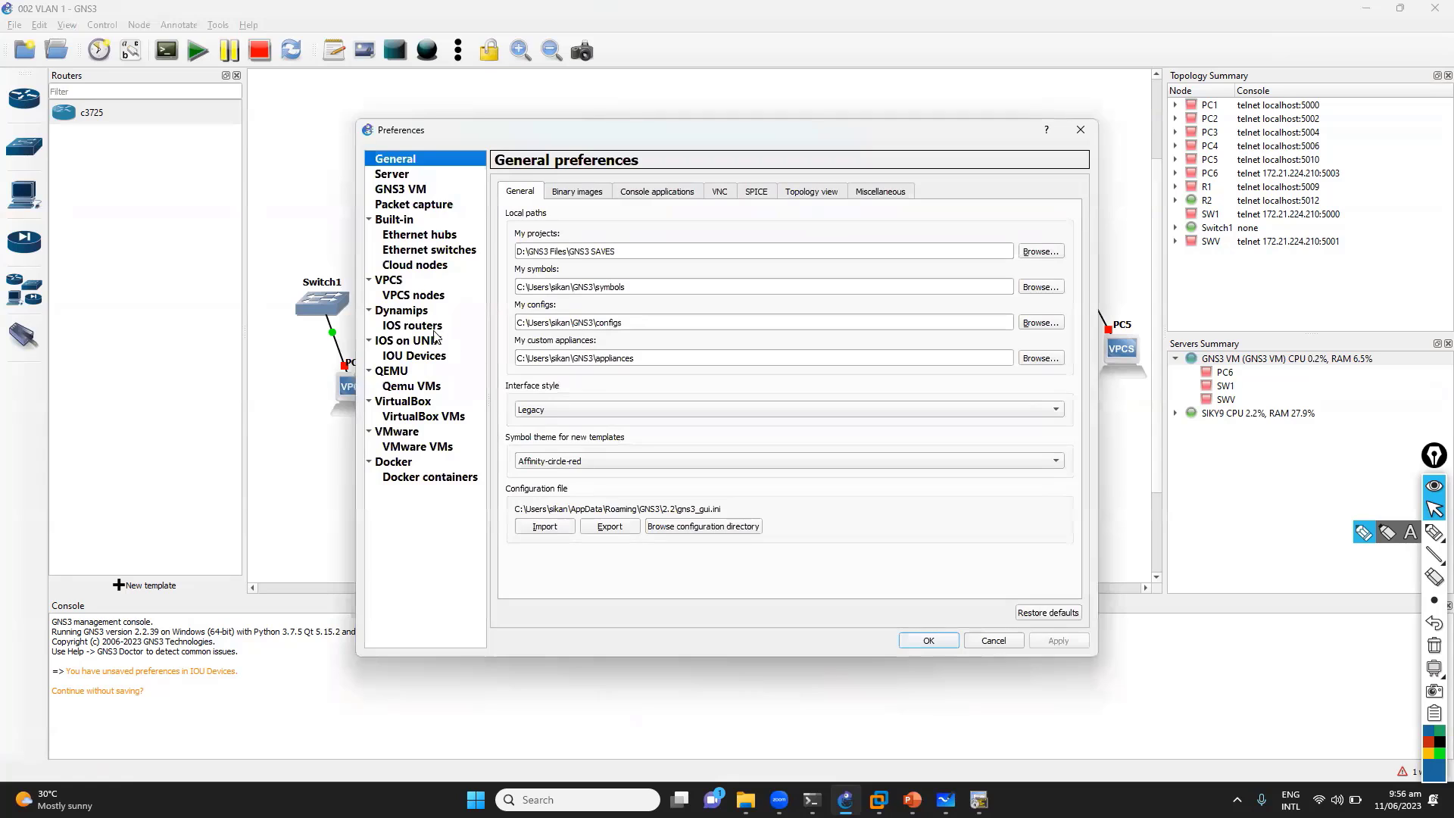
pyautogui.click(428, 362)
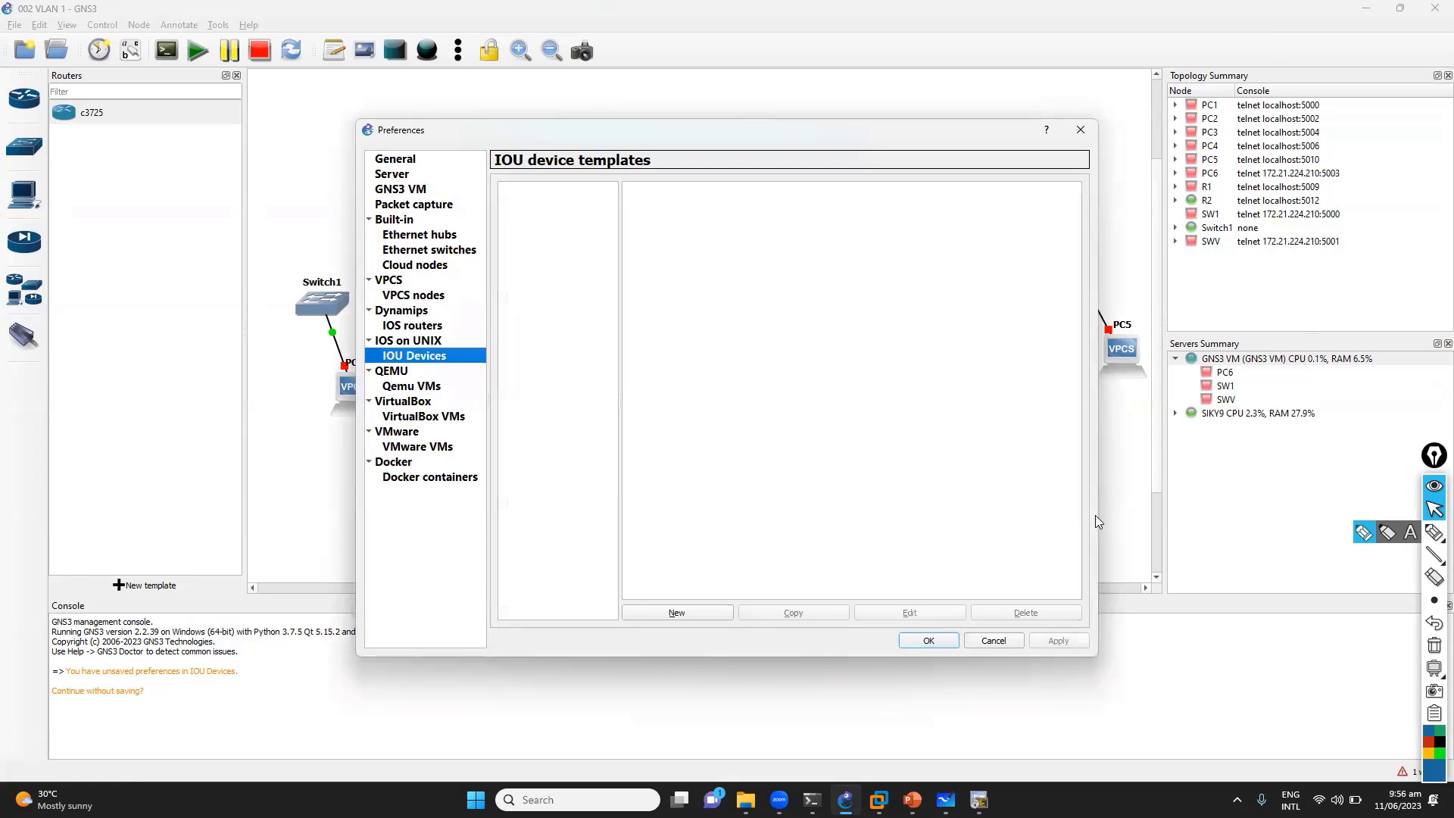
pyautogui.click(693, 614)
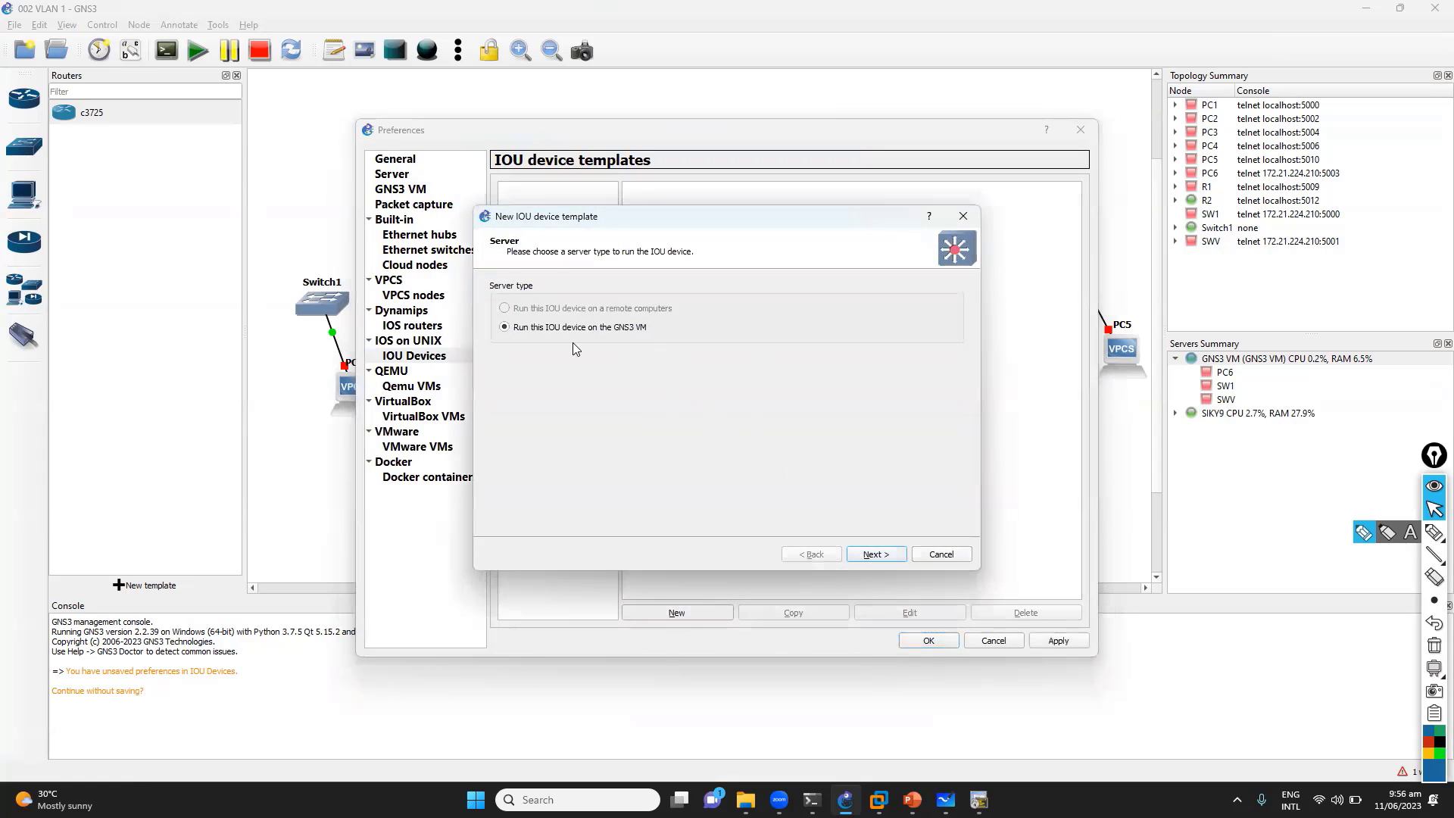
pyautogui.click(869, 554)
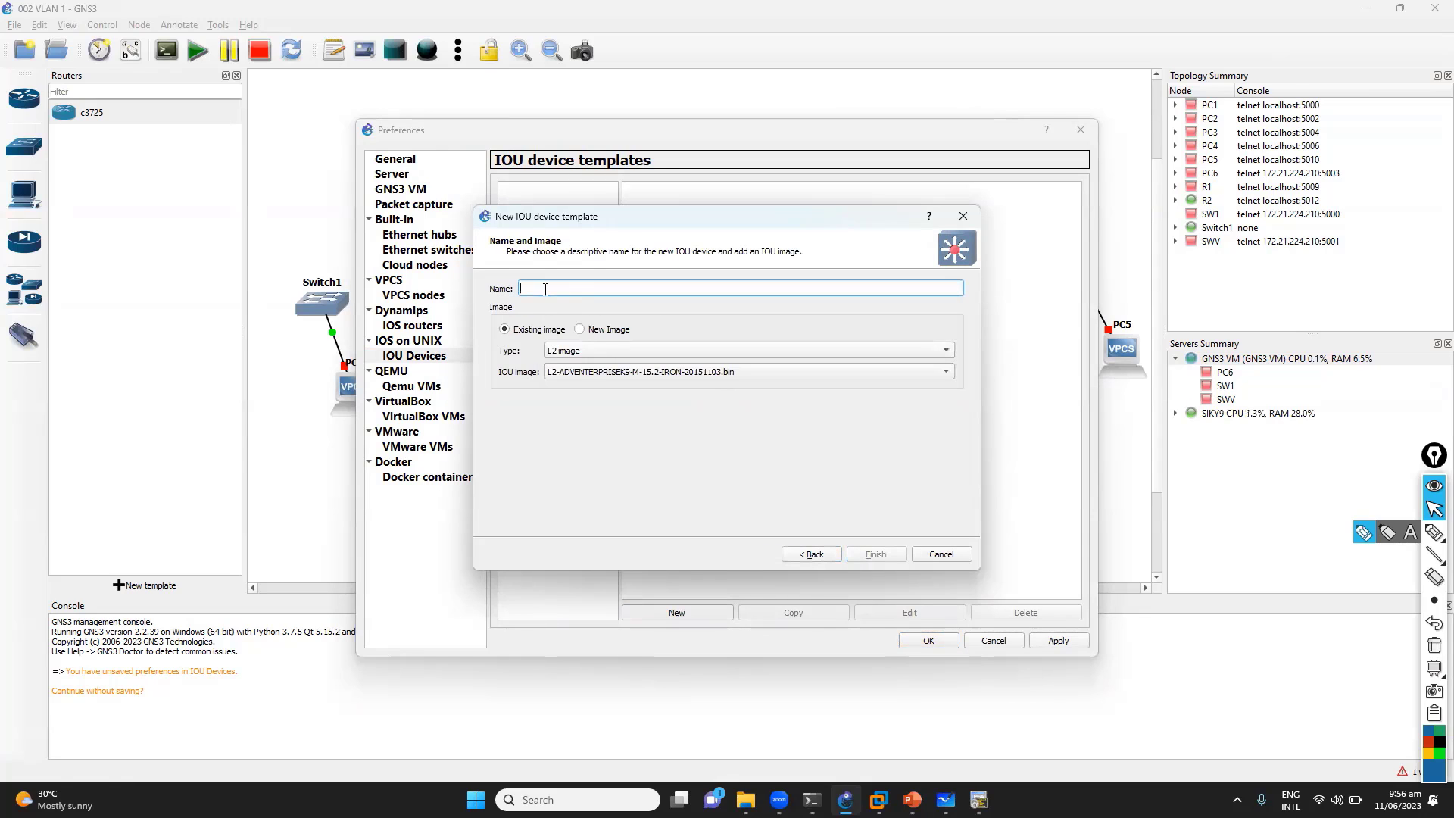
pyautogui.click(619, 374)
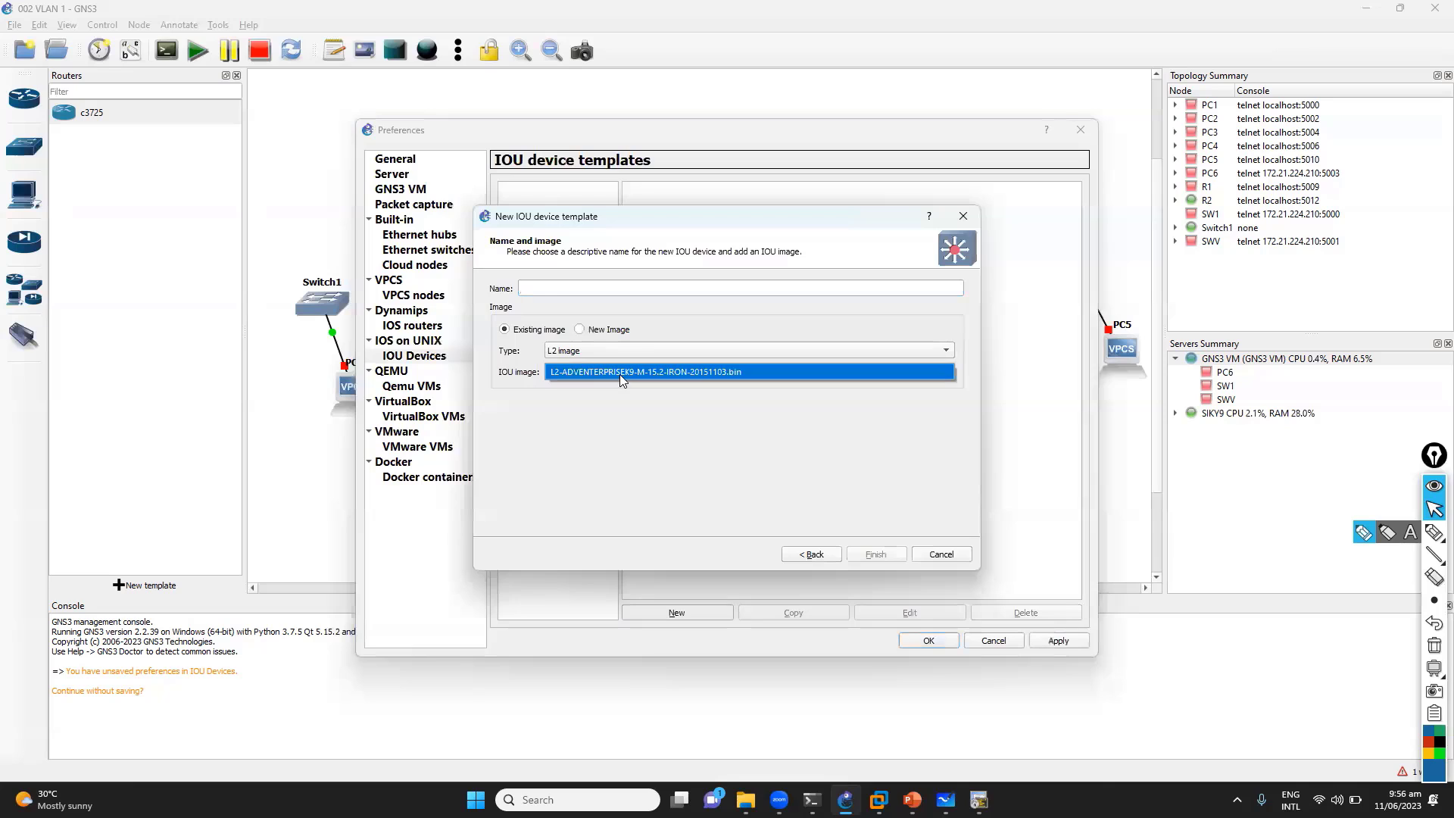
pyautogui.click(620, 374)
pyautogui.click(542, 290)
pyautogui.write('SW')
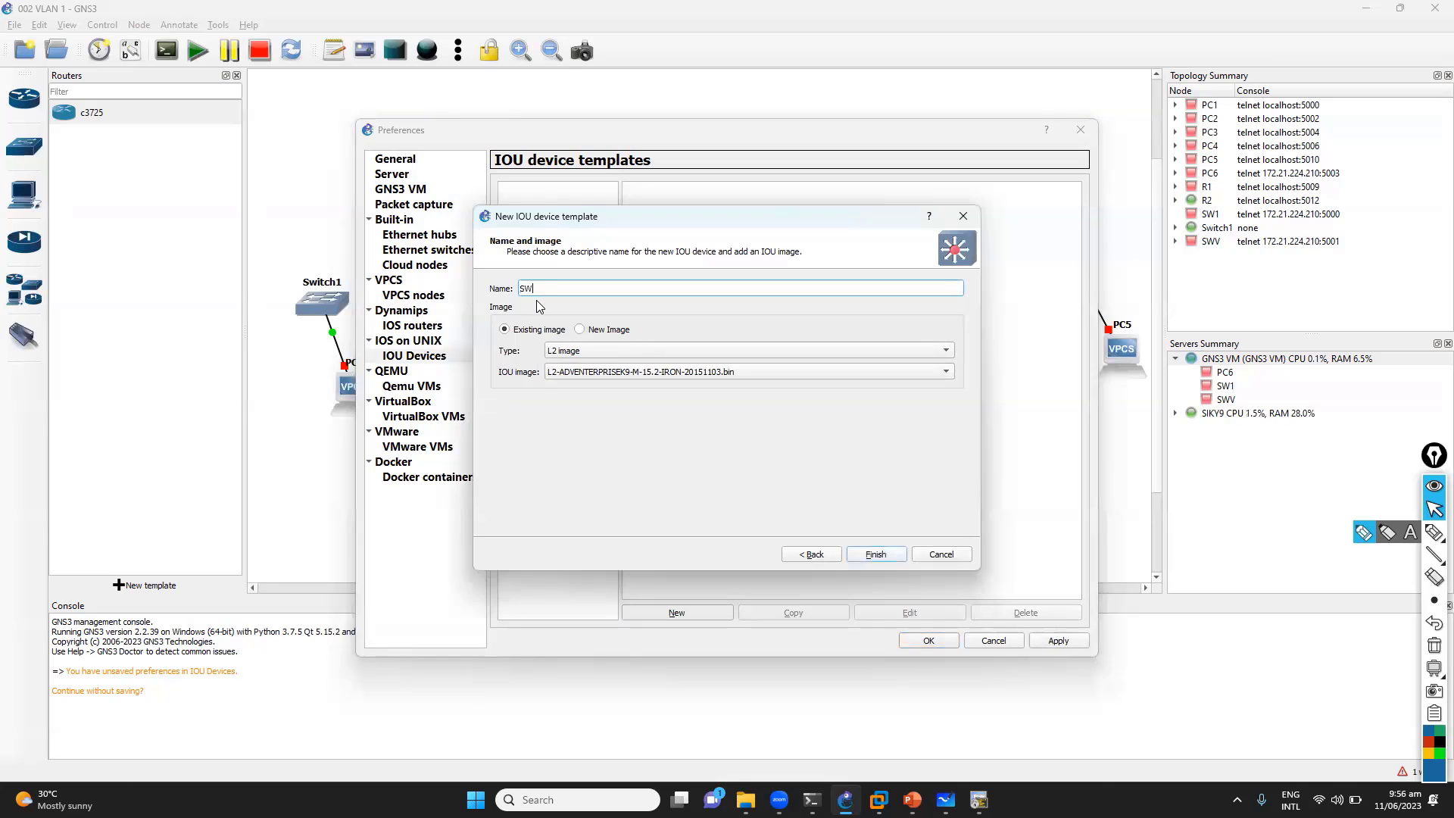
pyautogui.write('1')
pyautogui.click(876, 555)
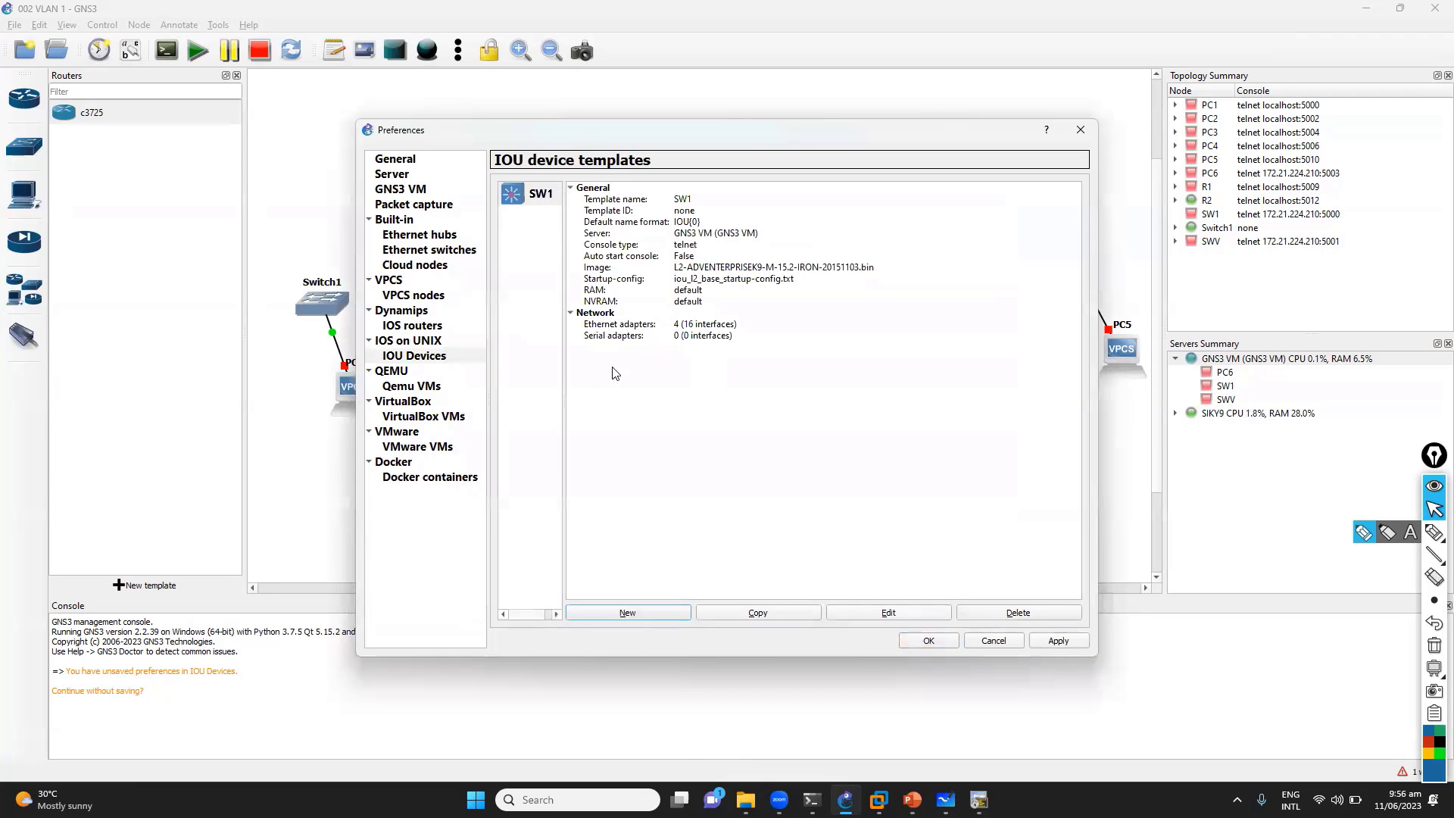
# Step: Check the IOU licence settings for IOS on UNIX, and close the preferences without saving
pyautogui.click(429, 341)
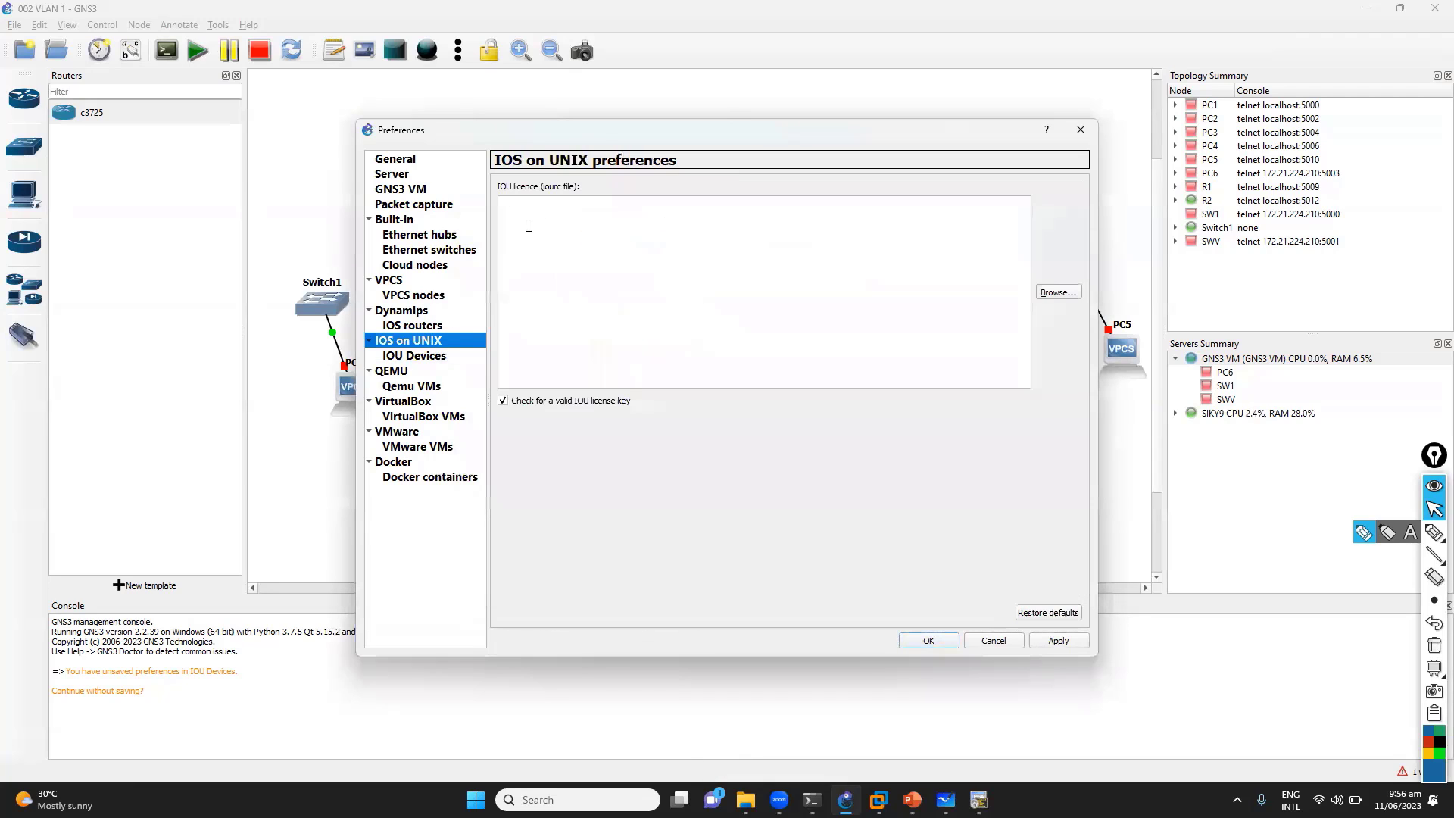
pyautogui.click(997, 641)
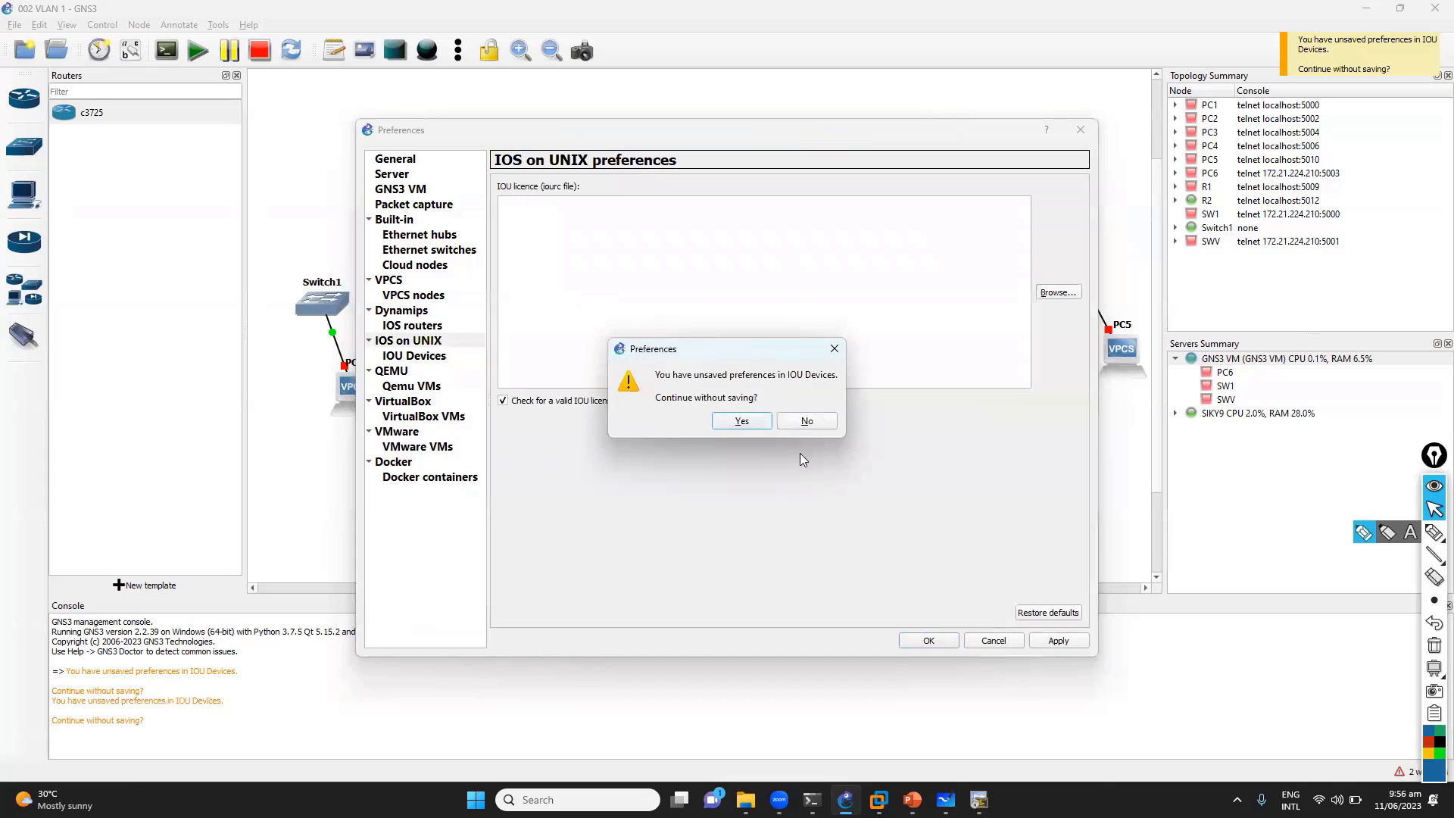
pyautogui.click(743, 421)
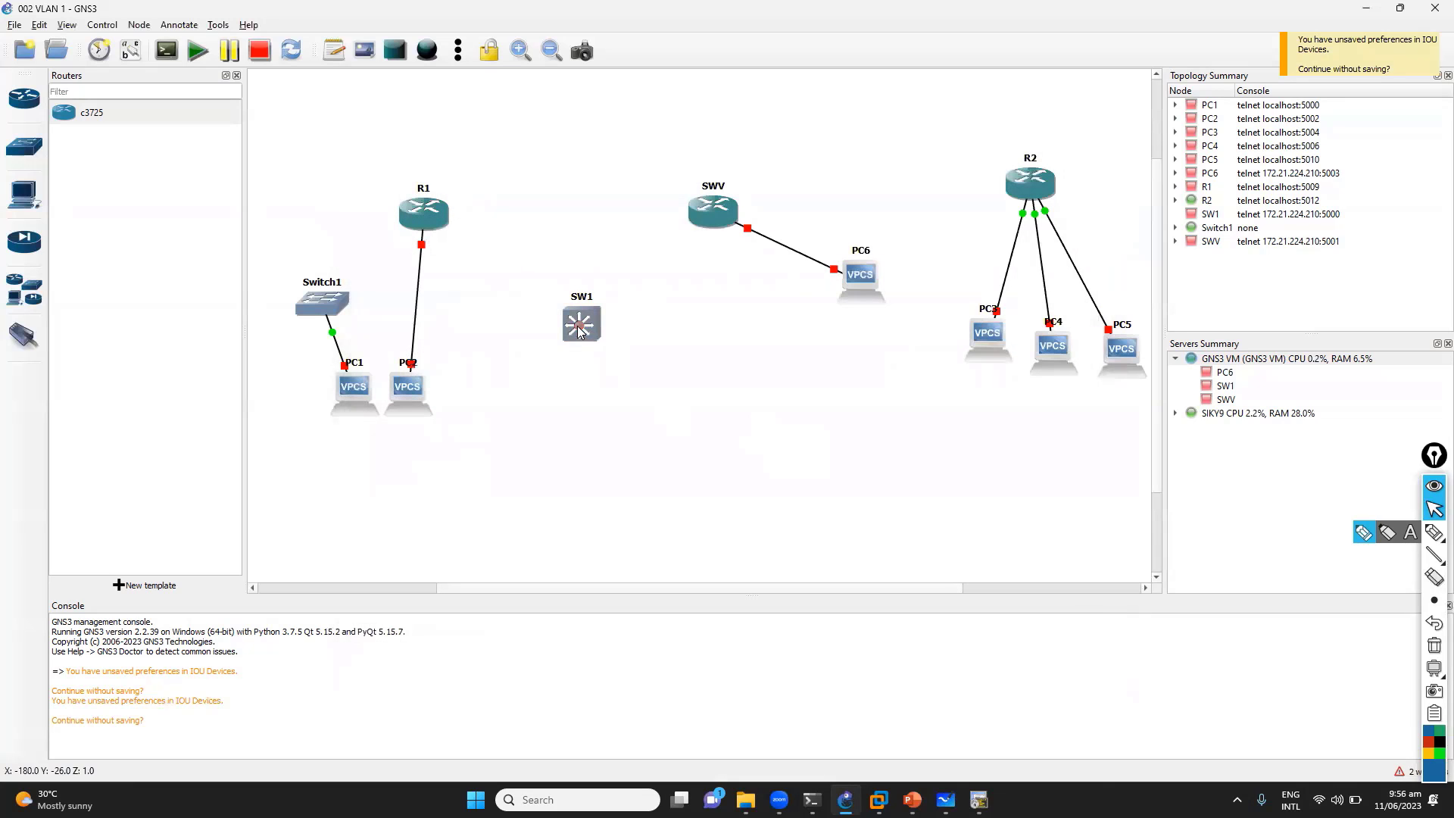
# Step: Move SW1 slightly down and to the right in the topology, start it and open its console
pyautogui.moveTo(581, 326); pyautogui.dragTo(611, 337)
pyautogui.rightClick(611, 336)
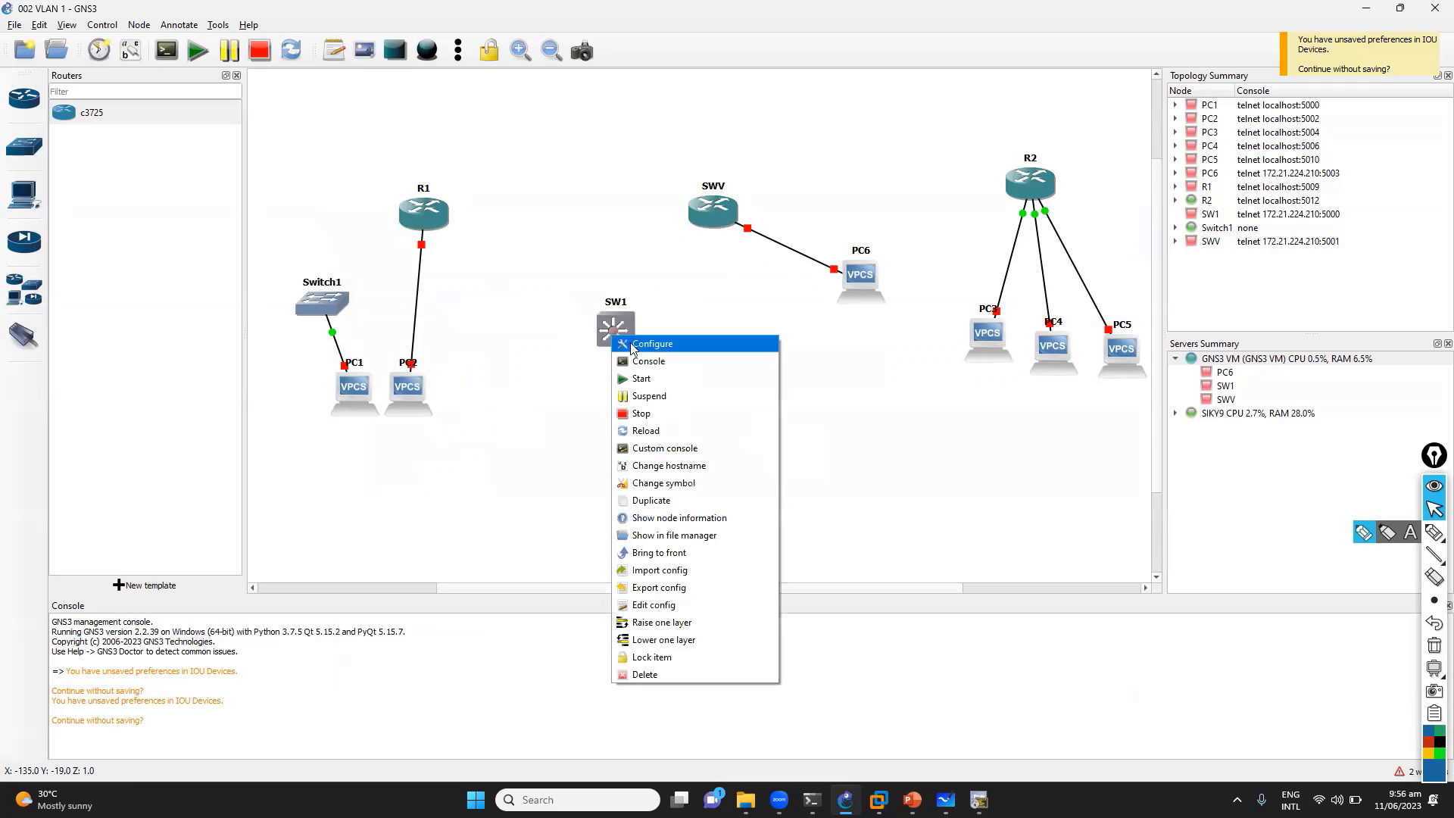
pyautogui.click(645, 377)
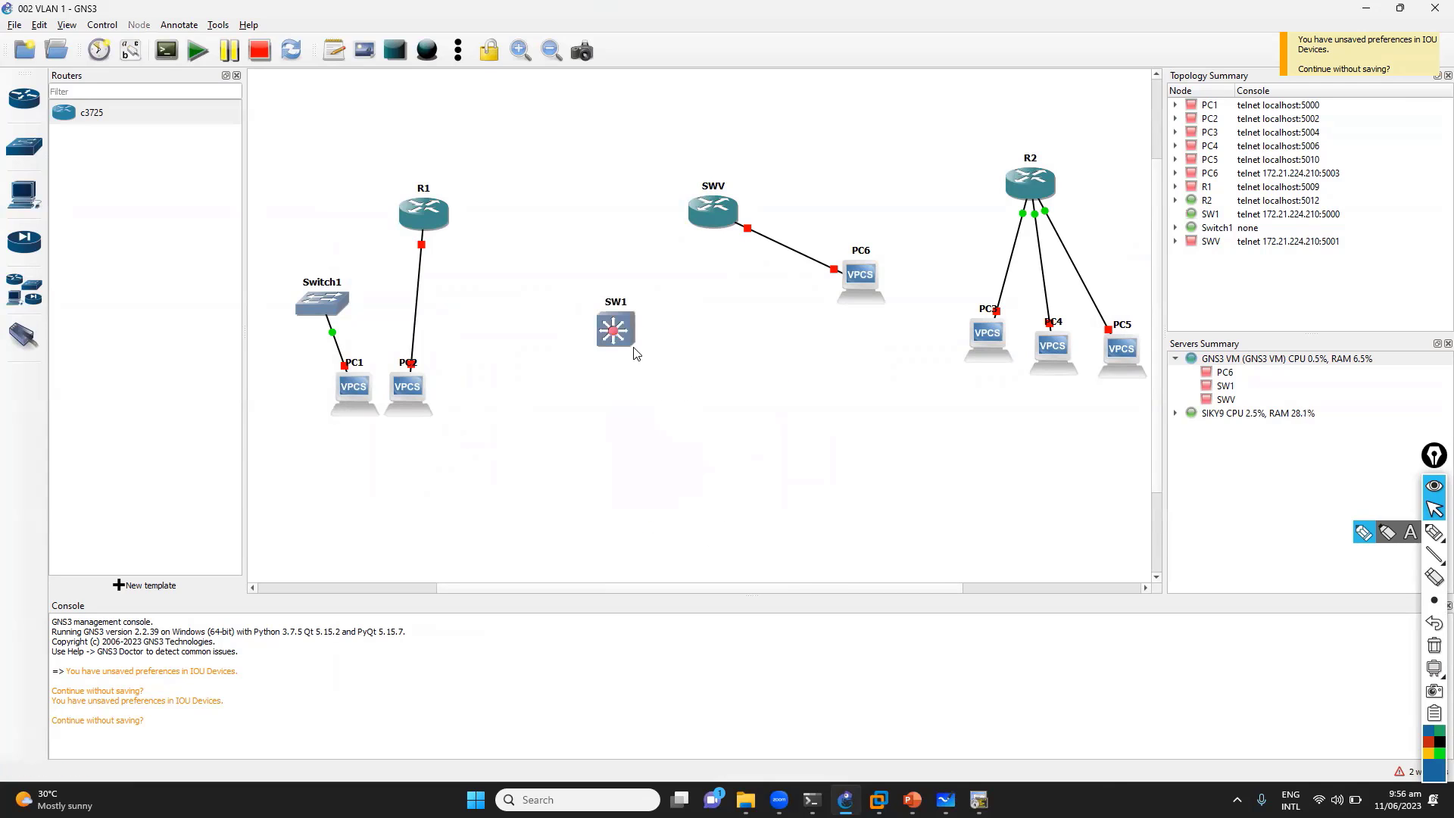
pyautogui.rightClick(614, 336)
pyautogui.click(647, 365)
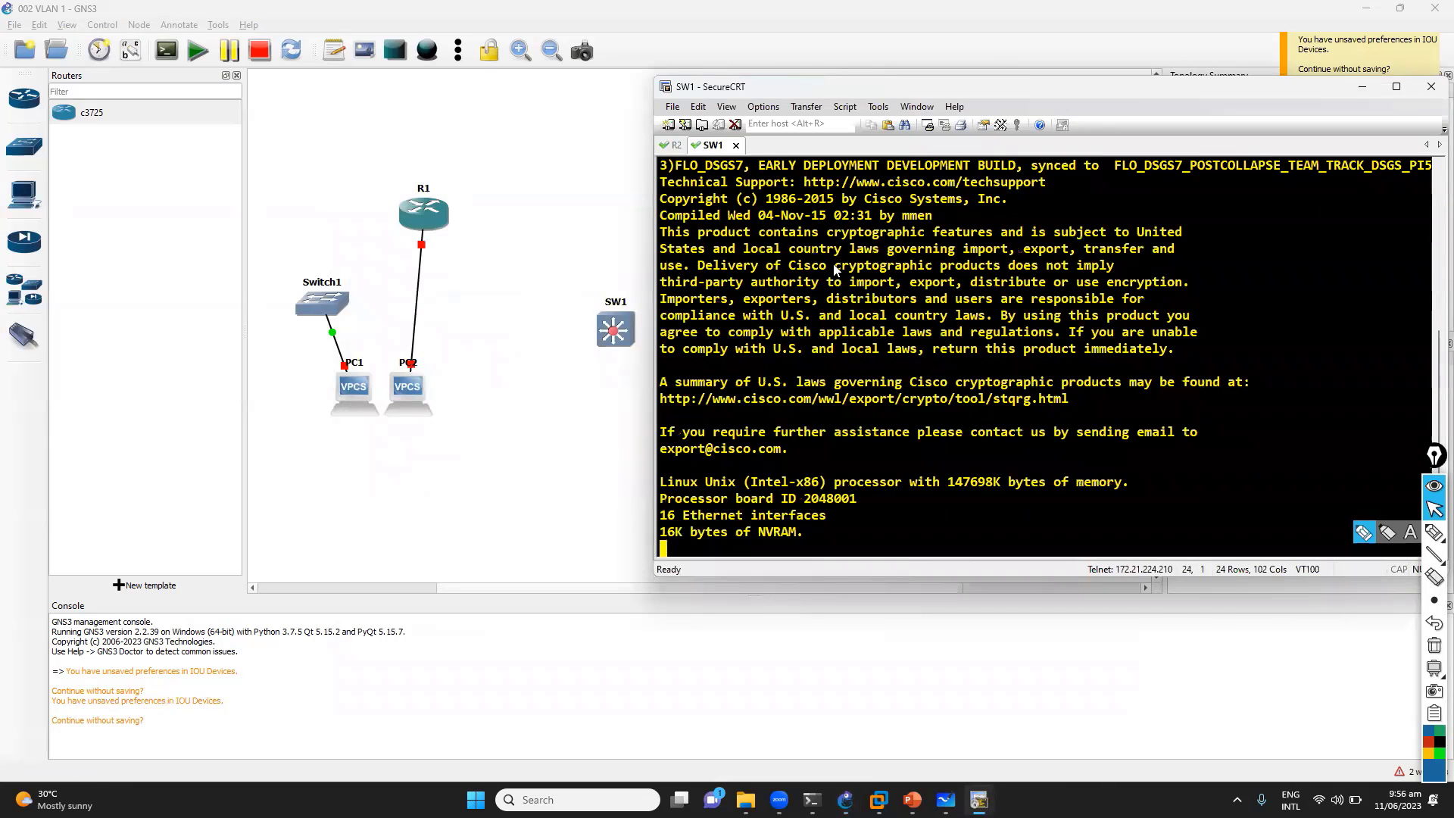
# Step: Switch to Microsoft Whiteboard and write "CPU/memory high" beside the IOSv option and an underlined "low" with an arrow beside IOU/IOL
pyautogui.hotkey('alt', 'Tab')
pyautogui.press('Tab')
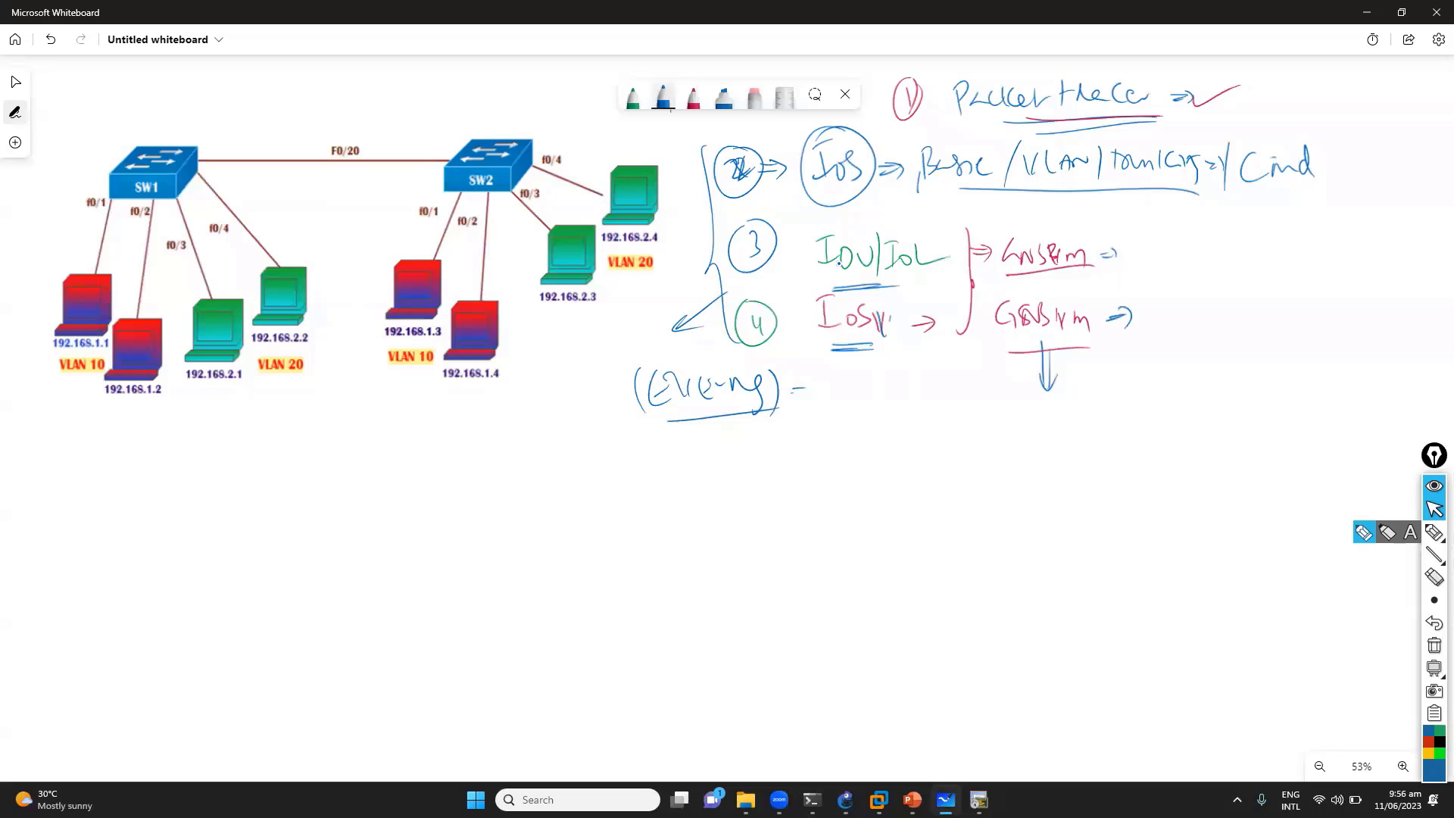
pyautogui.moveTo(1166, 308); pyautogui.dragTo(1166, 327)
pyautogui.moveTo(1182, 309); pyautogui.dragTo(1215, 345)
pyautogui.moveTo(1230, 330); pyautogui.dragTo(1239, 330)
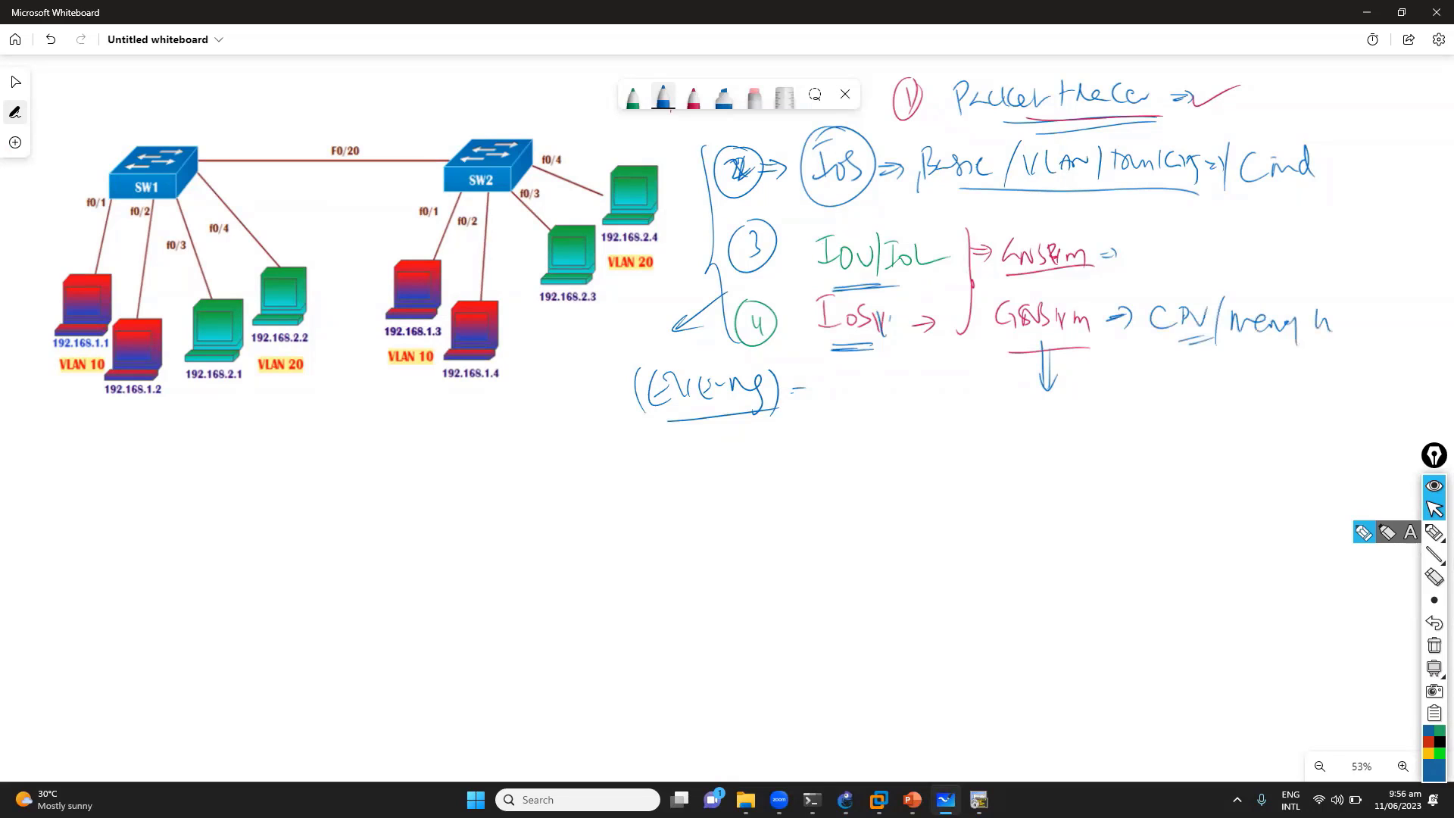
pyautogui.moveTo(1347, 314); pyautogui.dragTo(1348, 332)
pyautogui.moveTo(1360, 307); pyautogui.dragTo(1355, 330)
# Step: Write "e0/0, e0/1" in blue after the IOU/IOL note and a circled "g0/1, g0/2" with a downward arrow after the IOSv note
pyautogui.click(633, 96)
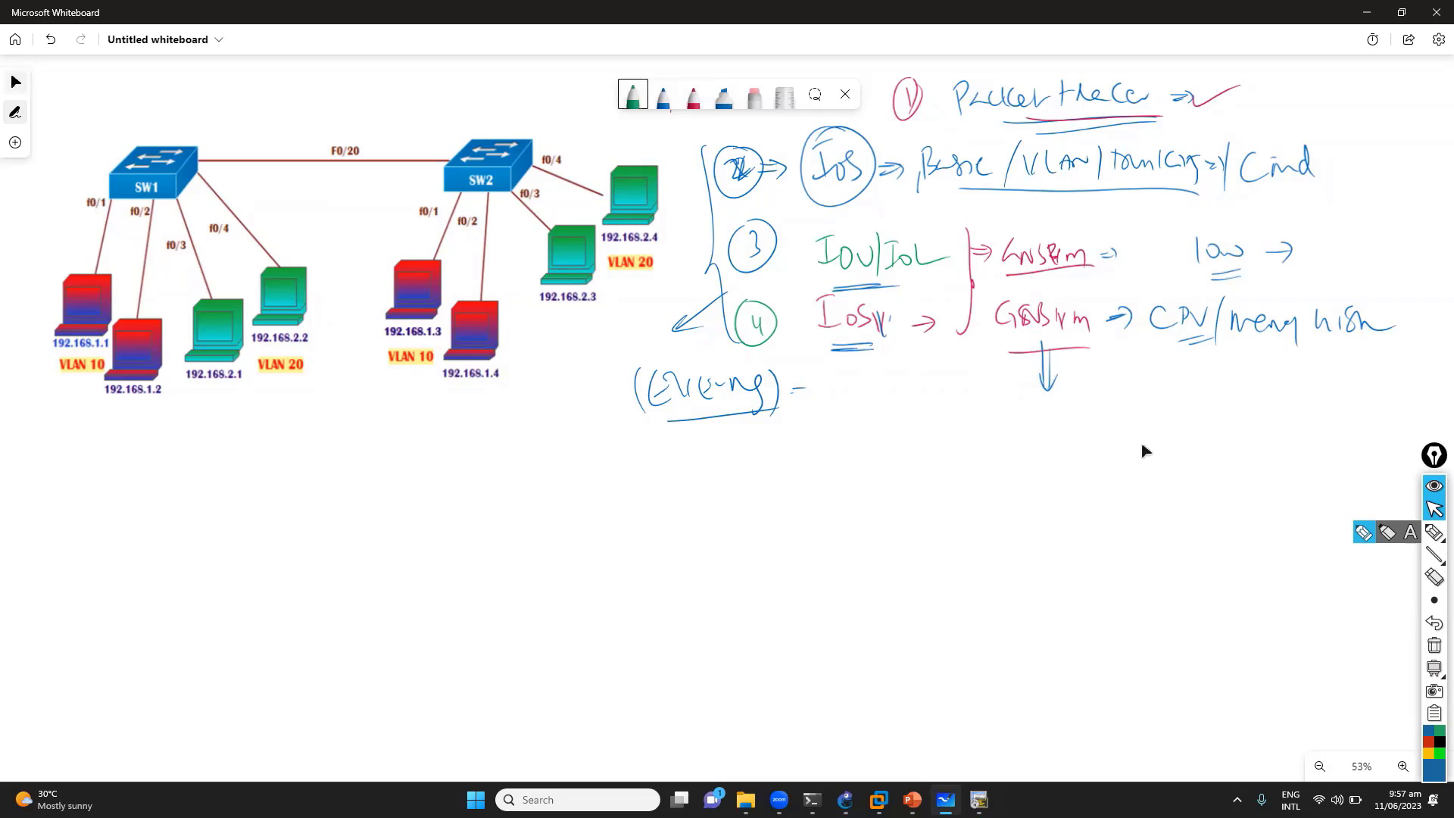
pyautogui.moveTo(1145, 451); pyautogui.dragTo(957, 451)
pyautogui.click(663, 96)
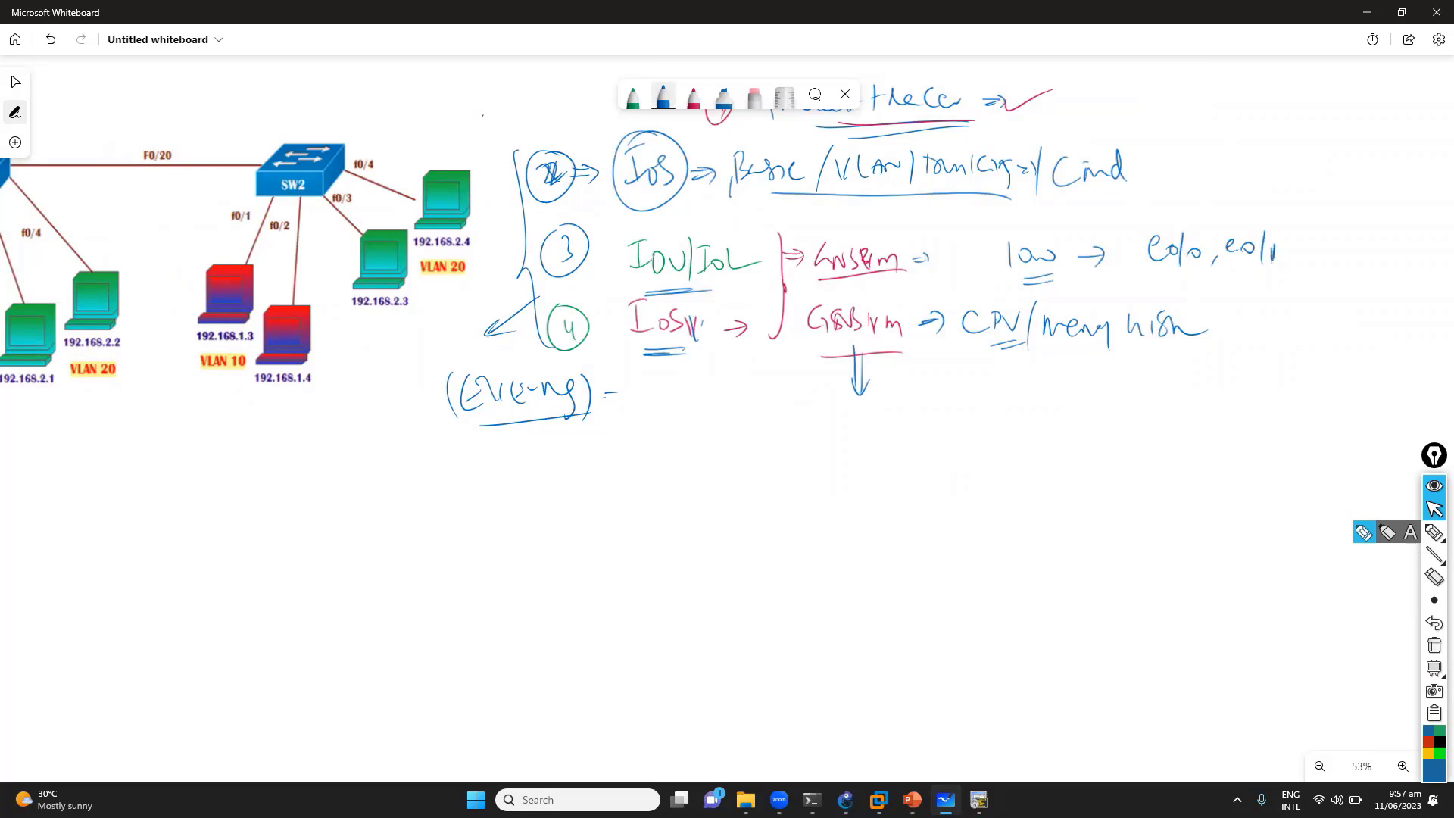
pyautogui.moveTo(1228, 339); pyautogui.dragTo(1219, 353)
pyautogui.moveTo(1251, 321)
pyautogui.mouseDown()
pyautogui.moveTo(1281, 349)
pyautogui.moveTo(1334, 334)
pyautogui.mouseUp()
pyautogui.moveTo(1352, 325); pyautogui.dragTo(1361, 333)
pyautogui.moveTo(1253, 363)
pyautogui.mouseDown()
pyautogui.moveTo(1211, 356)
pyautogui.moveTo(1277, 363)
pyautogui.mouseUp()
pyautogui.moveTo(1287, 362); pyautogui.dragTo(1286, 398)
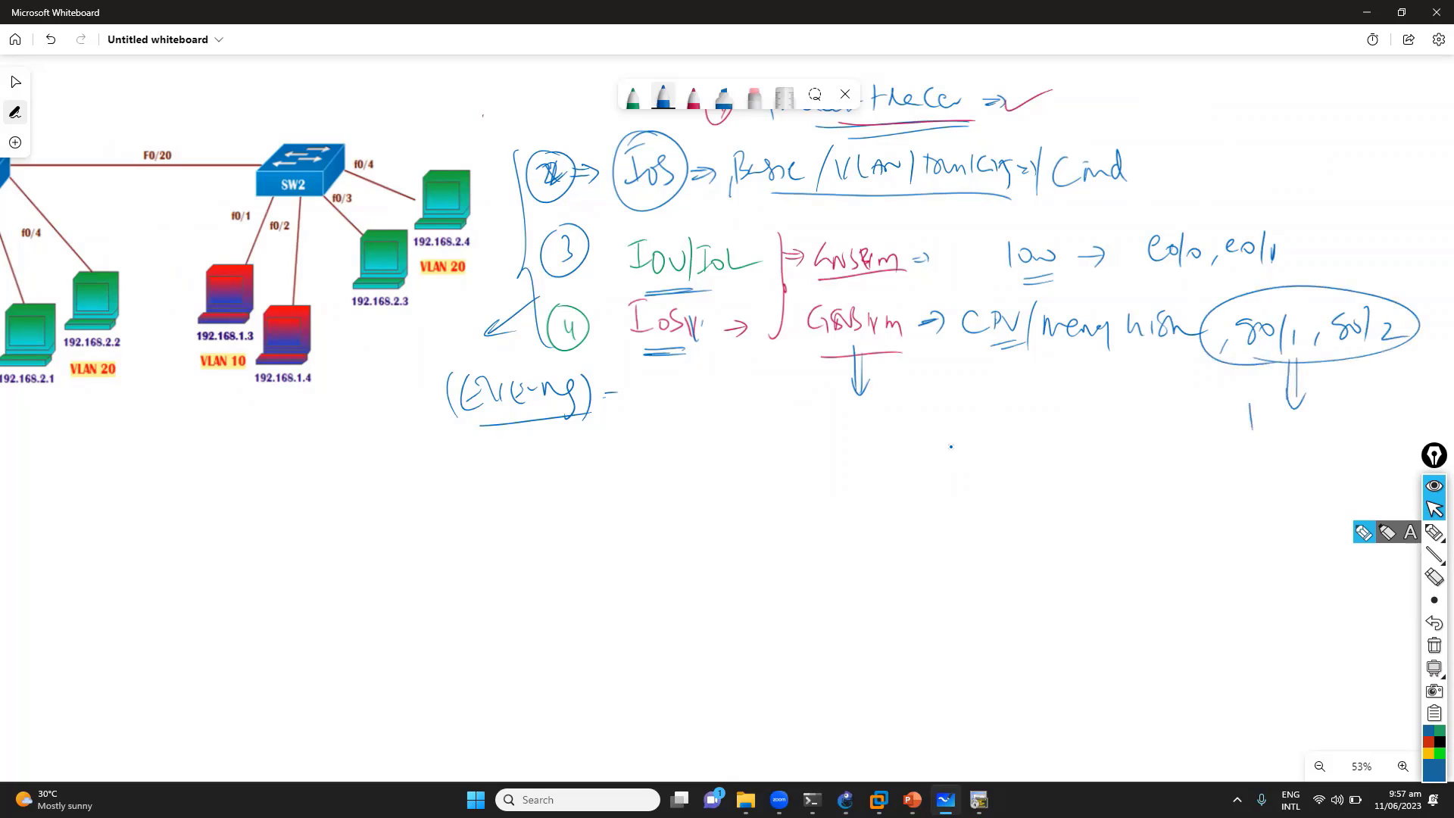
# Step: Switch to SW1's SecureCRT console, enter enable, and run show ip int brief
pyautogui.hotkey('alt', 'Tab')
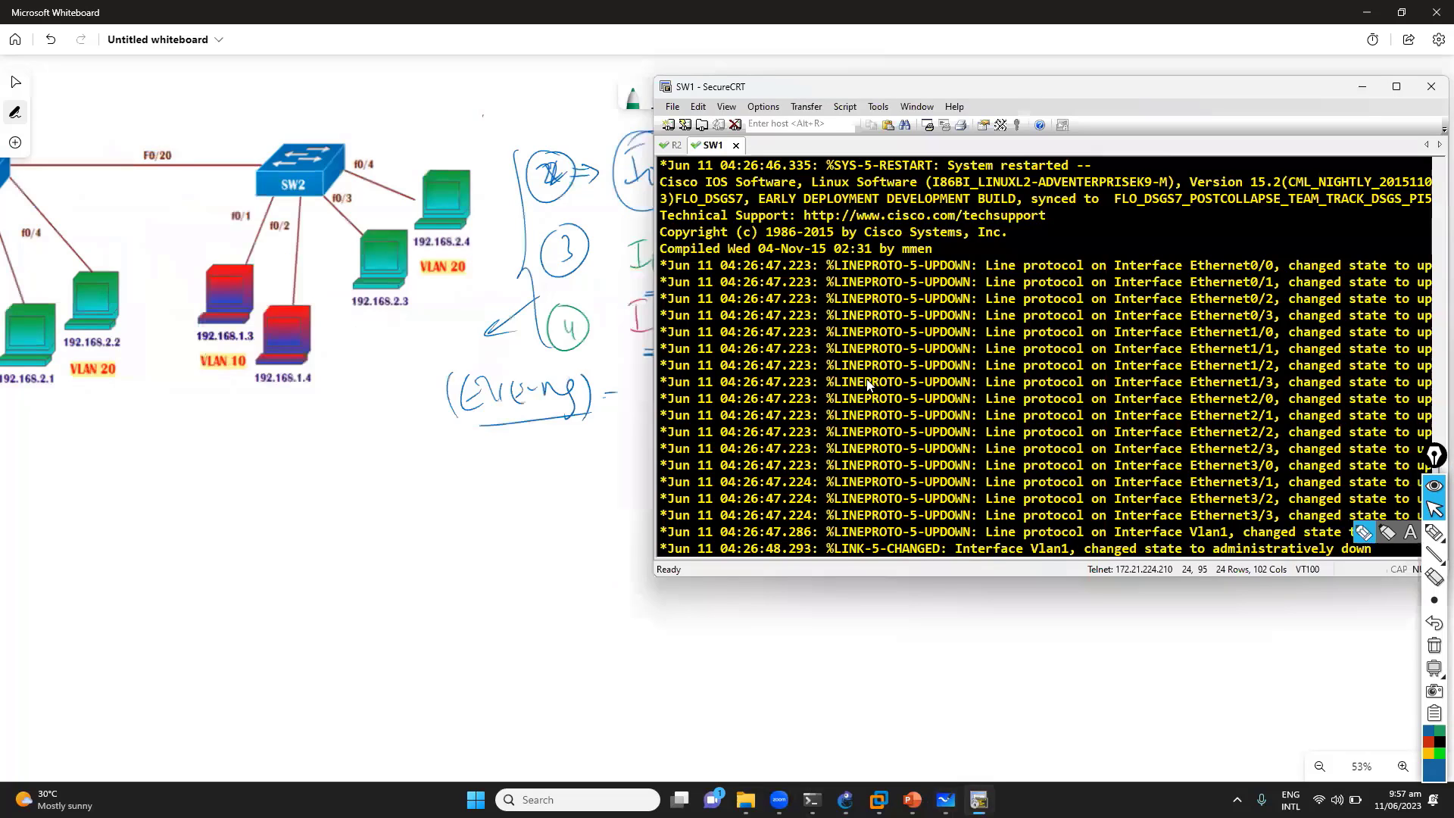
pyautogui.press('Return')
pyautogui.press('Return')
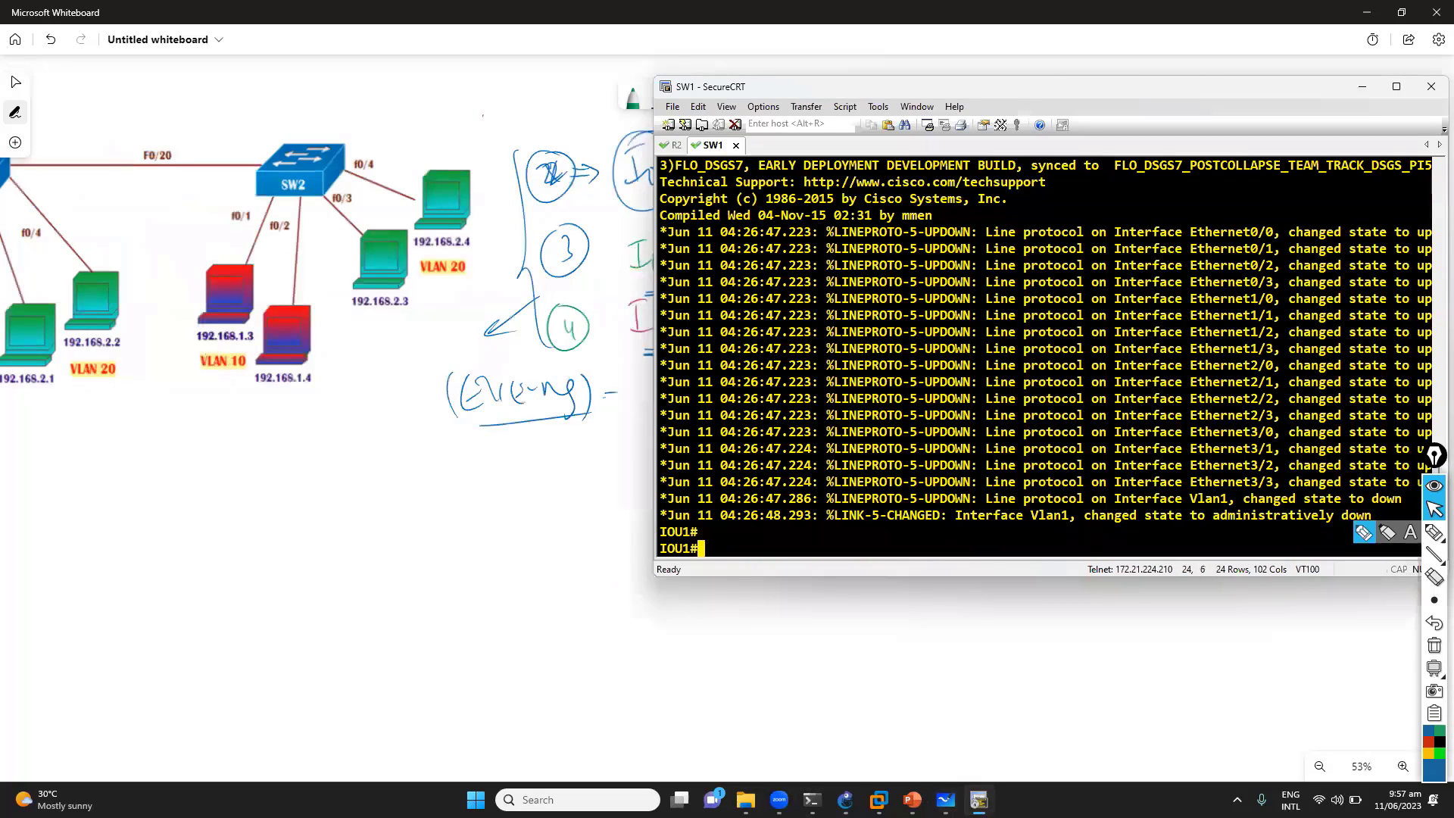
pyautogui.write('en')
pyautogui.press('Tab')
pyautogui.press('Return')
pyautogui.press('Return')
pyautogui.write('show ip int ')
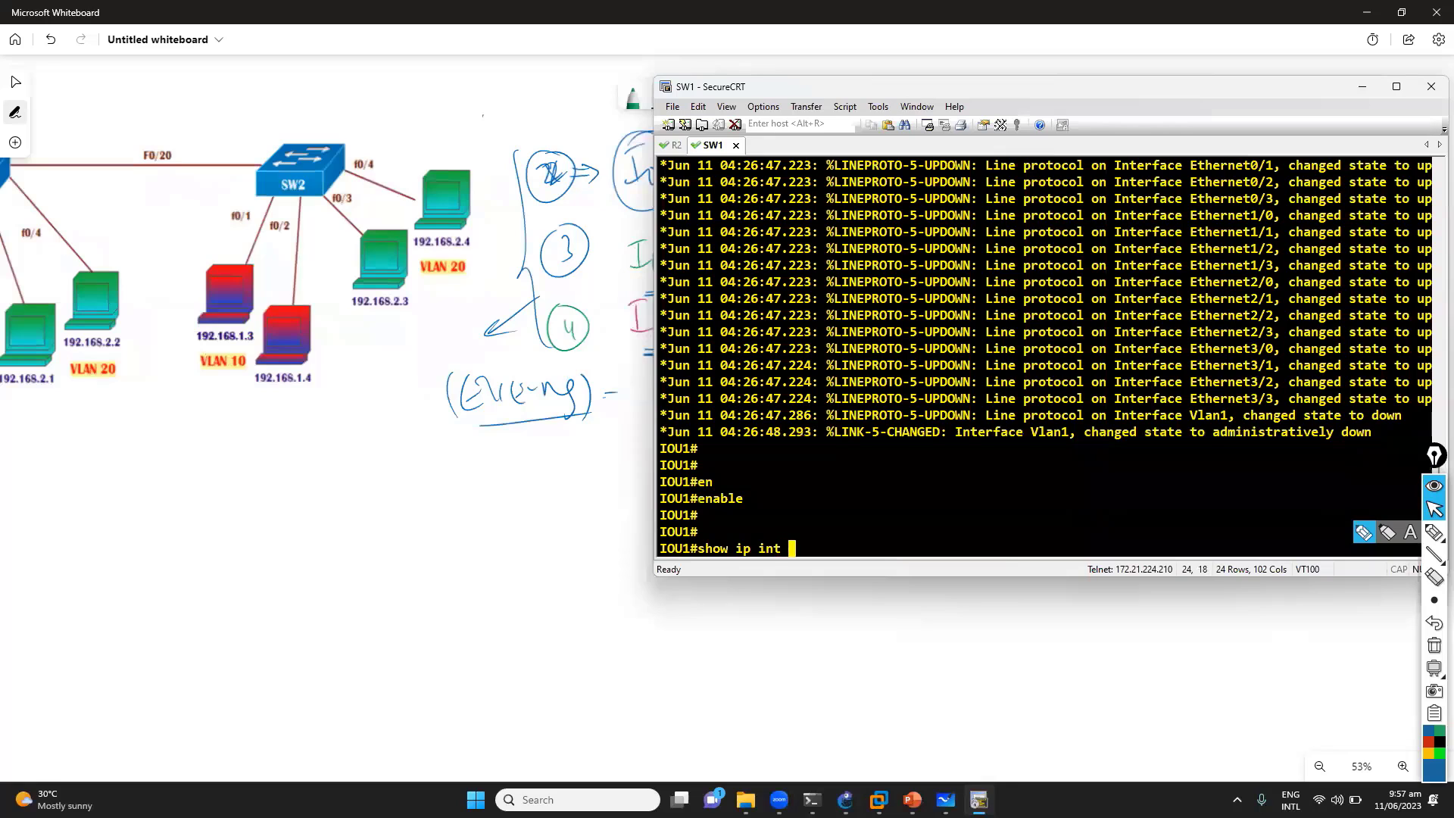
pyautogui.write('br')
pyautogui.press('Tab')
pyautogui.press('Return')
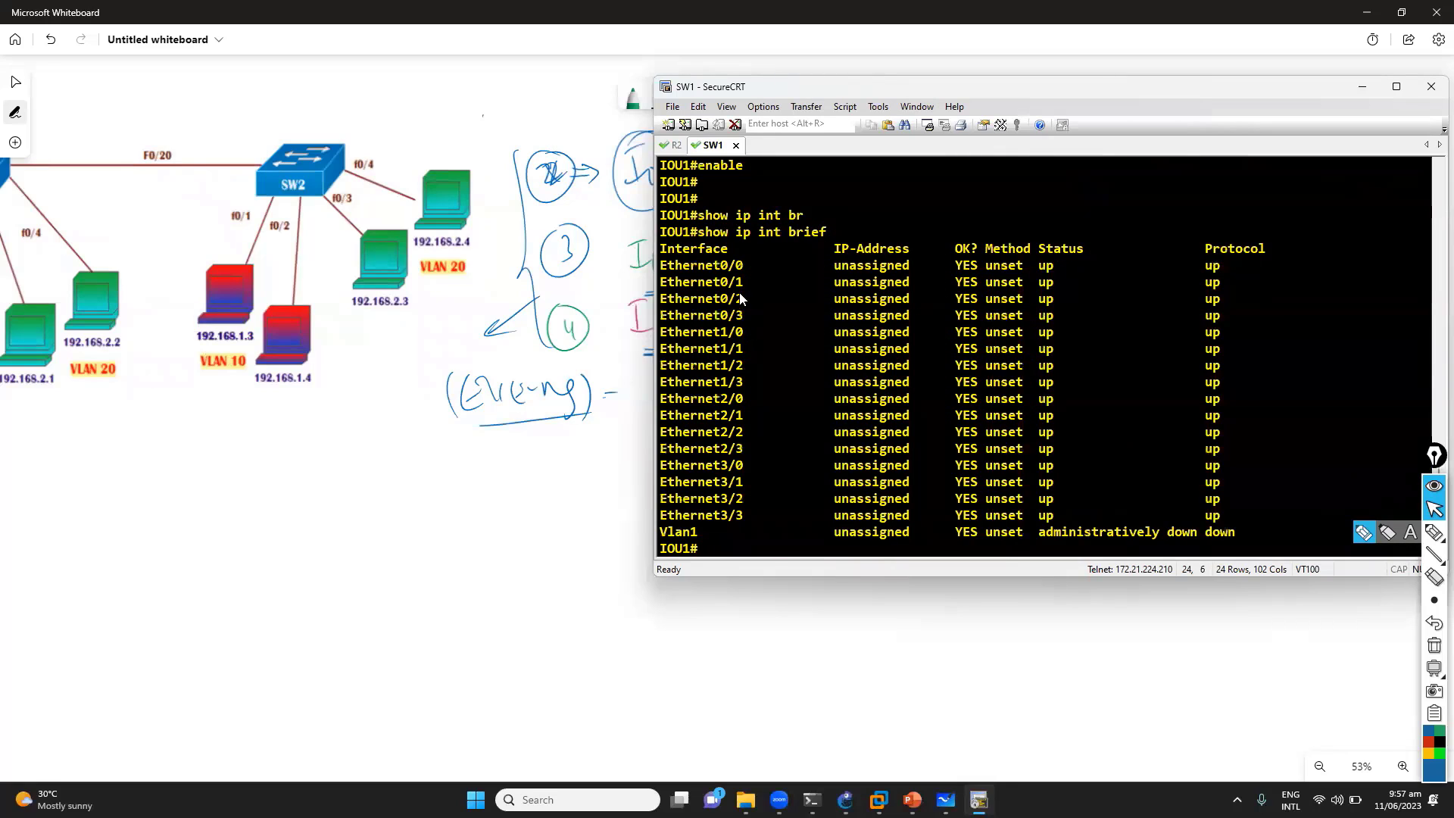
# Step: Highlight SW1's Ethernet interfaces in groups by slot in the interface listing, from Ethernet0/0 to Ethernet3/3
pyautogui.moveTo(718, 265); pyautogui.dragTo(804, 311)
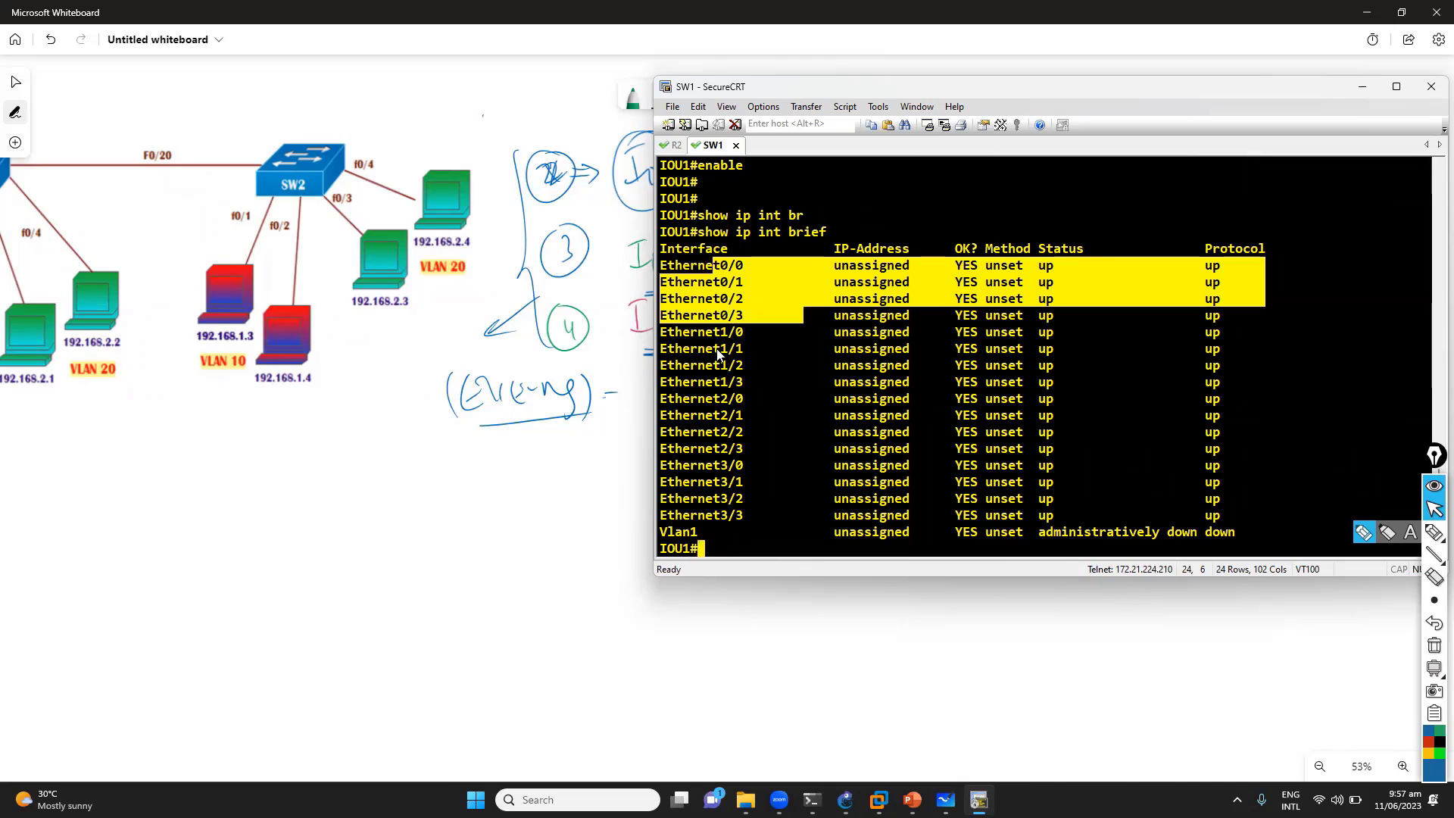
pyautogui.moveTo(708, 333); pyautogui.dragTo(762, 382)
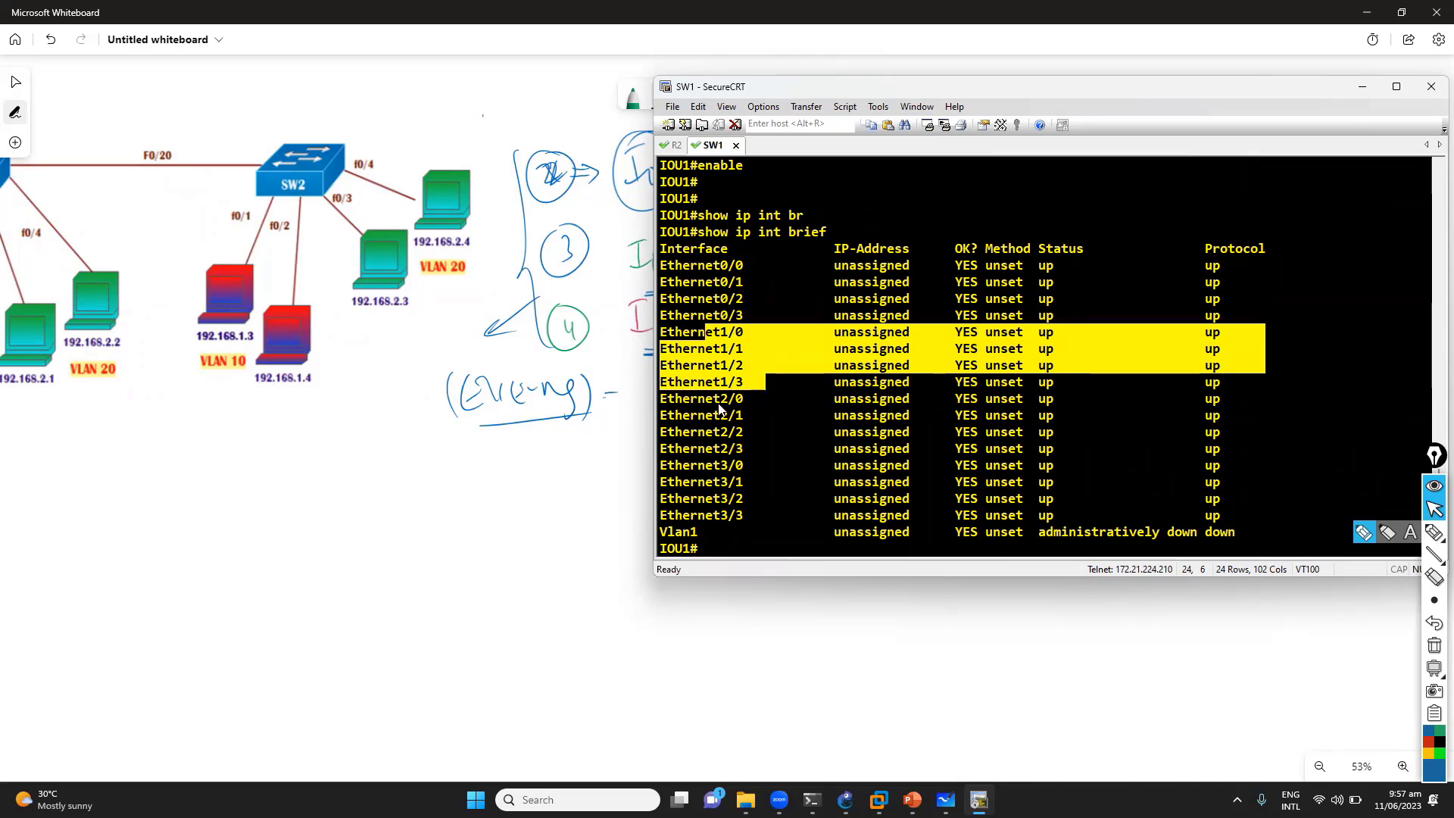
pyautogui.moveTo(707, 399); pyautogui.dragTo(775, 509)
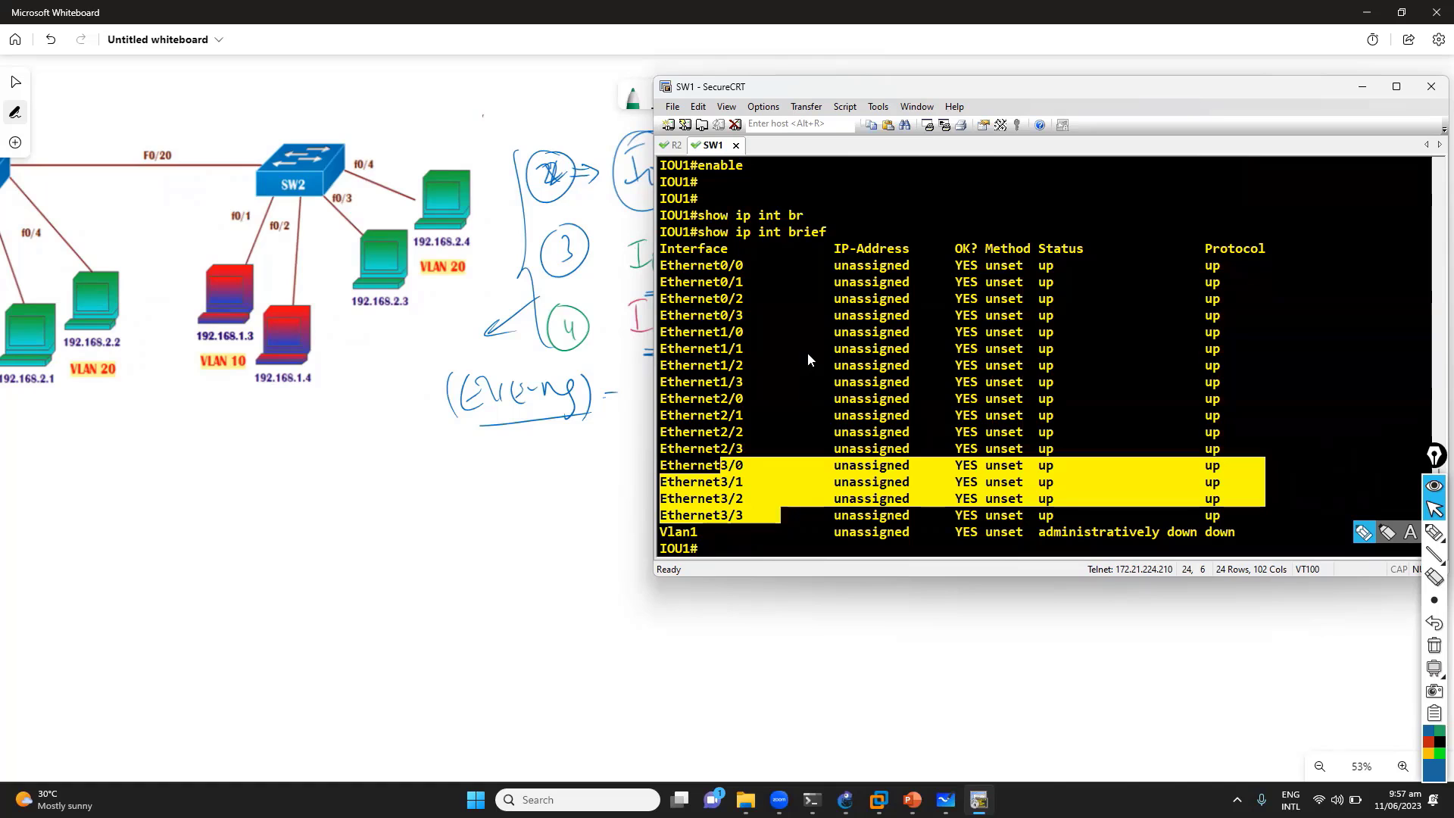
pyautogui.scroll(3, 763, 299)
pyautogui.hotkey('alt', 'Tab')
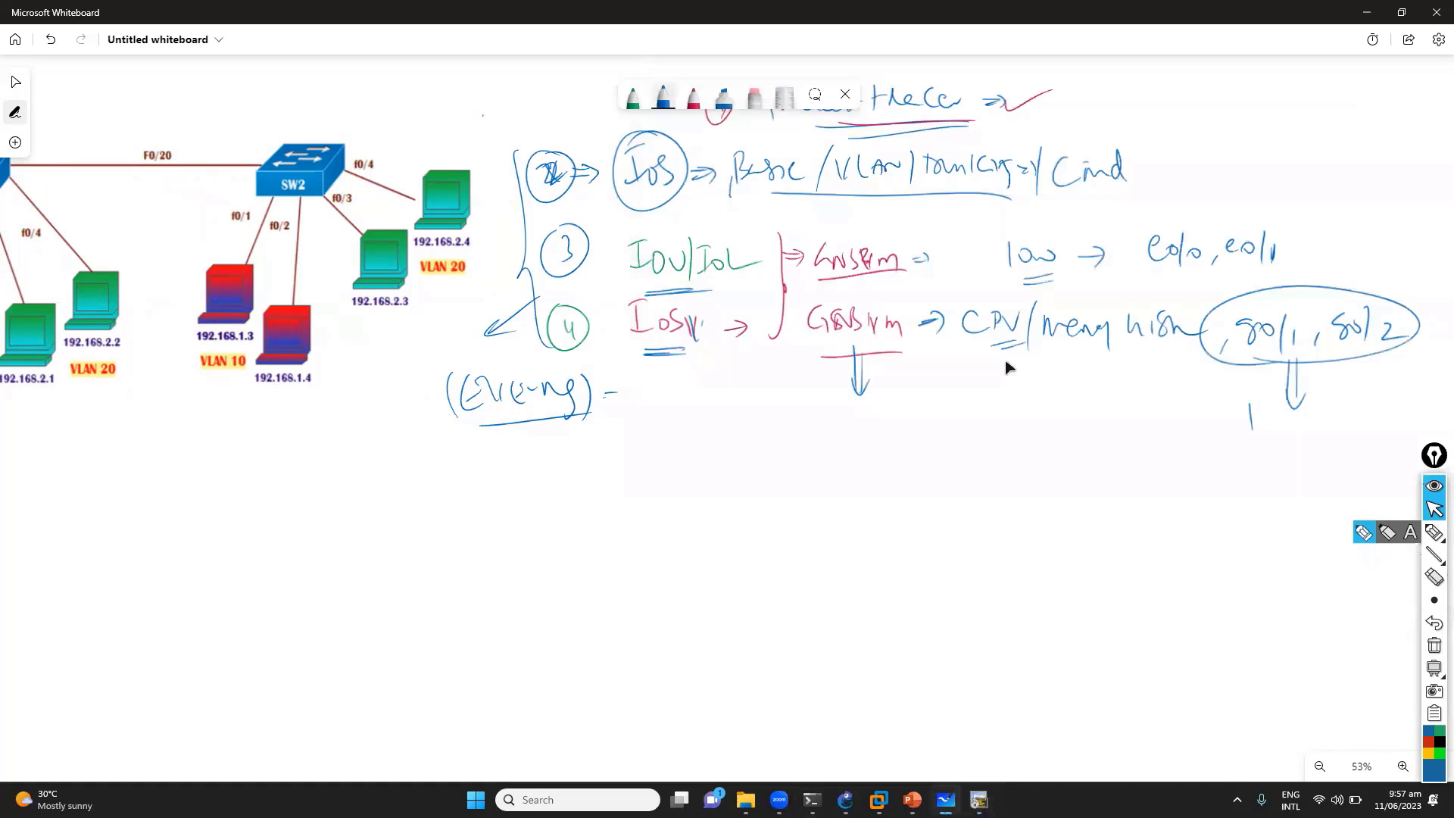
pyautogui.hotkey('alt', 'Tab')
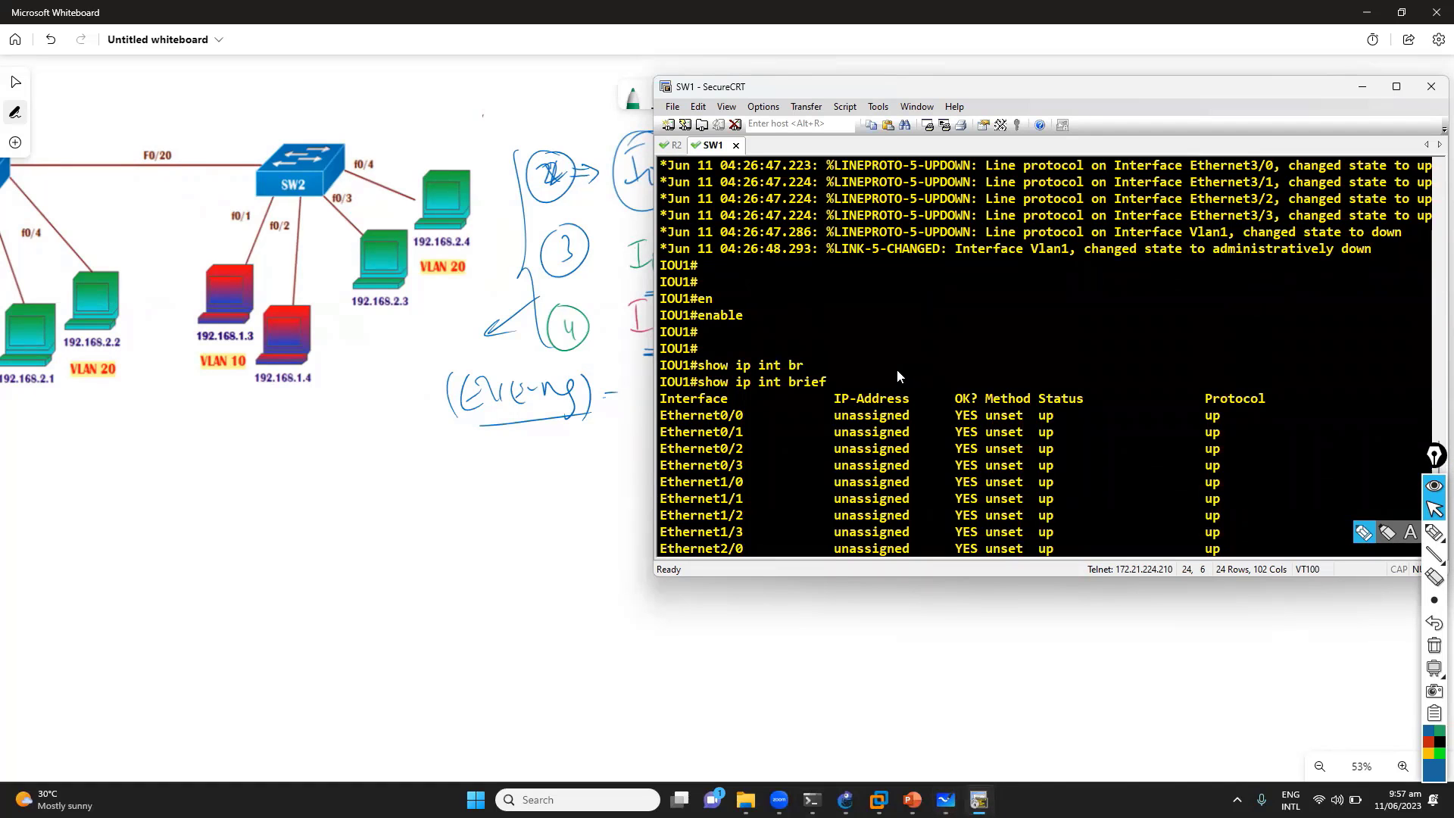
pyautogui.scroll(-3, 897, 369)
pyautogui.hotkey('alt', 'Tab')
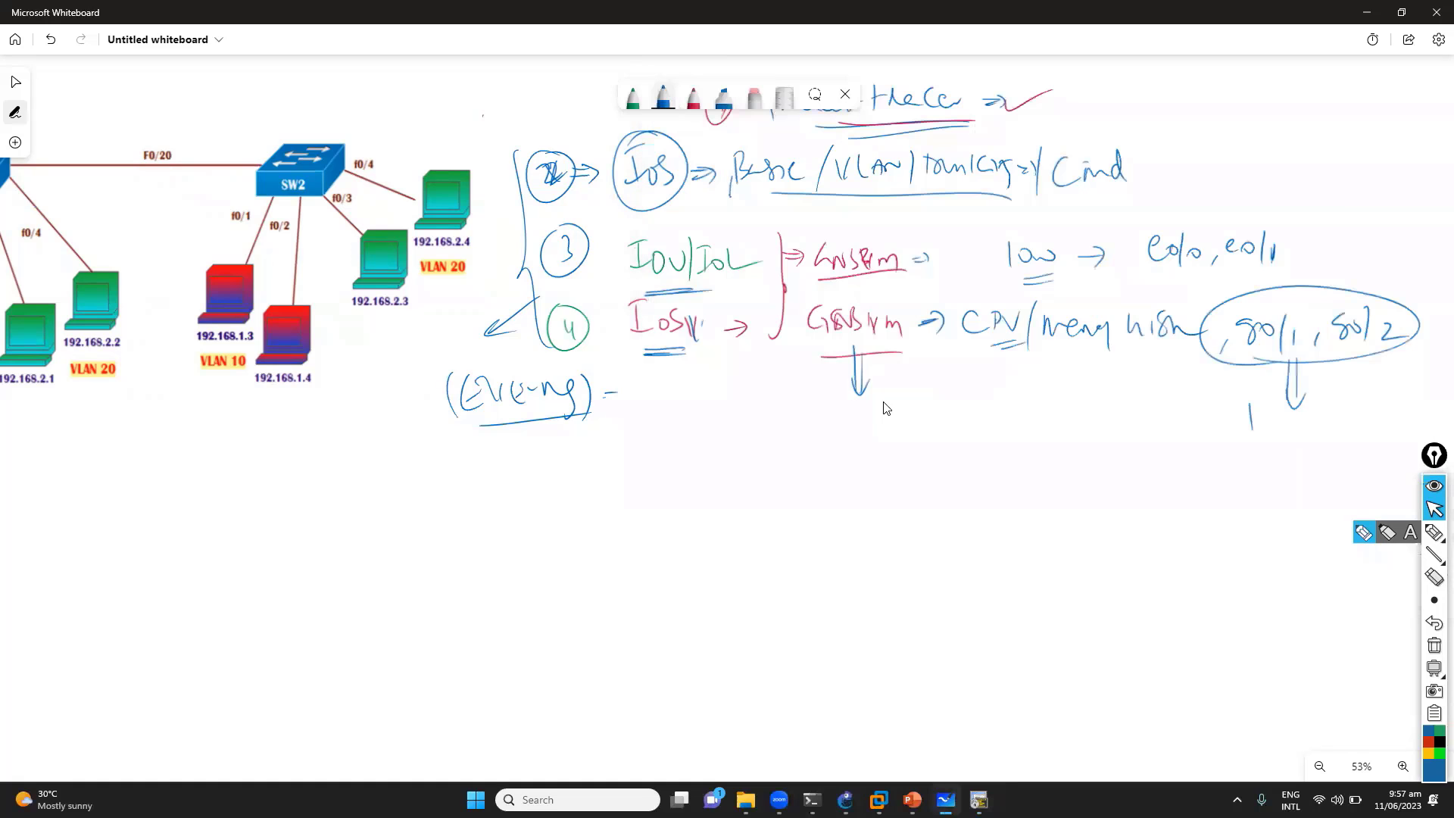
pyautogui.hotkey('alt', 'Tab')
pyautogui.press('Tab')
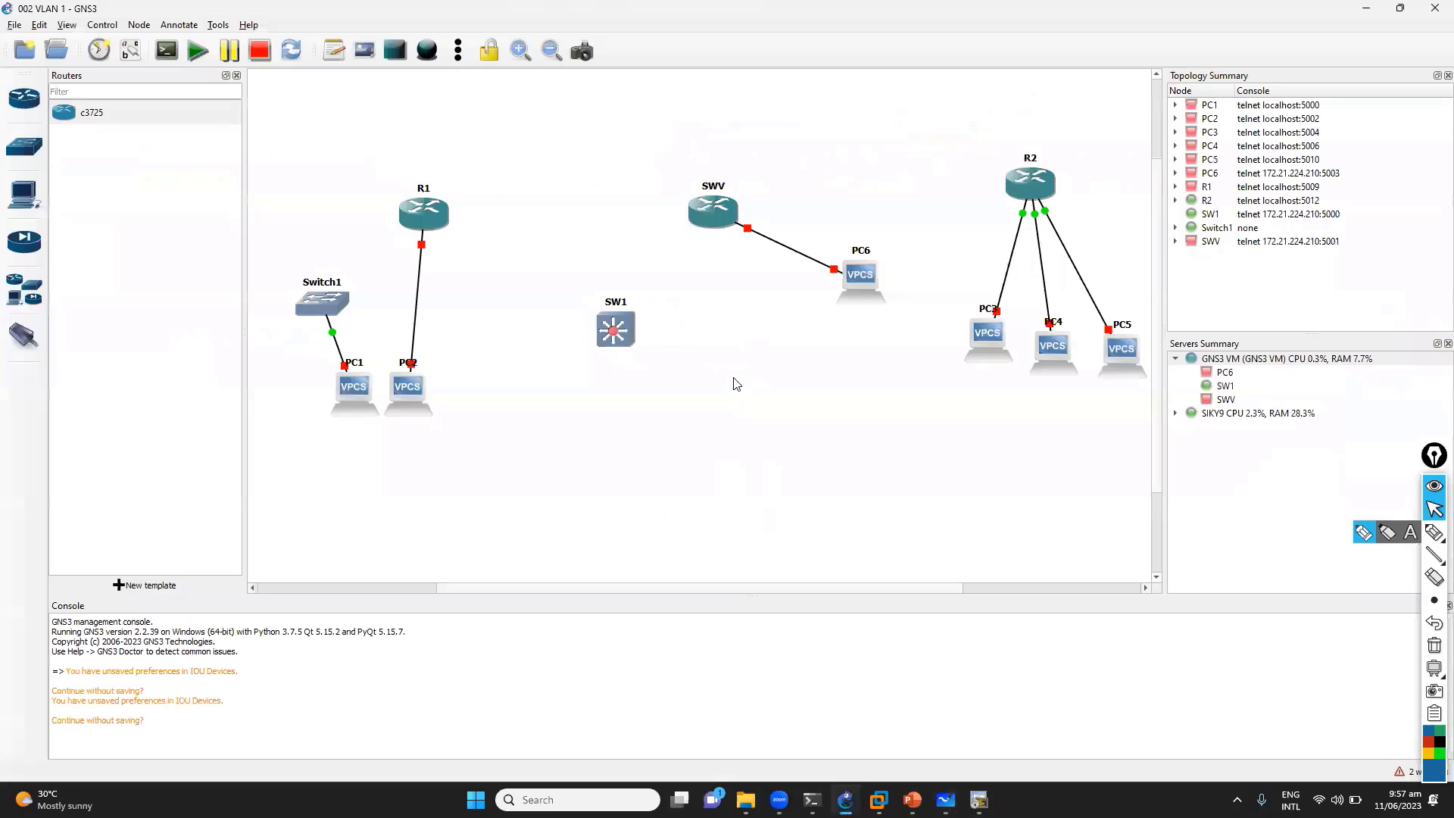
pyautogui.rightClick(721, 218)
pyautogui.hotkey('alt', 'Tab')
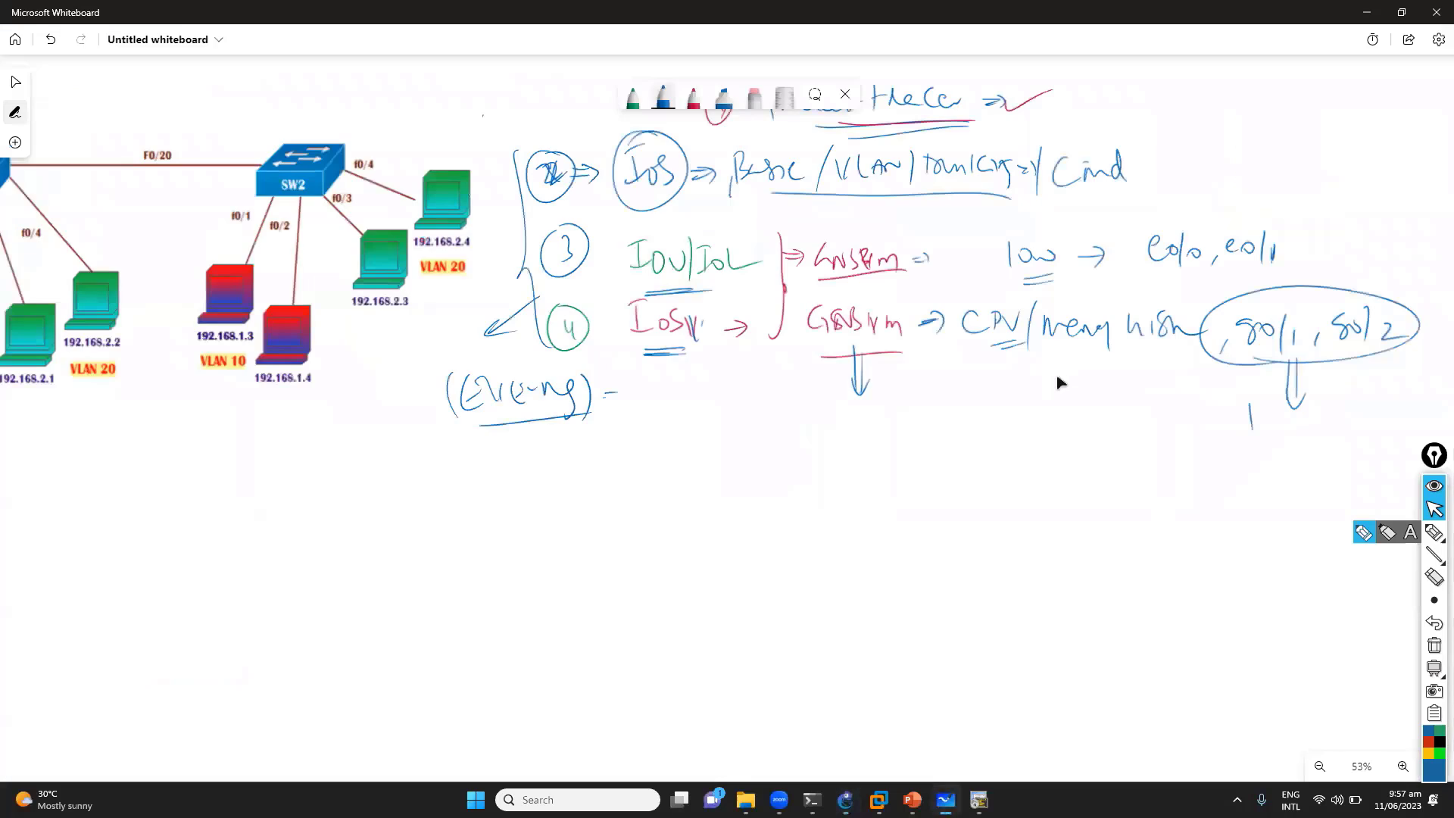
# Step: Switch to GNS3, look at the general preferences, and close them without changes
pyautogui.hotkey('alt', 'Tab')
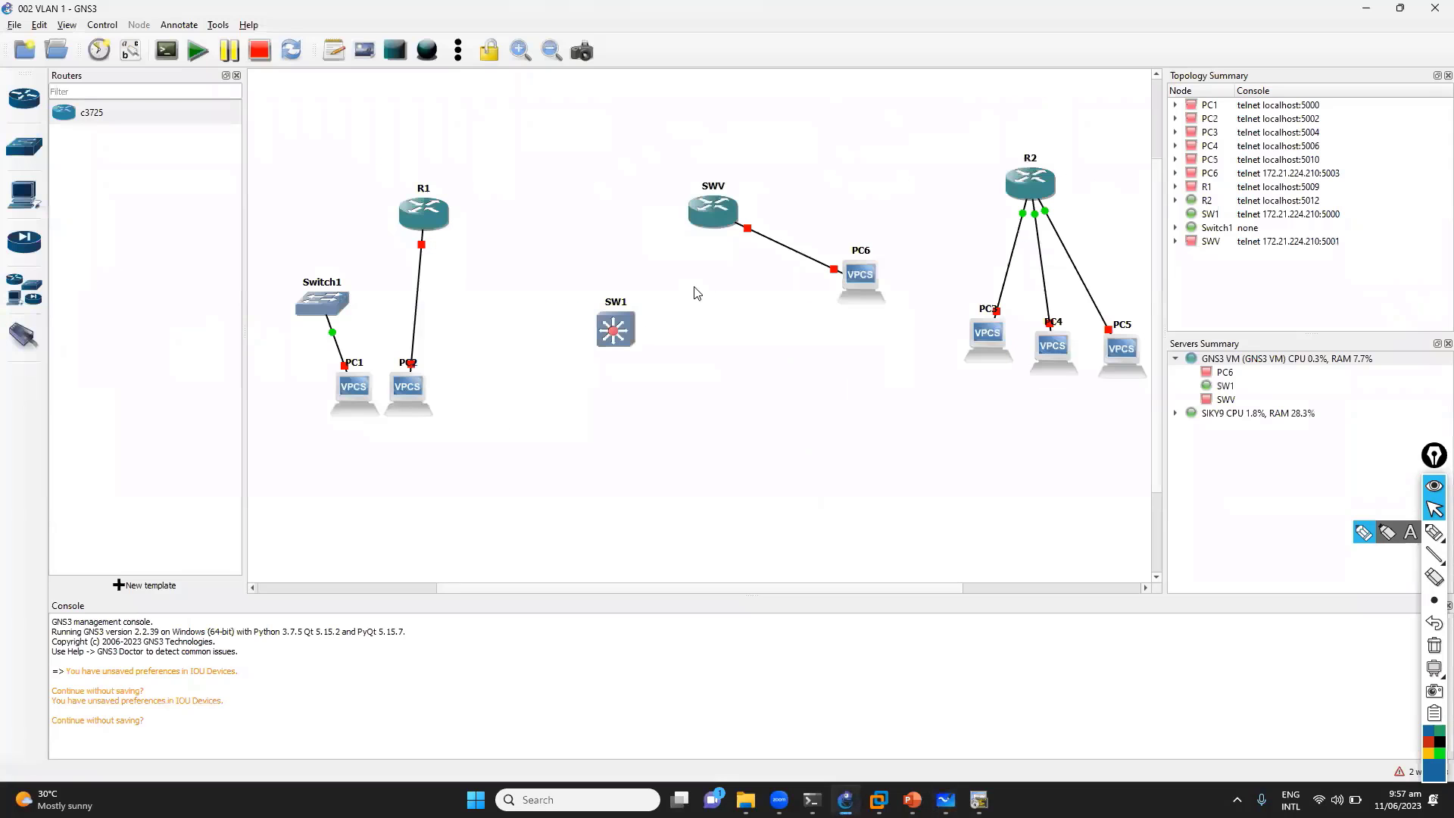
pyautogui.rightClick(702, 216)
pyautogui.click(649, 224)
pyautogui.click(37, 25)
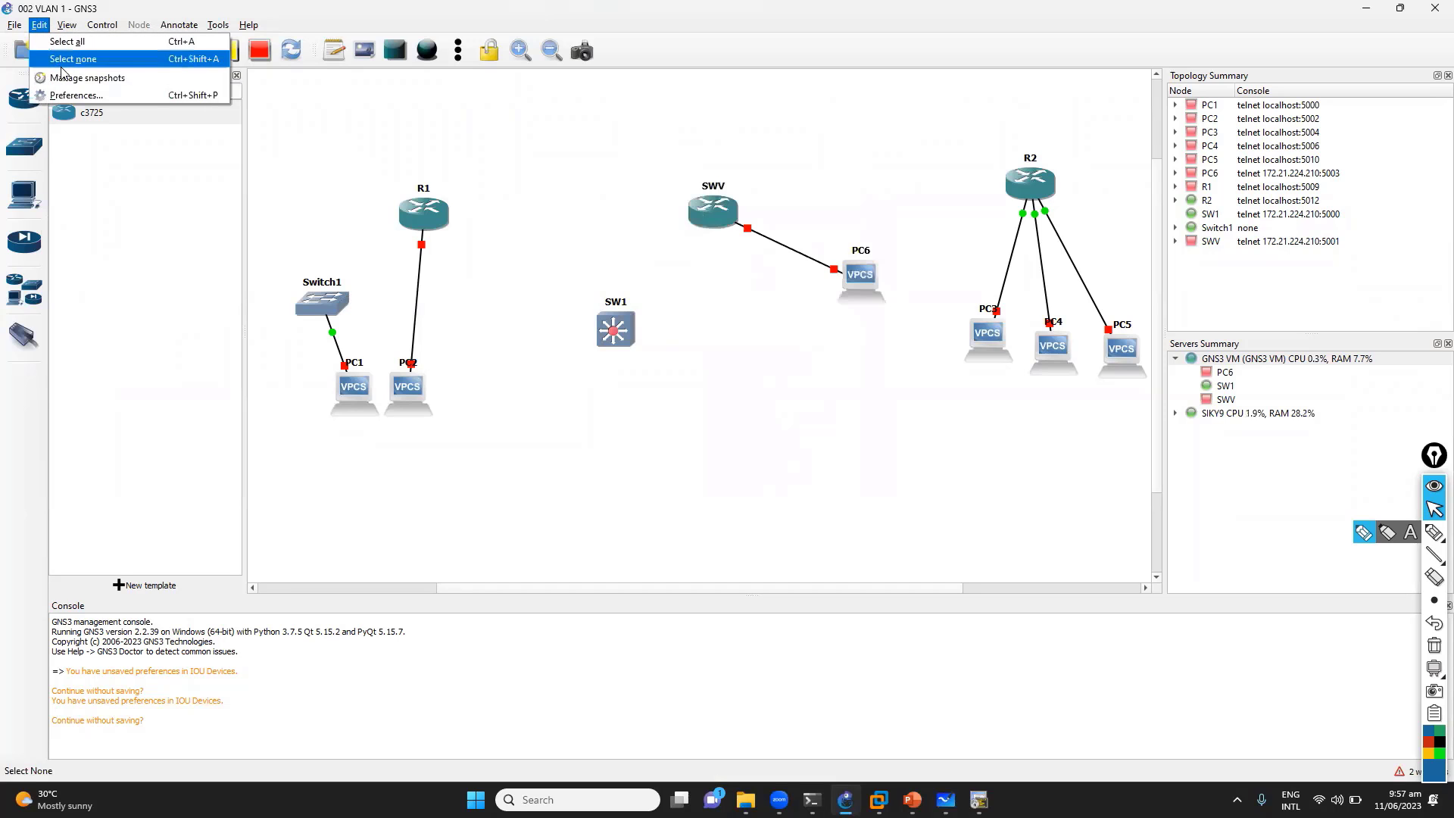
pyautogui.click(73, 95)
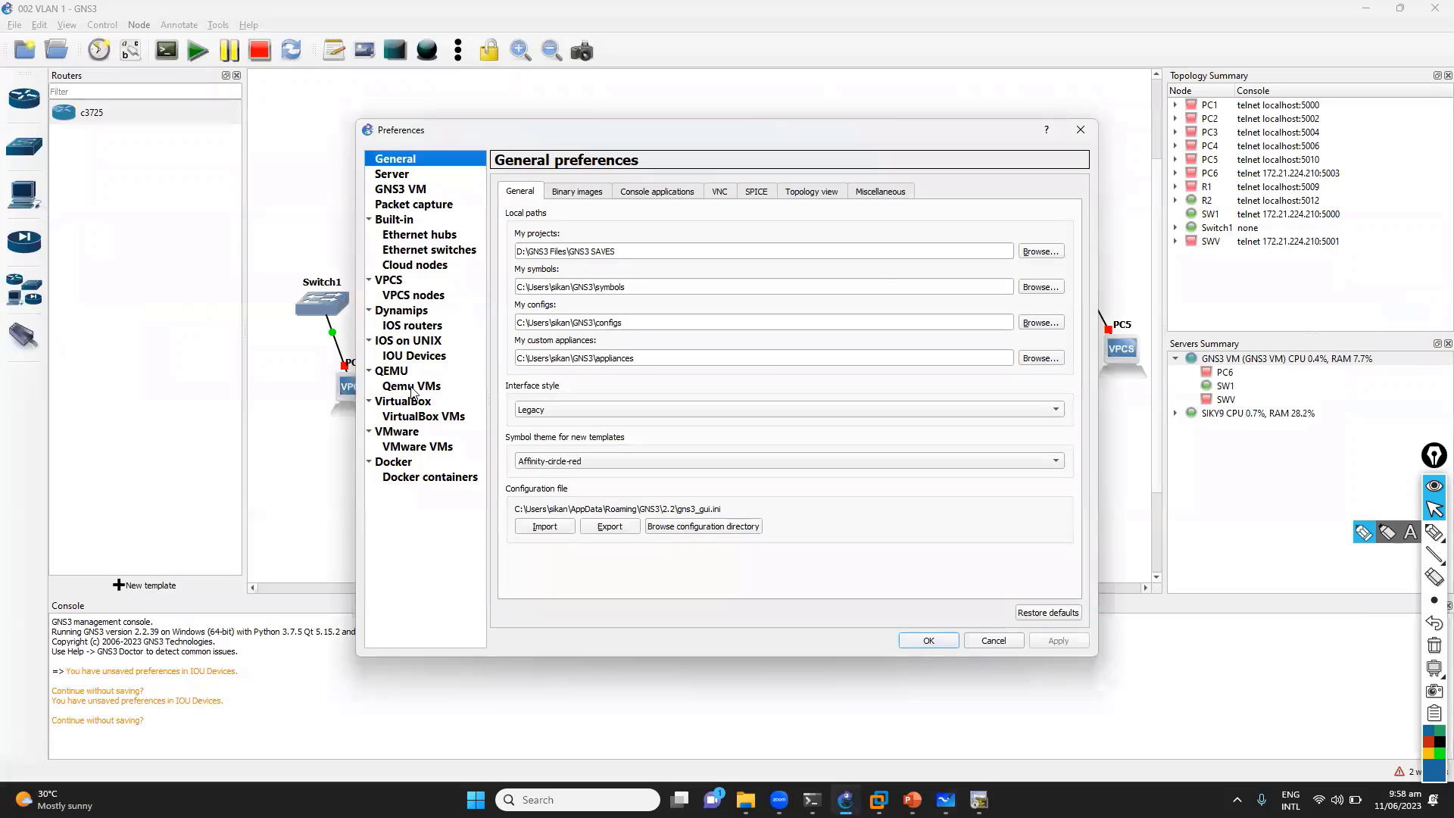
pyautogui.click(1081, 129)
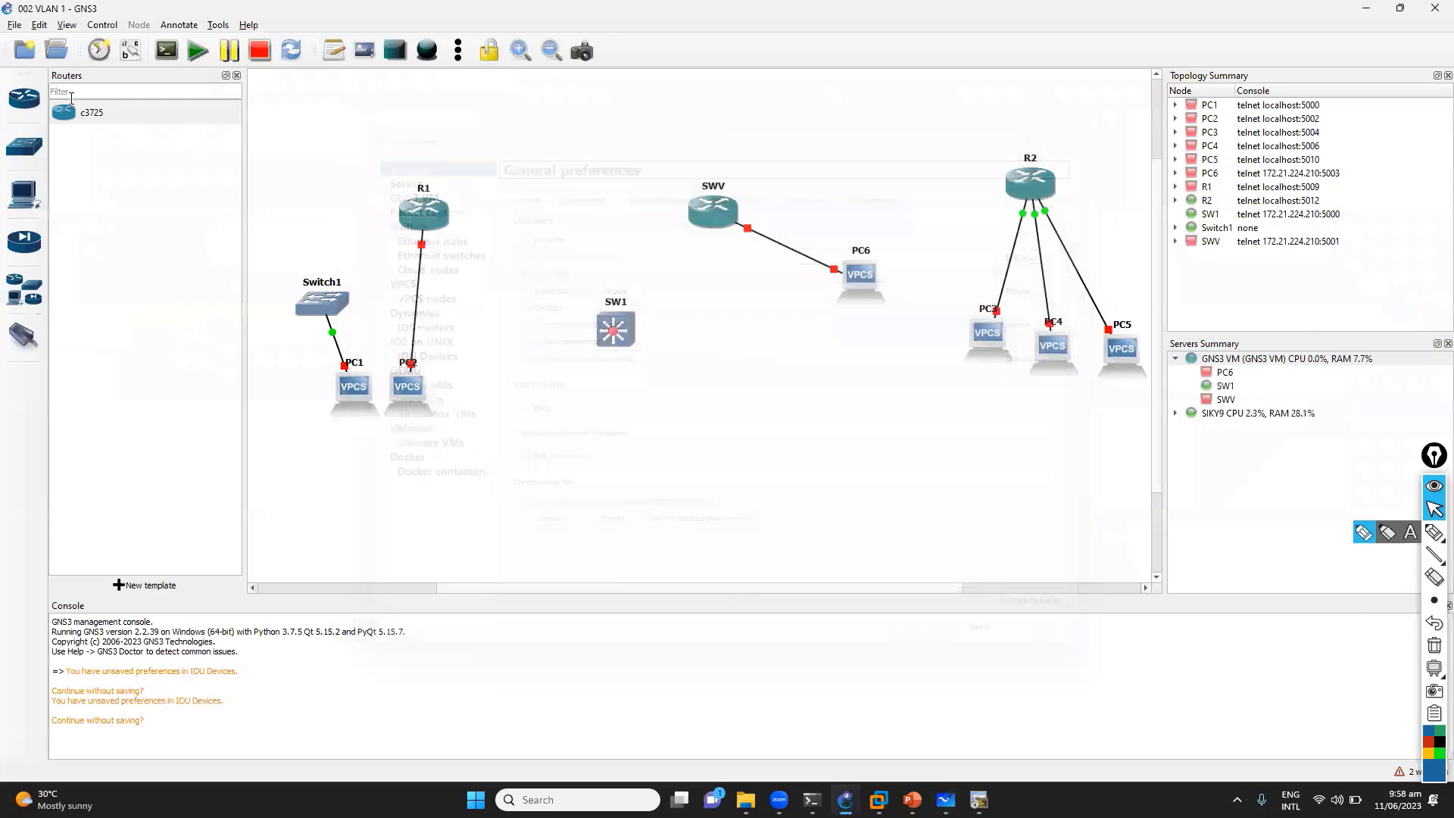
# Step: Walk through importing the cisco-iosv appliance on the GNS3 VM up to its required files, look at the image selection, and cancel the installation
pyautogui.click(15, 25)
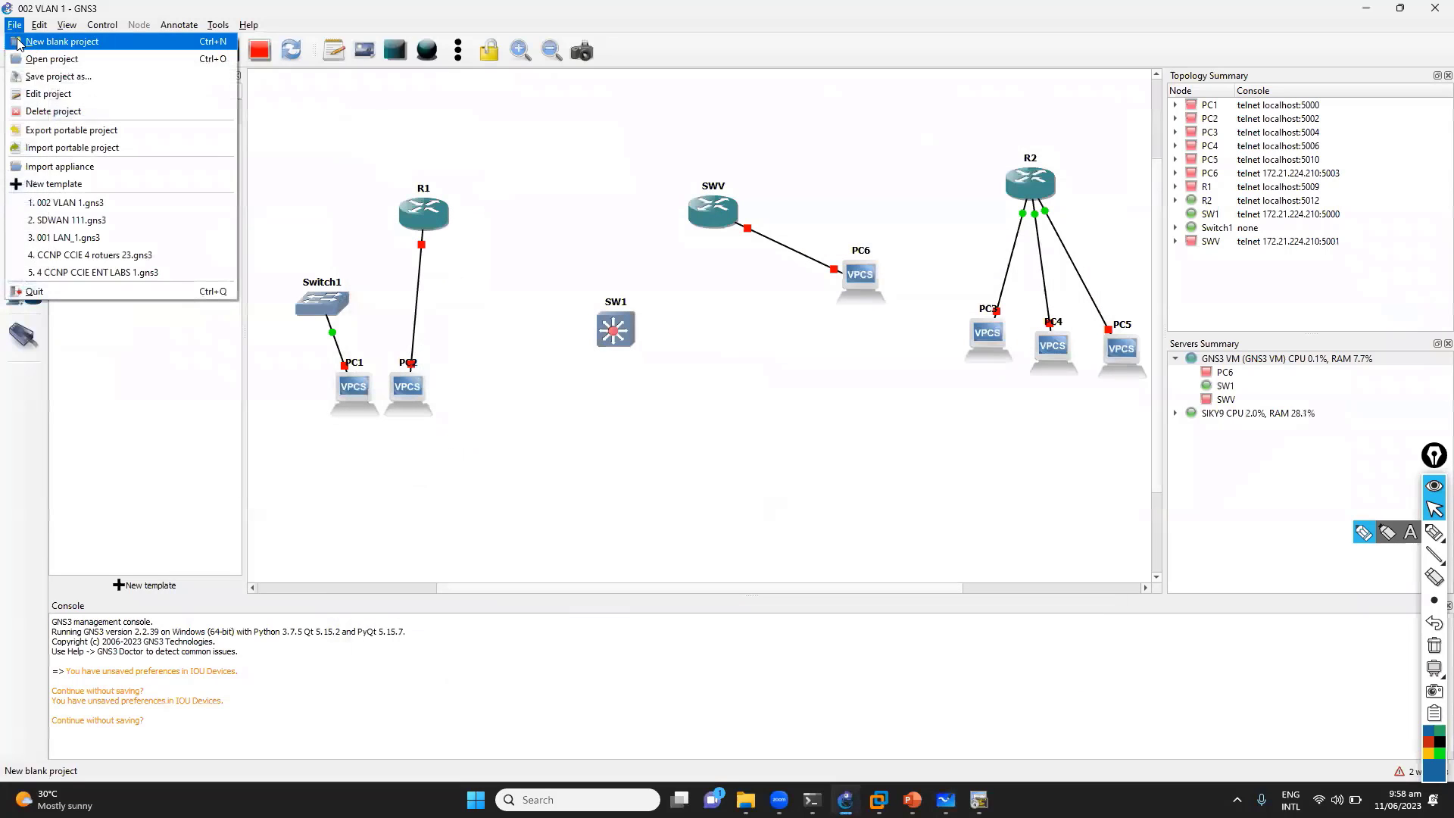
pyautogui.click(99, 166)
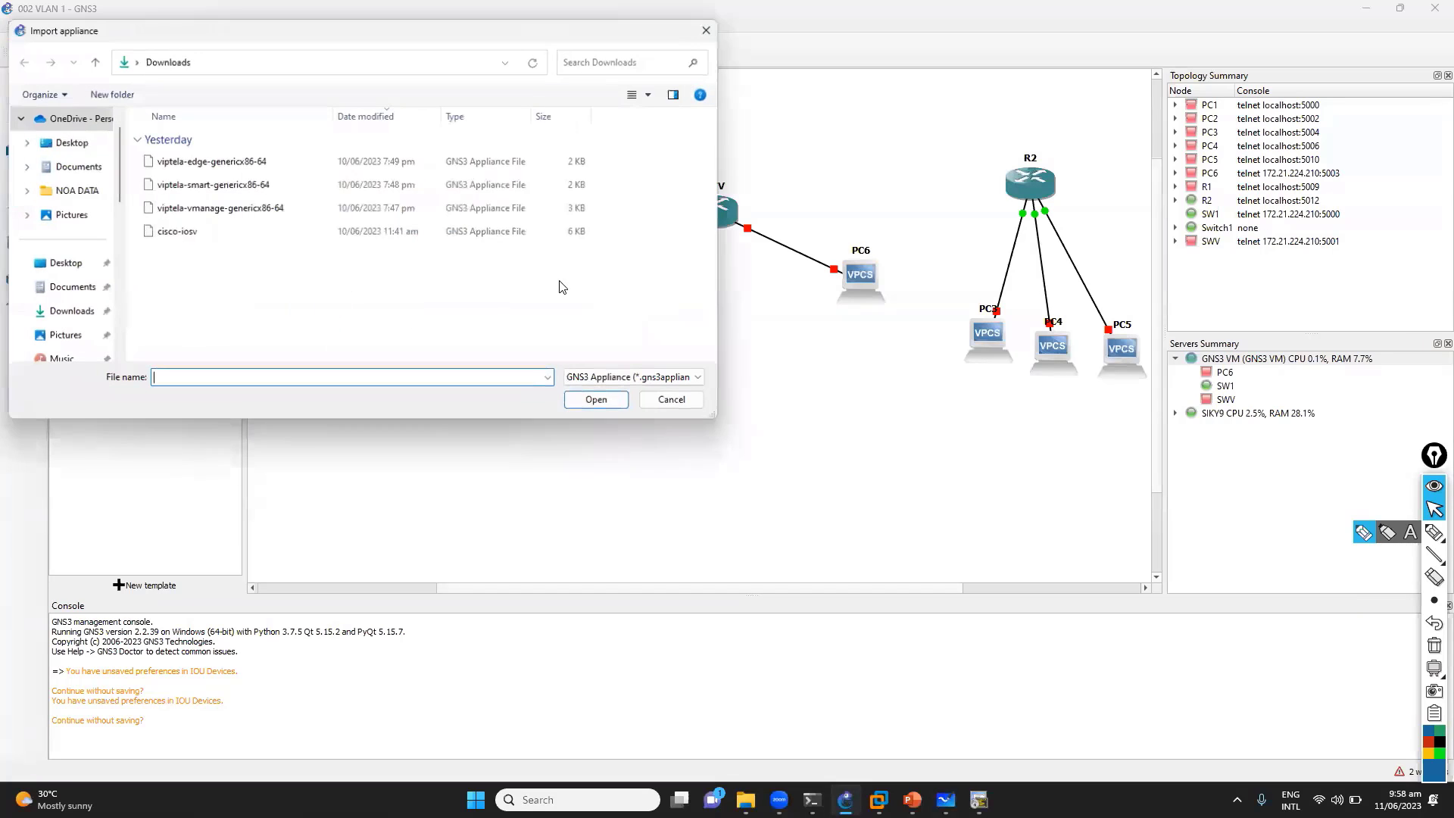
pyautogui.click(196, 239)
pyautogui.doubleClick(196, 239)
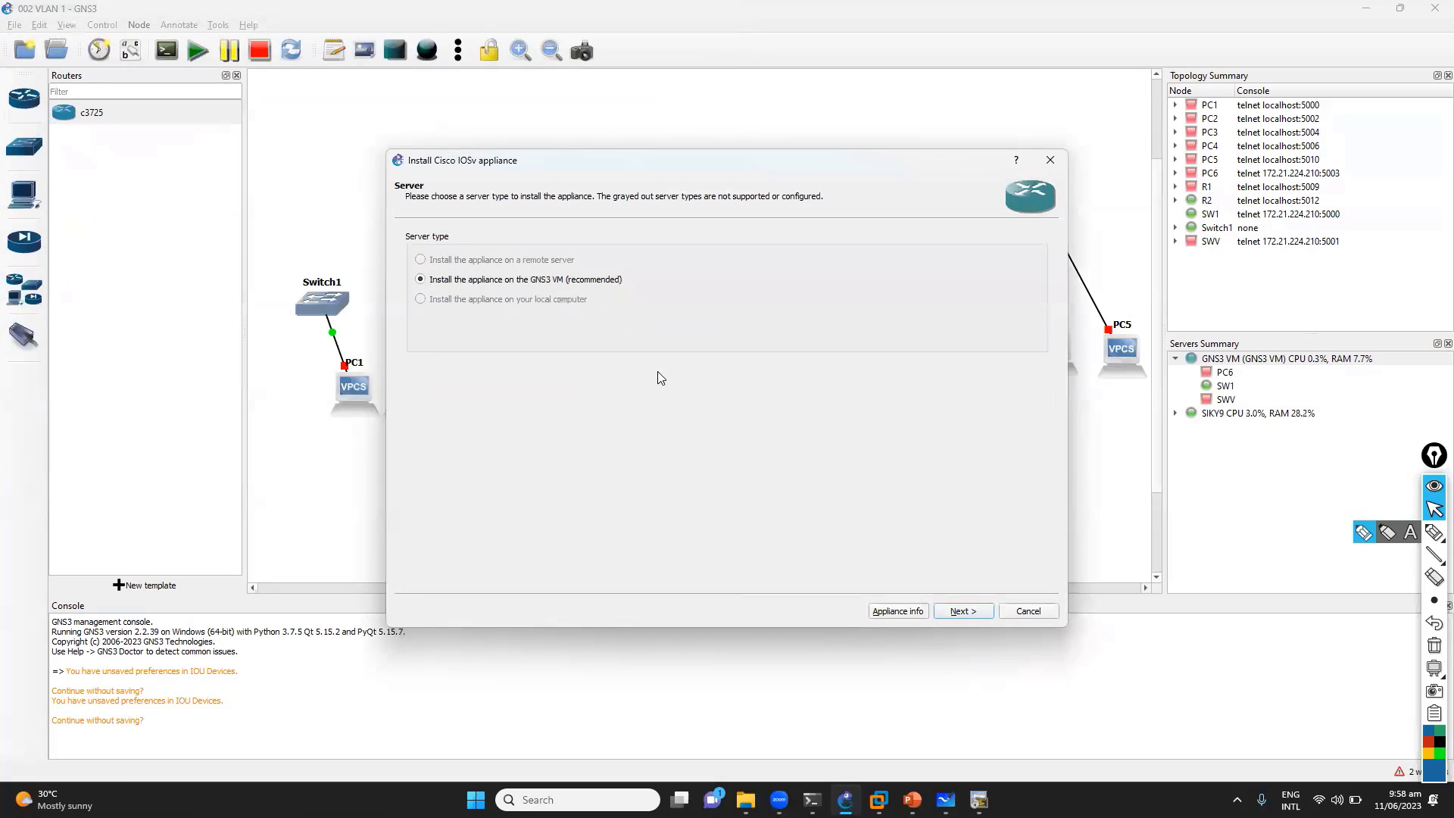
pyautogui.click(975, 615)
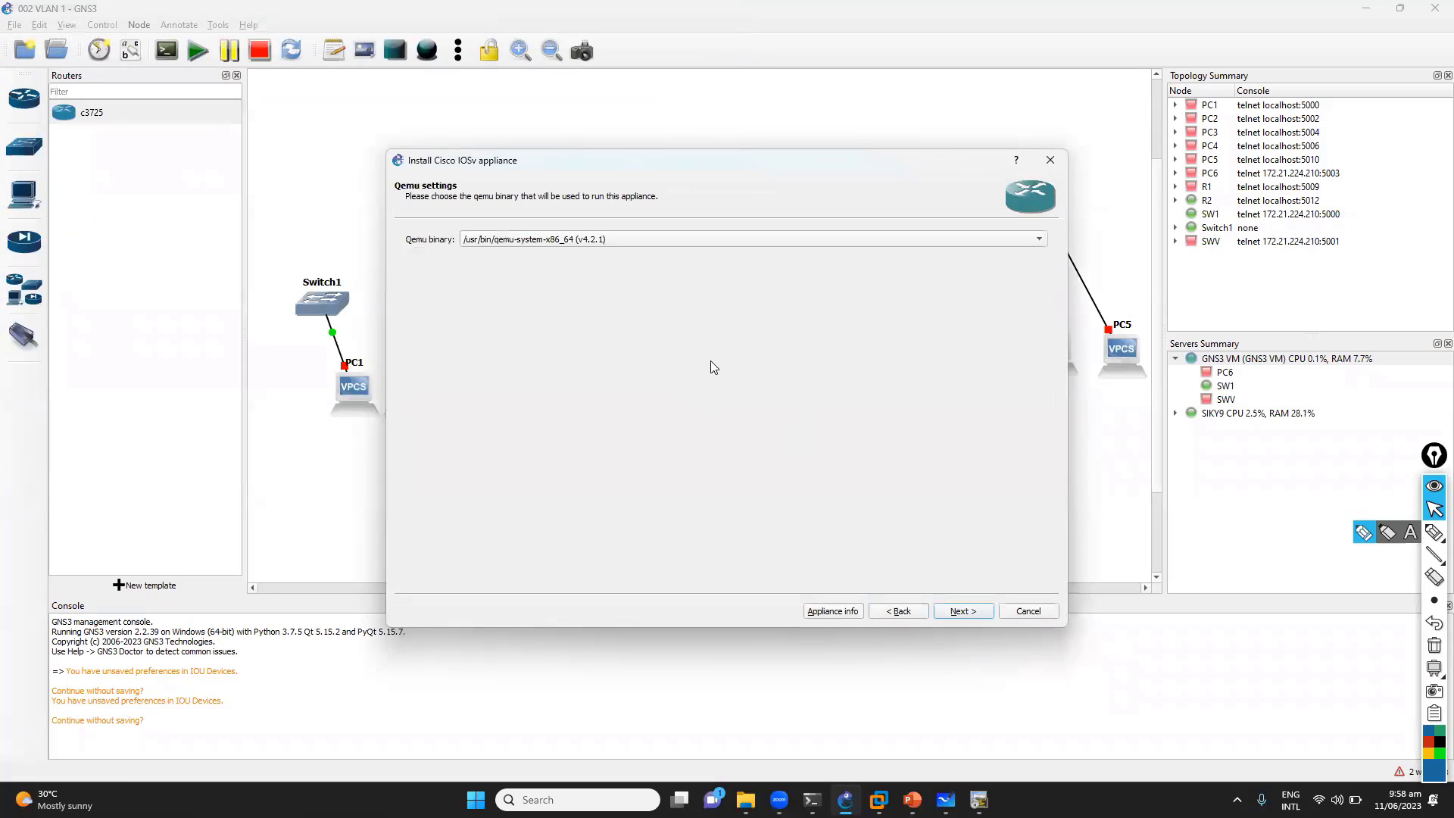
pyautogui.click(957, 612)
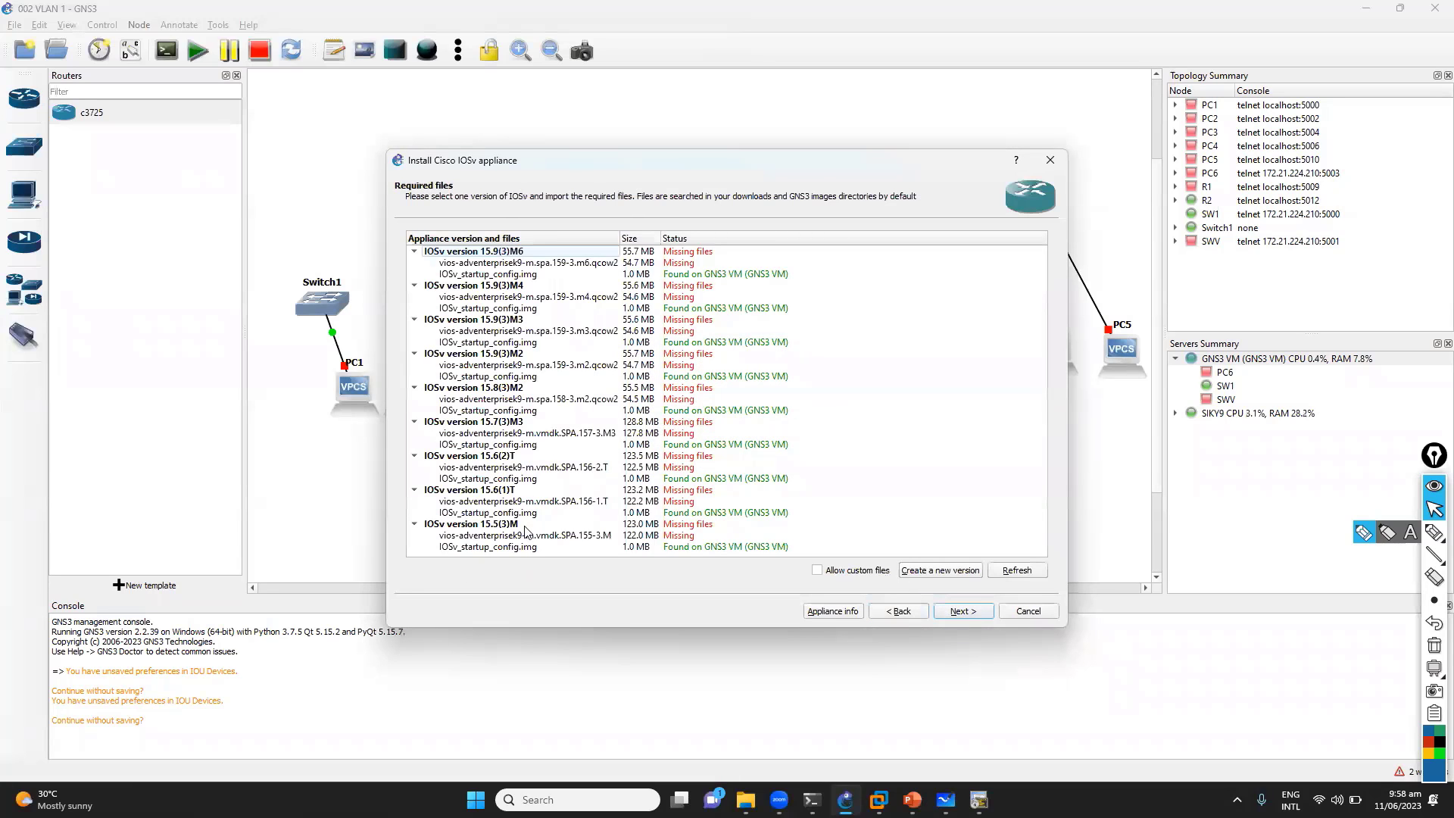
pyautogui.click(493, 538)
pyautogui.click(435, 572)
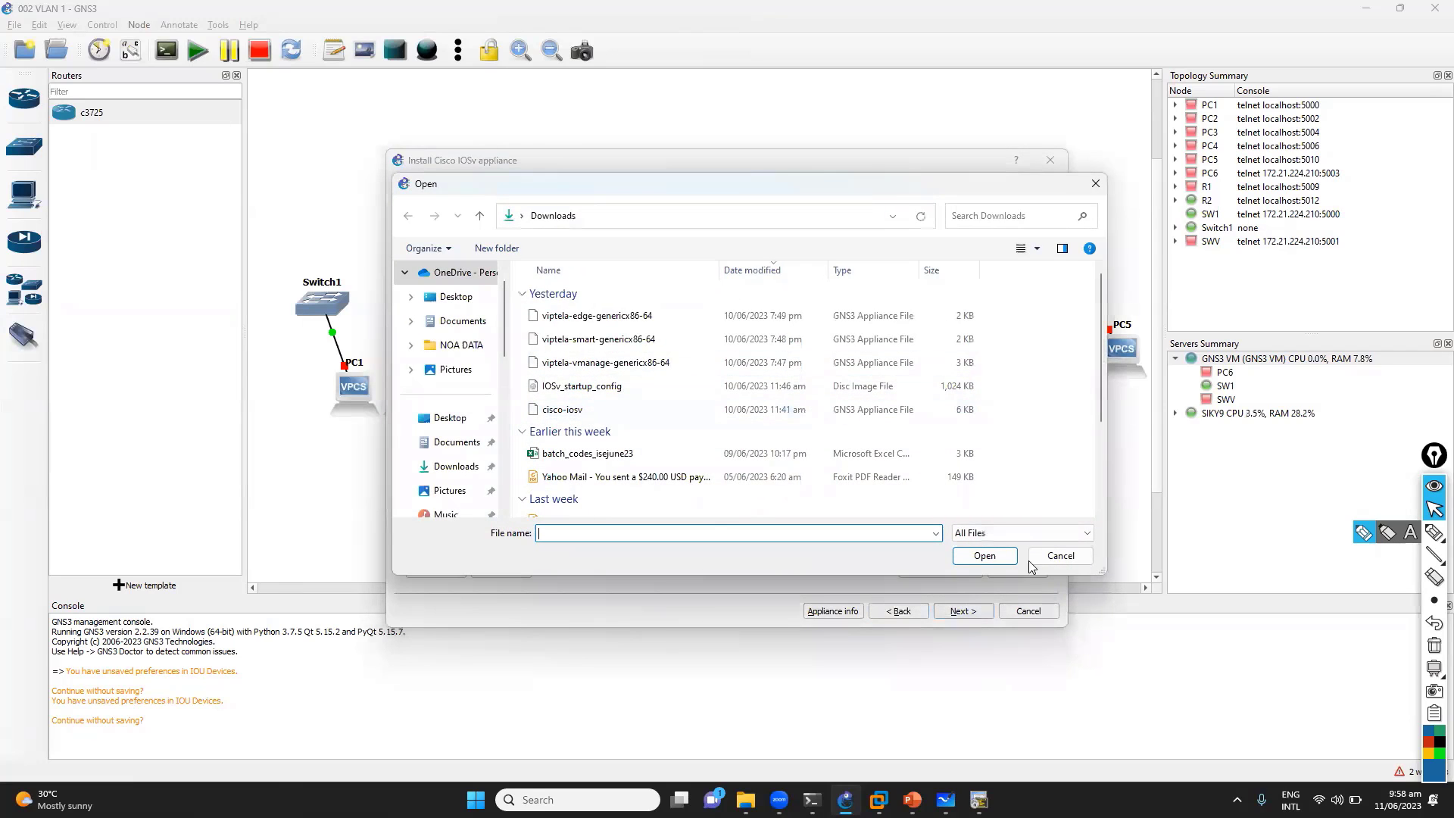
pyautogui.click(1033, 560)
pyautogui.click(1028, 610)
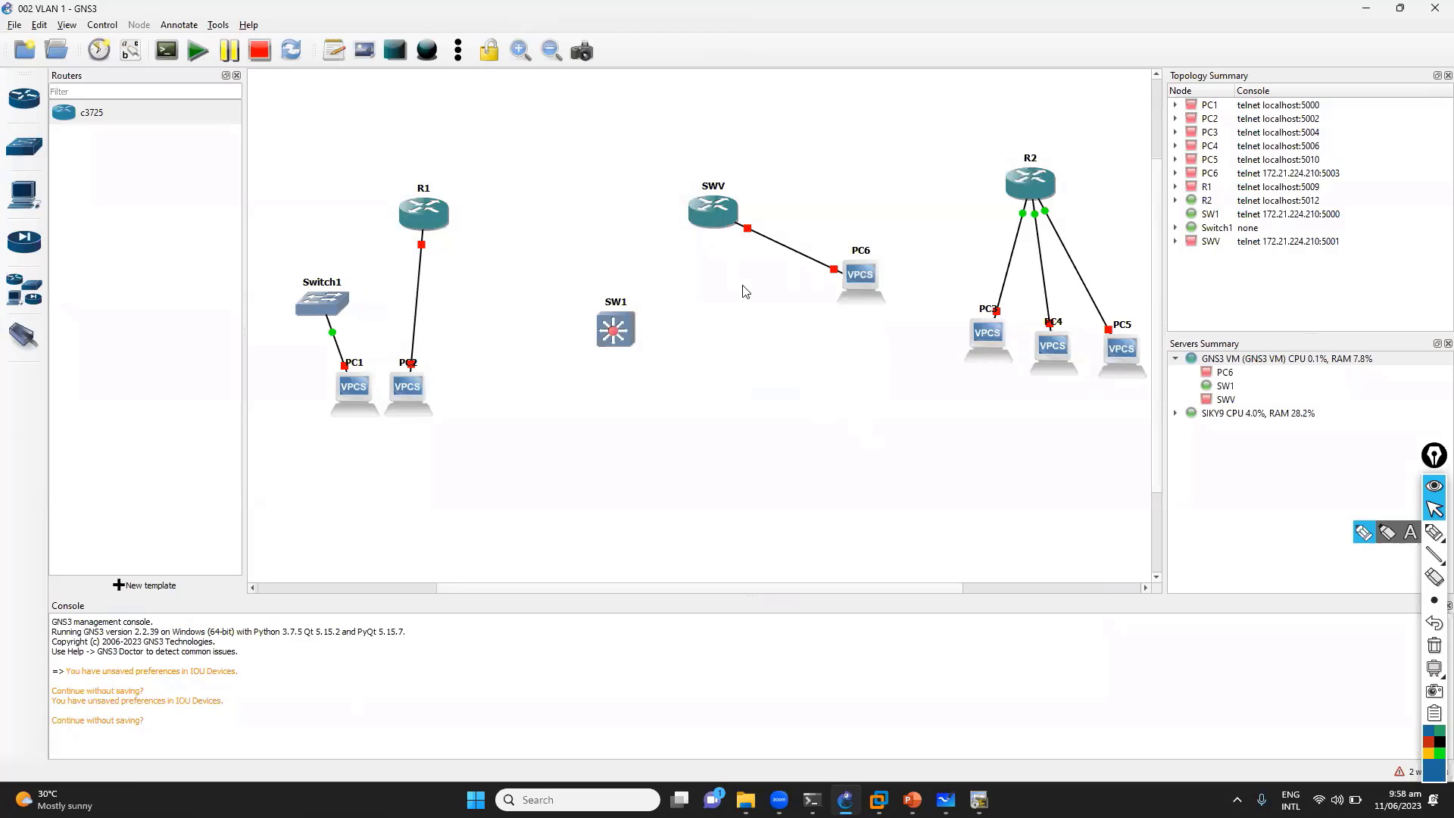
# Step: Open SWV's configuration, look through its disk settings, and set the number of network adapters to 21
pyautogui.rightClick(715, 213)
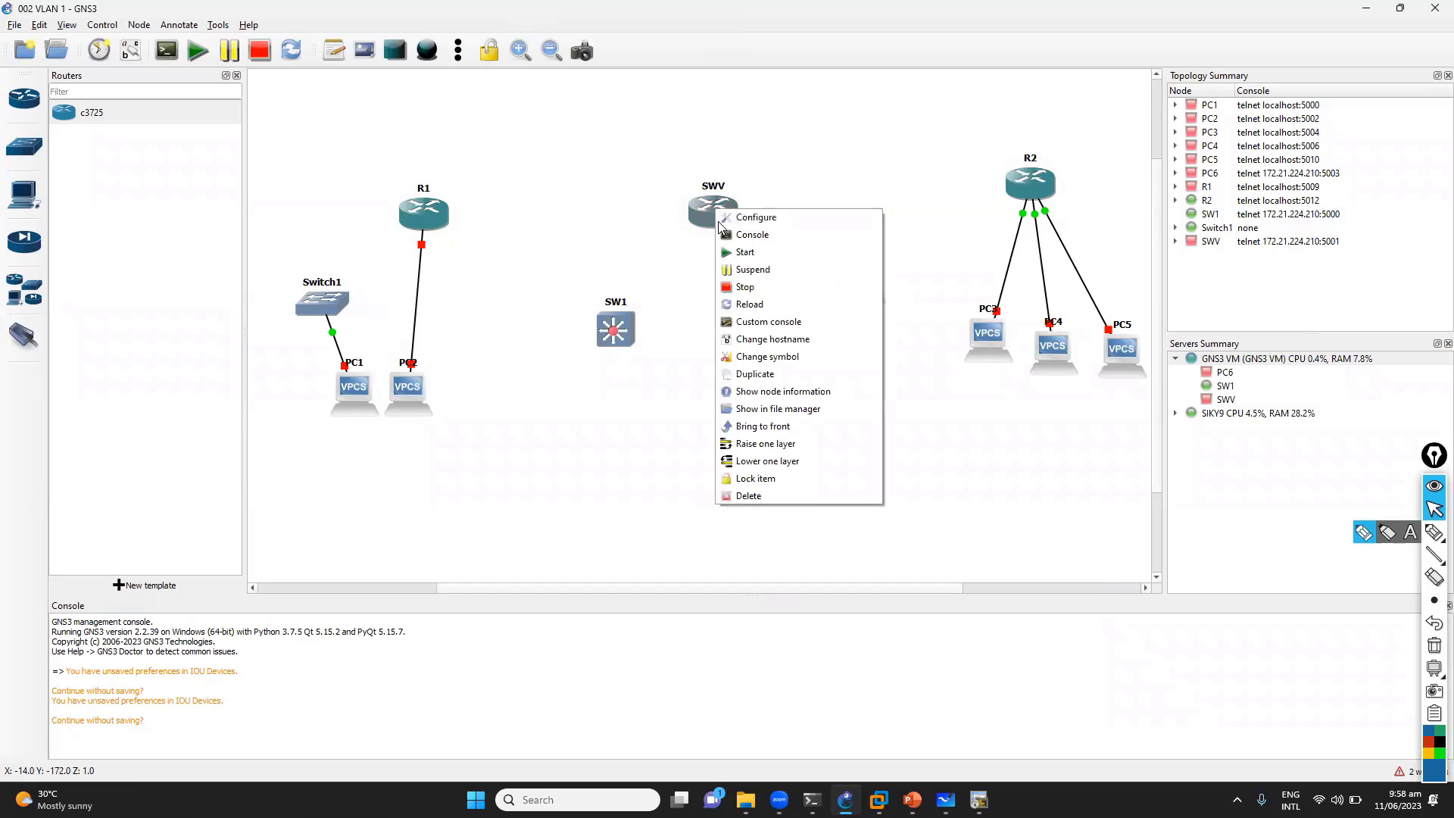
pyautogui.click(734, 220)
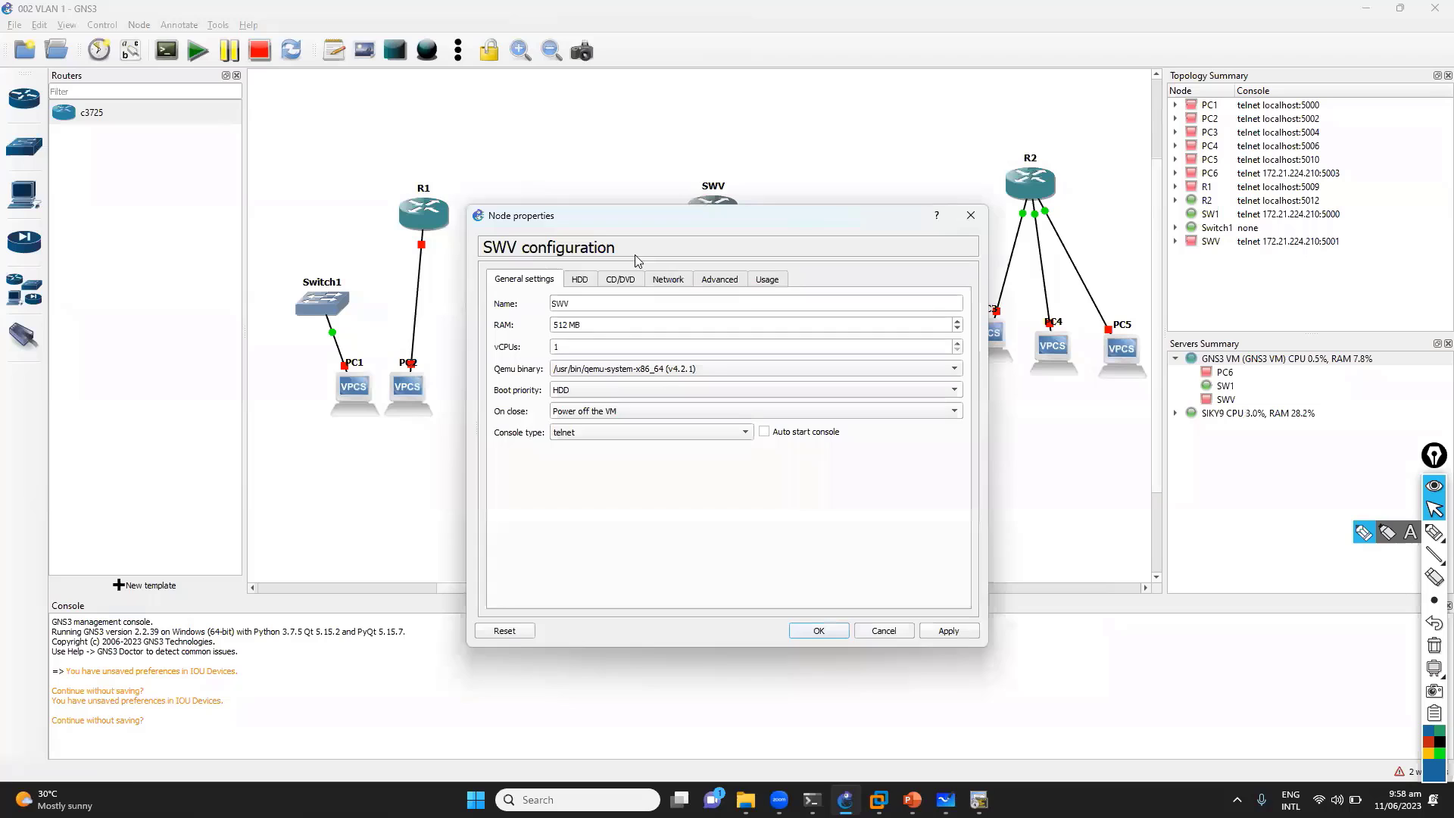
pyautogui.click(580, 283)
pyautogui.click(614, 284)
pyautogui.click(673, 279)
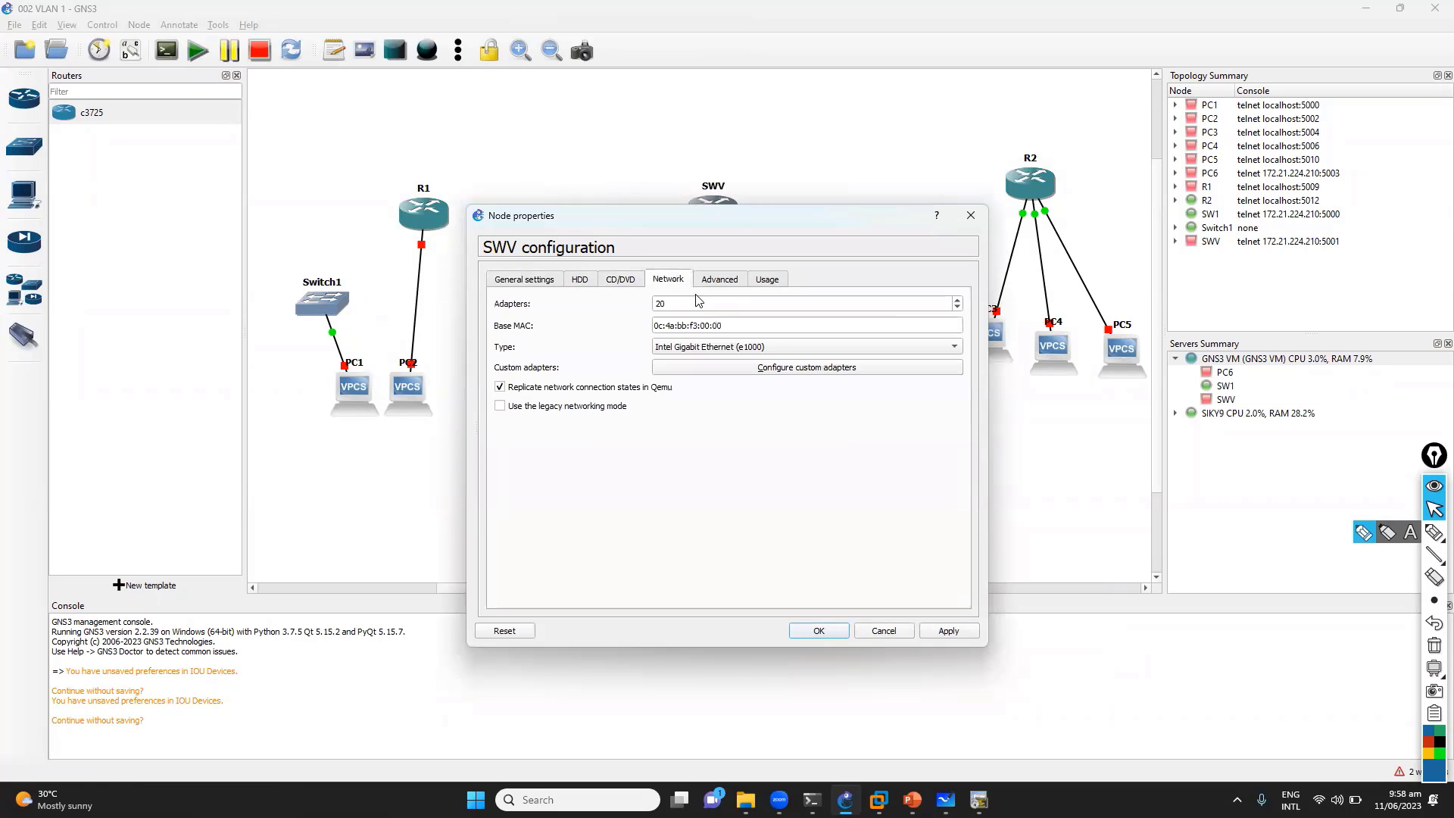
pyautogui.click(689, 302)
pyautogui.moveTo(660, 302); pyautogui.dragTo(681, 302)
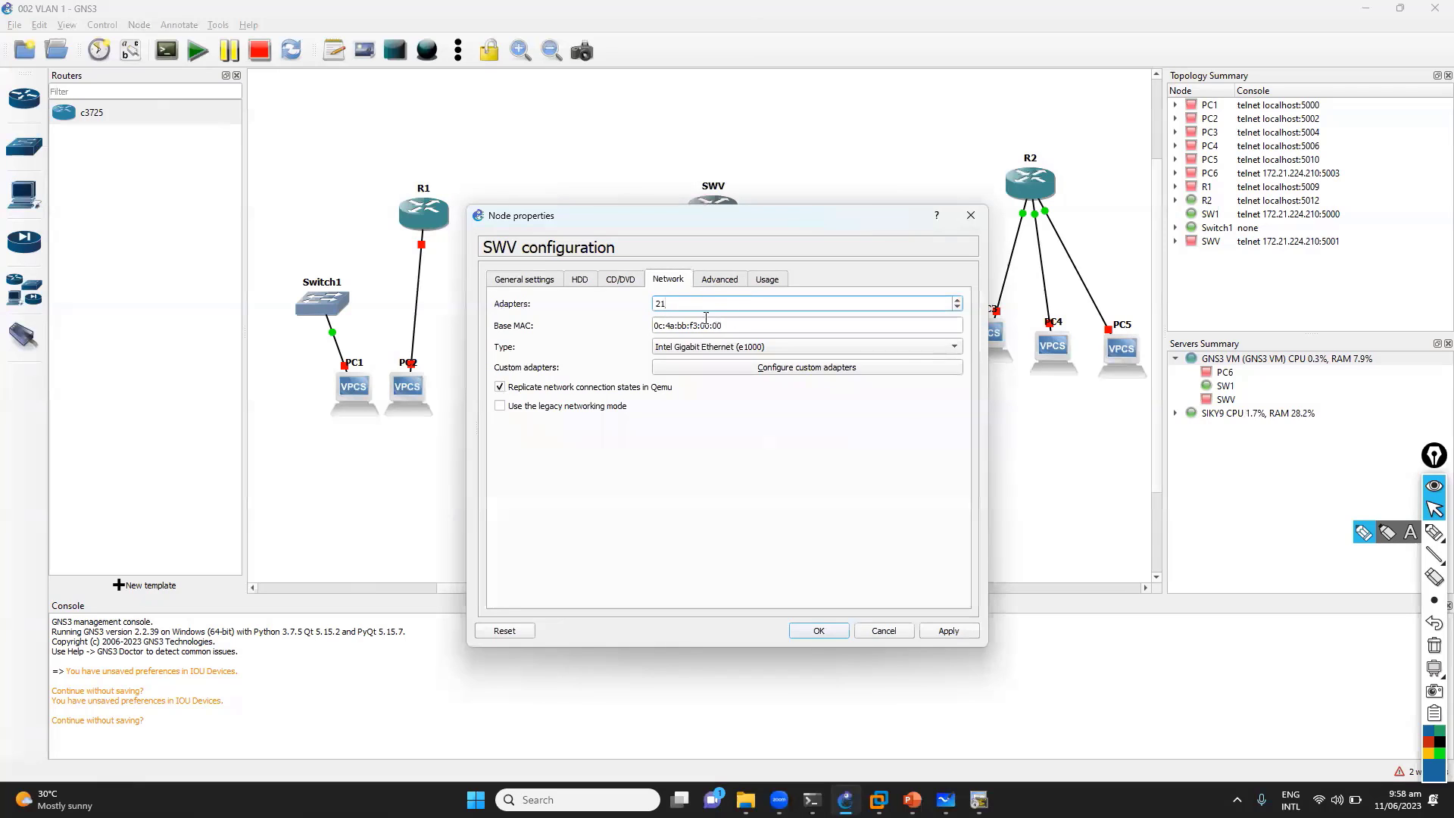
# Step: Review SWV's HDD image, advanced and usage settings, try to apply the adapter change, and close the configuration
pyautogui.click(718, 282)
pyautogui.click(583, 280)
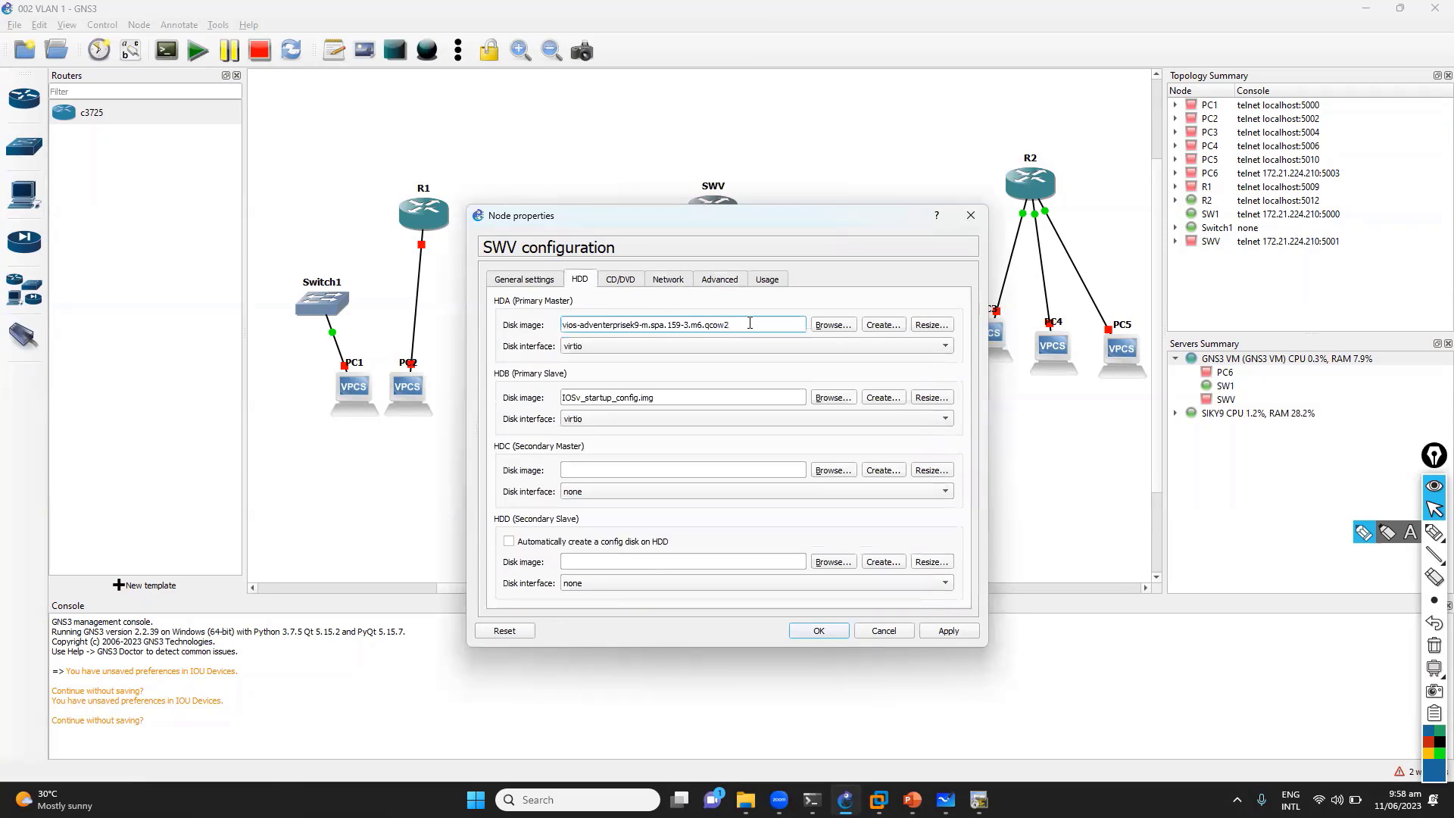
pyautogui.moveTo(750, 323); pyautogui.dragTo(586, 327)
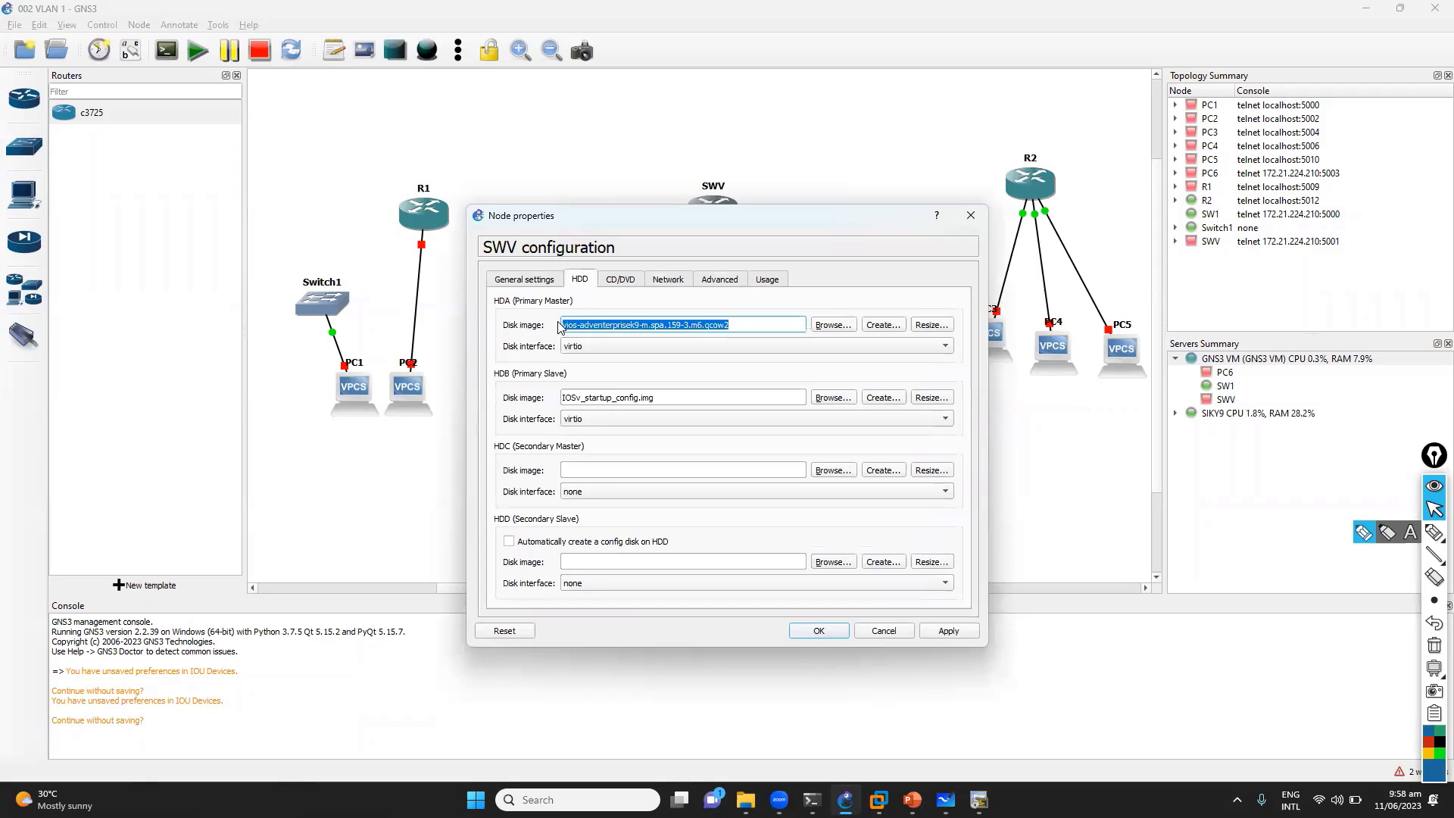
pyautogui.click(719, 280)
pyautogui.click(766, 280)
pyautogui.click(949, 631)
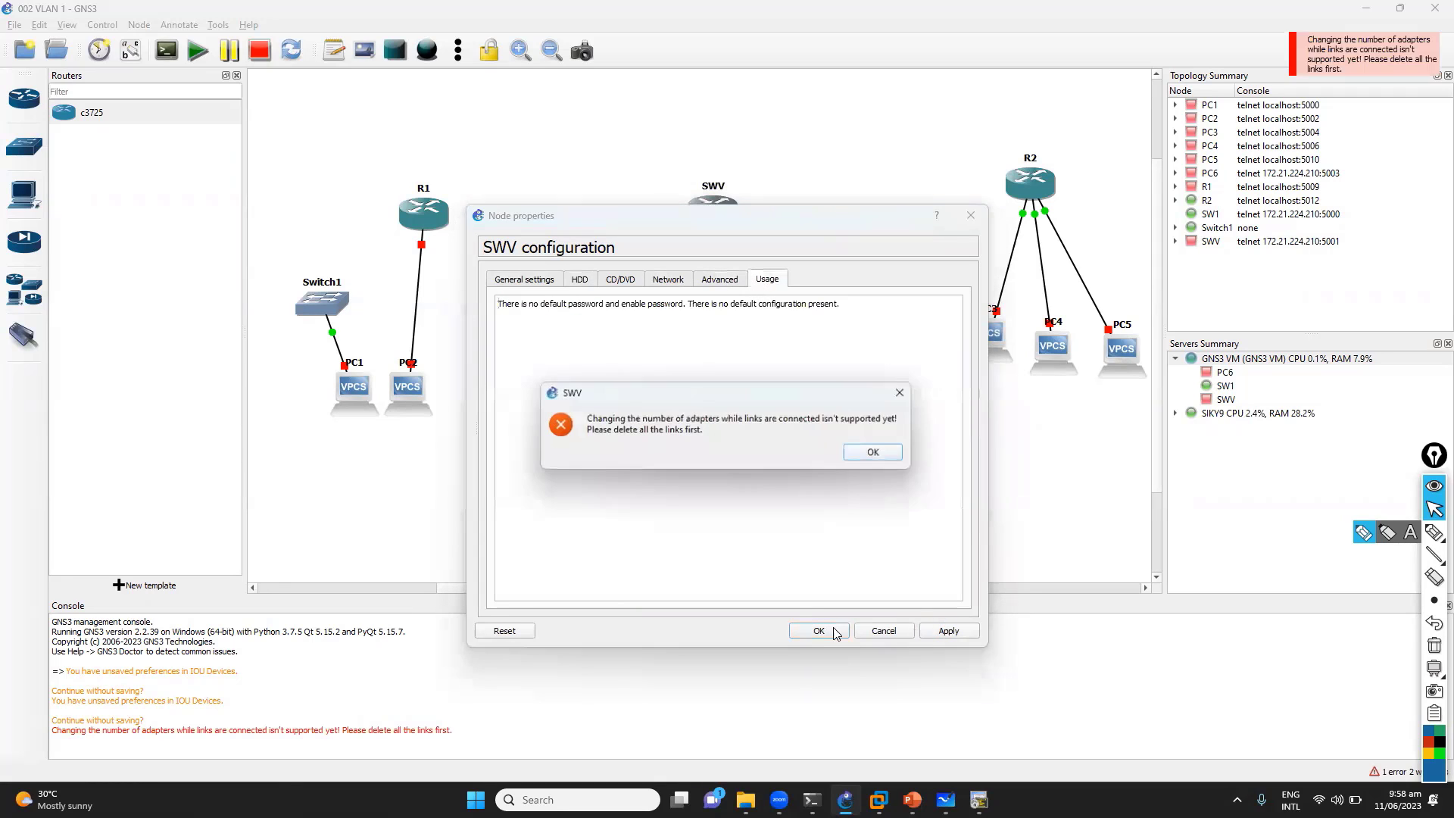
pyautogui.click(871, 456)
pyautogui.click(881, 631)
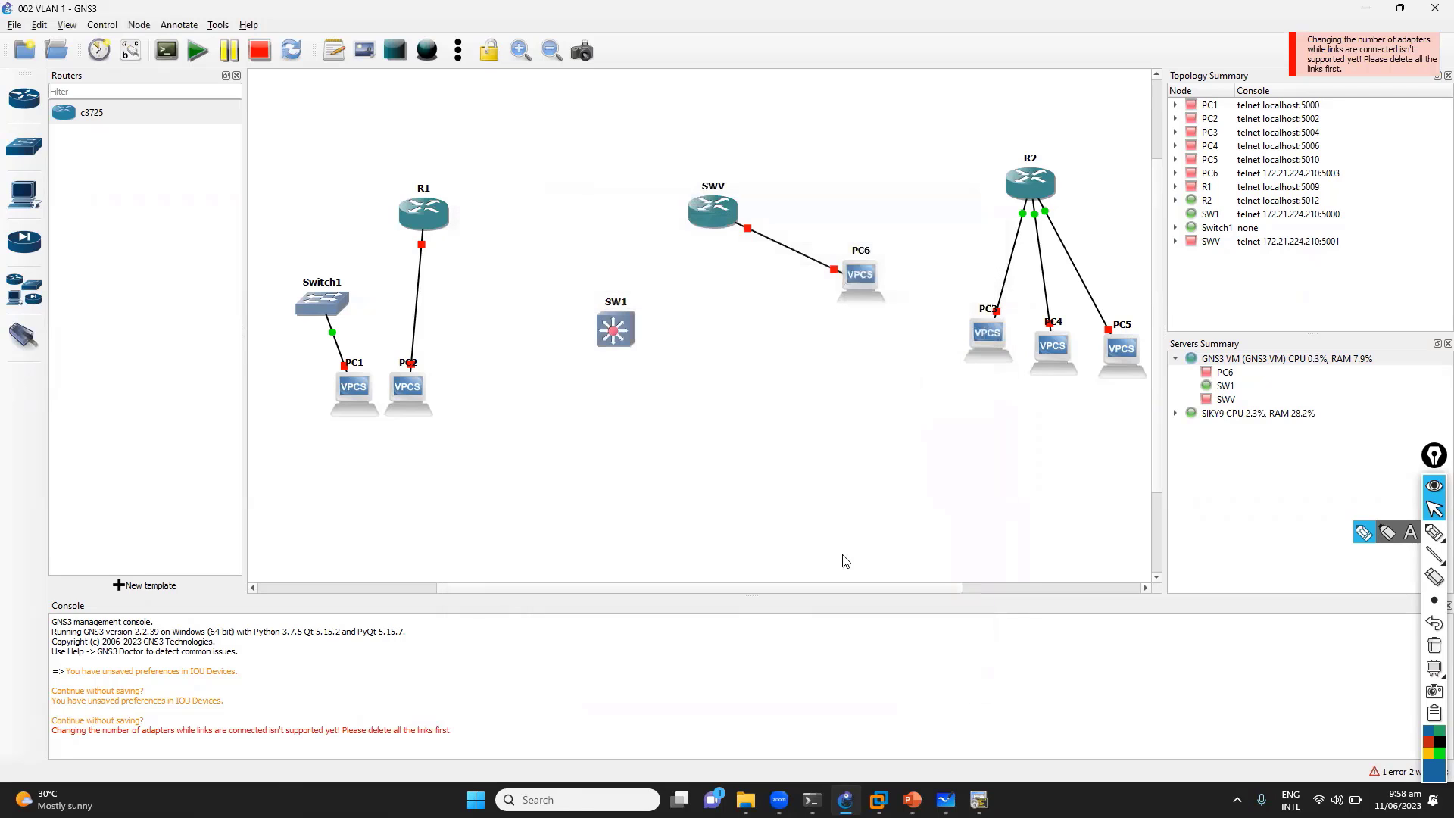
# Step: Start the SWV node, open its console, and boot the IOSv entry
pyautogui.rightClick(707, 200)
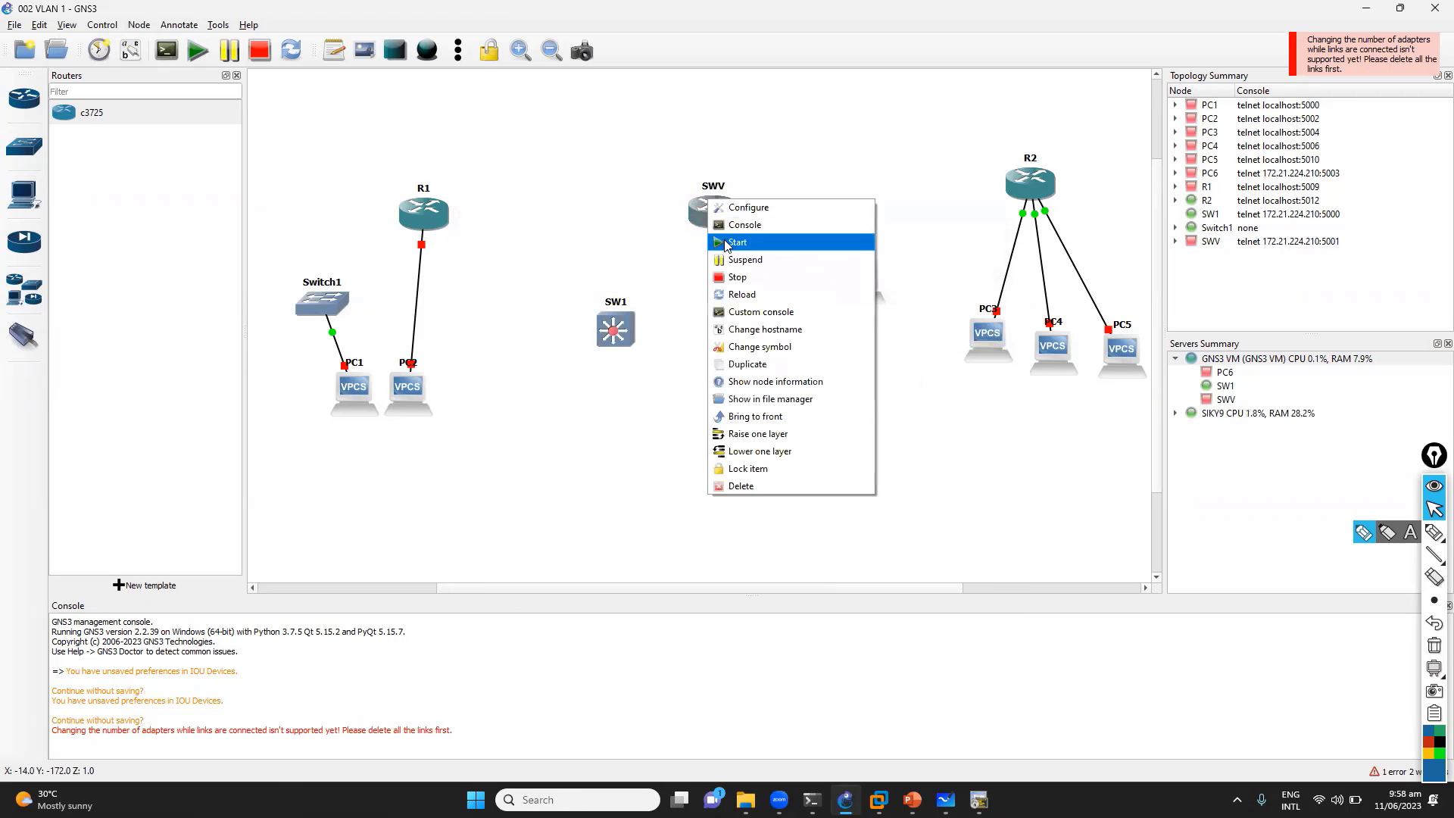
pyautogui.click(727, 242)
pyautogui.rightClick(716, 218)
pyautogui.click(740, 244)
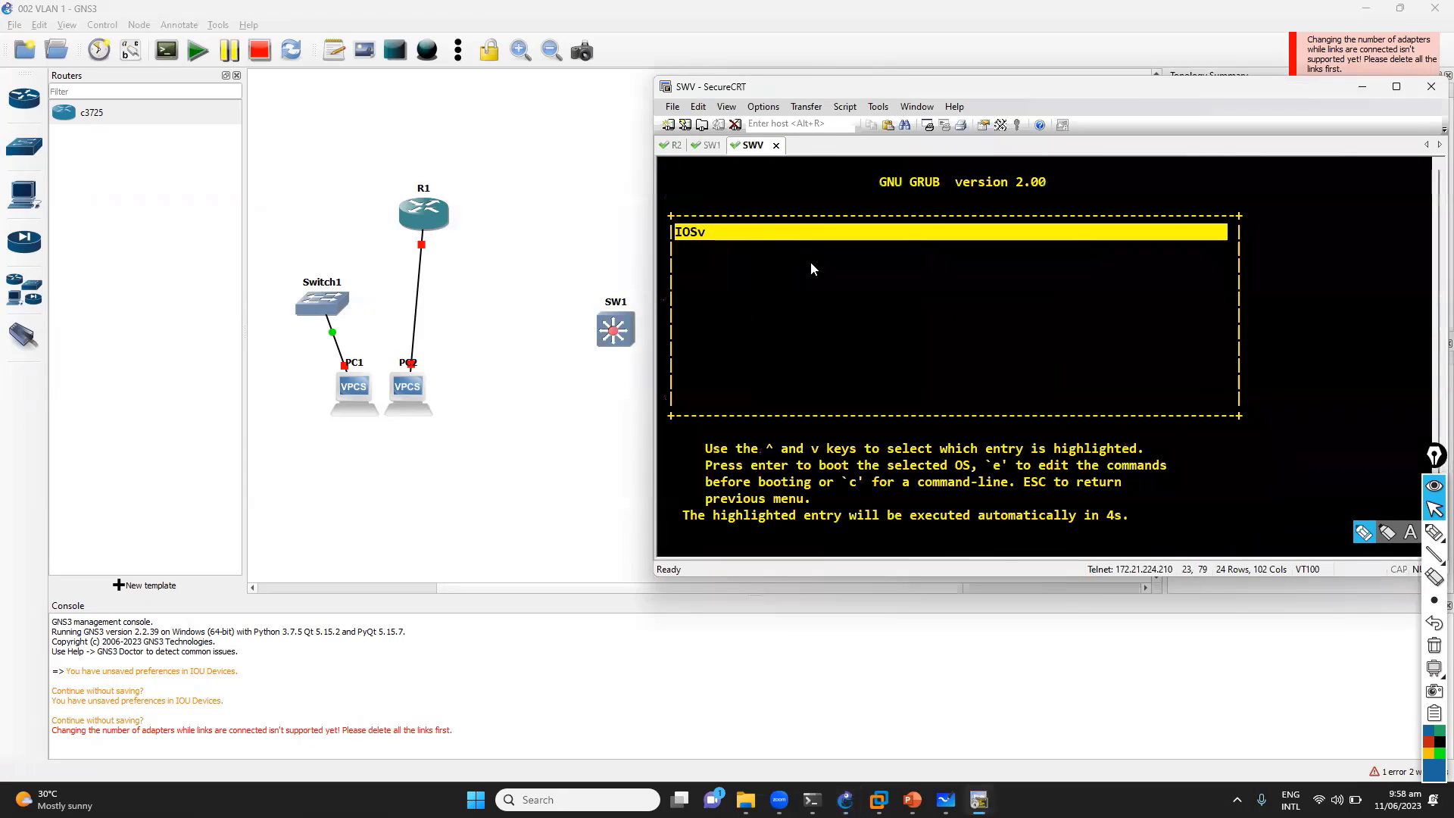
pyautogui.press('Return')
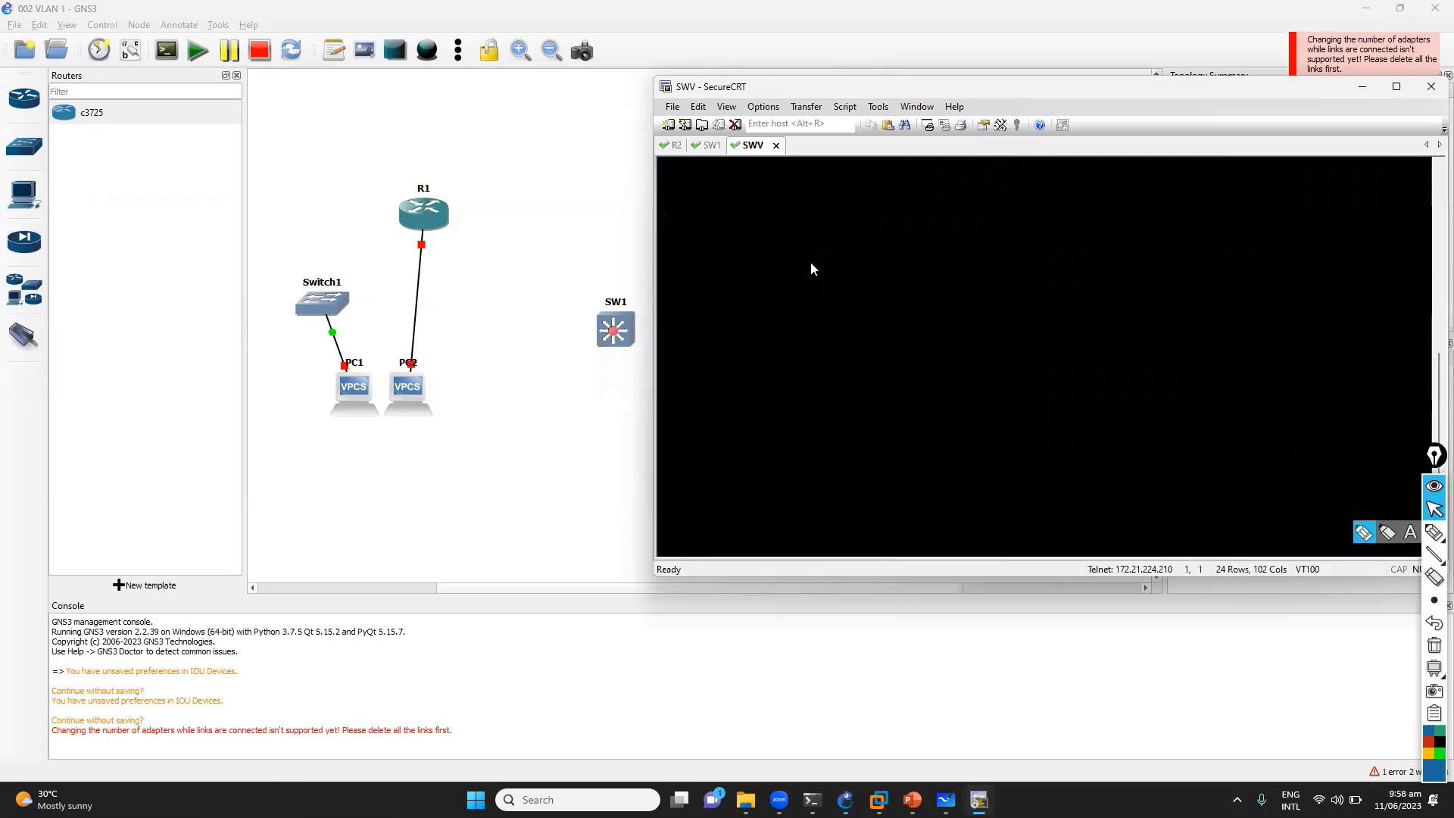
# Step: Check that SW1's console responds by entering blank lines at its prompt, and compare it with SWV's console during boot
pyautogui.click(709, 145)
pyautogui.click(780, 386)
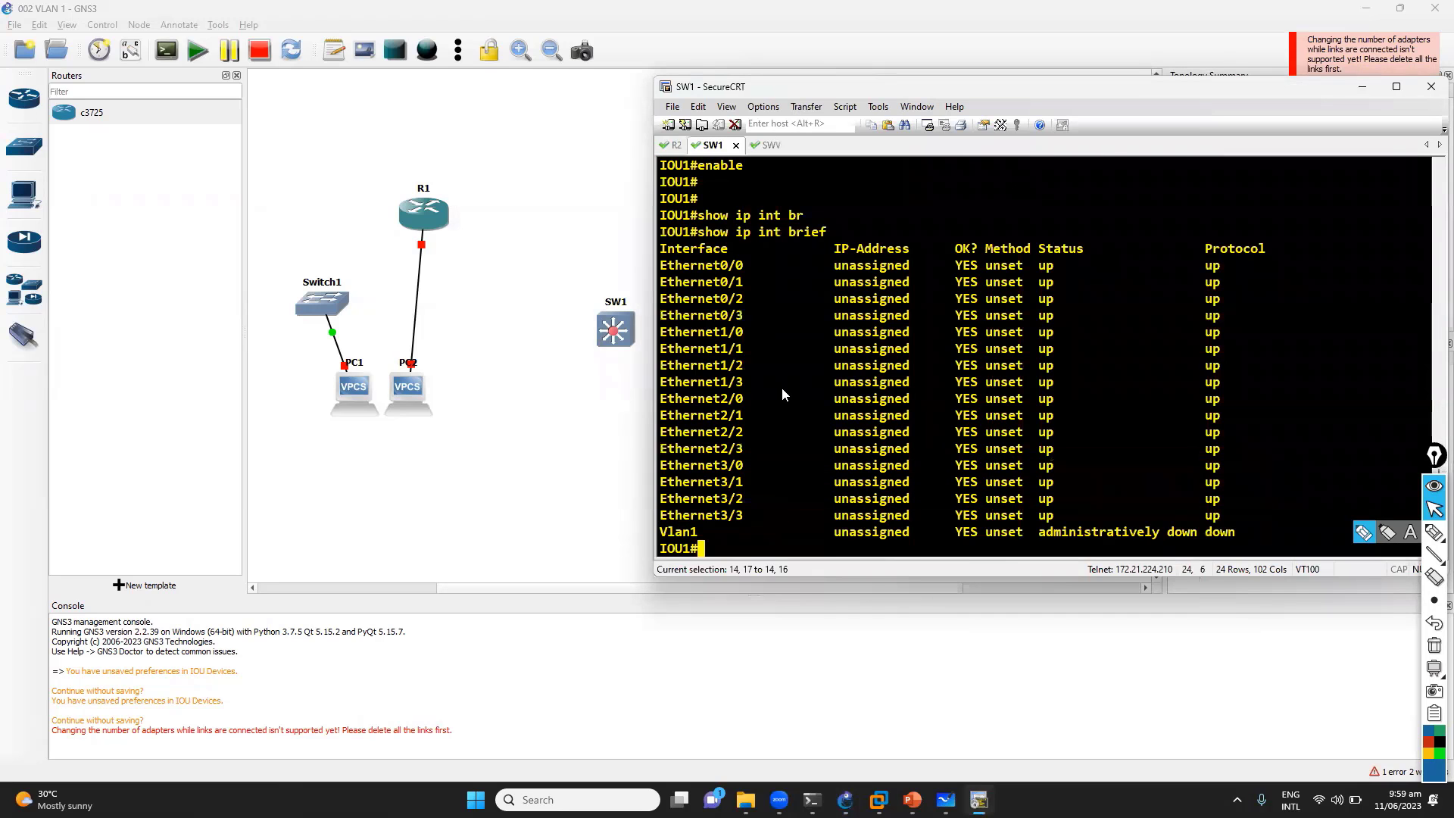
pyautogui.click(755, 145)
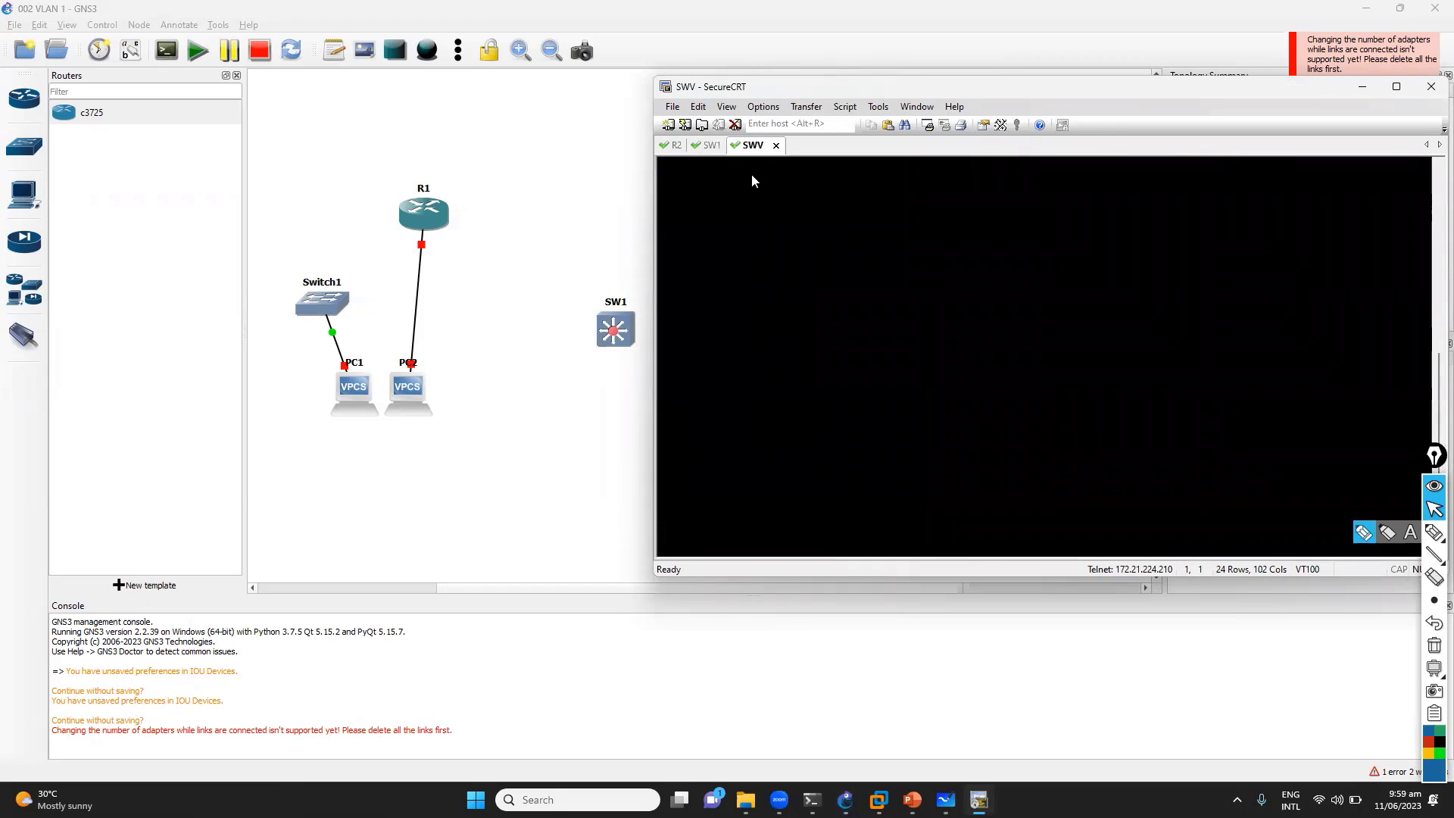
pyautogui.click(707, 145)
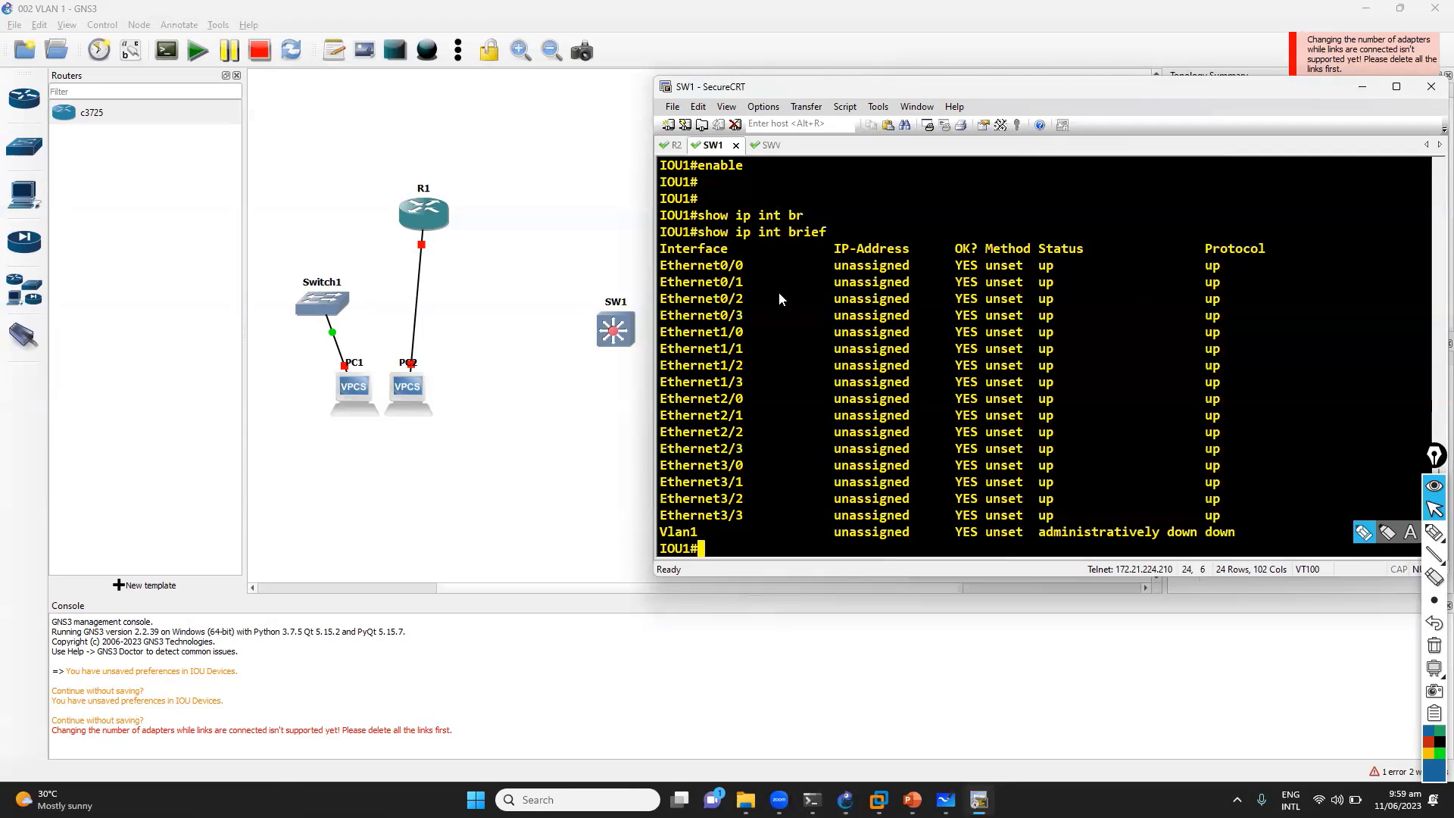
pyautogui.press('Return')
pyautogui.press('Return')
pyautogui.press('Return')
pyautogui.press('Return')
pyautogui.press('Return')
pyautogui.press('Return')
pyautogui.press('Return')
pyautogui.press('Return')
pyautogui.press('Return')
pyautogui.press('Return')
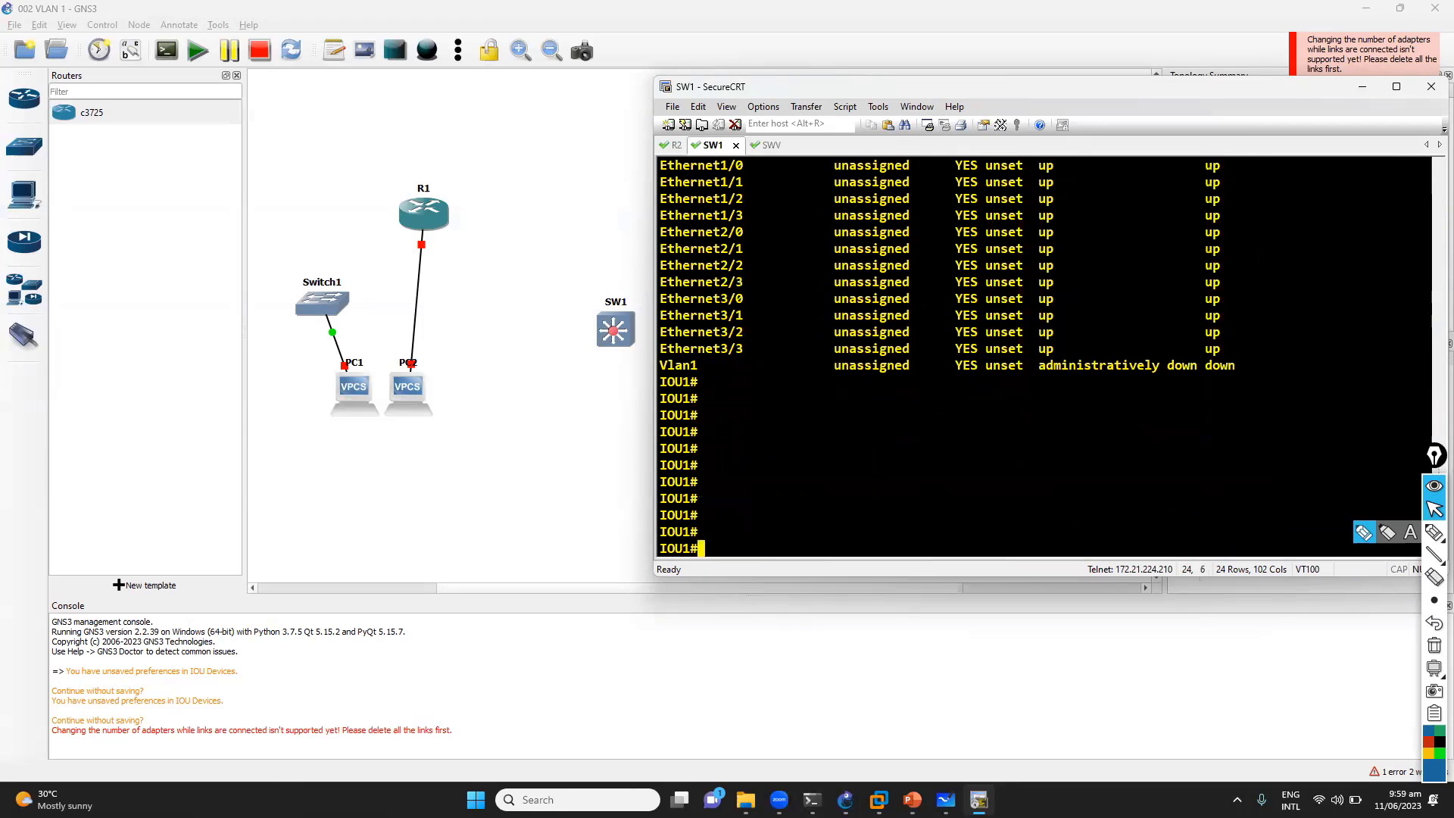
pyautogui.click(757, 144)
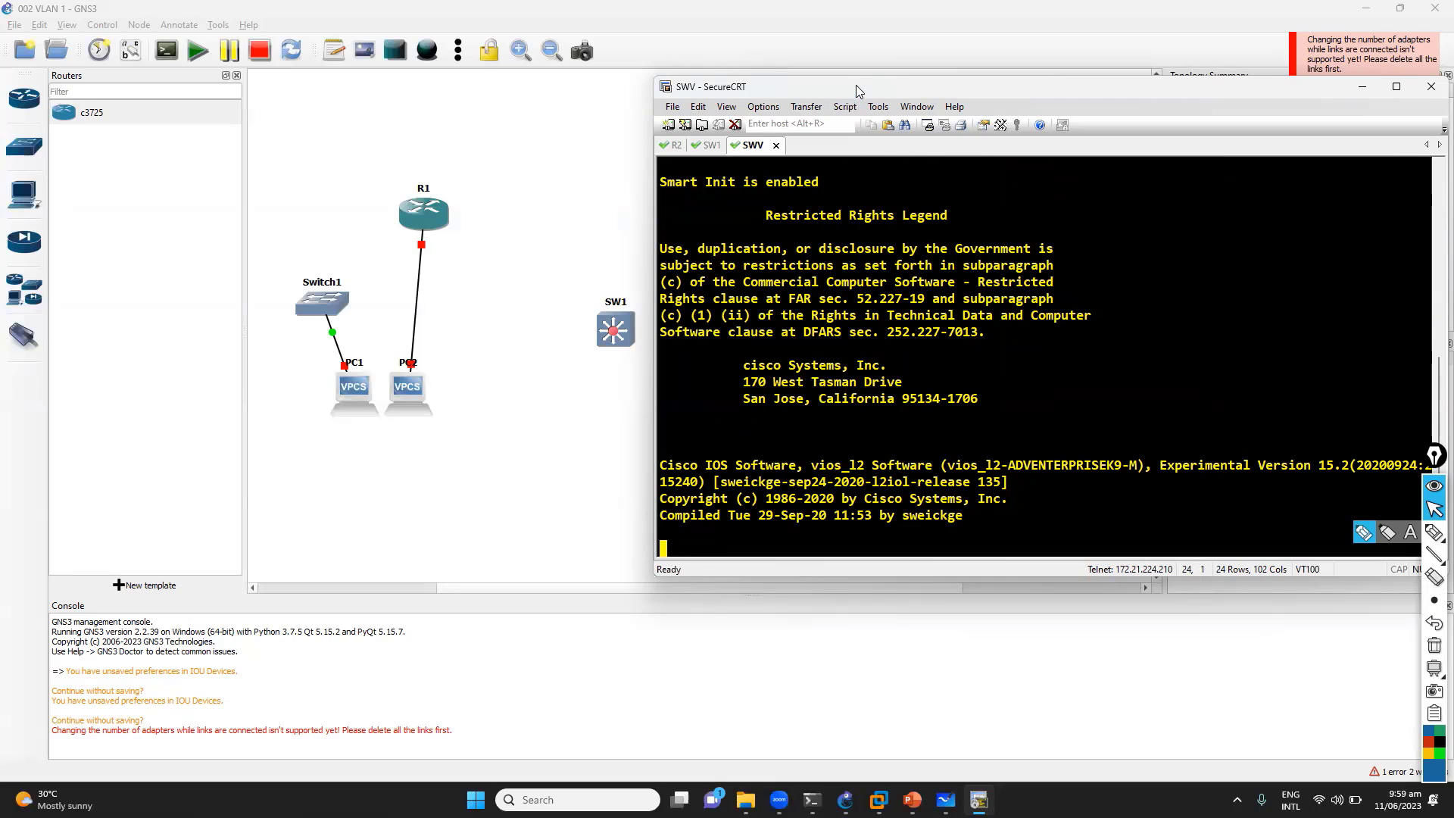
# Step: Reposition the SecureCRT window, review the switch notes in Microsoft Whiteboard, and return to SWV's console to examine its boot output
pyautogui.moveTo(857, 78)
pyautogui.mouseDown()
pyautogui.moveTo(869, 122)
pyautogui.moveTo(867, 93)
pyautogui.mouseUp()
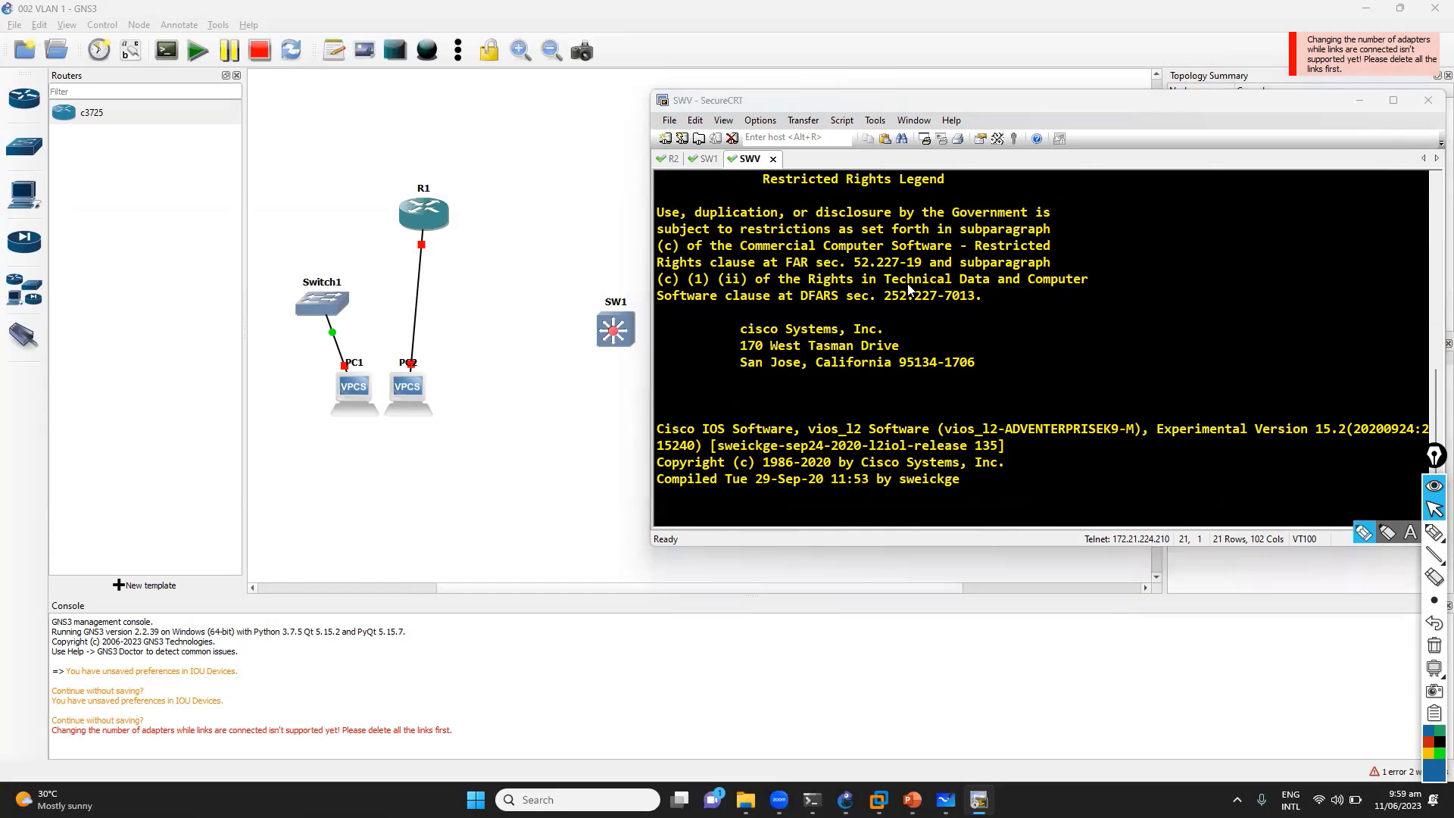
pyautogui.hotkey('alt', 'Tab')
pyautogui.hotkey('alt', 'Tab')
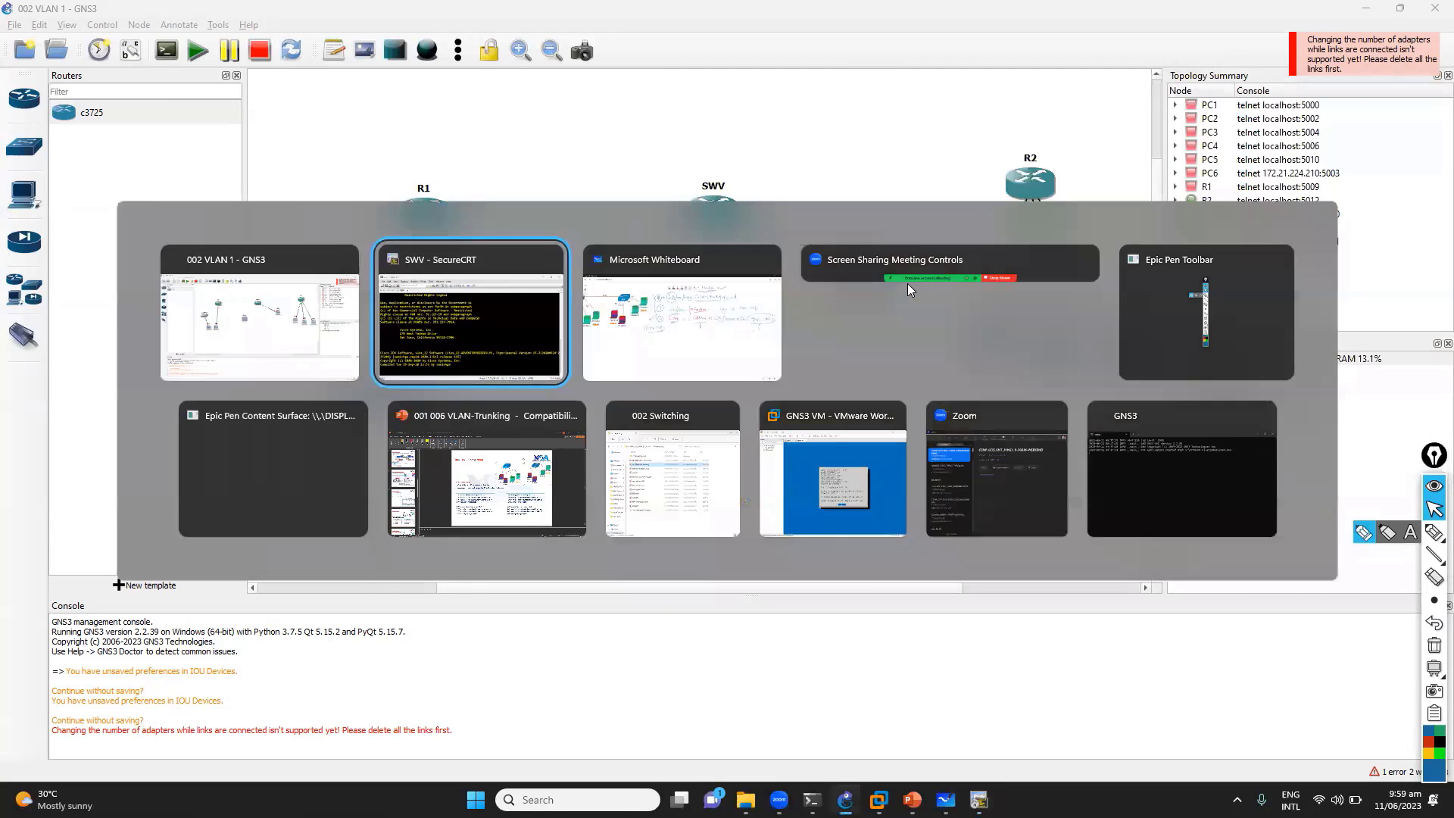
pyautogui.press('Tab')
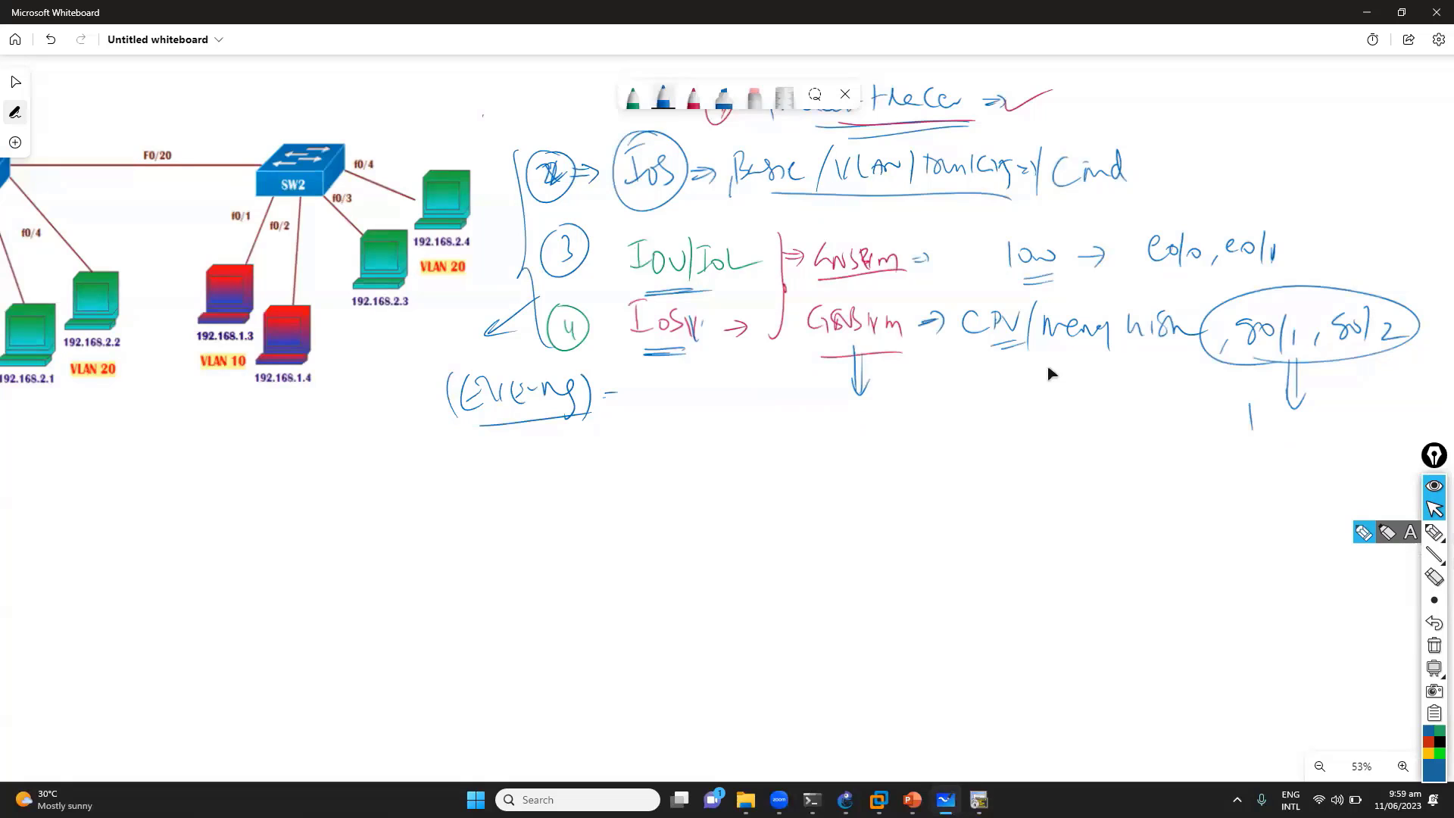
pyautogui.hotkey('alt', 'Tab')
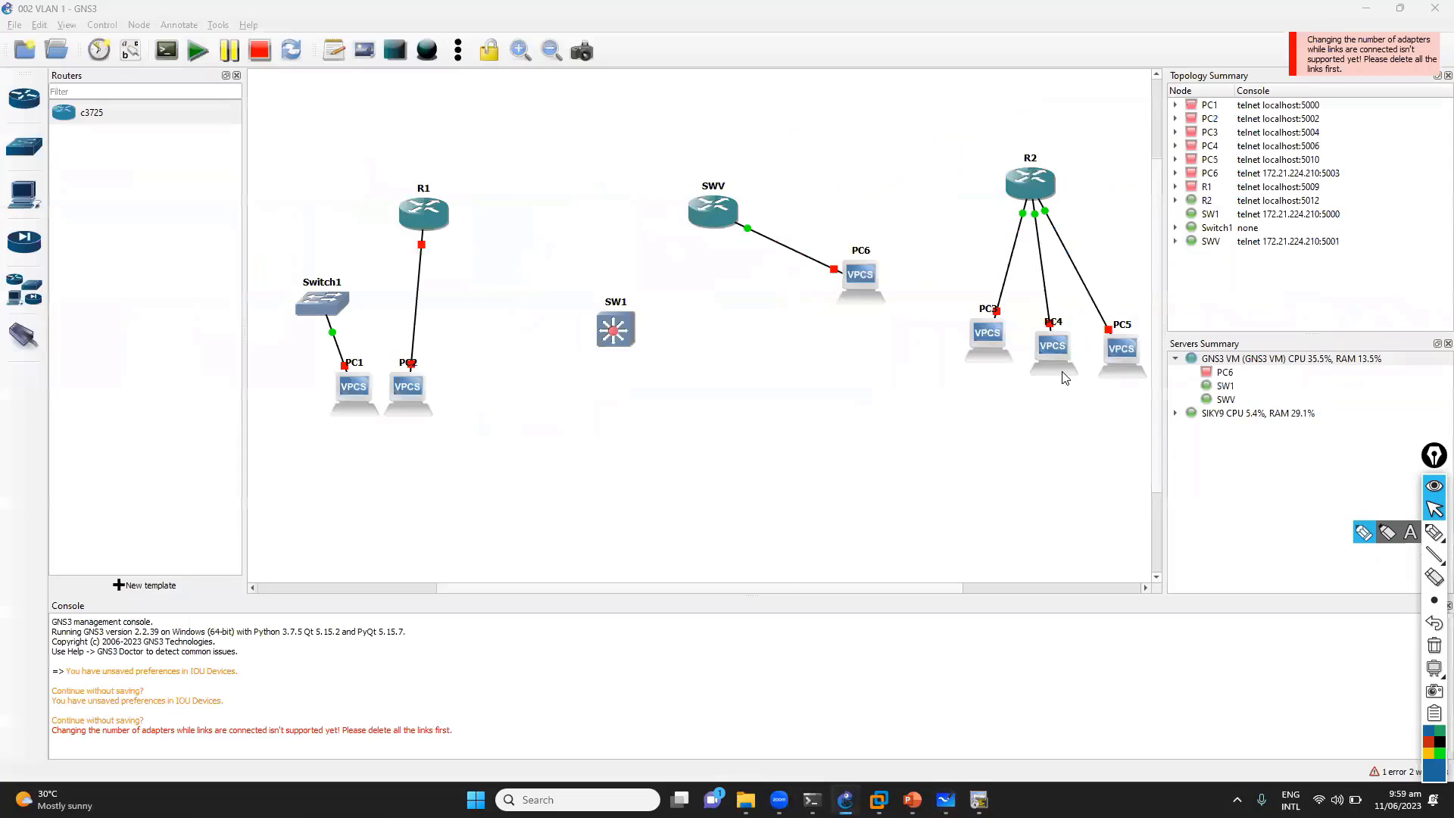
pyautogui.hotkey('alt', 'Tab')
pyautogui.press('Tab')
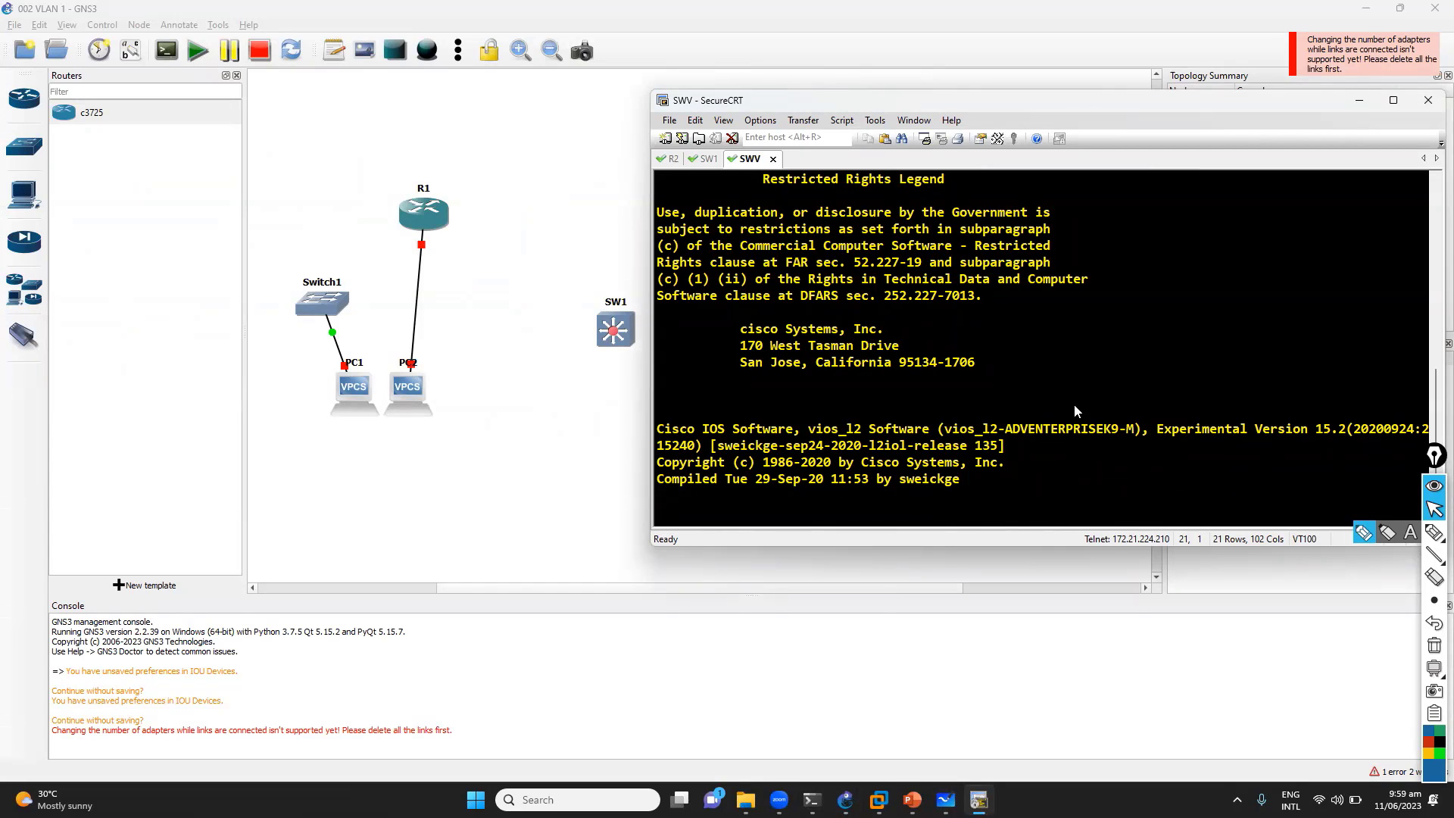
pyautogui.moveTo(883, 440); pyautogui.dragTo(936, 446)
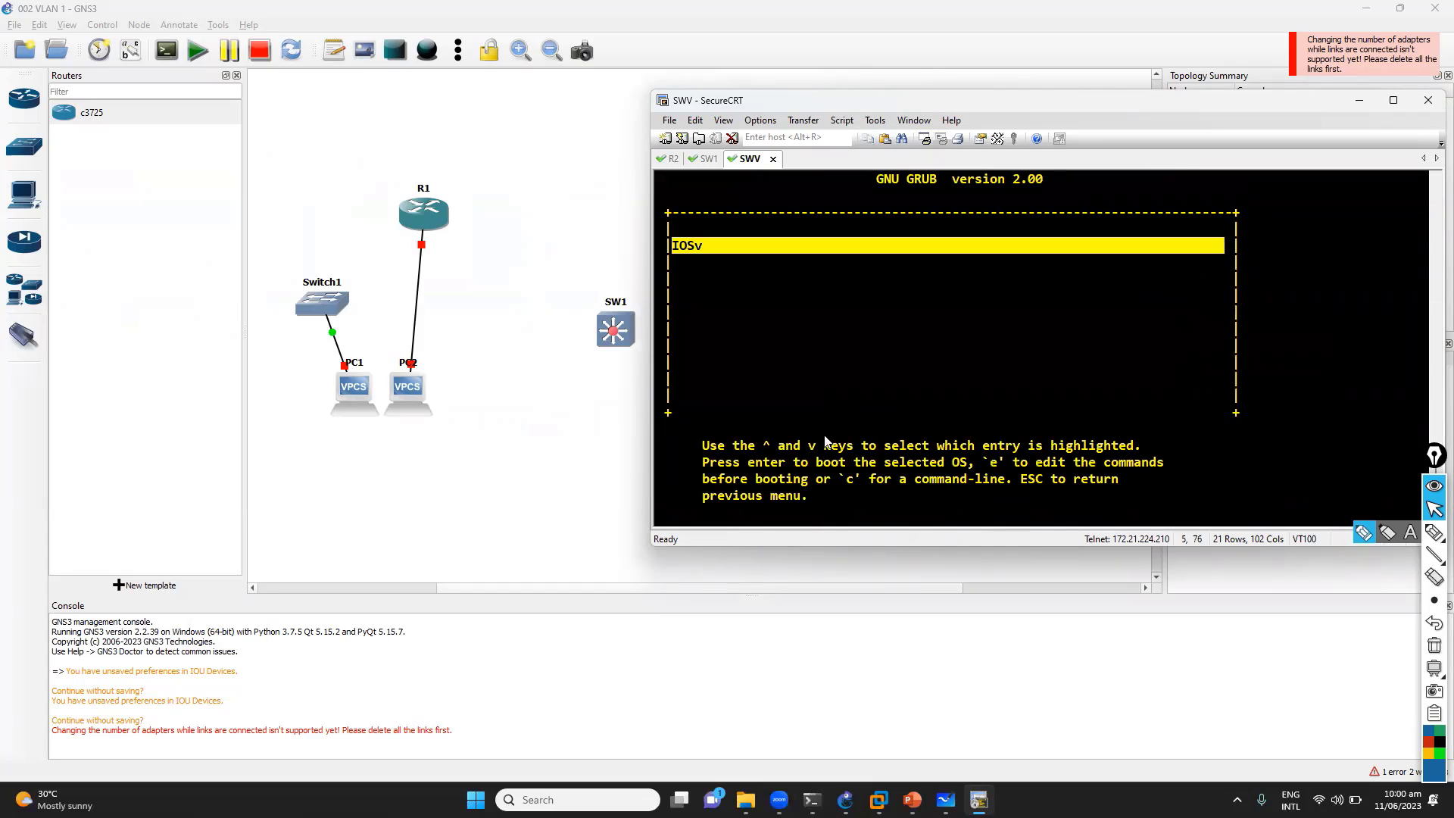
# Step: Boot the IOSv entry again in SWV's console and check the topology in GNS3 before returning to the console
pyautogui.press('Return')
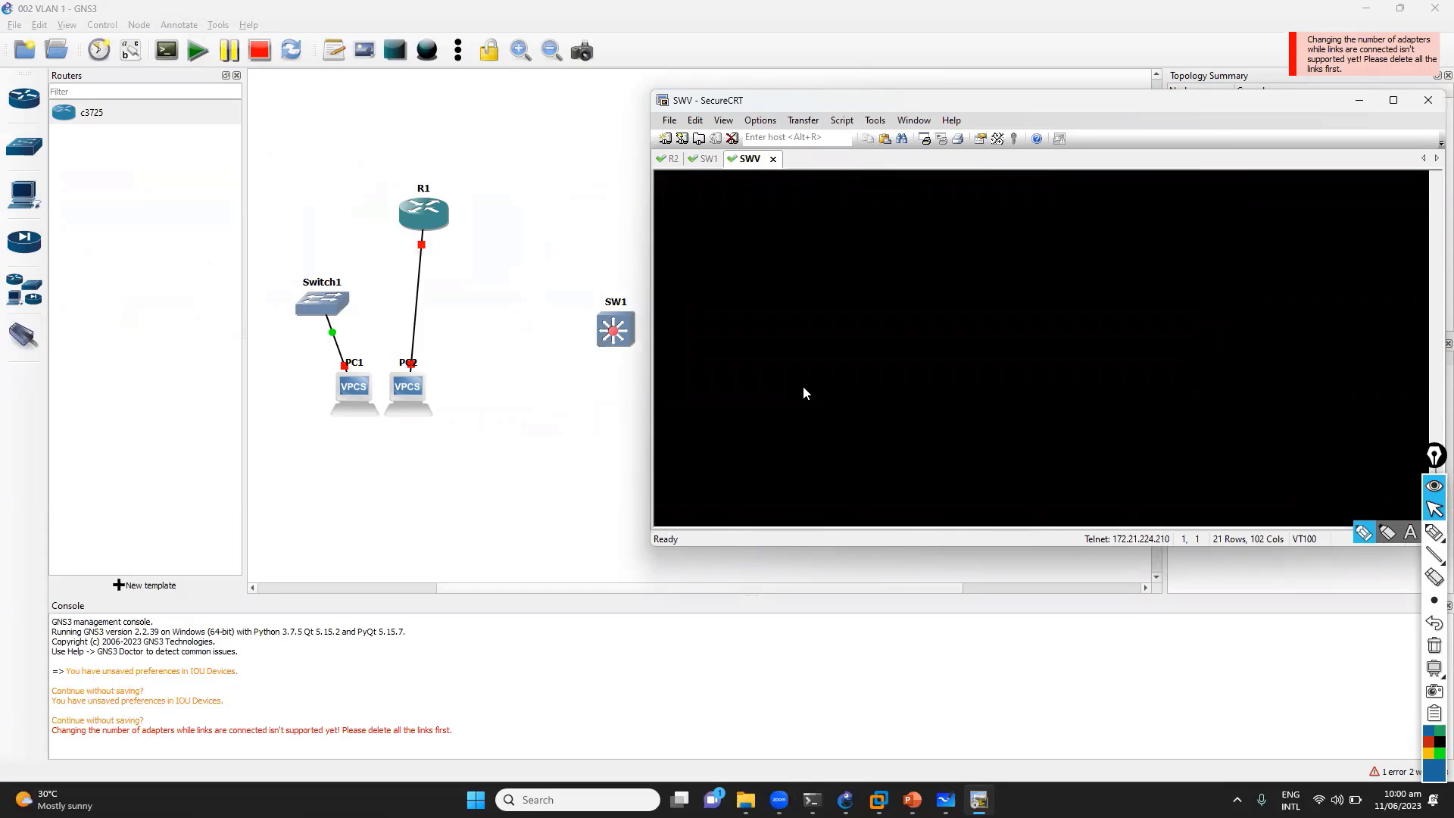
pyautogui.hotkey('alt', 'Tab')
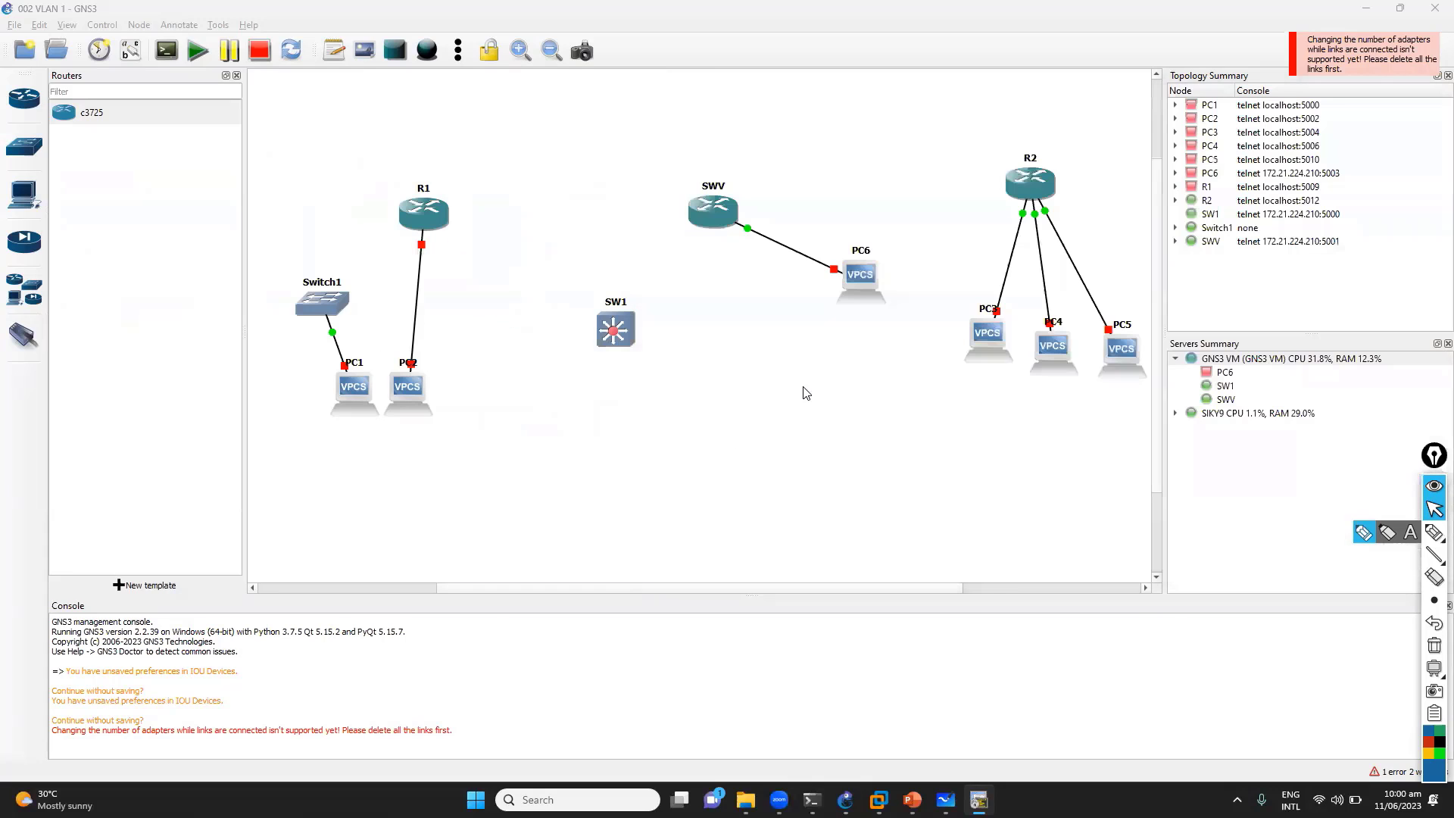
pyautogui.hotkey('alt', 'Tab')
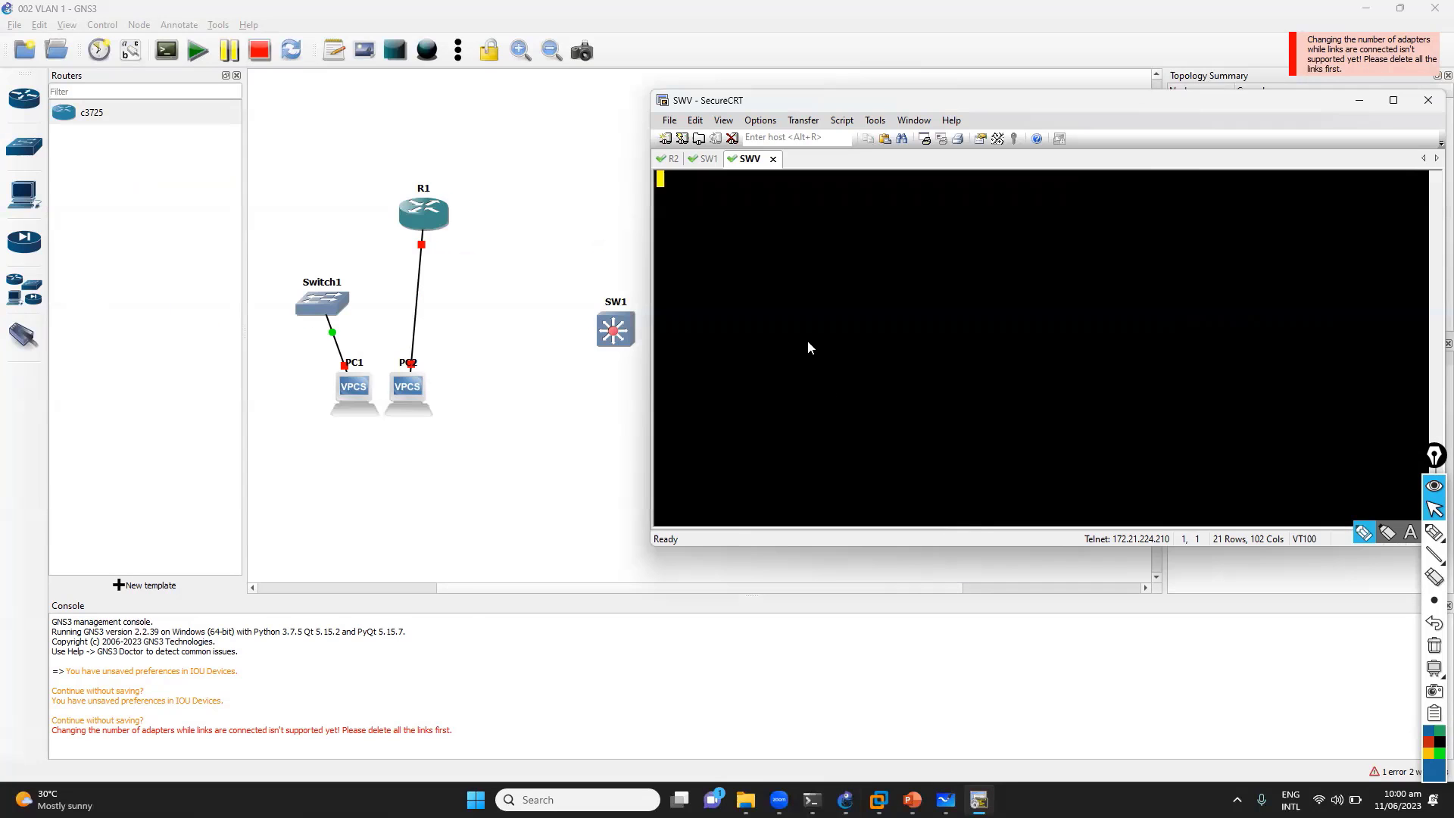
# Step: Run show vlan in SW1's console to list its VLANs
pyautogui.click(704, 159)
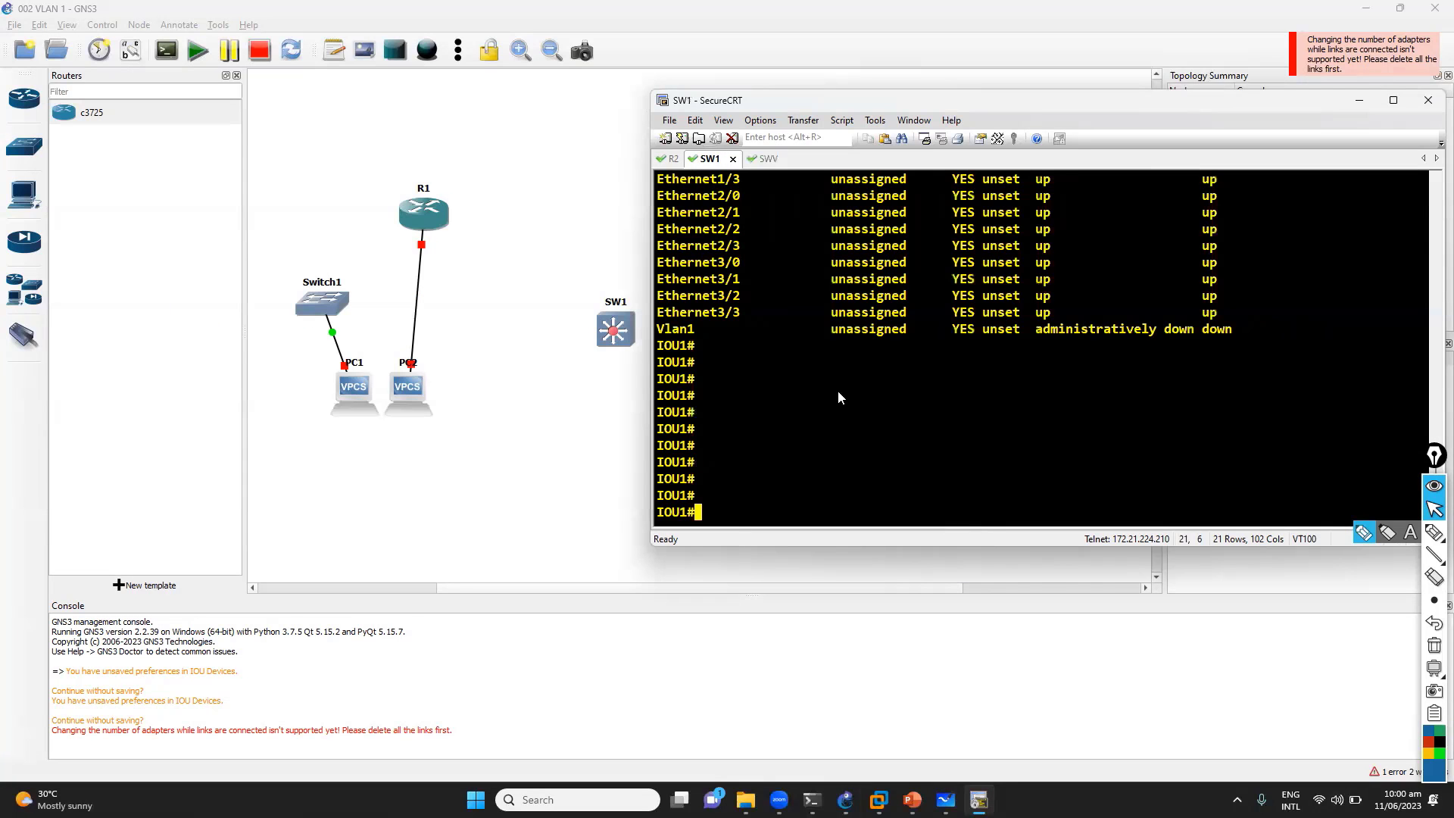
pyautogui.press('Return')
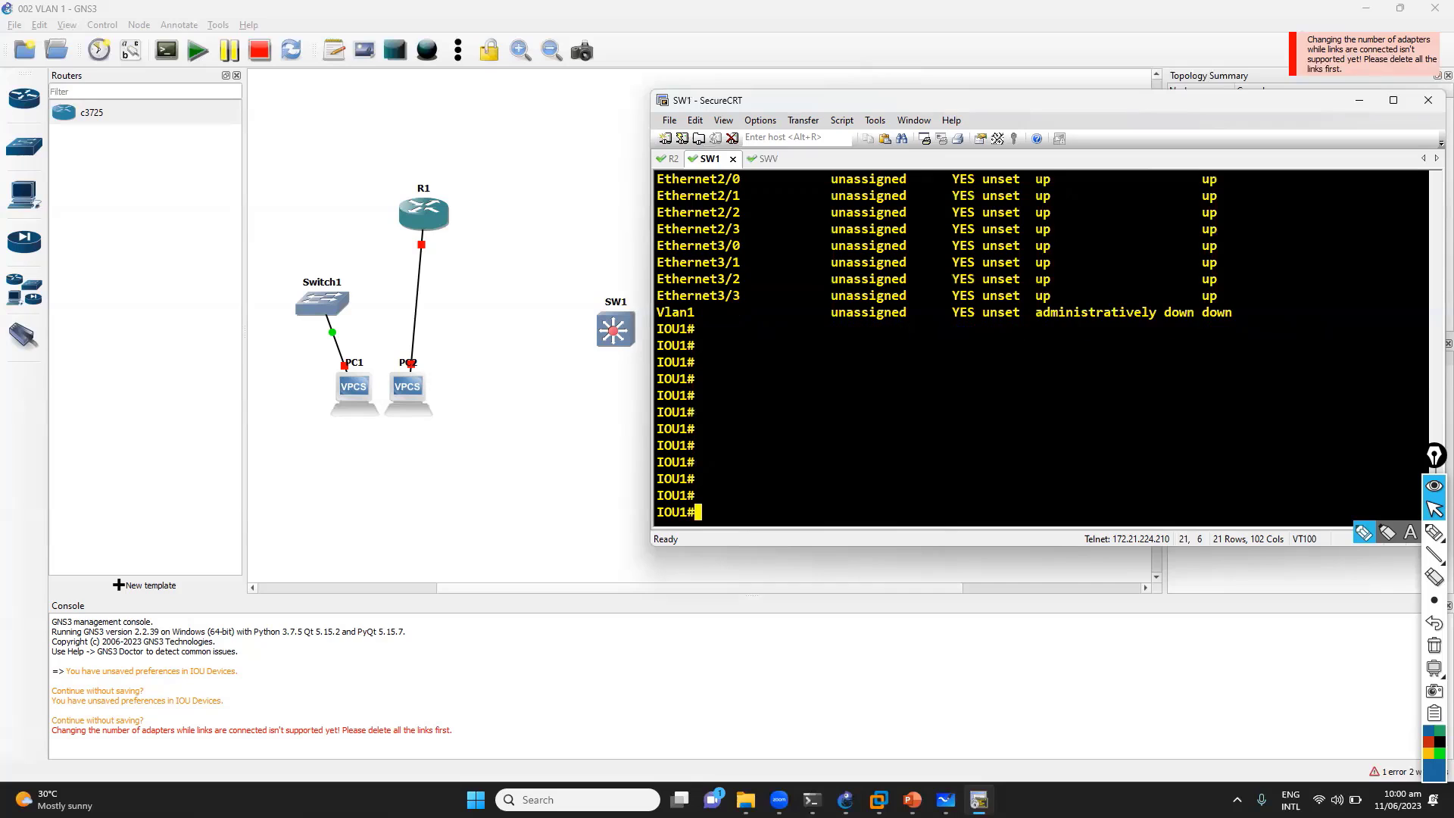
pyautogui.write('show vlan')
pyautogui.press('Return')
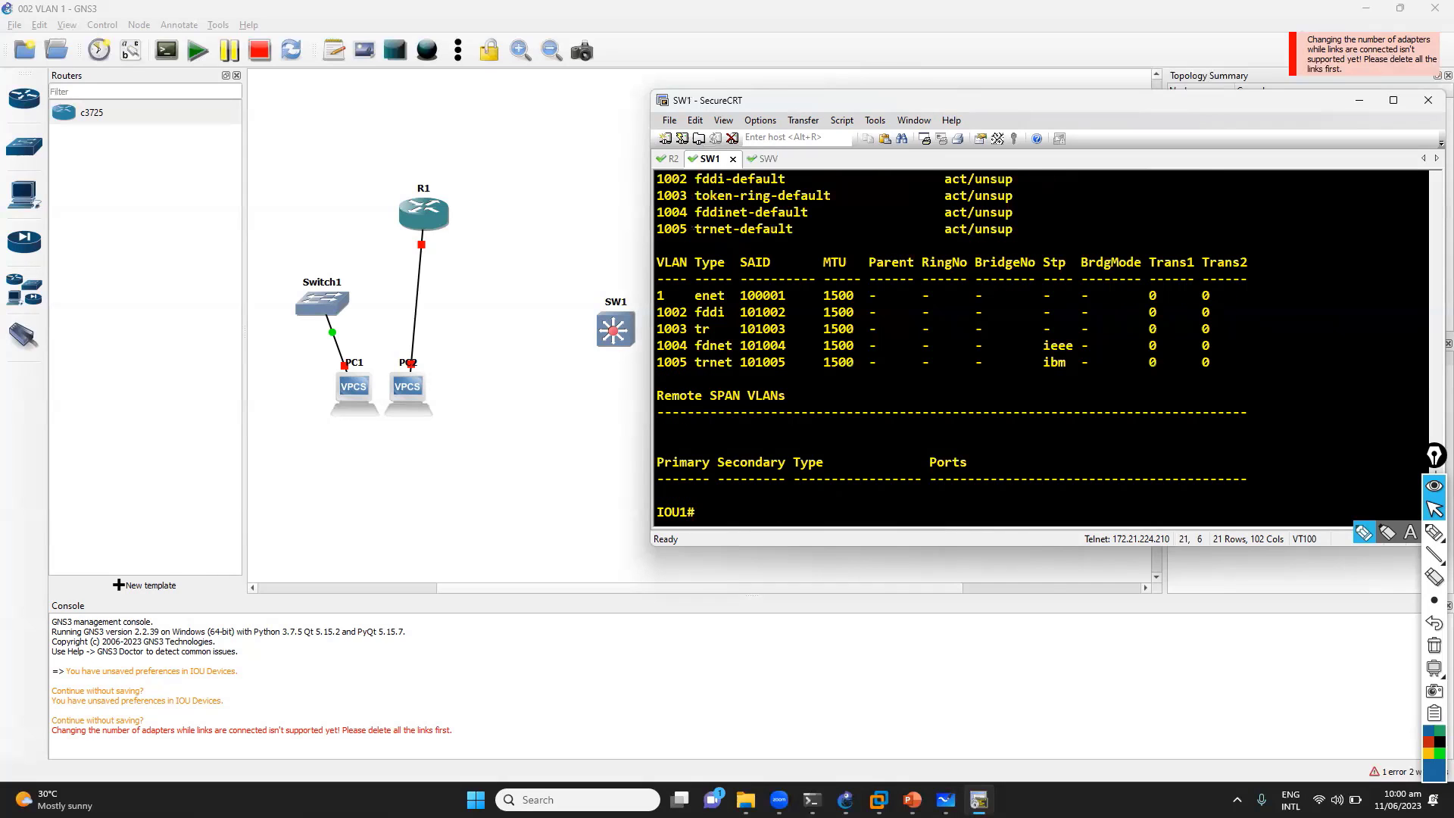
# Step: Examine the VLAN list in SW1's console and highlight the default VLAN 1 row with its assigned ports
pyautogui.scroll(3, 901, 356)
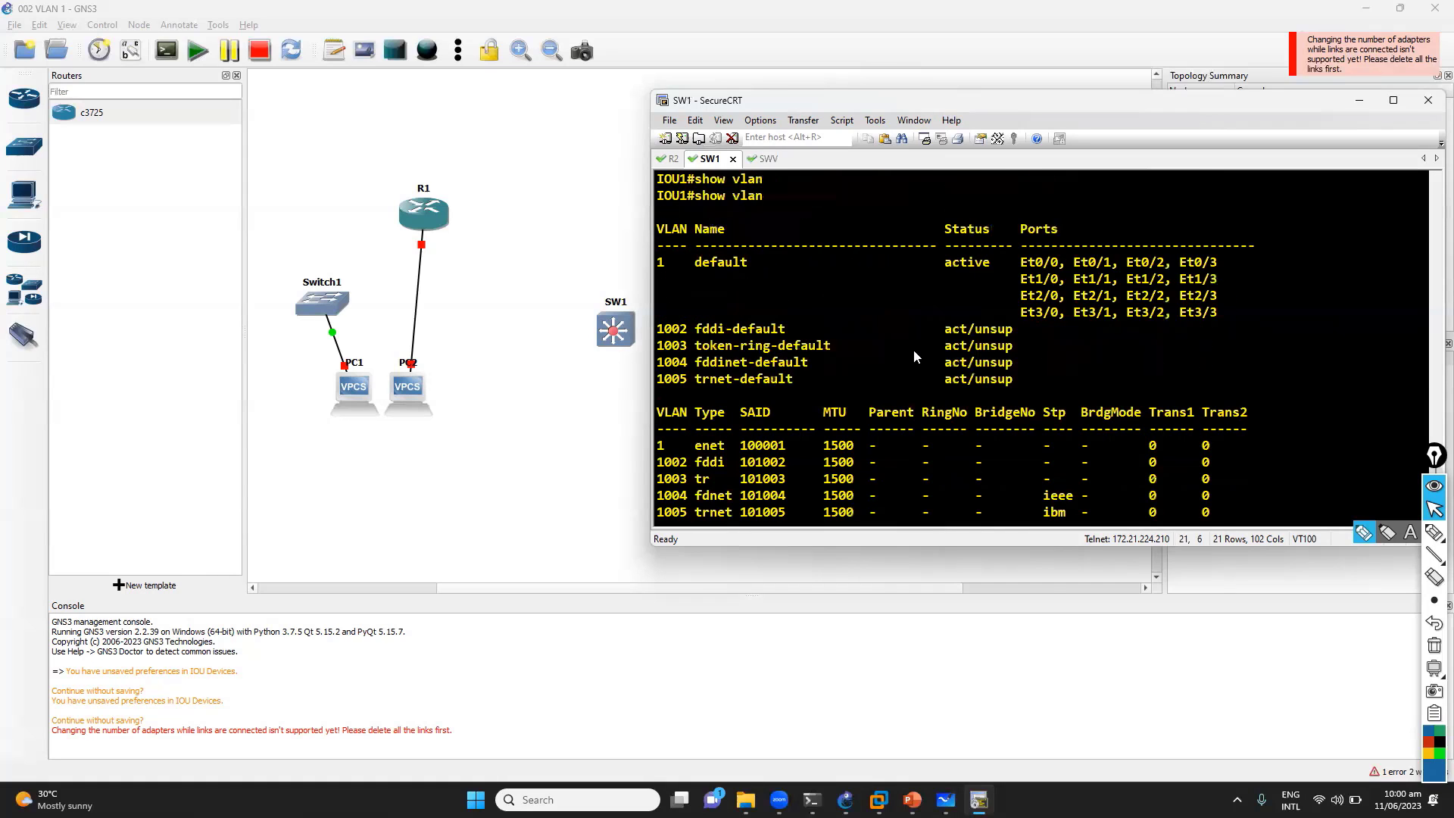
pyautogui.moveTo(685, 262); pyautogui.dragTo(1249, 311)
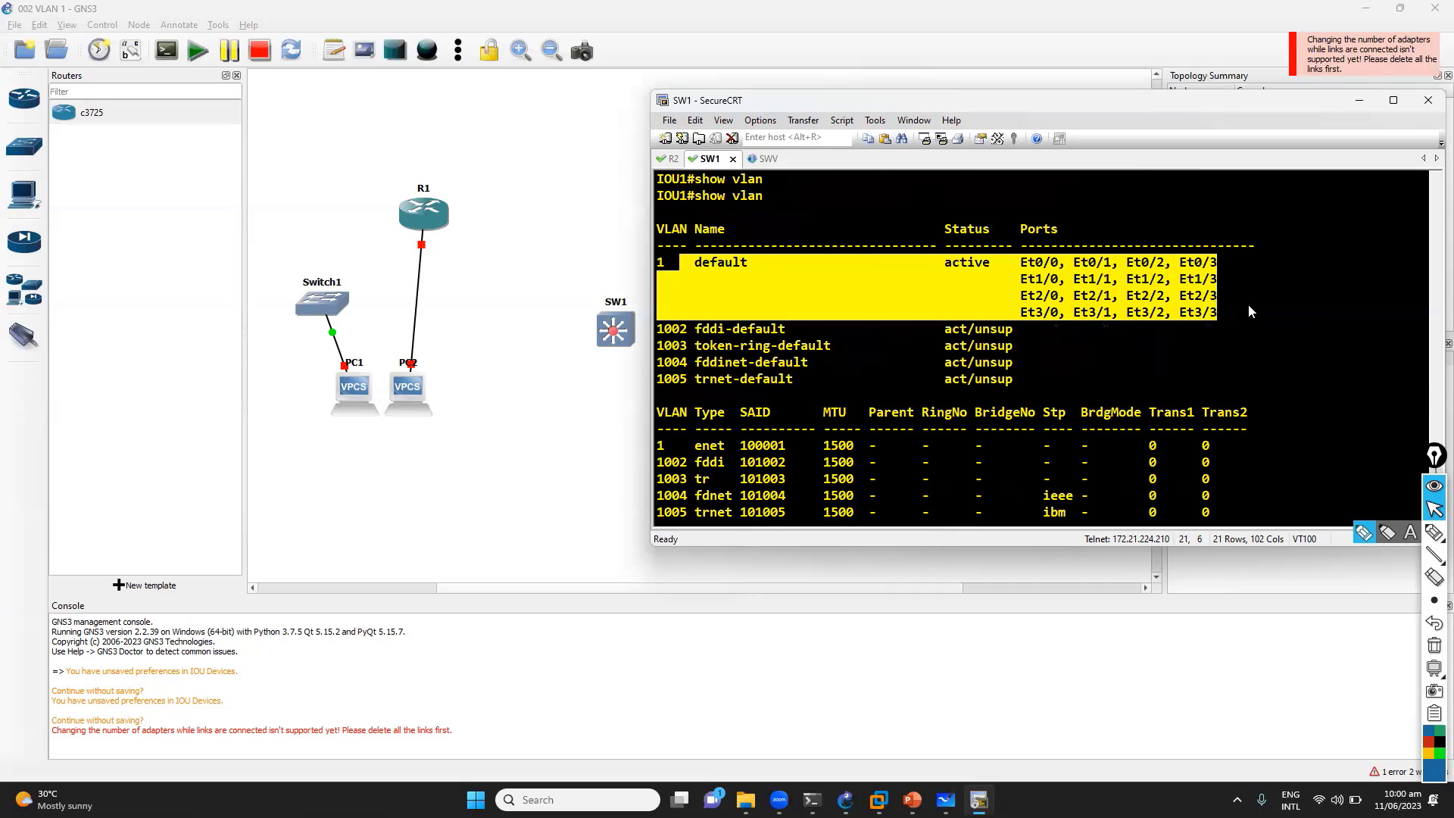
pyautogui.click(1160, 327)
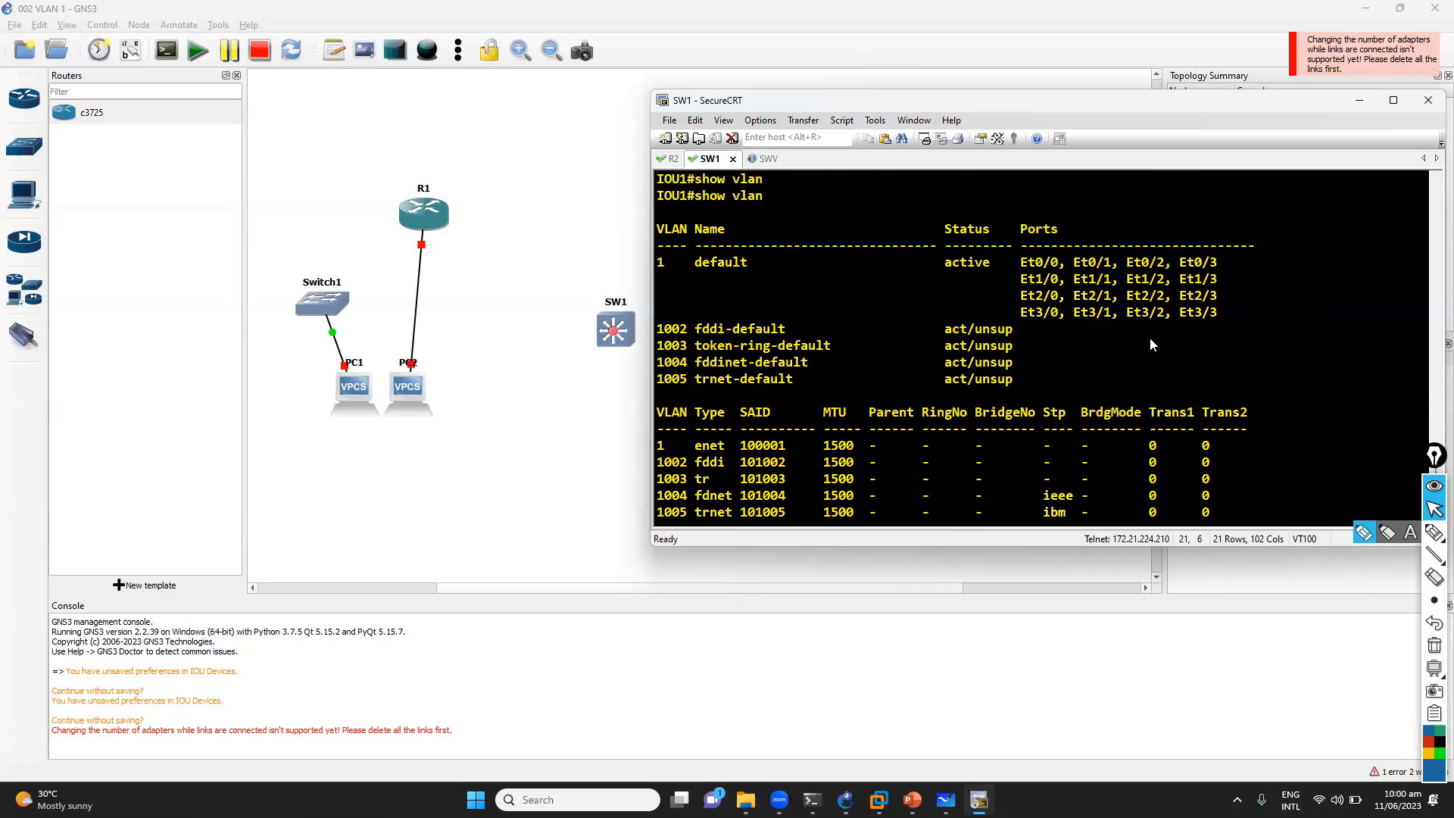
# Step: Enter global configuration mode on SW1 with conf t and create VLAN 10 named sles
pyautogui.press('Return')
pyautogui.write('conf t')
pyautogui.press('Return')
pyautogui.press('Return')
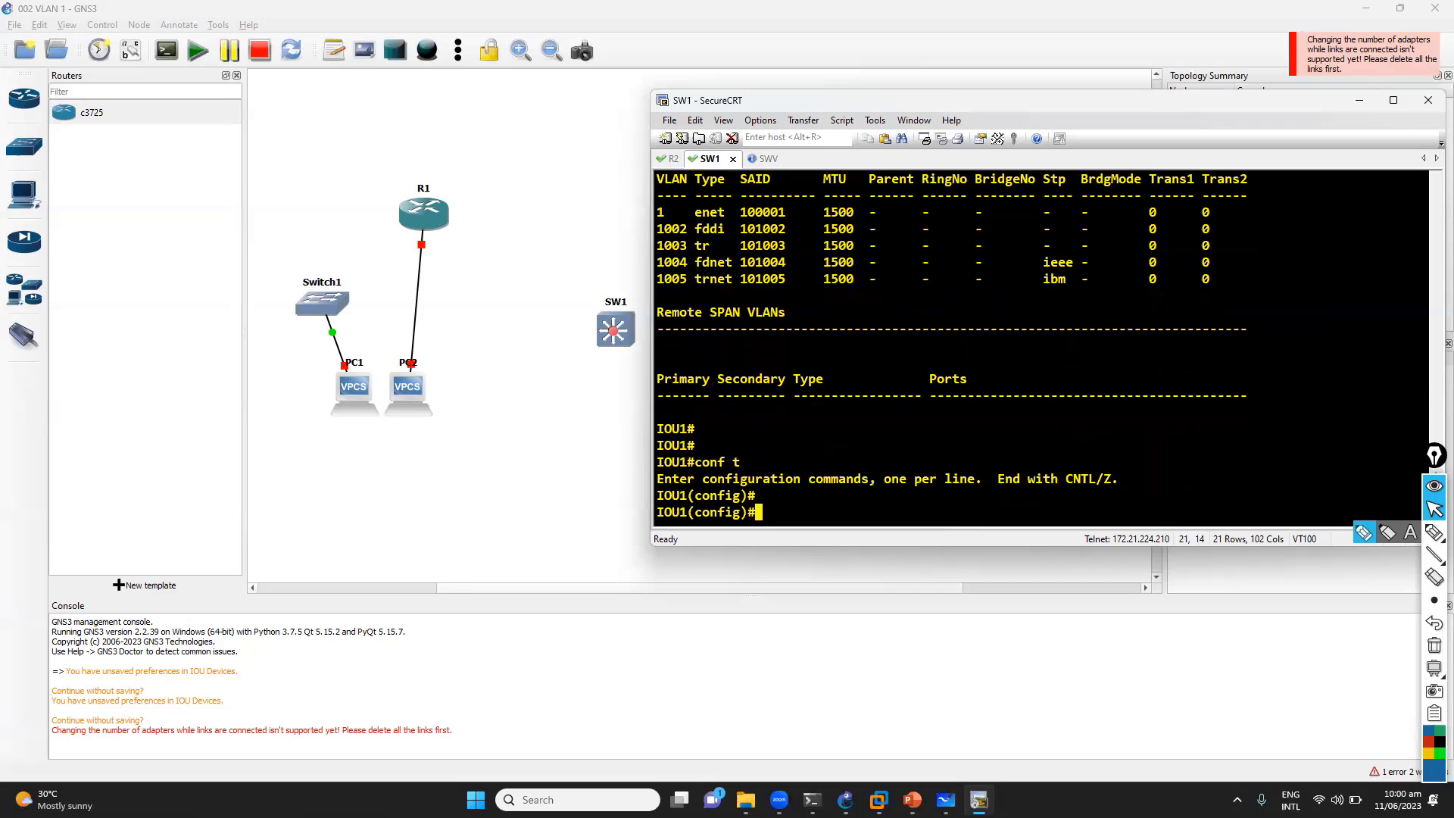
pyautogui.write('vlan 10')
pyautogui.press('Return')
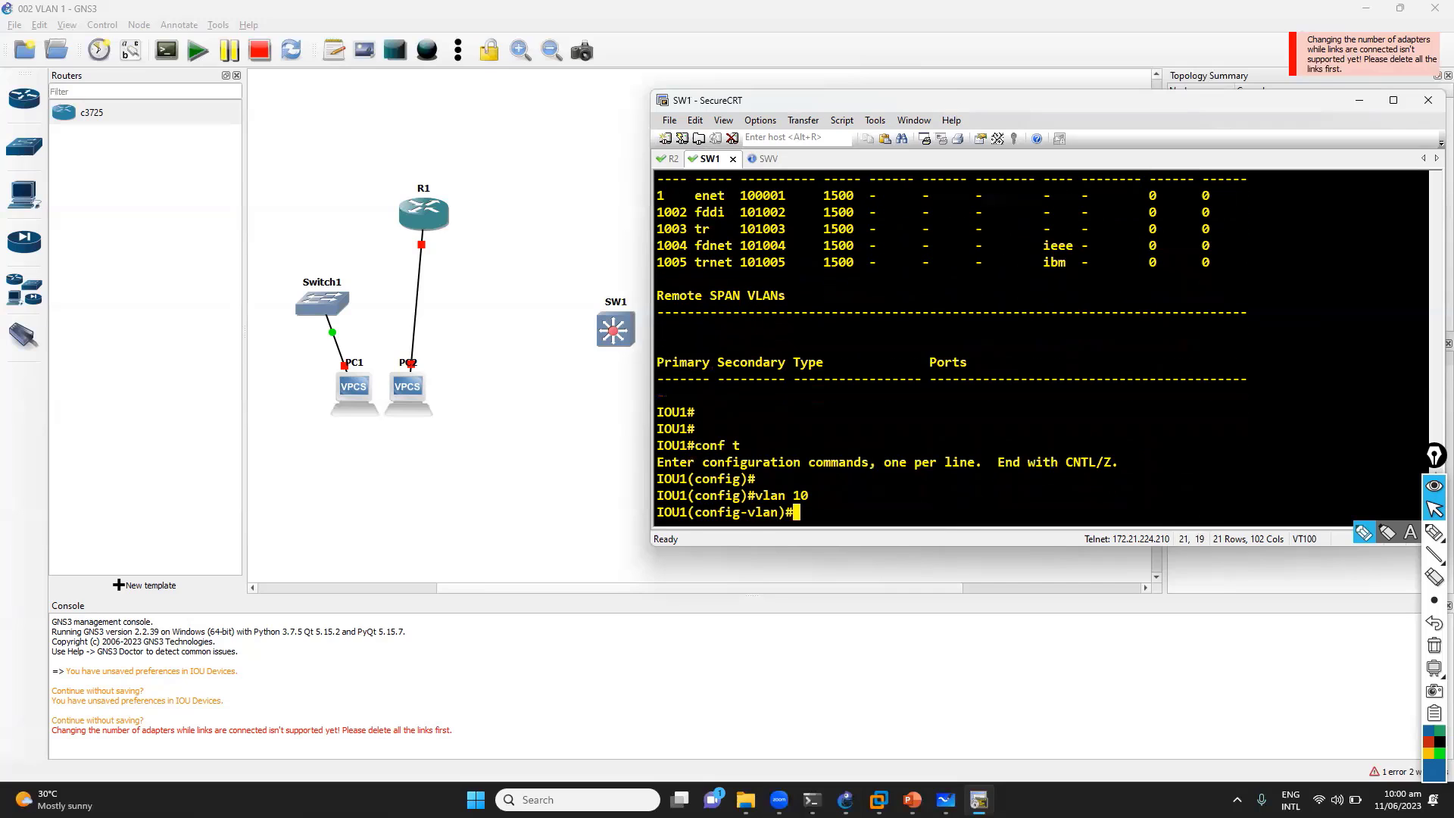
pyautogui.write('name sles')
pyautogui.press('Return')
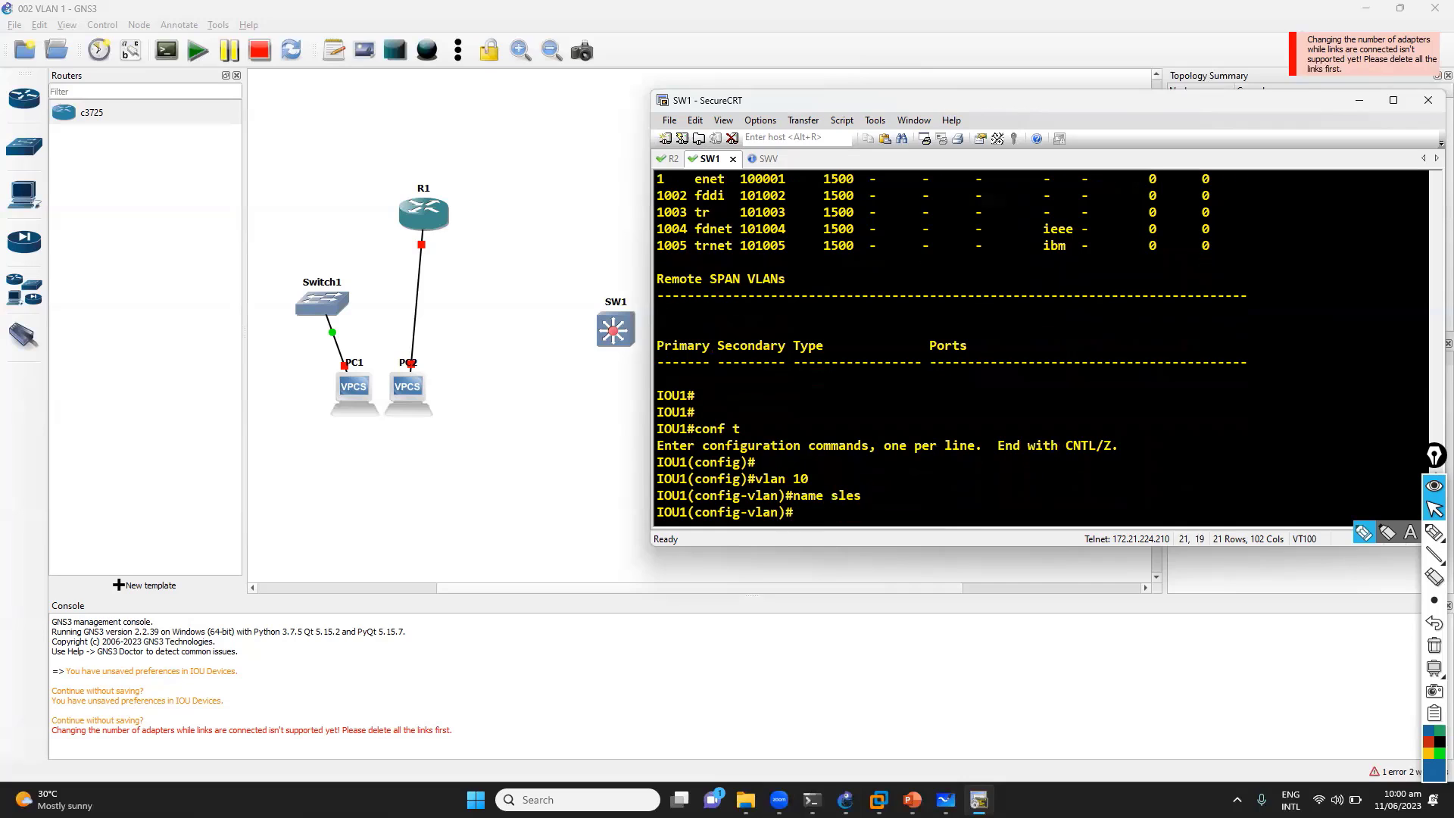
# Step: Create VLAN 20 on SW1 and name it HR
pyautogui.write('vlan 20')
pyautogui.press('Return')
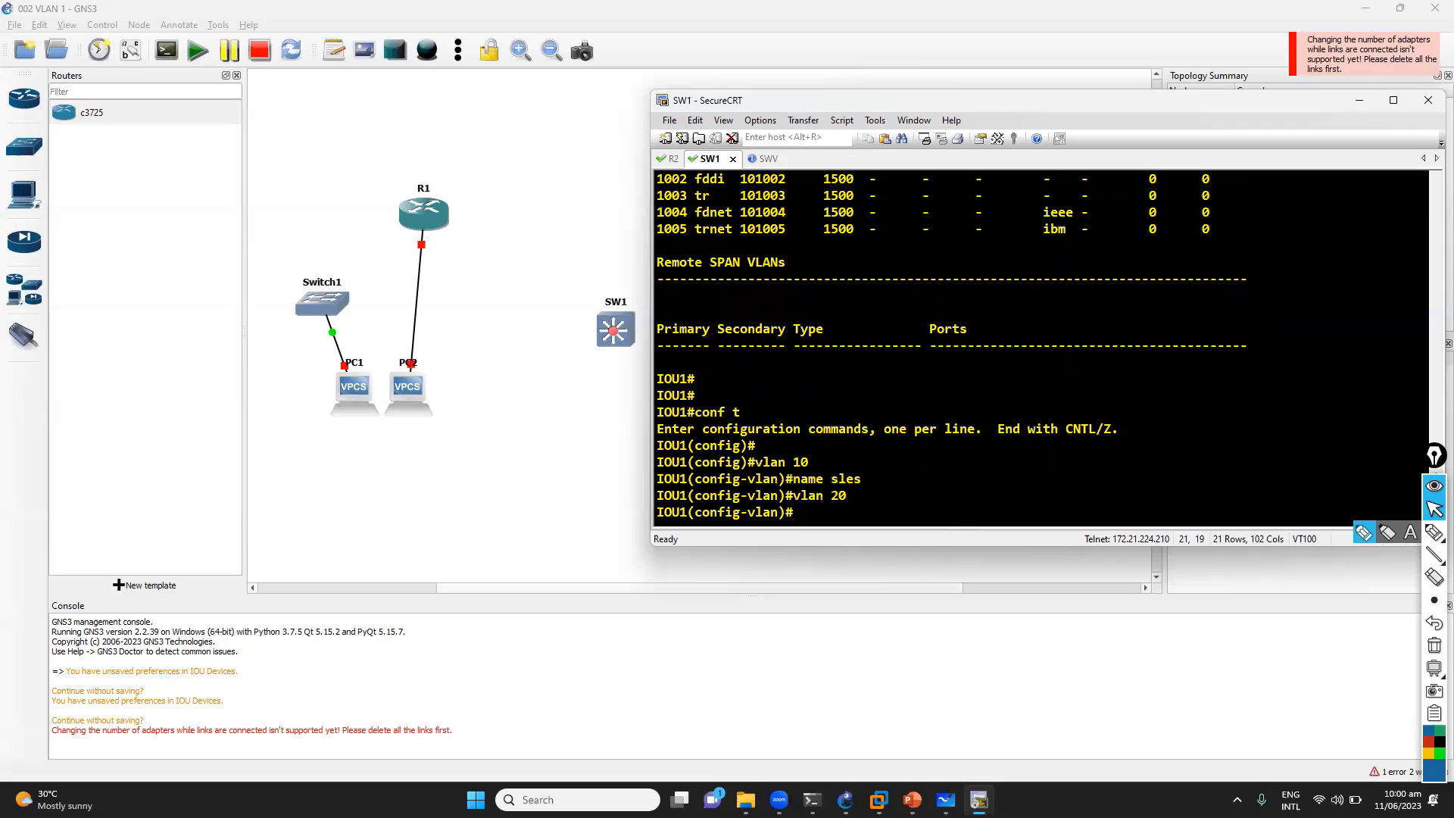
pyautogui.write('name HR')
pyautogui.press('Return')
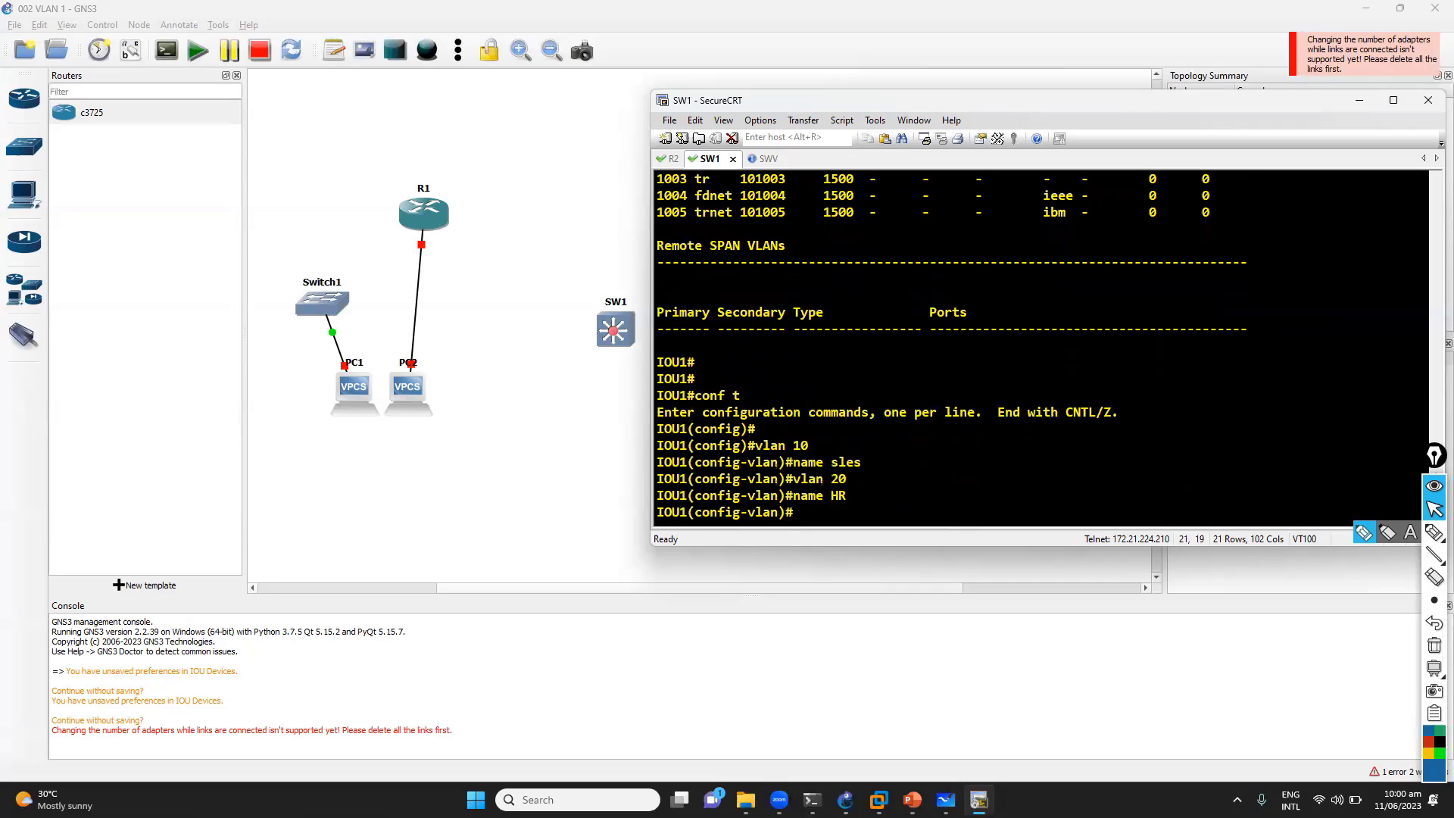
pyautogui.press('Return')
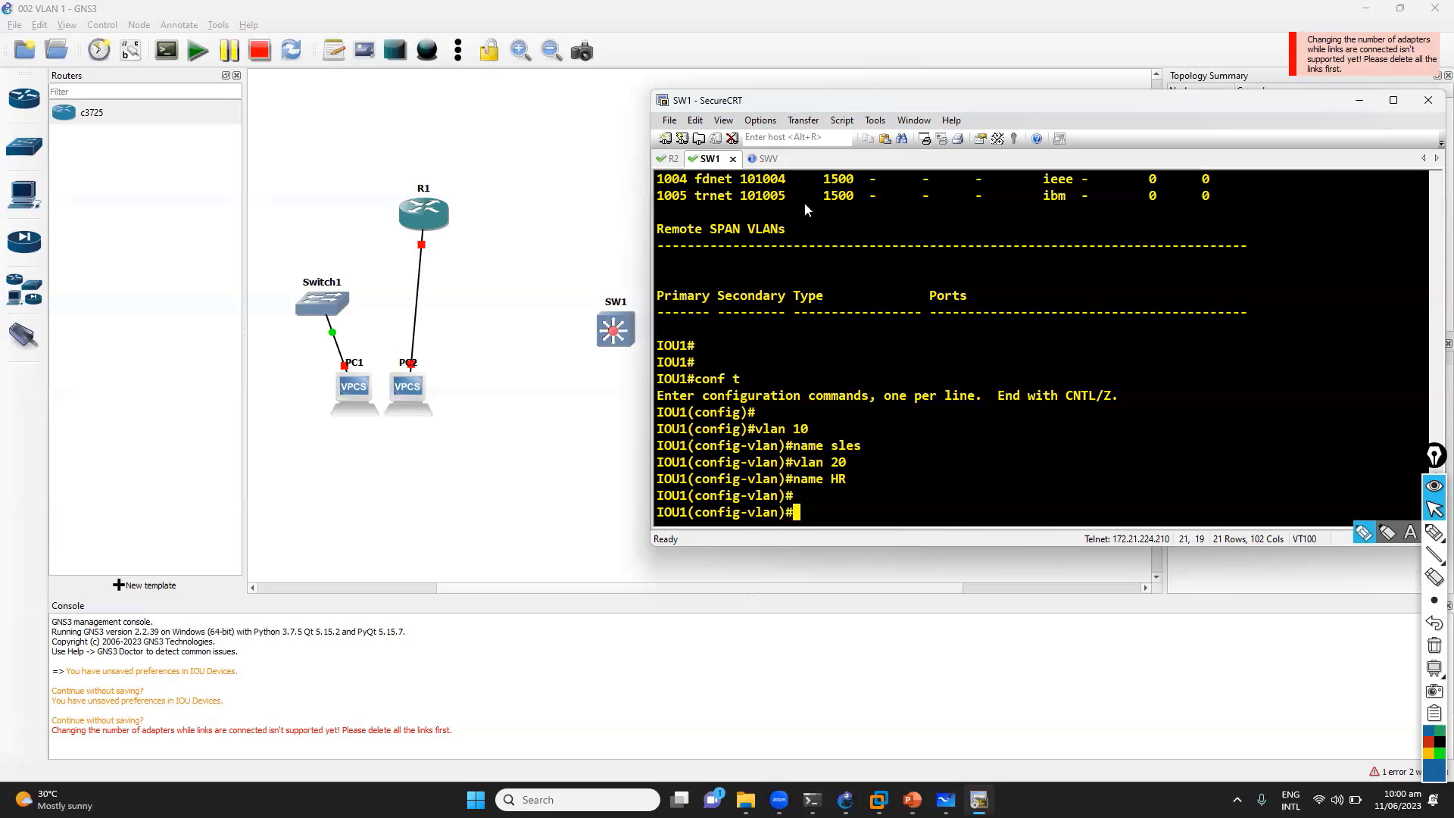
# Step: Check SWV's console output, switch to Microsoft Whiteboard, and write a circled 80% with an arrow beside the Packet Tracer note
pyautogui.click(755, 163)
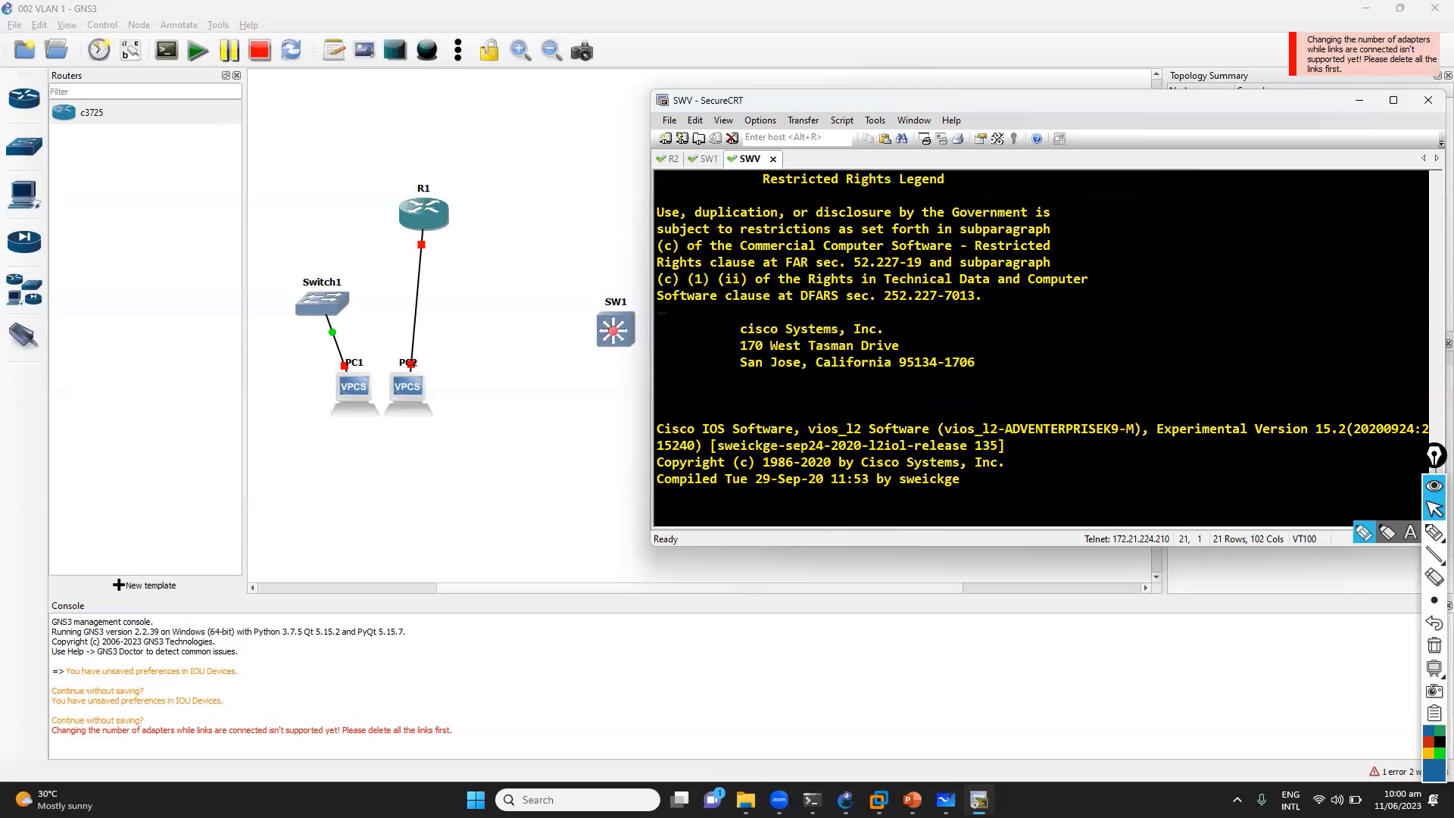
pyautogui.hotkey('alt', 'Tab')
pyautogui.hotkey('alt', 'Tab')
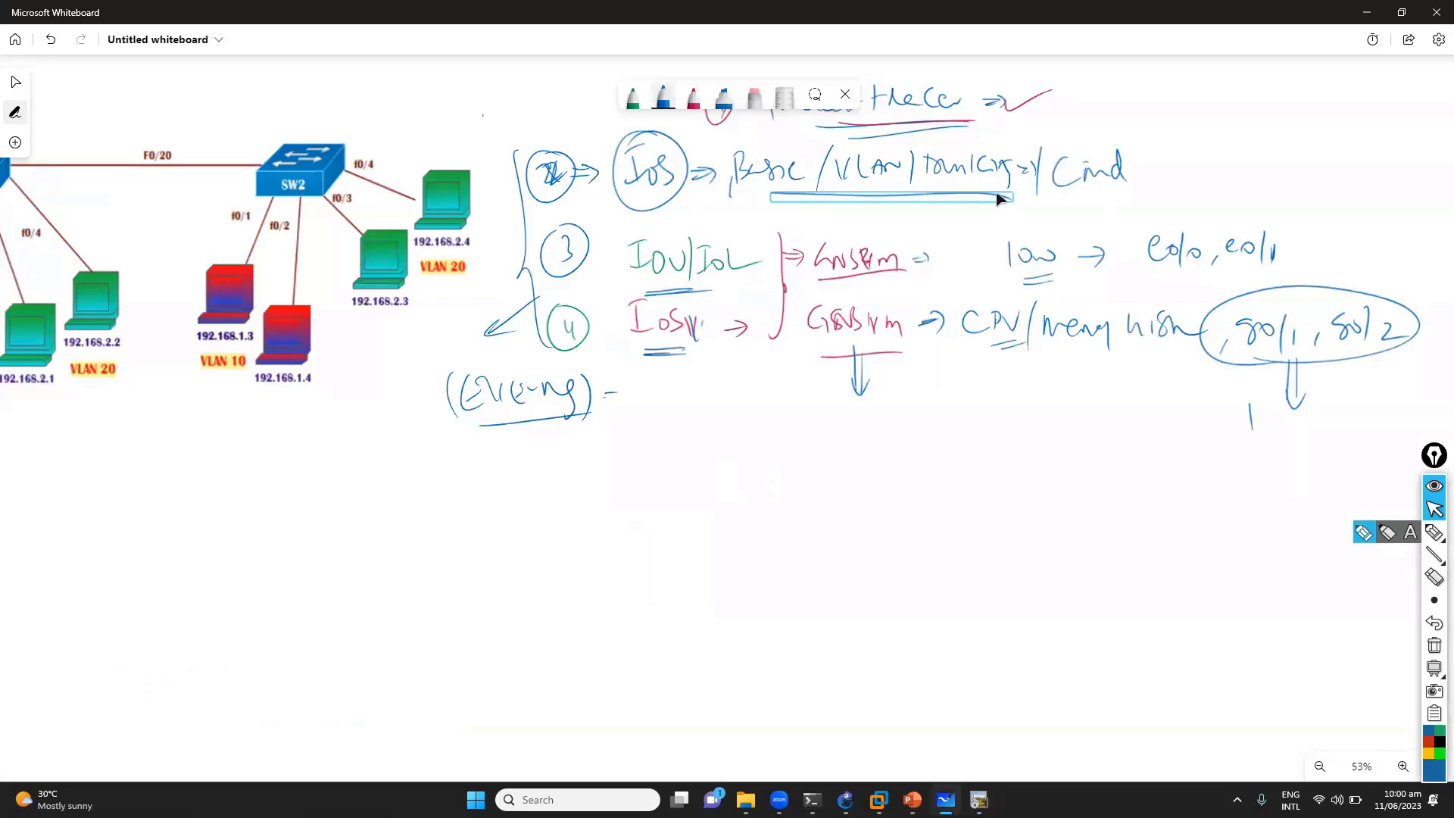
pyautogui.moveTo(1063, 87)
pyautogui.mouseDown()
pyautogui.moveTo(1049, 115)
pyautogui.moveTo(1074, 97)
pyautogui.mouseUp()
pyautogui.moveTo(1105, 82)
pyautogui.mouseDown()
pyautogui.moveTo(1094, 141)
pyautogui.moveTo(1122, 82)
pyautogui.mouseUp()
pyautogui.moveTo(1130, 90); pyautogui.dragTo(1171, 81)
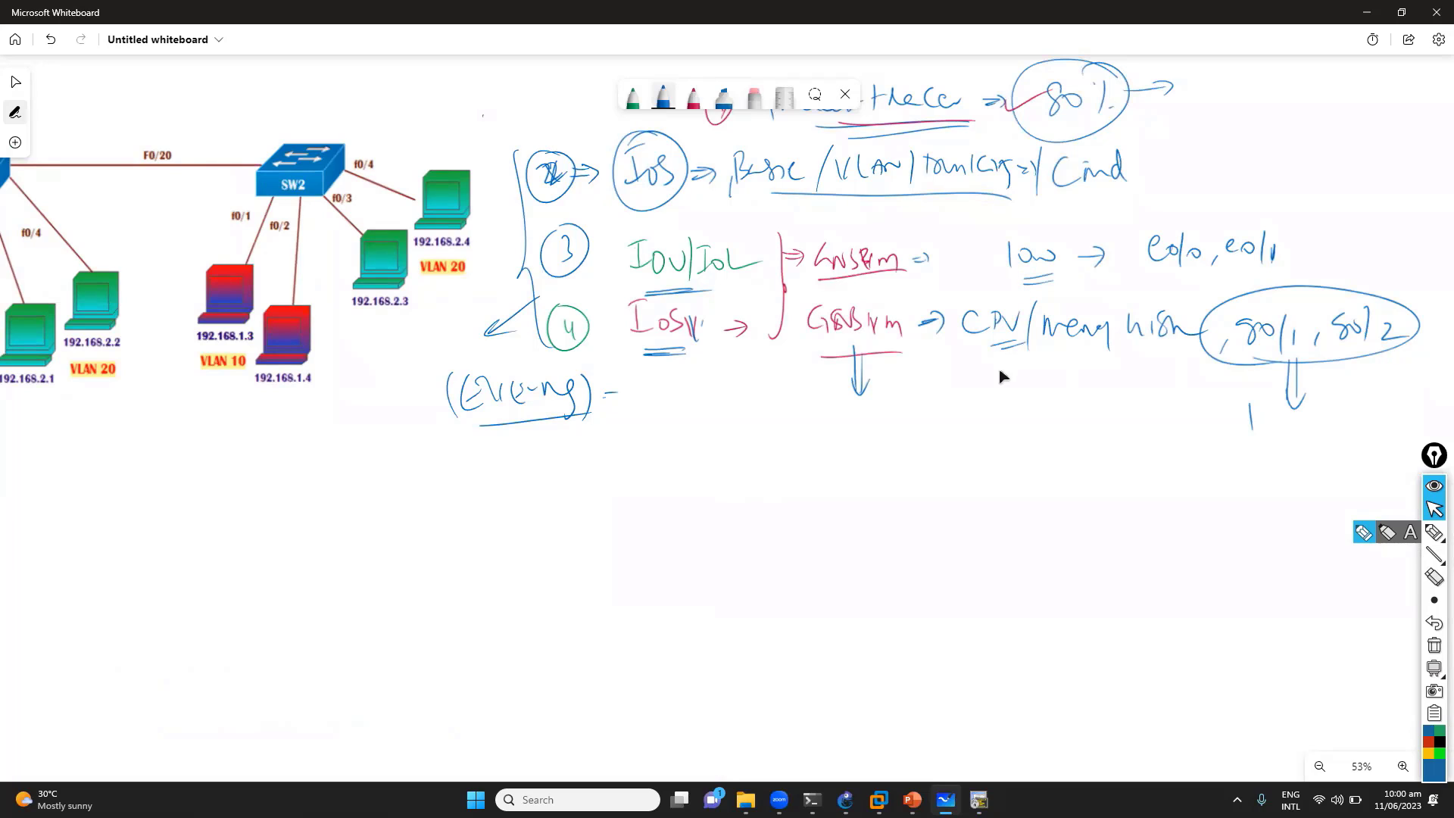
# Step: Circle the two GNS3 VM notes together and draw arrows pointing down and sideways from the circle
pyautogui.moveTo(837, 225)
pyautogui.mouseDown()
pyautogui.moveTo(908, 356)
pyautogui.moveTo(818, 227)
pyautogui.mouseUp()
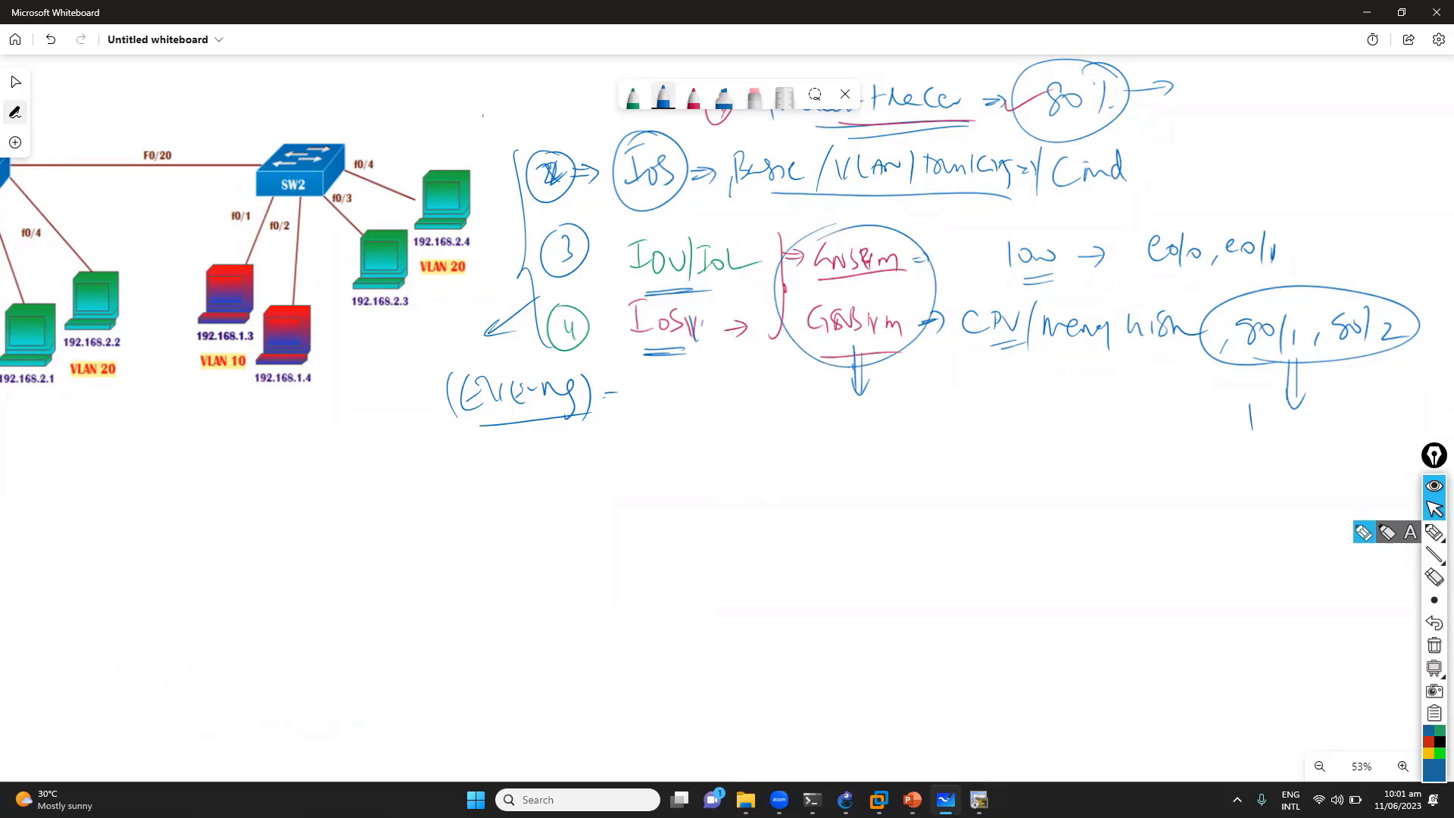
pyautogui.moveTo(854, 347); pyautogui.dragTo(856, 395)
pyautogui.moveTo(936, 293); pyautogui.dragTo(965, 282)
# Step: Check SWV's console between annotations, draw vertical strokes beside the bracket before the GNS3 VM notes, and circle the IOU/IOL note
pyautogui.hotkey('alt', 'Tab')
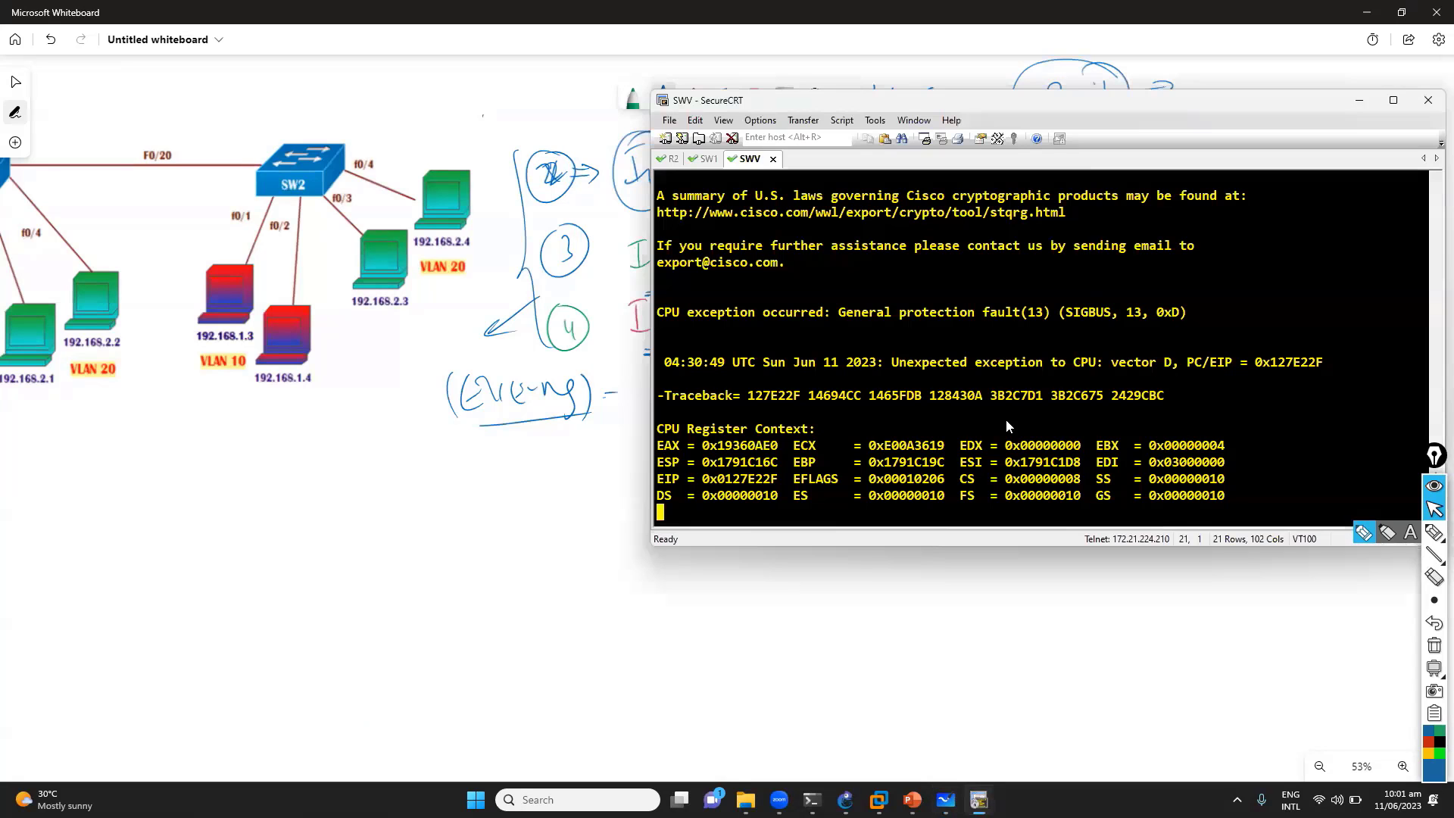
pyautogui.hotkey('alt', 'Tab')
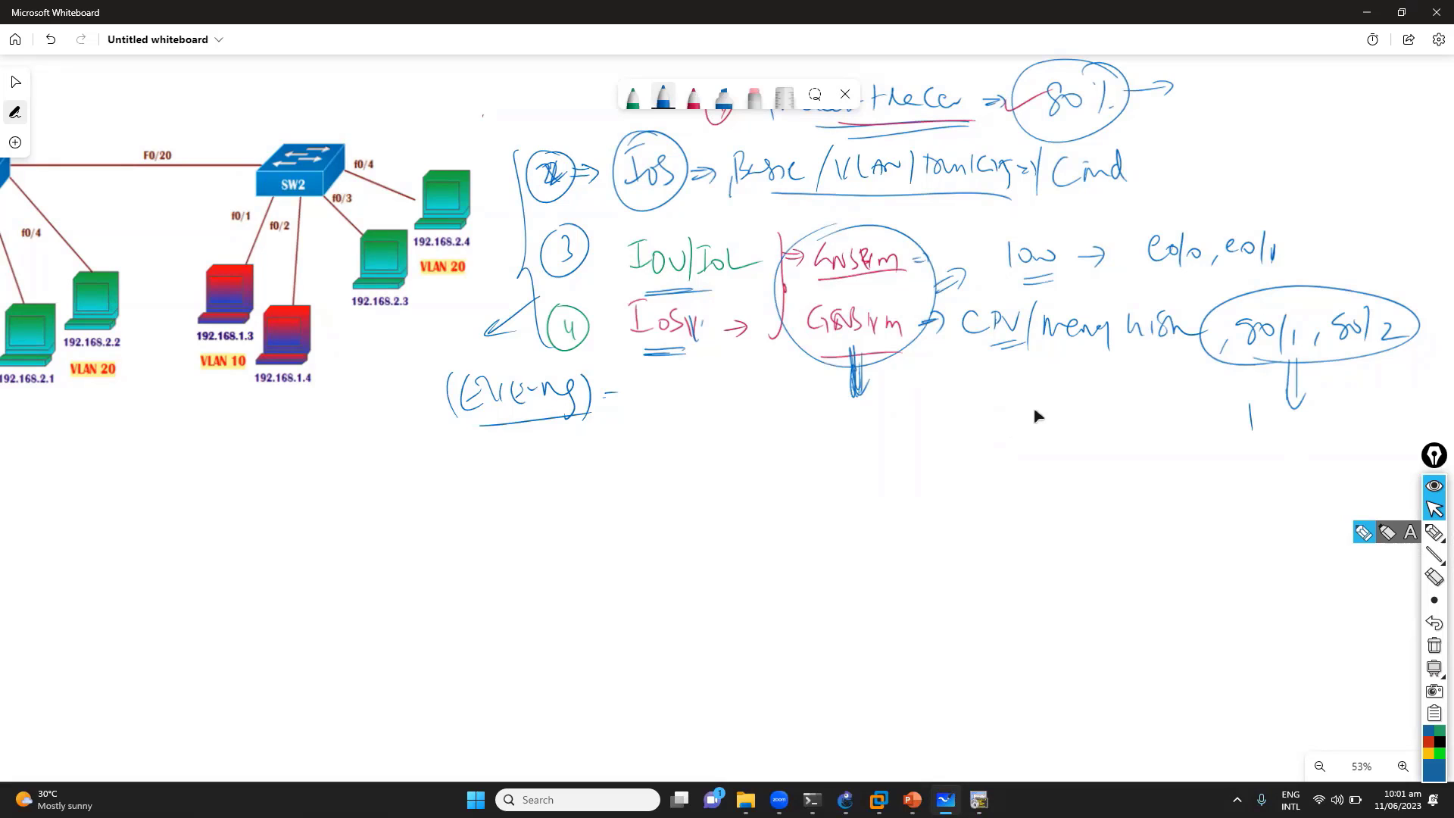
pyautogui.moveTo(768, 239); pyautogui.dragTo(774, 346)
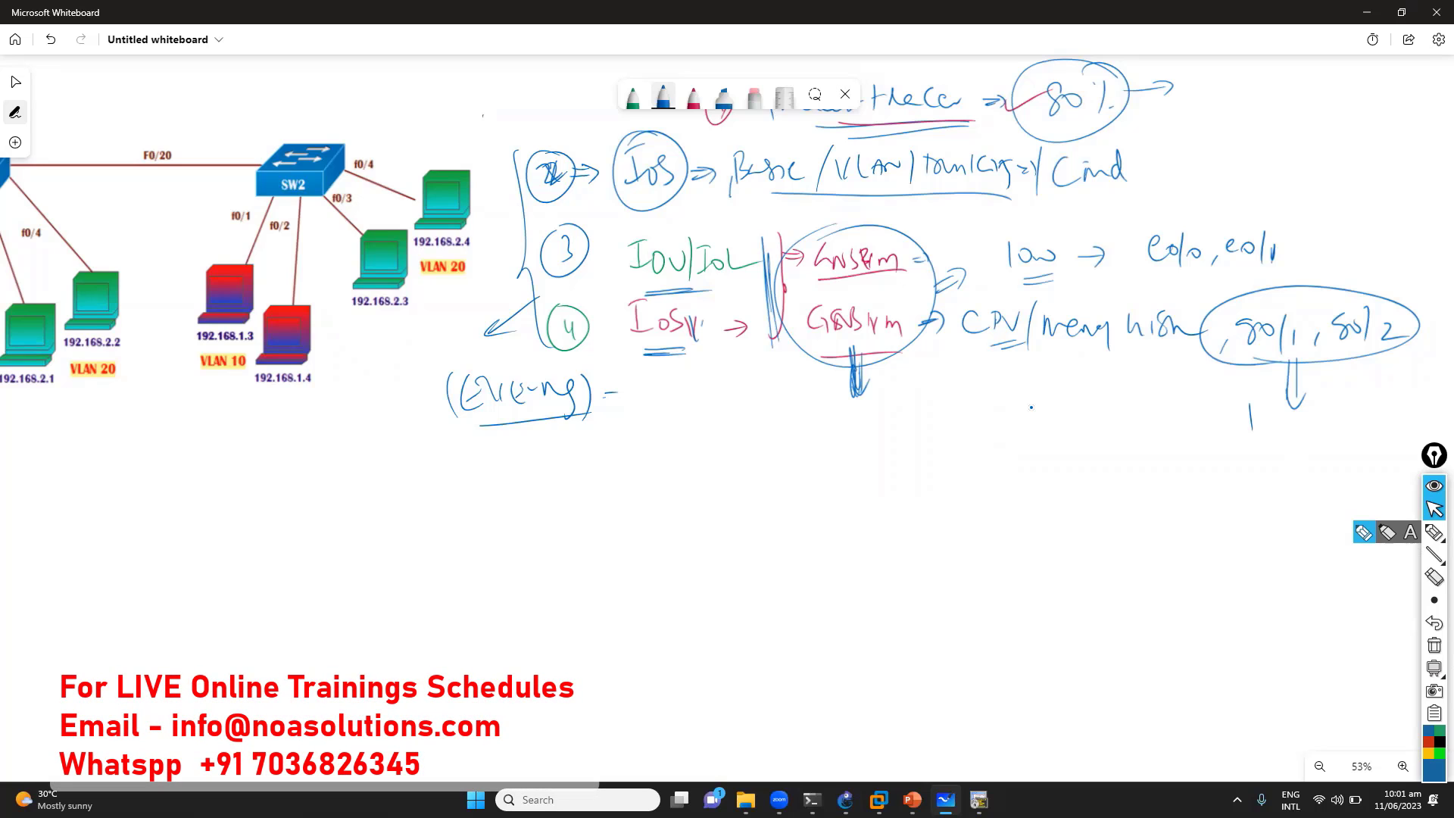
pyautogui.hotkey('alt', 'Tab')
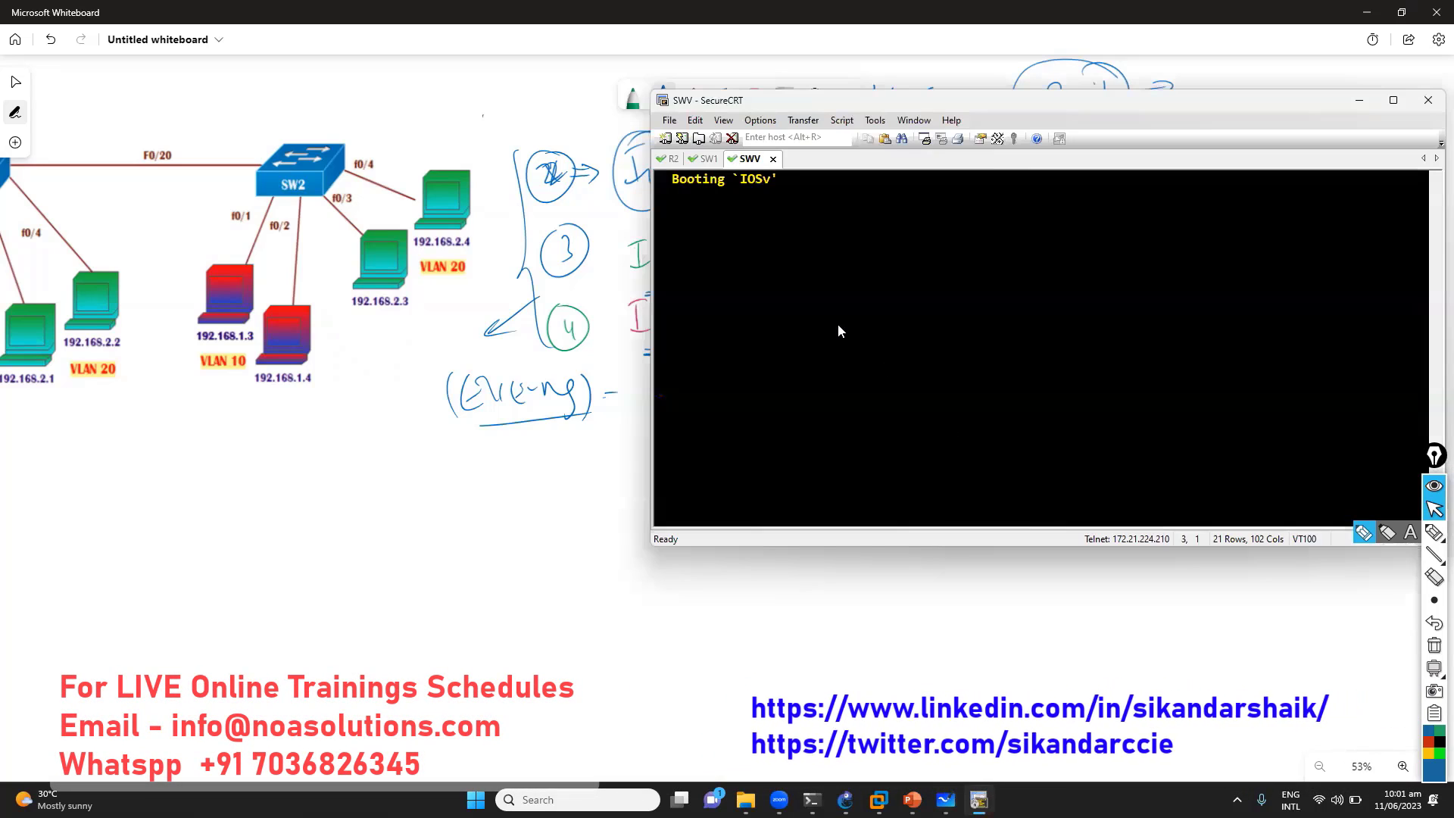
pyautogui.click(773, 649)
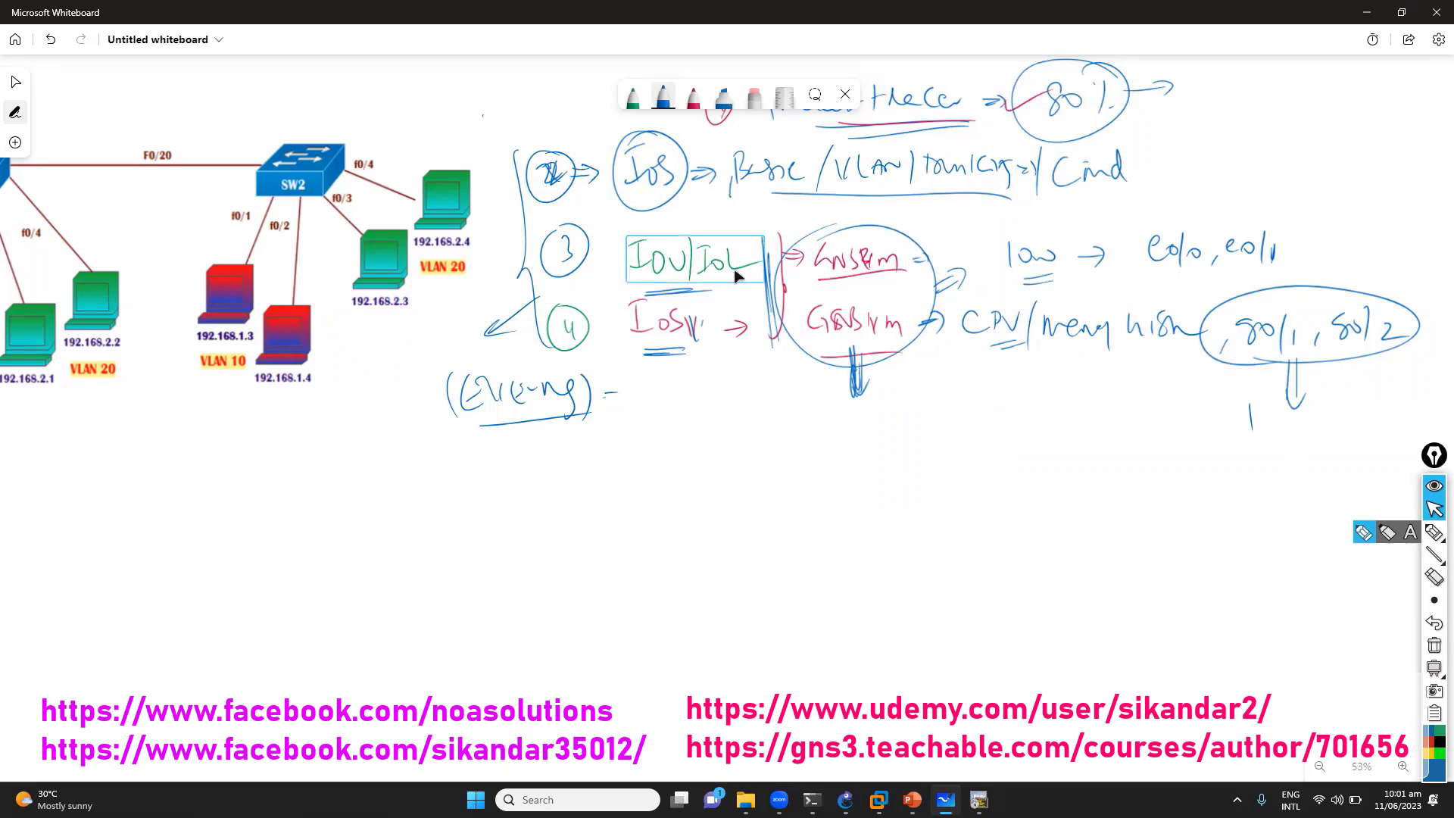
pyautogui.moveTo(739, 277); pyautogui.dragTo(757, 252)
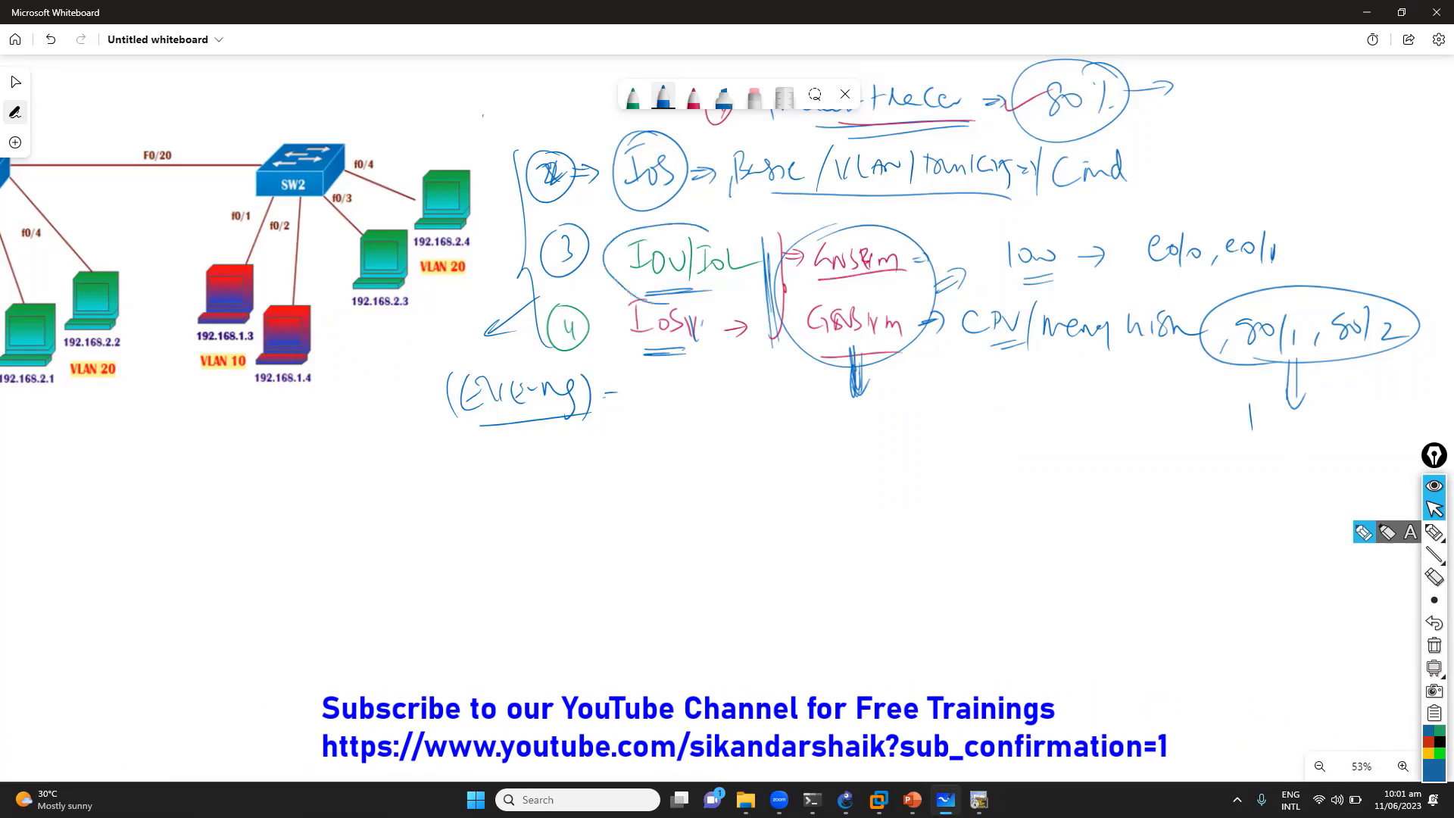